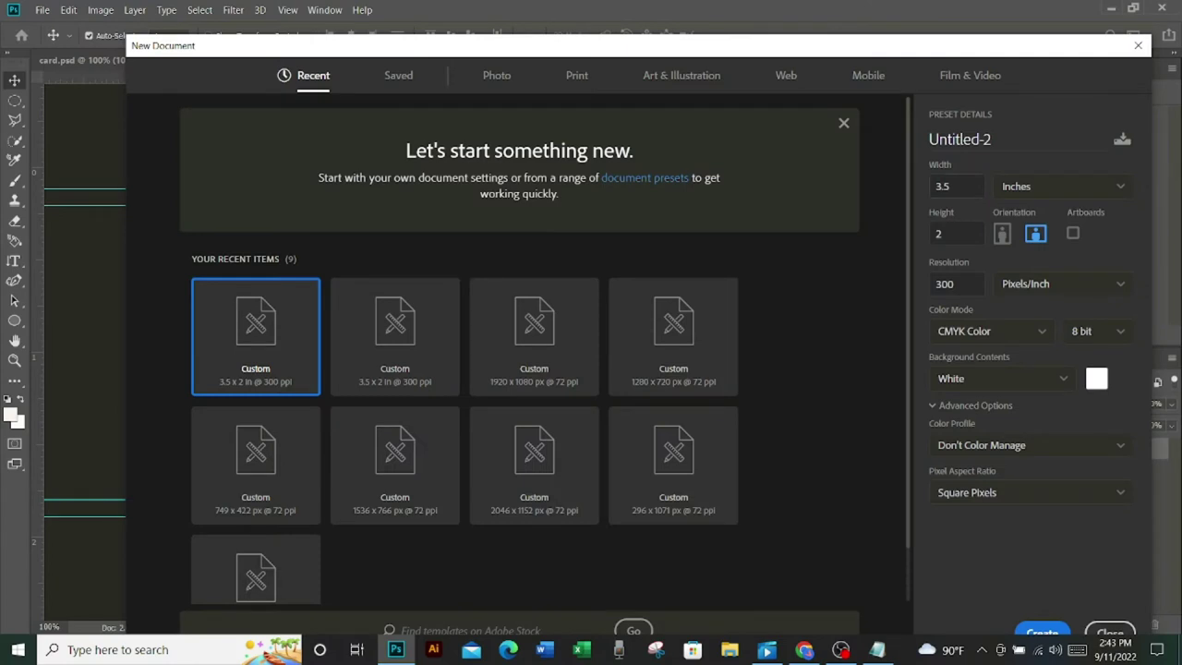
- Dismiss the New Document dialog without creating a file, keeping the 3.5 × 2 in Untitled-1 canvas
key(Tab)
key(Tab)
key(Tab)
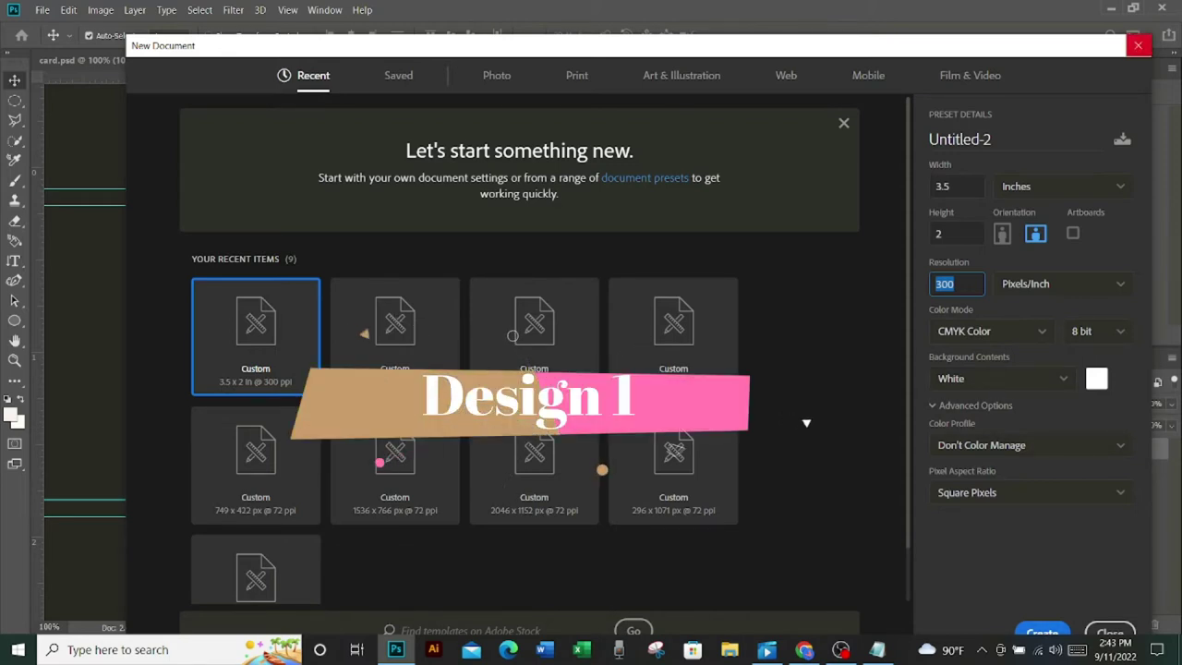
click(1138, 45)
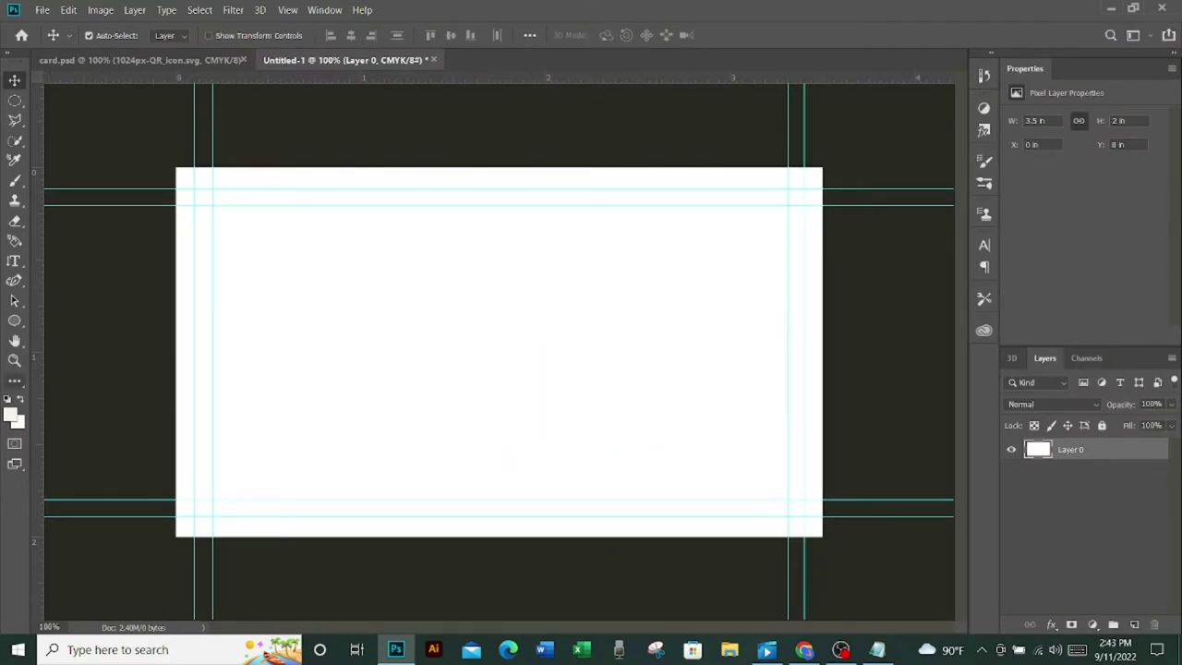
- Draw a rectangle and stretch it to cover the entire card
click(14, 320)
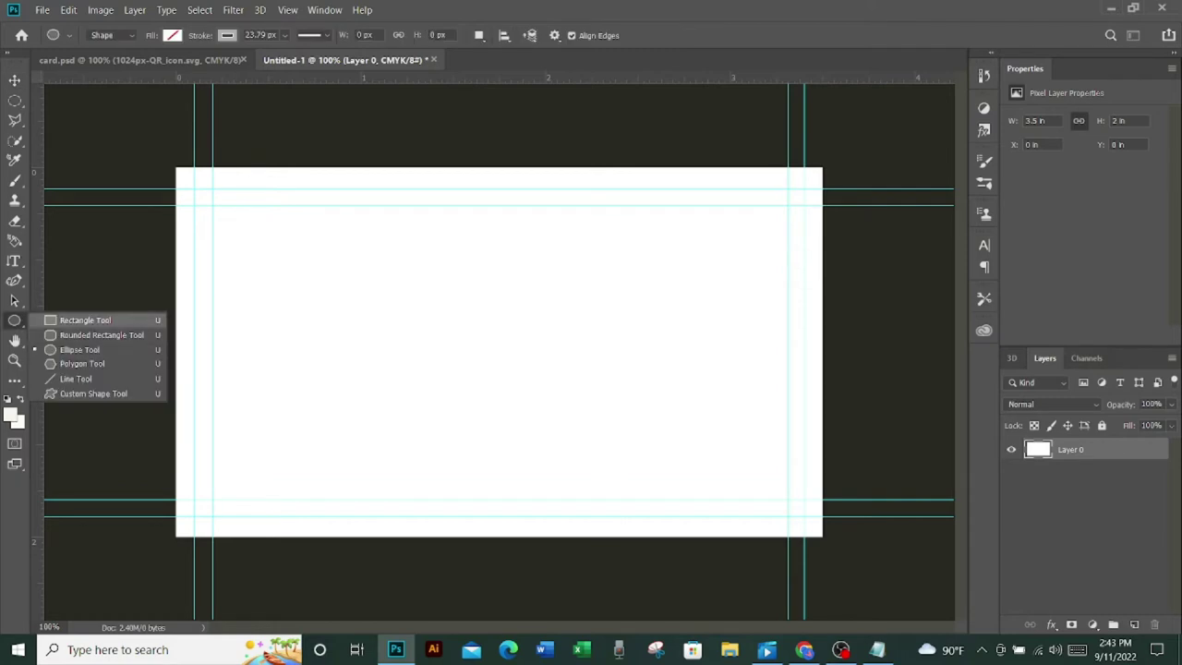
click(85, 319)
drag(152, 155, 727, 569)
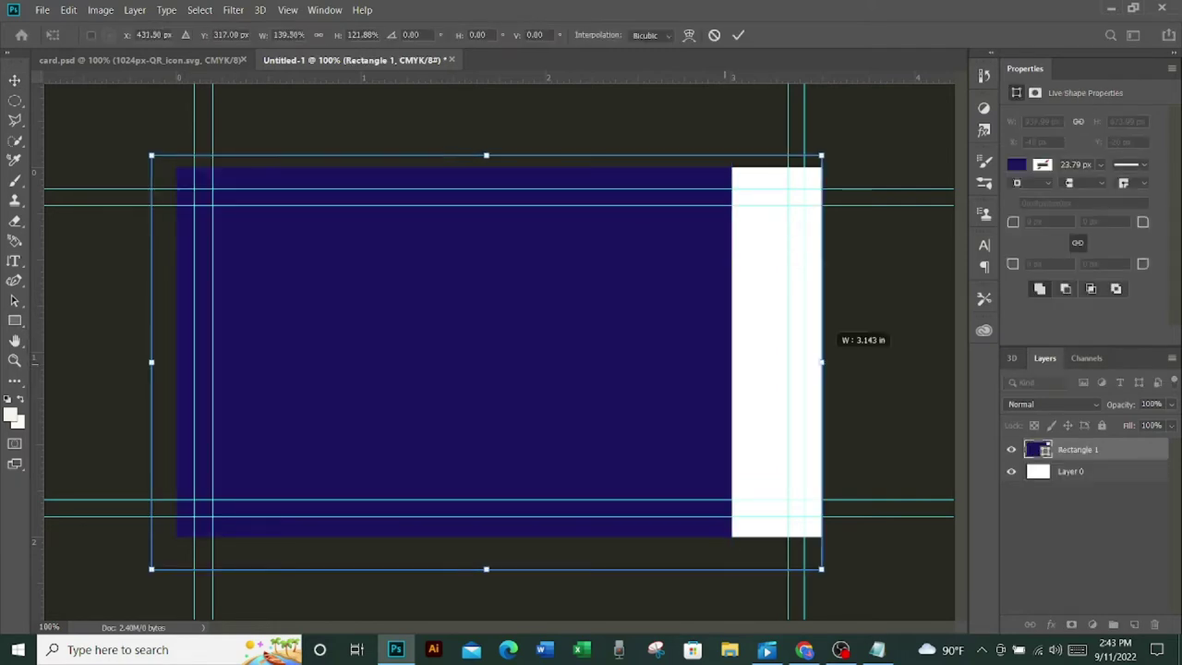
drag(727, 362, 863, 362)
click(738, 35)
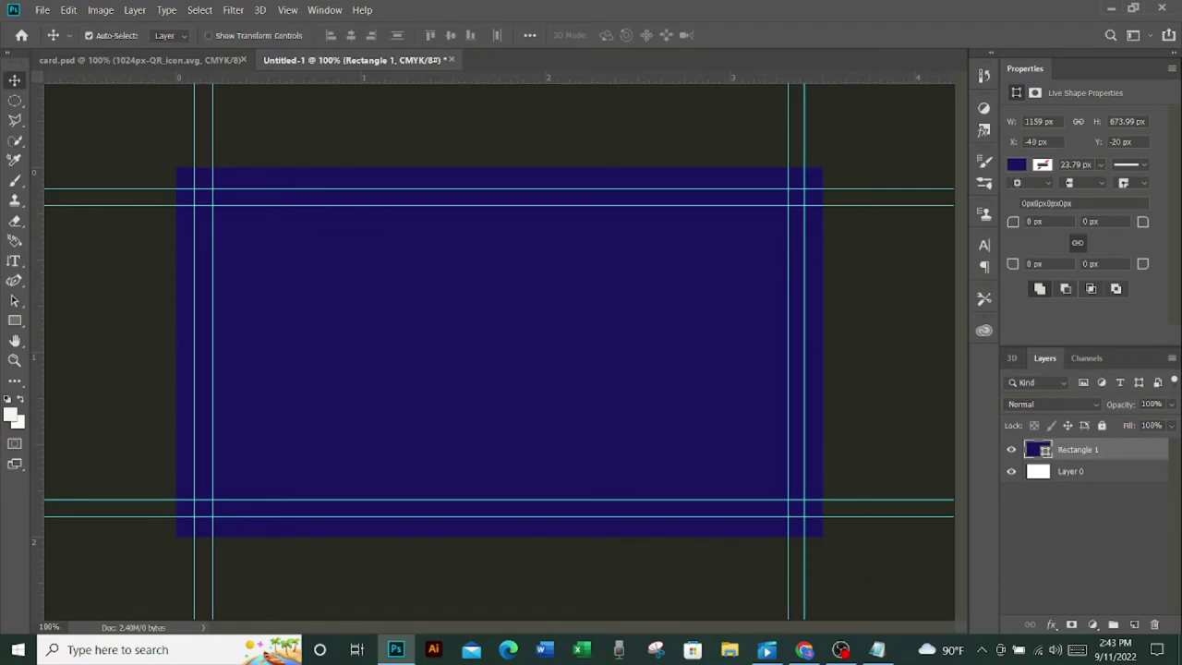
- Fill the rectangle near-black navy #070420, then start a tall narrow rectangle on the left
double_click(1037, 449)
drag(394, 532, 381, 538)
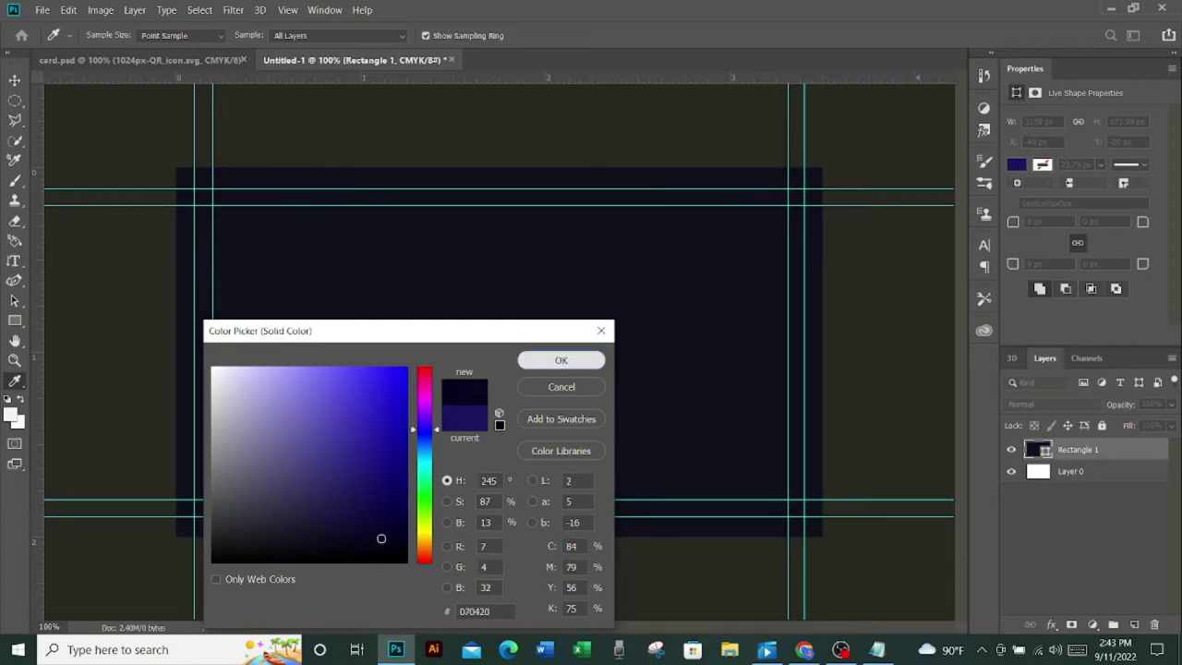
click(561, 360)
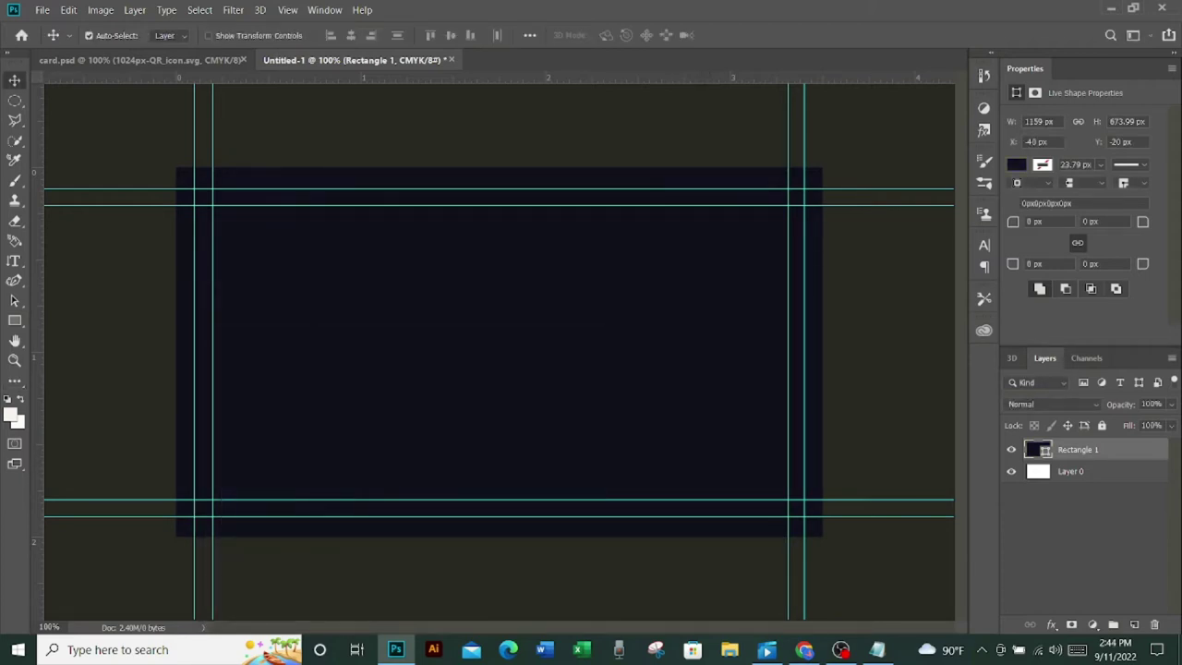
key(u)
drag(291, 363, 320, 481)
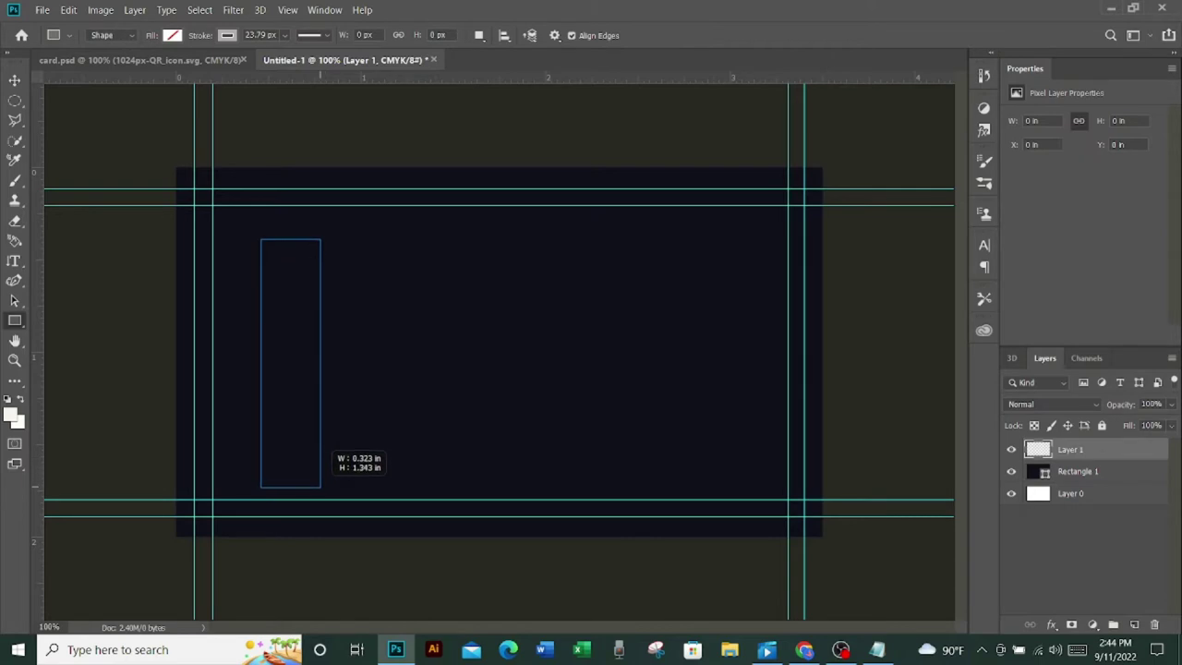
- Move the white bar to the bottom-left and add a light-blue copy beside it
key(v)
drag(288, 295, 212, 393)
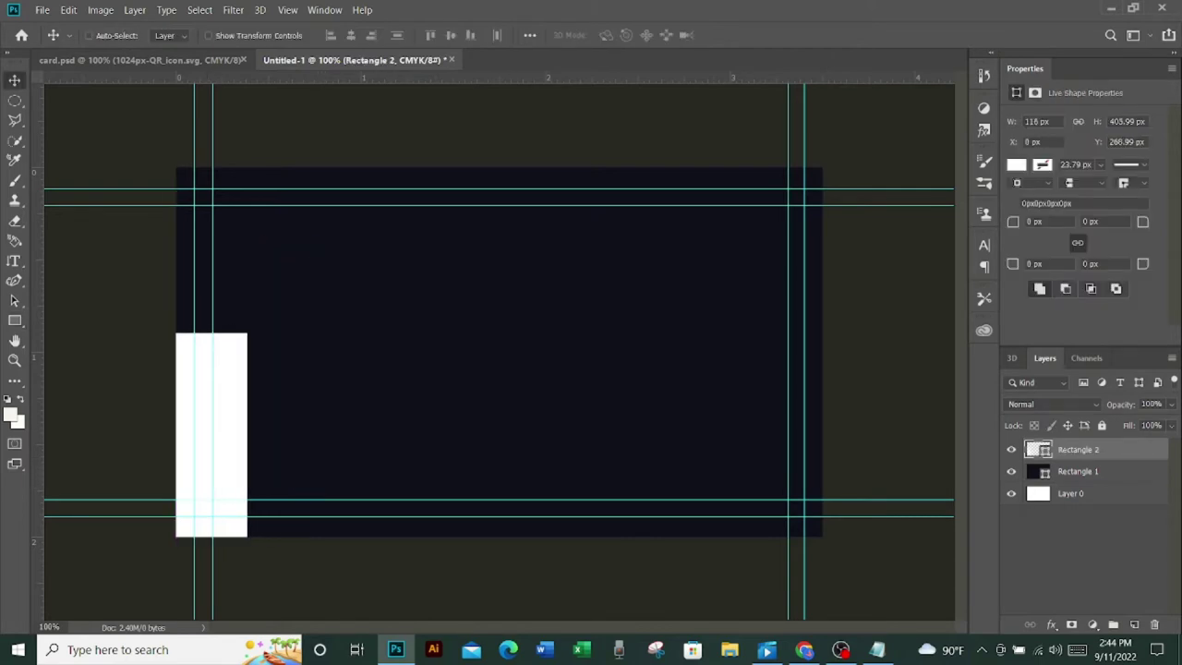
key(ctrl+j)
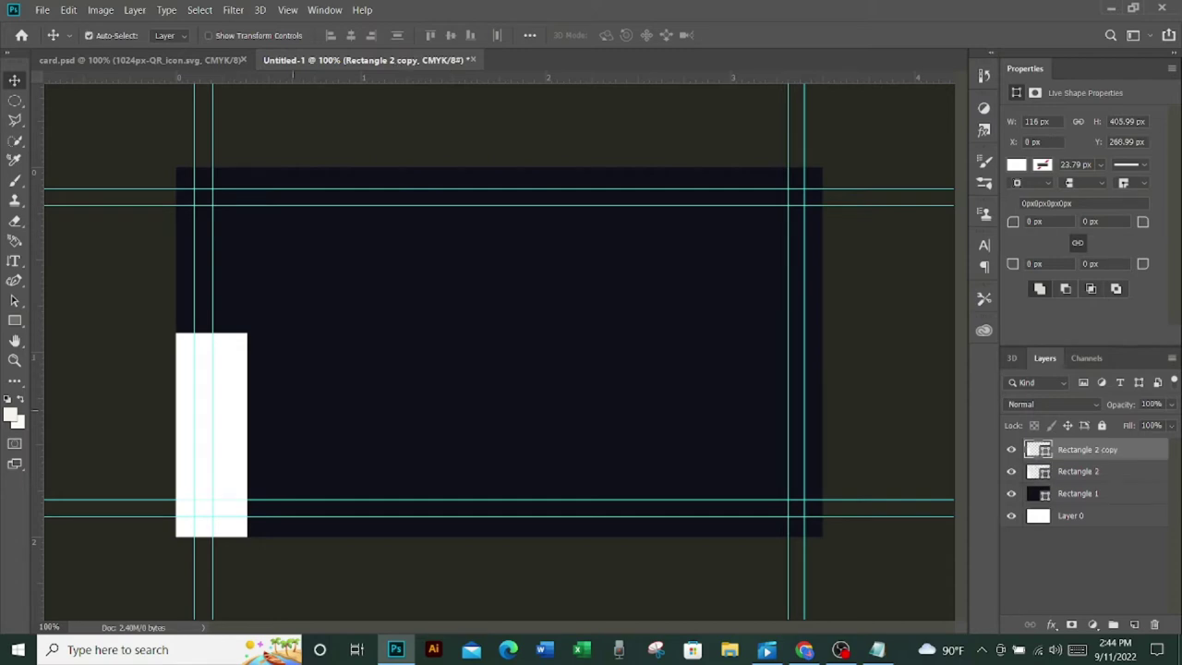
mouse_move(249, 391)
mouse_down()
mouse_move(335, 383)
mouse_move(322, 357)
mouse_up()
double_click(1038, 449)
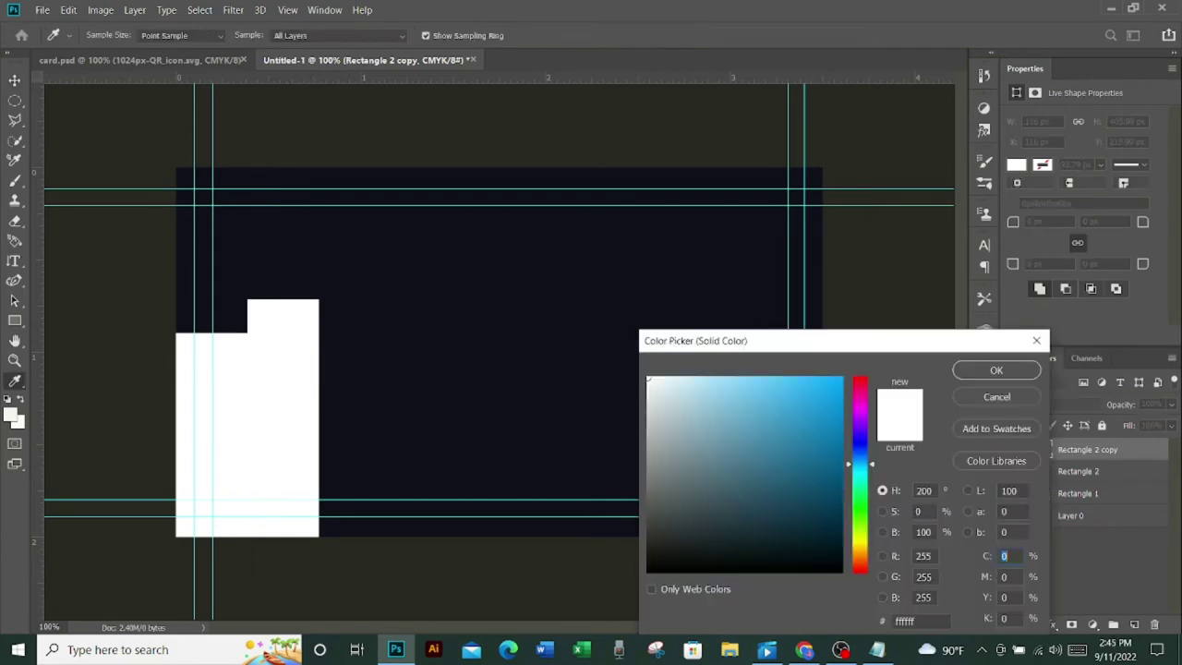
click(758, 390)
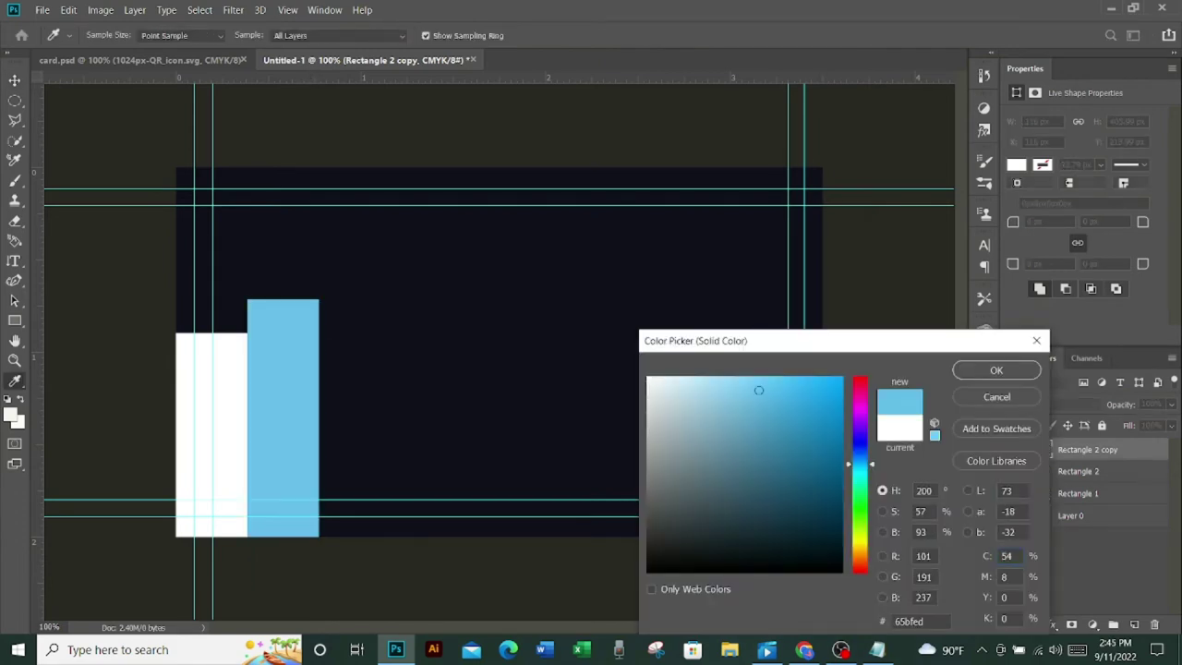
drag(758, 390, 774, 394)
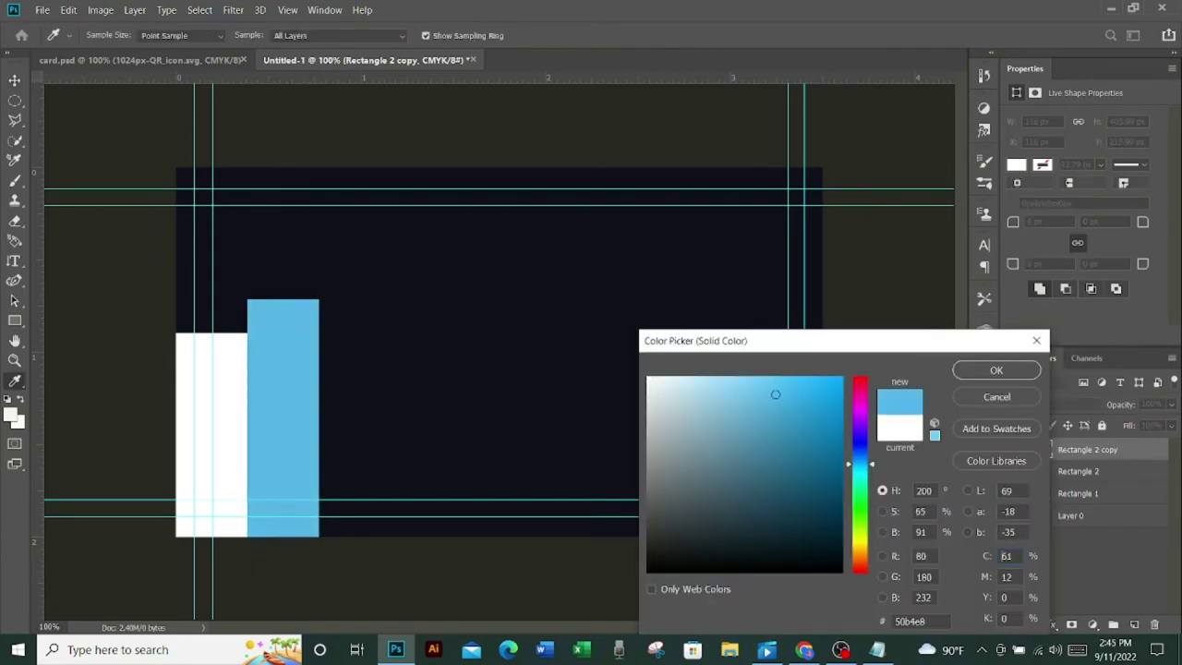
key(Return)
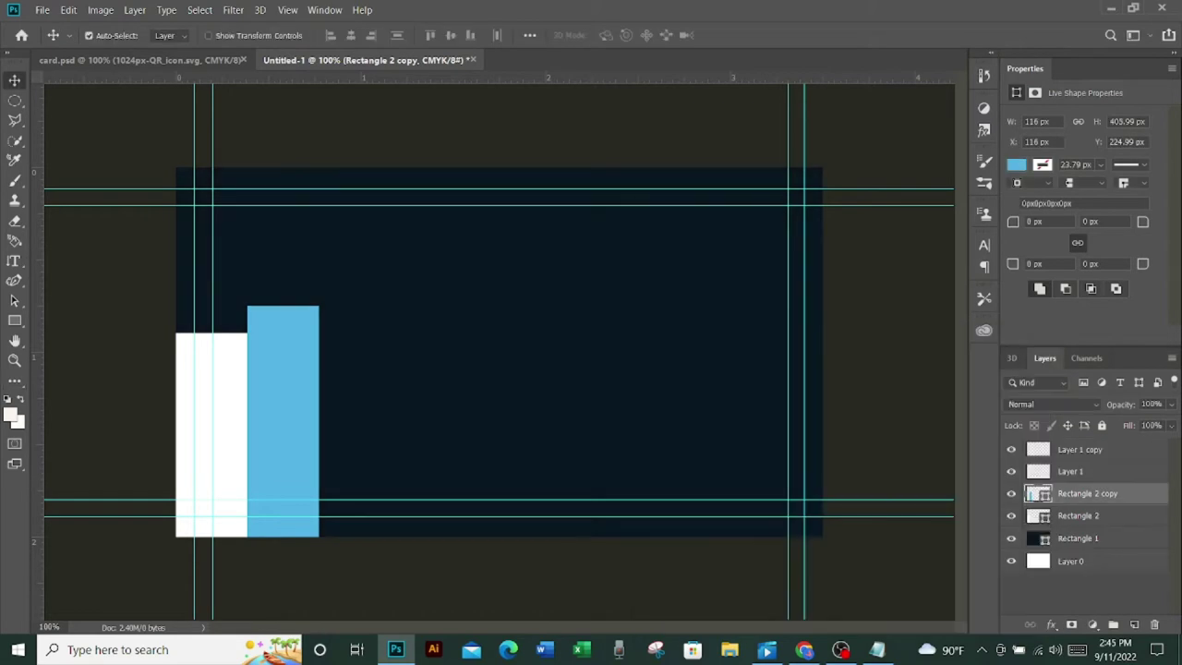
- Place a darker-blue copy of the bar at the top right and remove the empty leftover layers
key(ctrl+j)
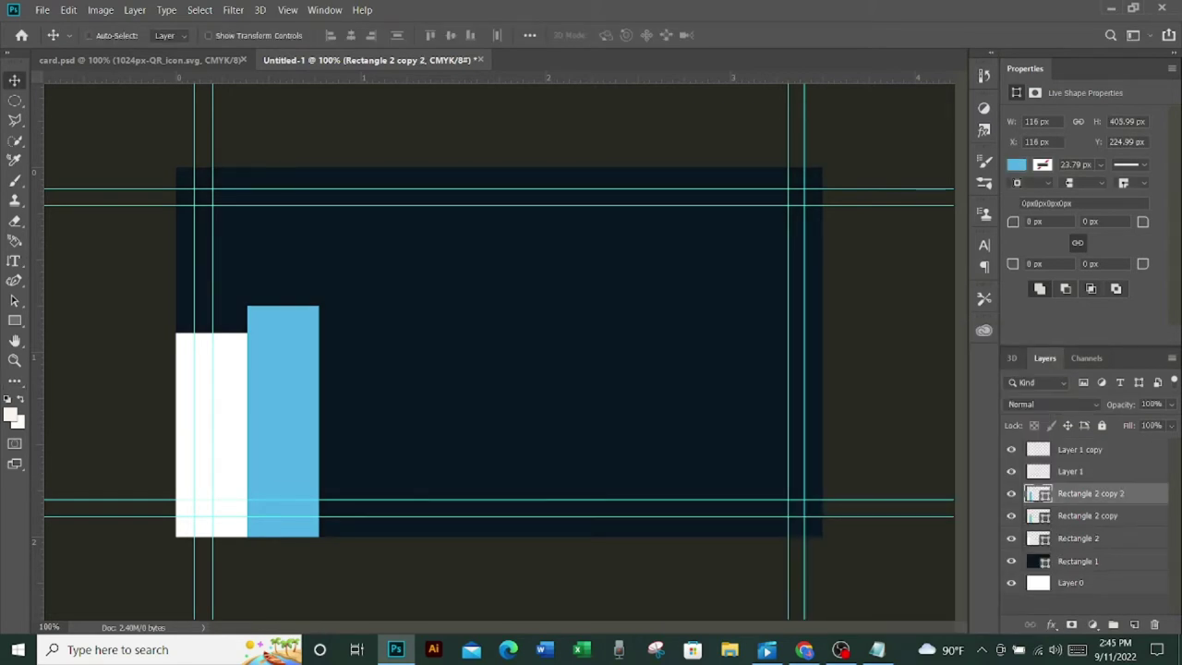
key(ctrl+t)
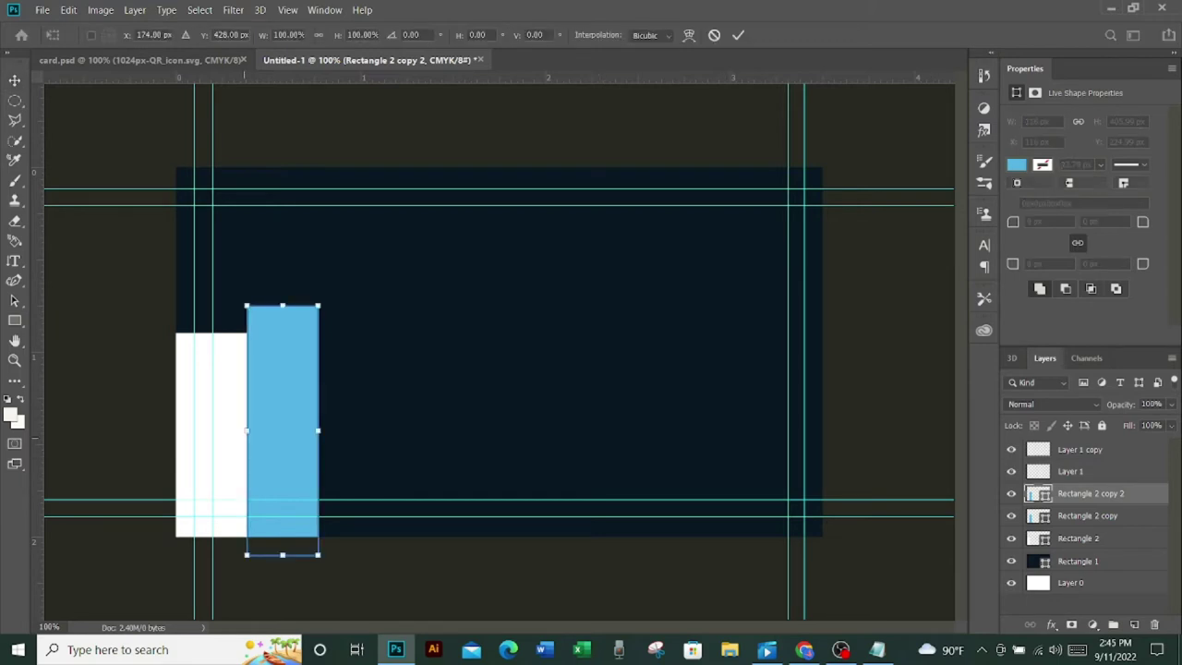
mouse_move(293, 397)
mouse_down()
mouse_move(825, 281)
mouse_move(794, 272)
mouse_move(732, 292)
mouse_up()
double_click(1037, 492)
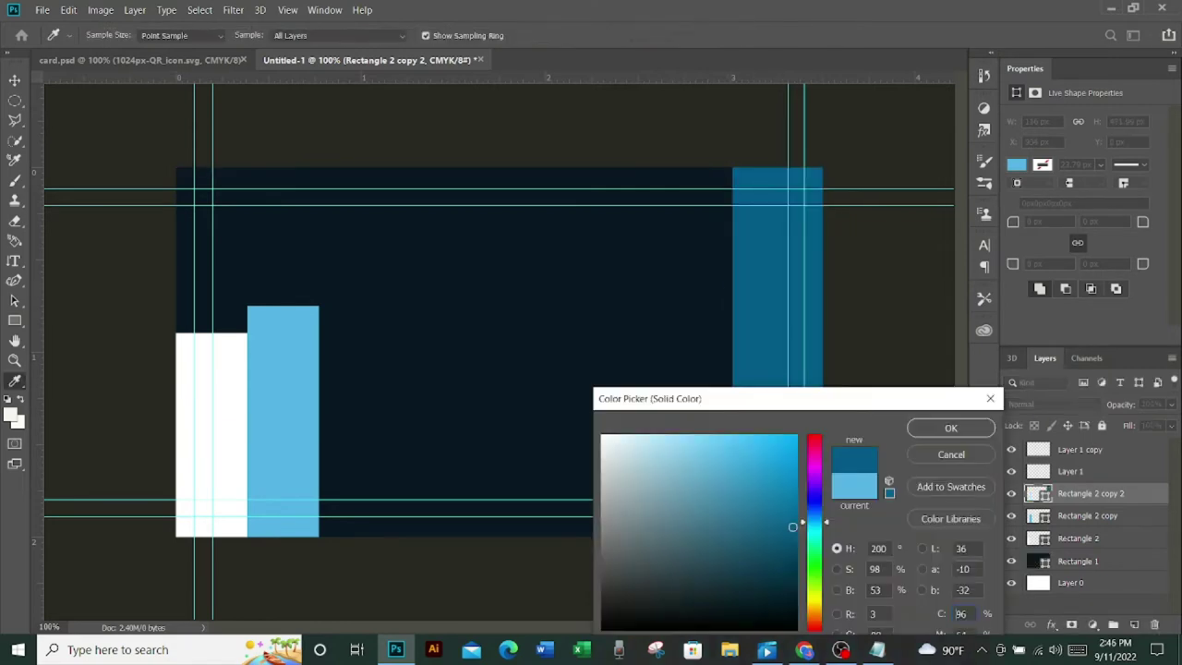
drag(785, 513, 789, 517)
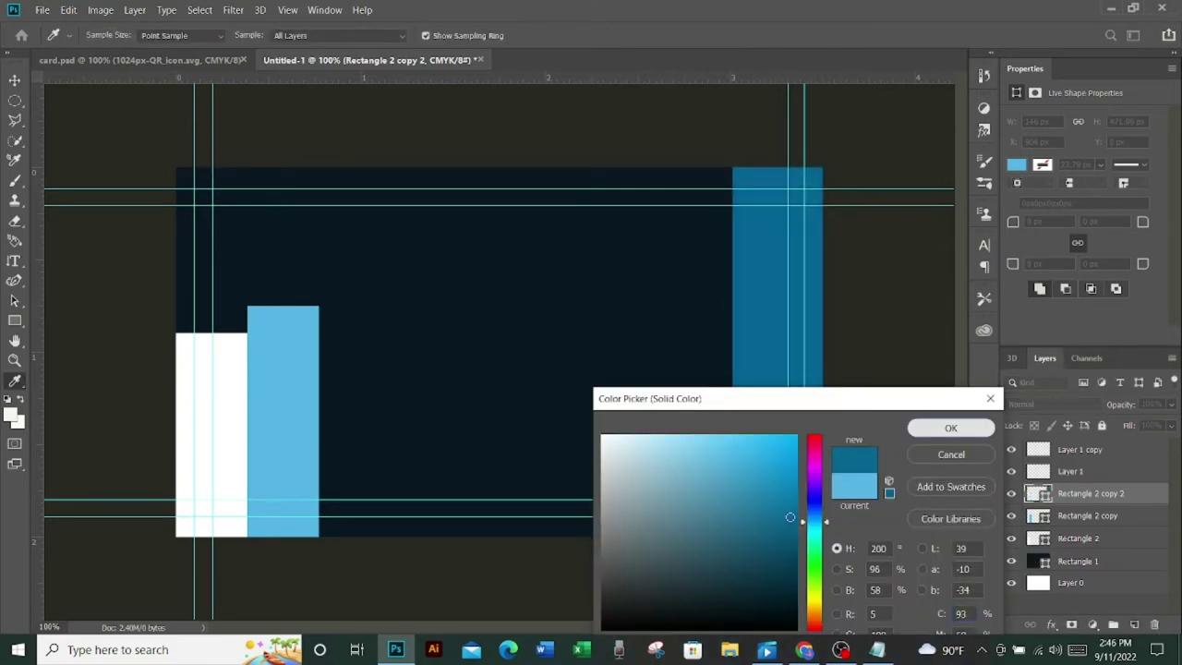
click(950, 428)
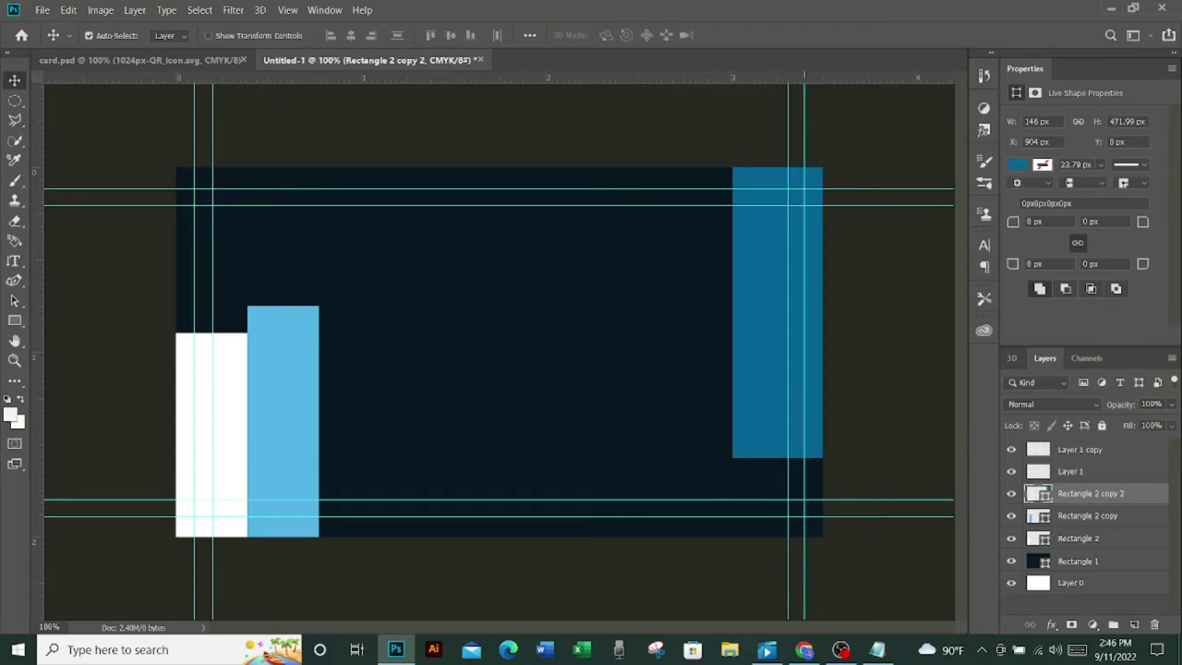
key(alt+bracketright)
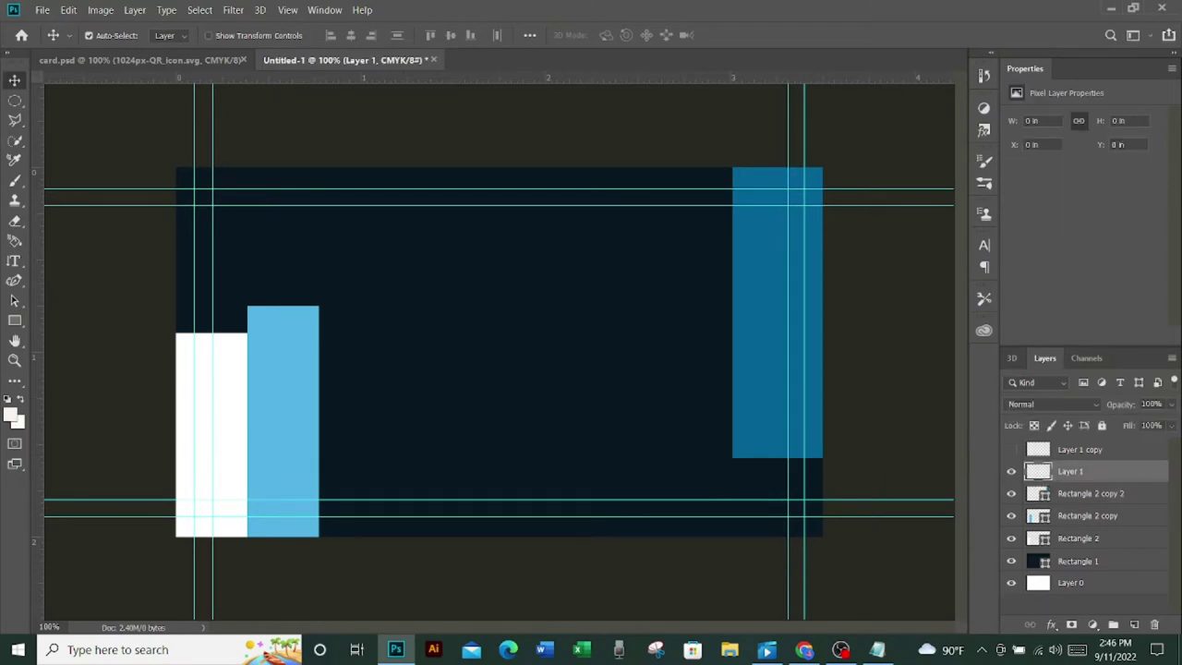
key(ctrl+z)
key(ctrl+z)
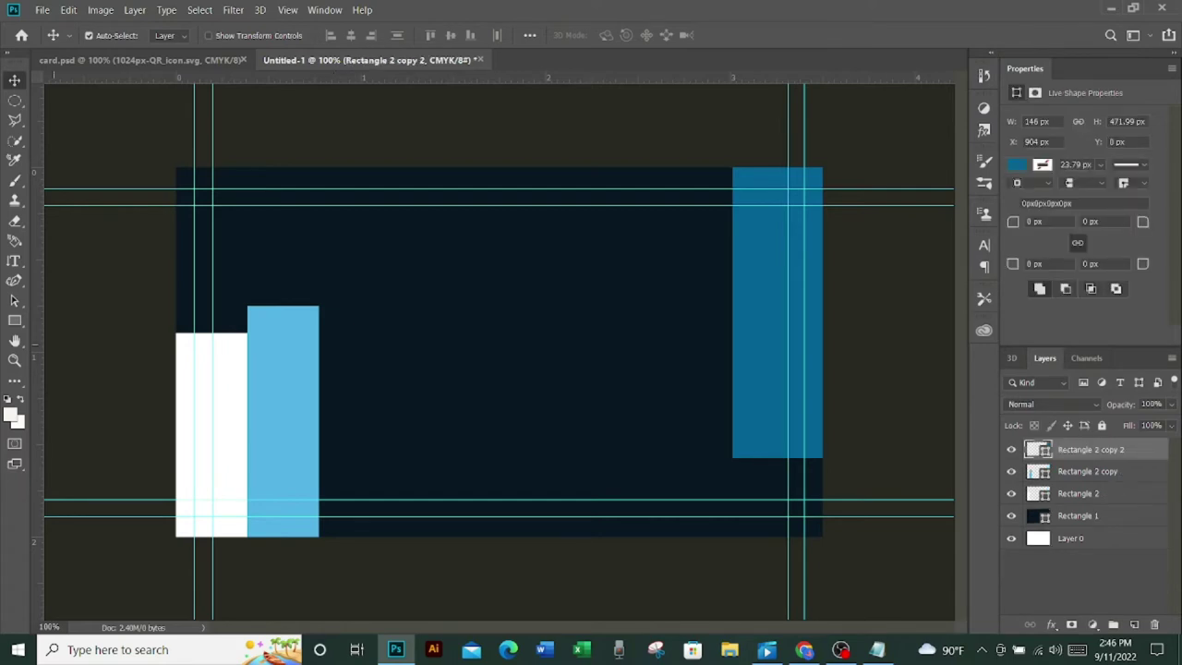
- Draw a small checkerboard-grid custom shape in the upper middle of the card
click(14, 321)
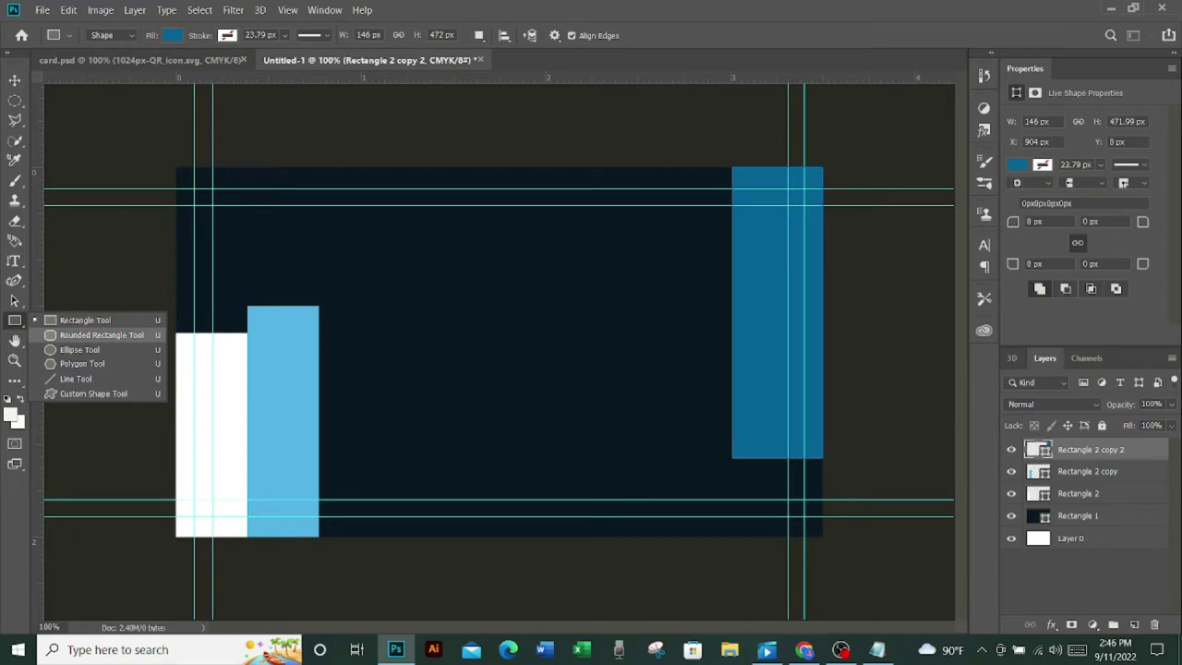
click(94, 394)
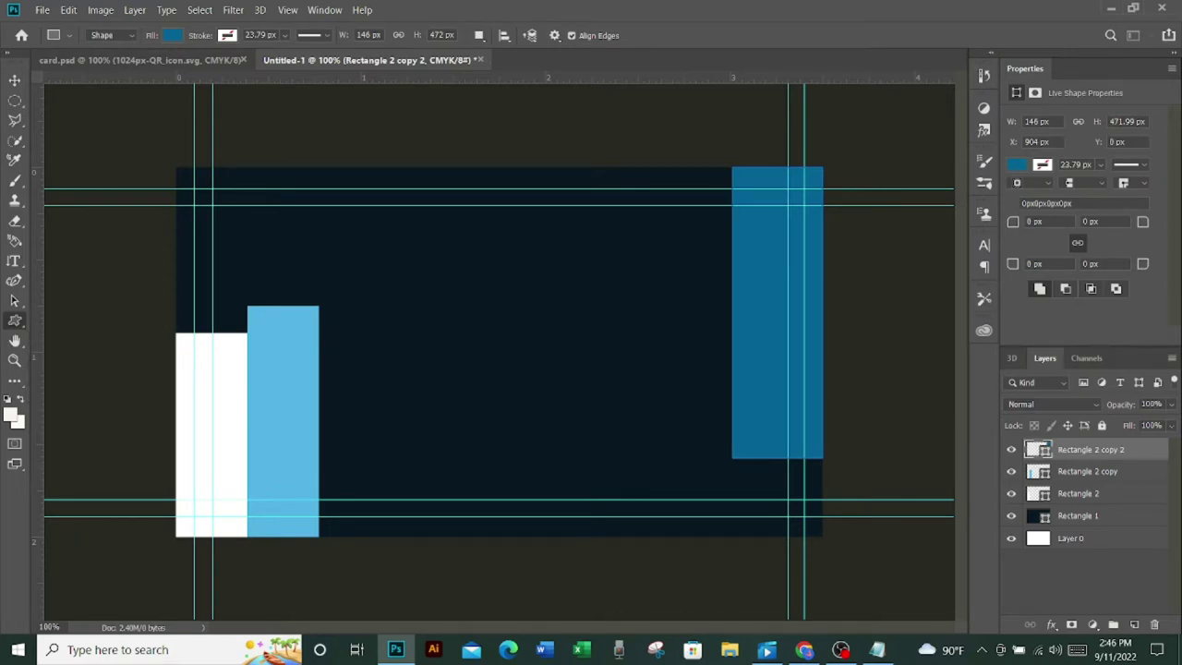
click(622, 35)
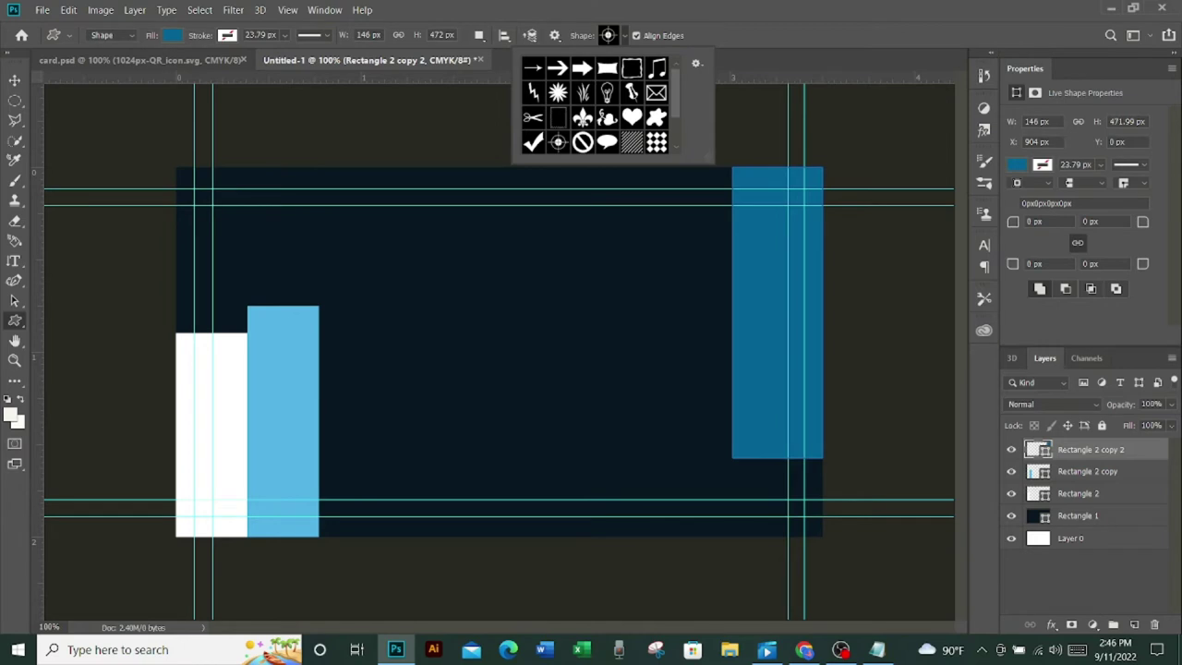
double_click(657, 141)
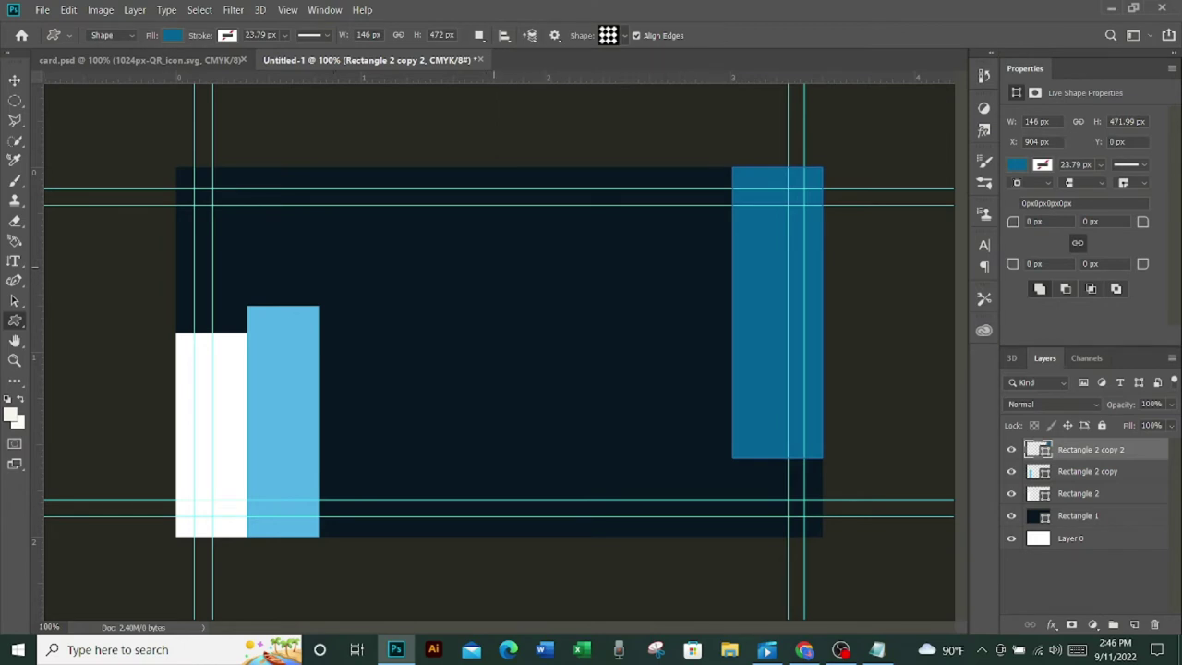
drag(490, 256, 548, 315)
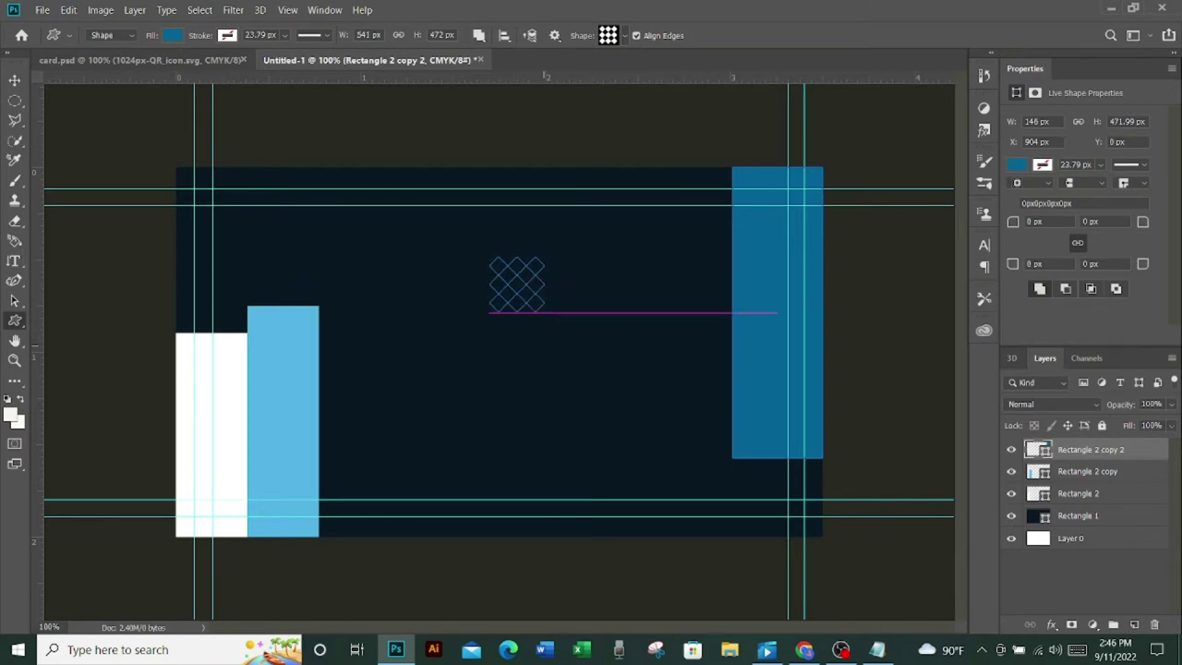
- Colour the grid logo light blue 54b4e6 and centre it on the card
double_click(1038, 449)
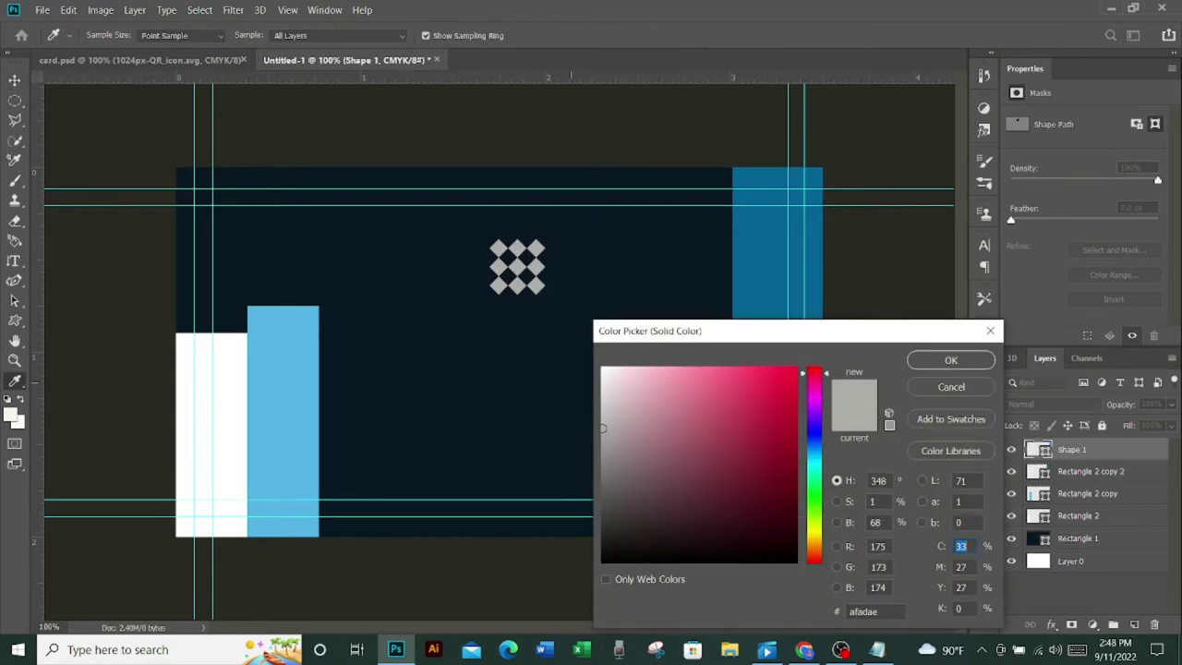
click(282, 415)
click(951, 360)
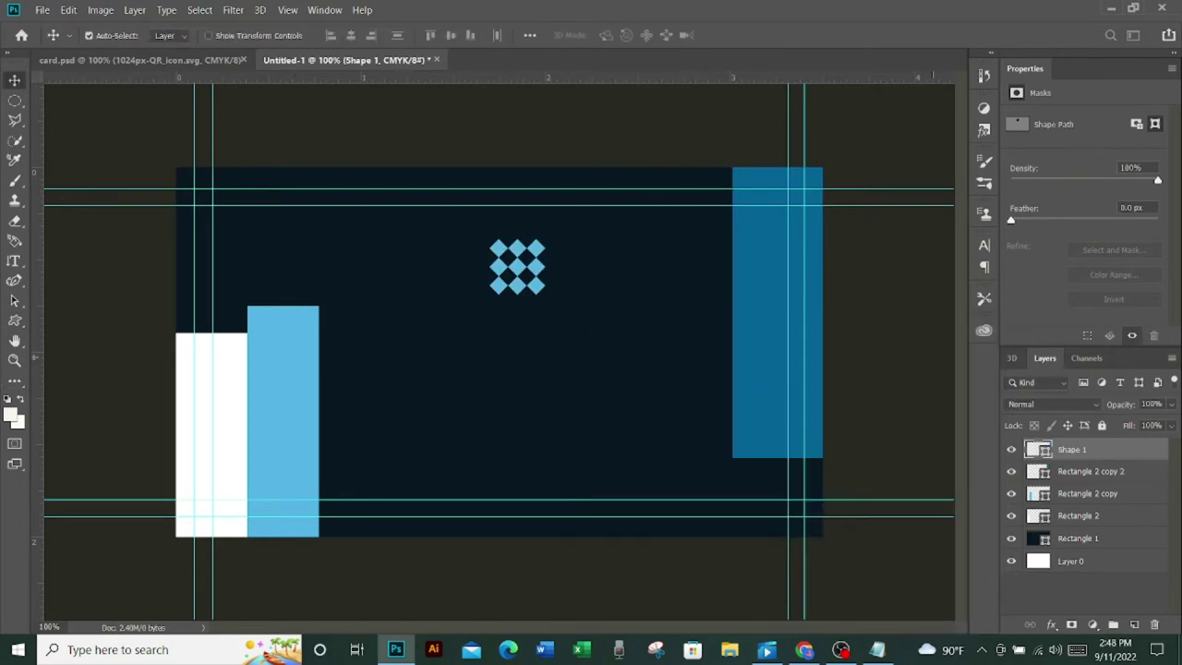
drag(517, 268, 489, 286)
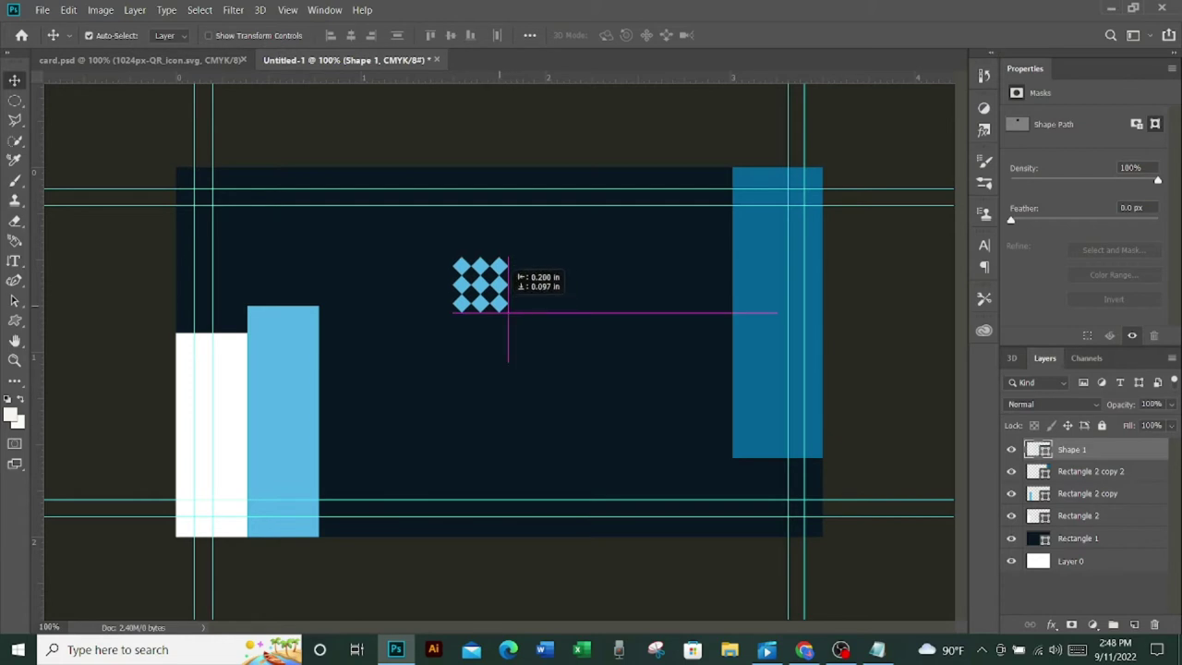
drag(490, 285, 507, 285)
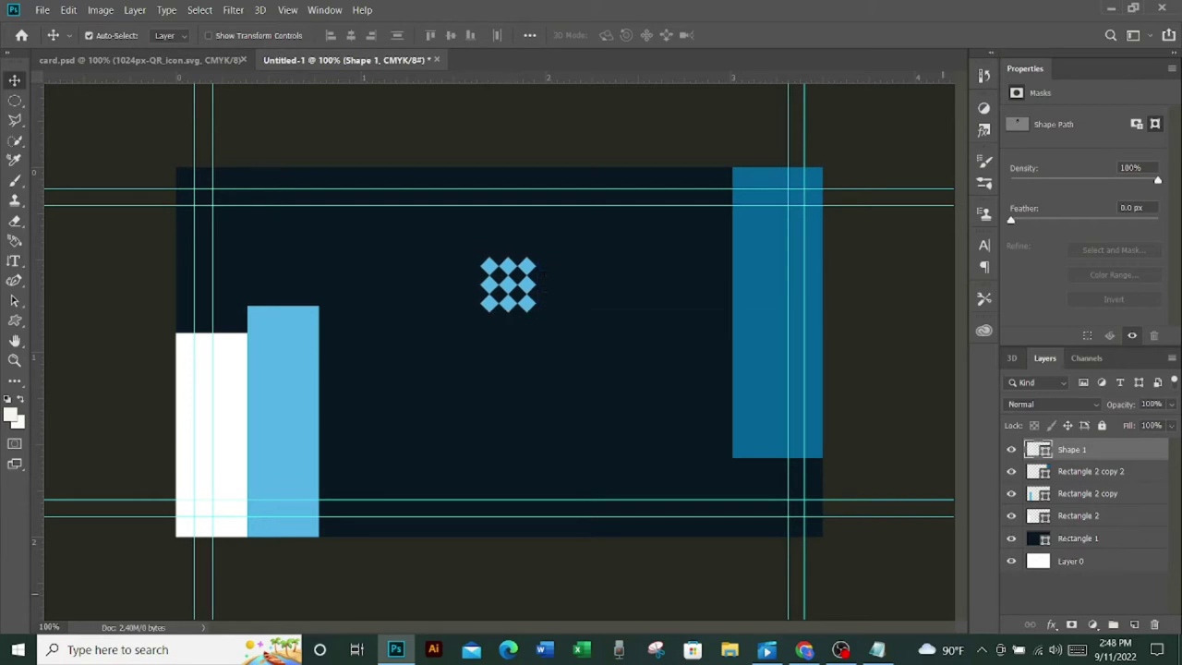
- Copy the COMPANY and SLOGAN GOES HERE lines from the notepad
click(877, 649)
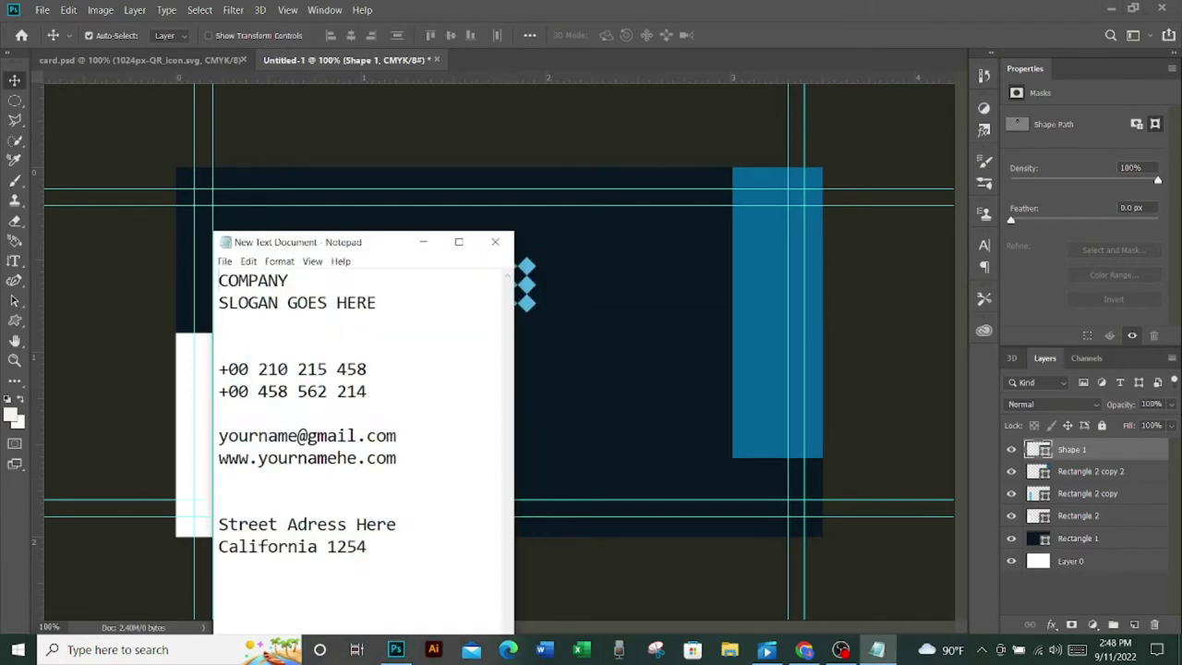
drag(219, 280, 376, 303)
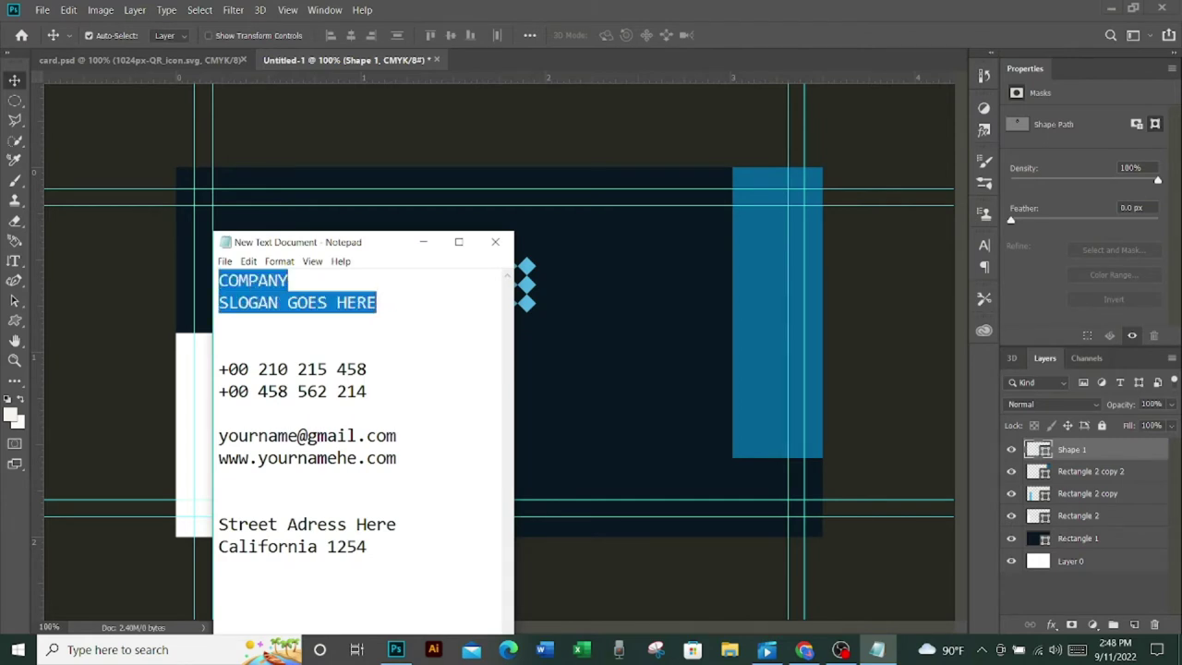
right_click(370, 303)
click(397, 347)
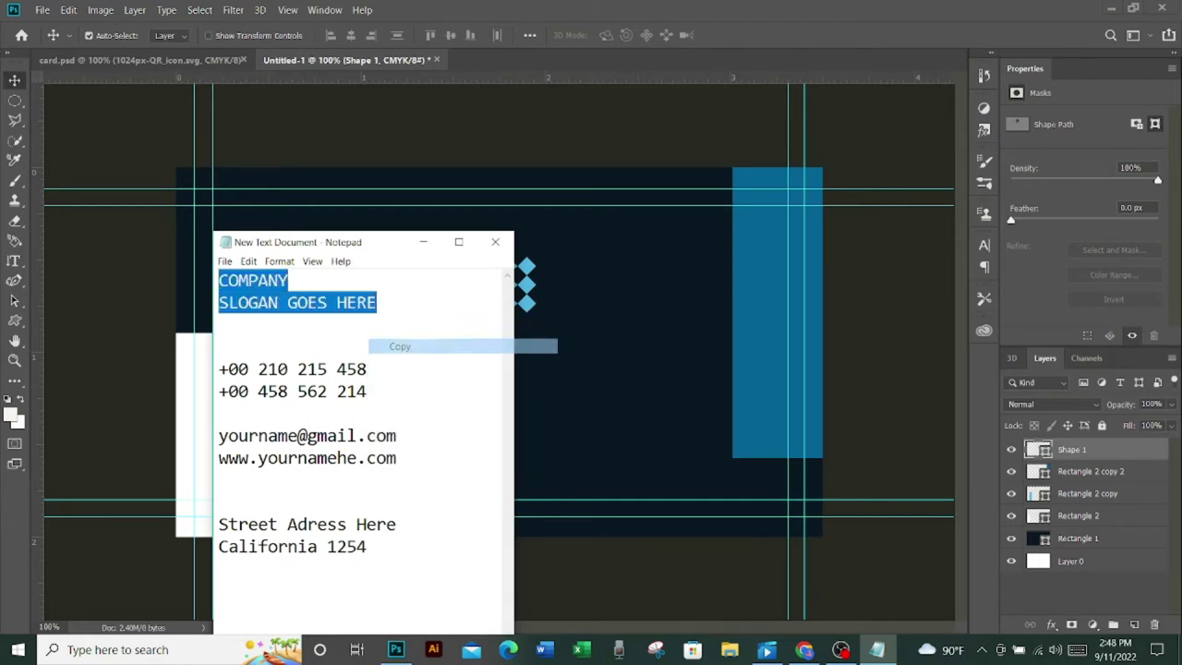
click(877, 649)
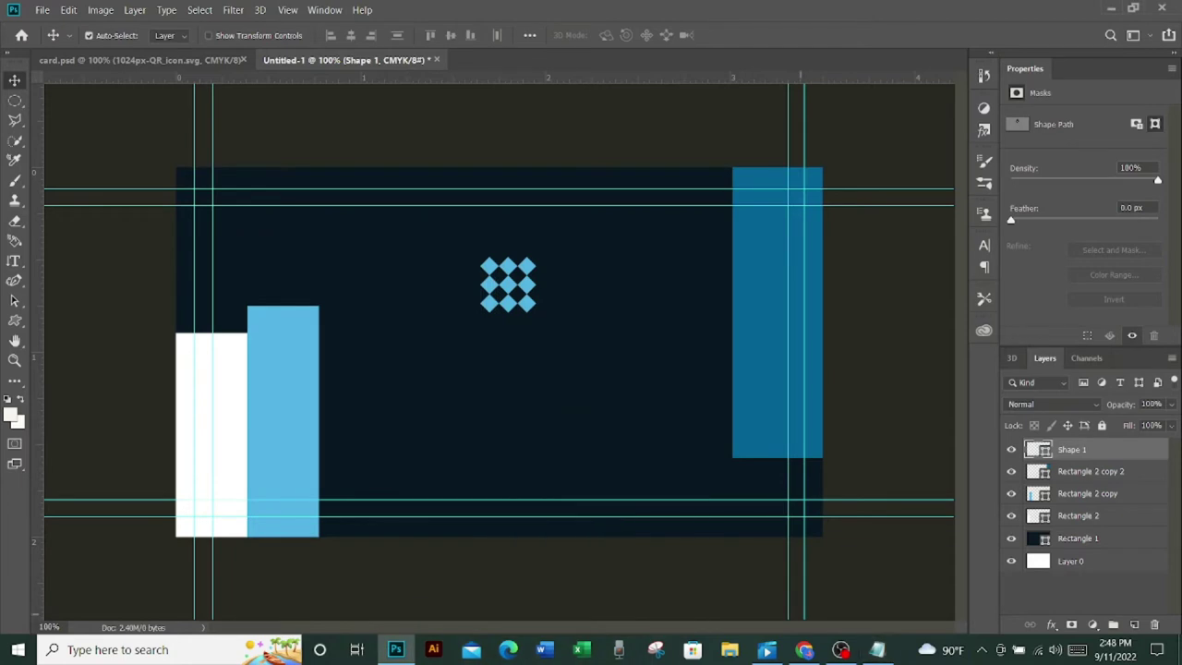
- Paste the COMPANY and slogan text under the logo on a new layer, with COMPANY bold
click(1134, 624)
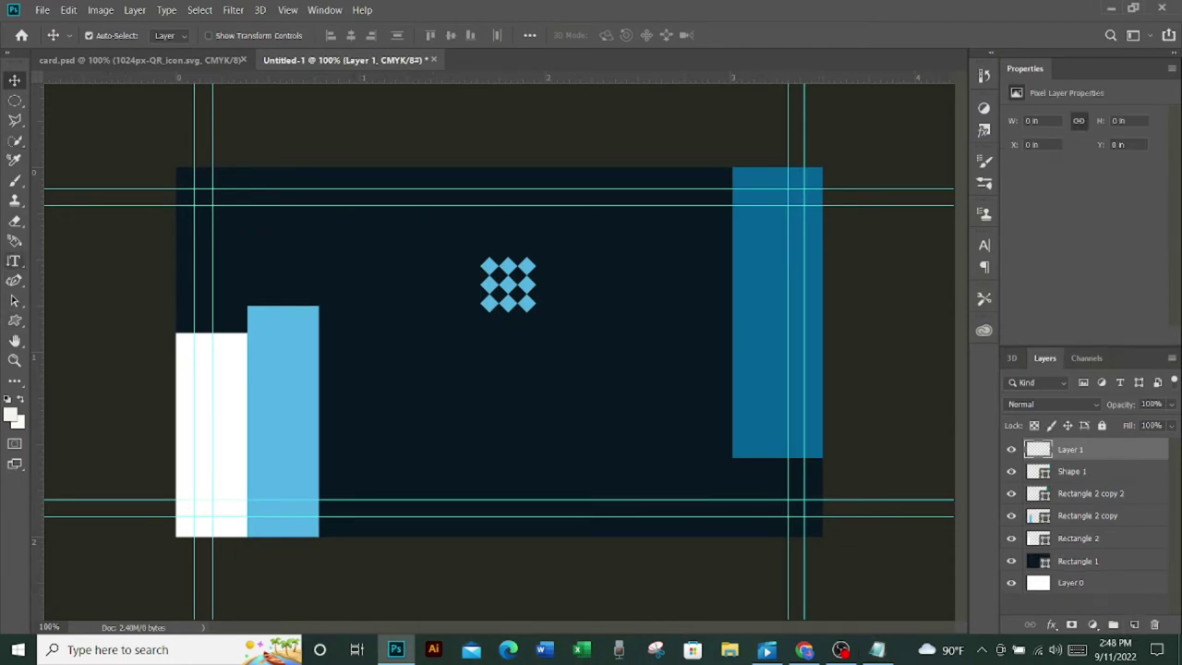
click(13, 261)
click(510, 351)
key(ctrl+v)
key(ctrl+v)
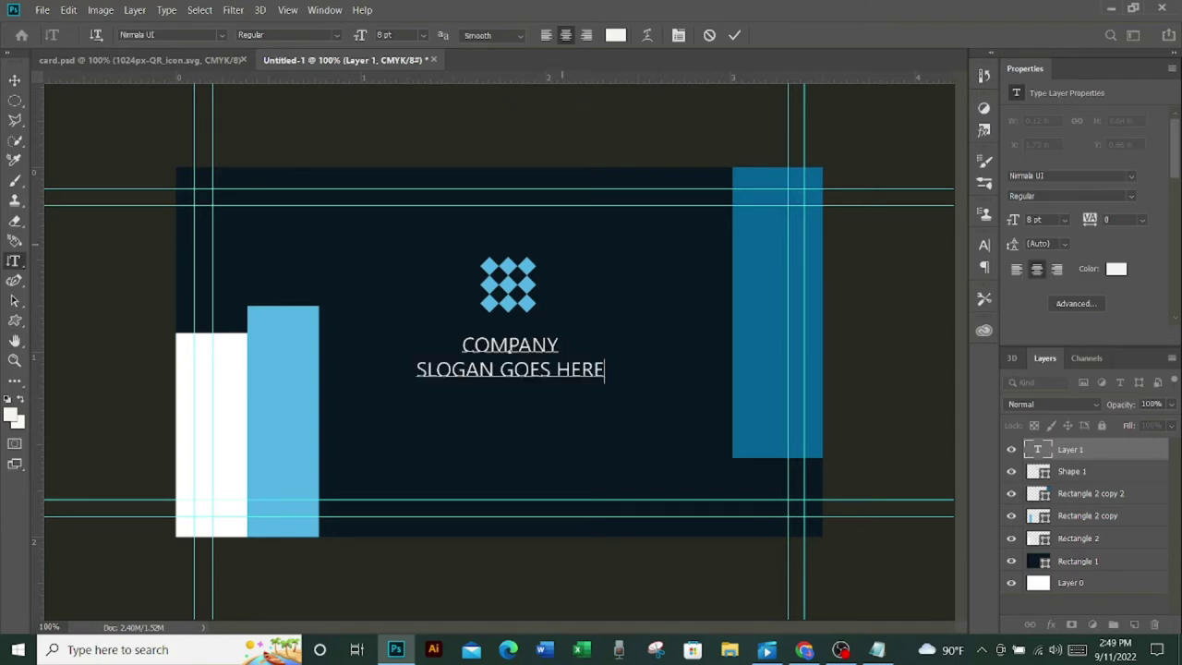
drag(559, 347, 415, 347)
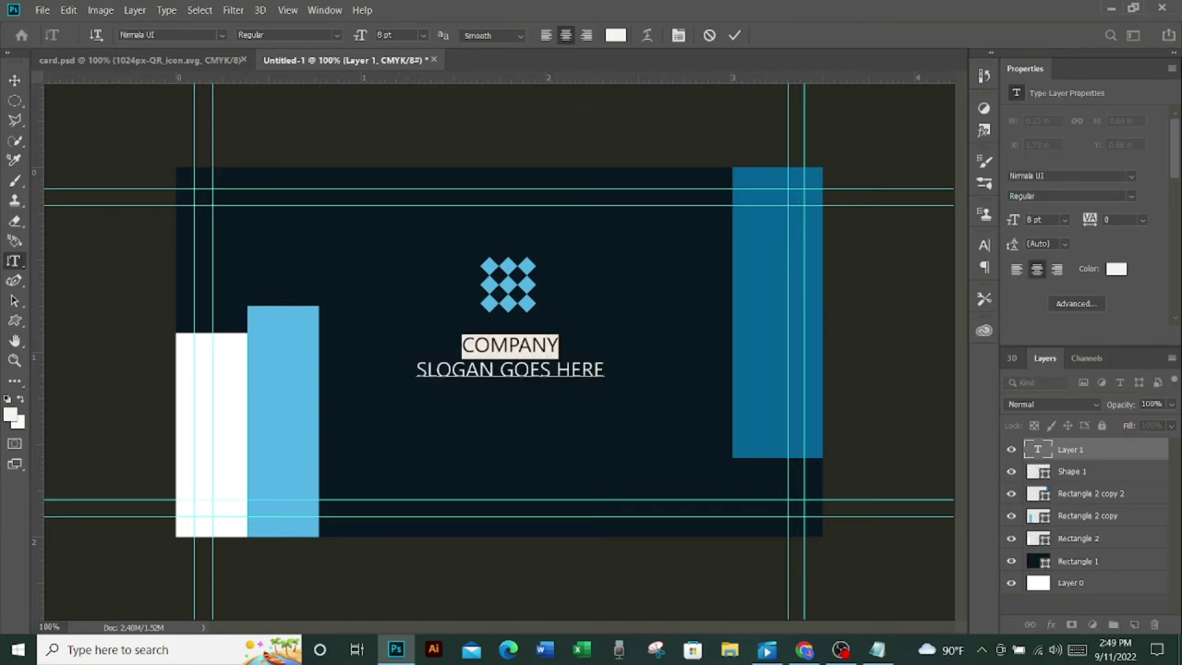
click(336, 34)
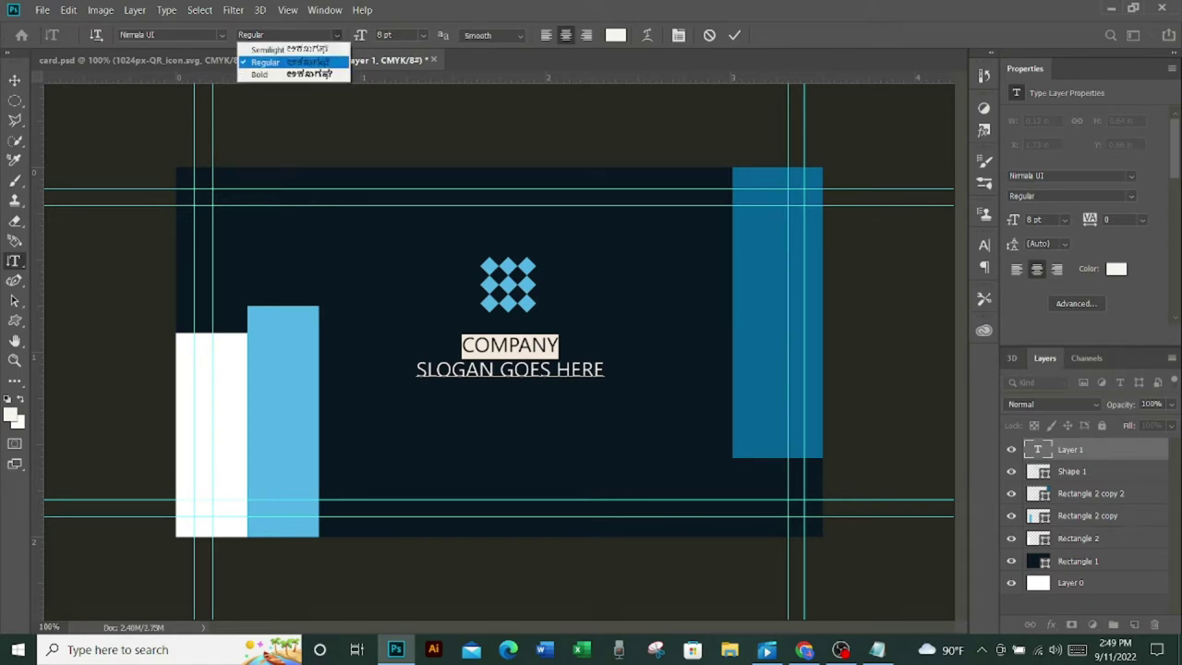
click(277, 74)
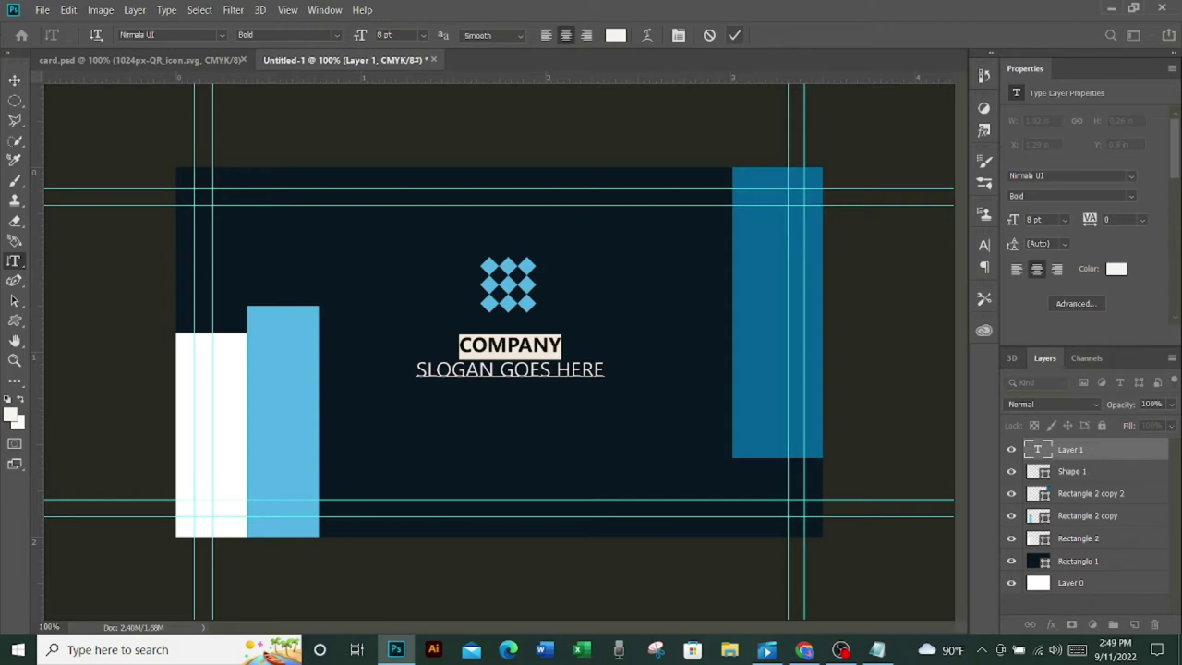
click(733, 34)
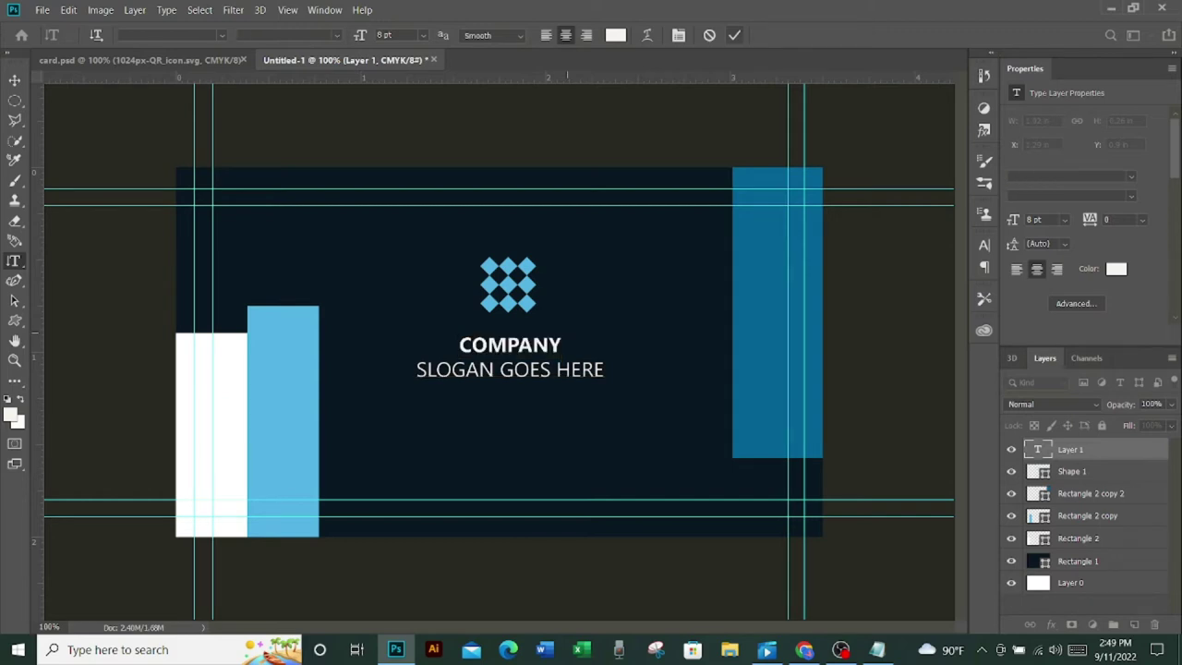
- Shift the text up slightly, then collapse and hide the first design as Group 1
key(v)
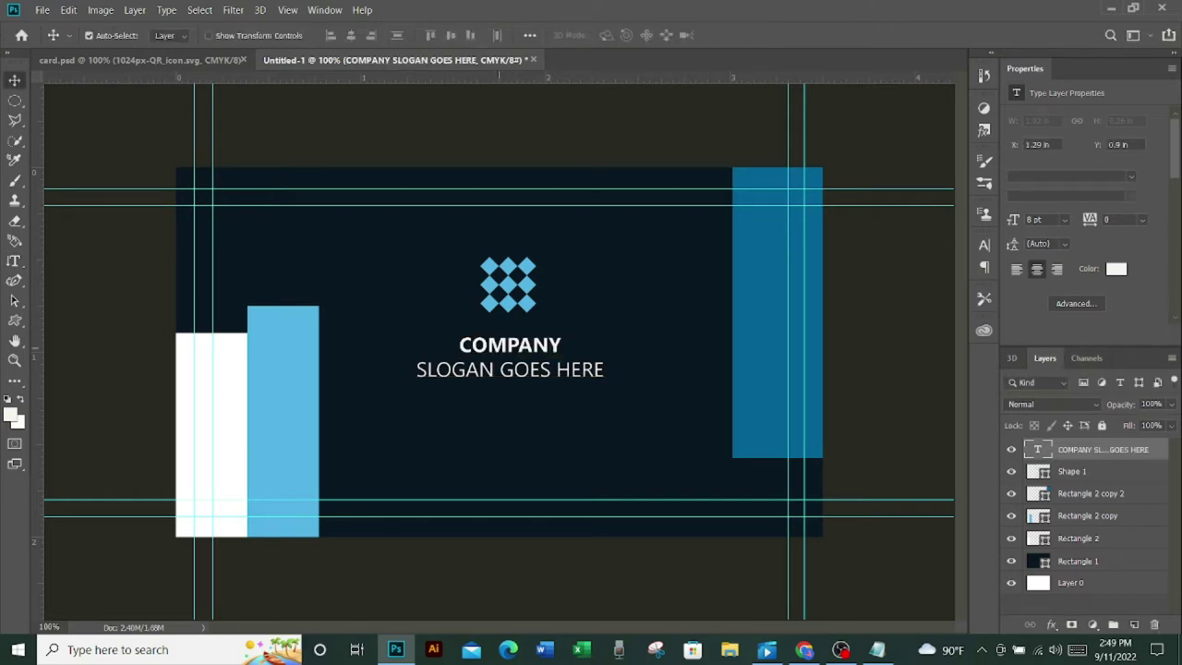
drag(518, 310, 510, 281)
key(alt+bracketleft)
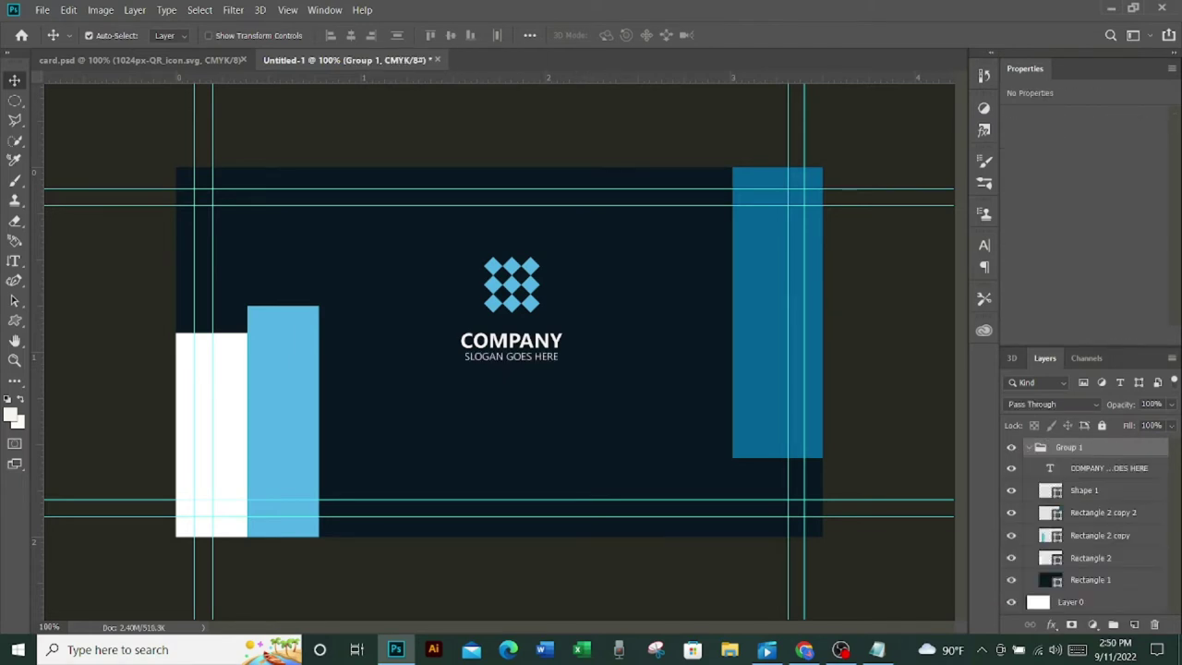
click(1028, 447)
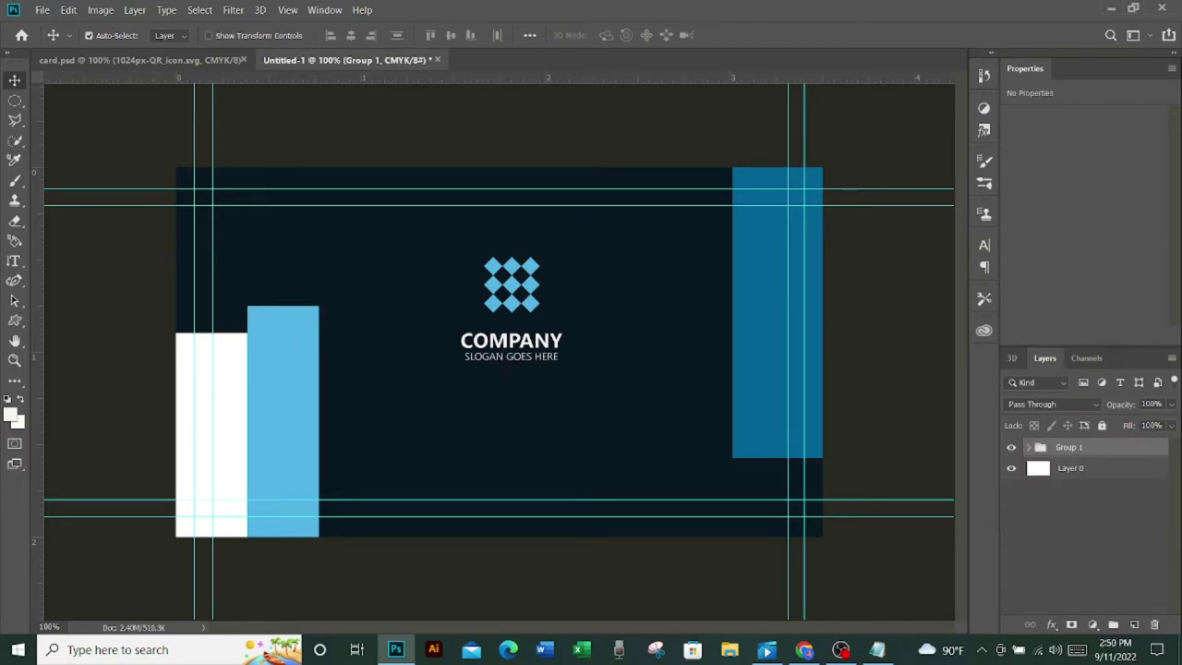
click(1071, 468)
- Add a new layer above the background and set a vertical guide near the card's middle
click(1010, 447)
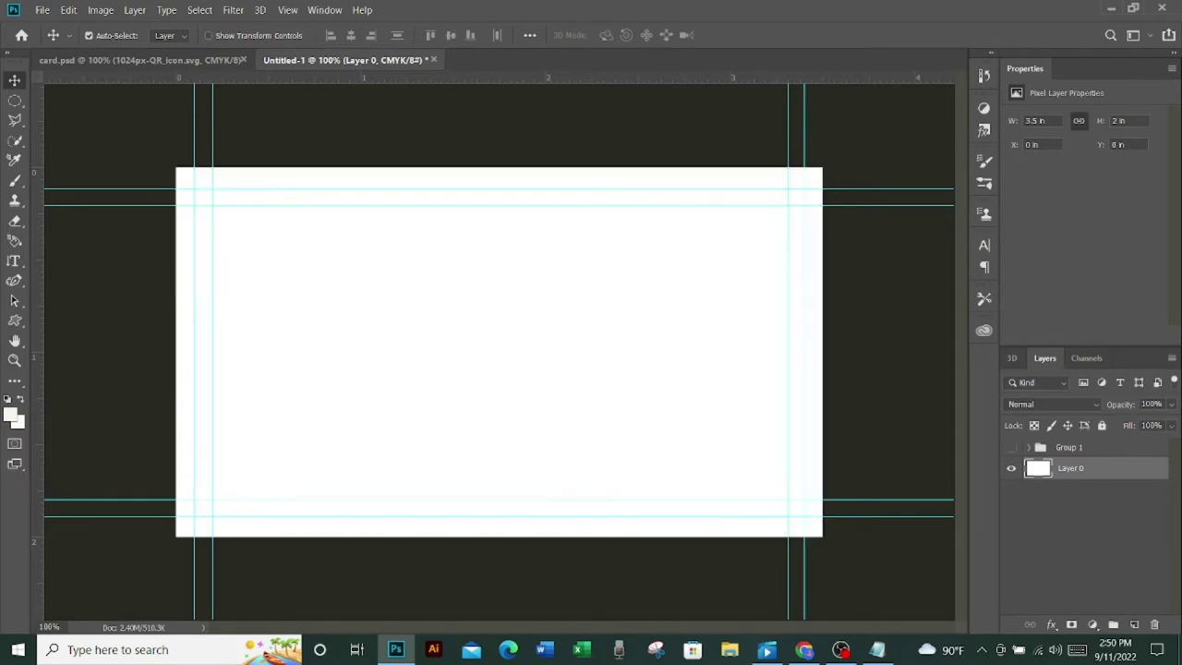
click(1133, 624)
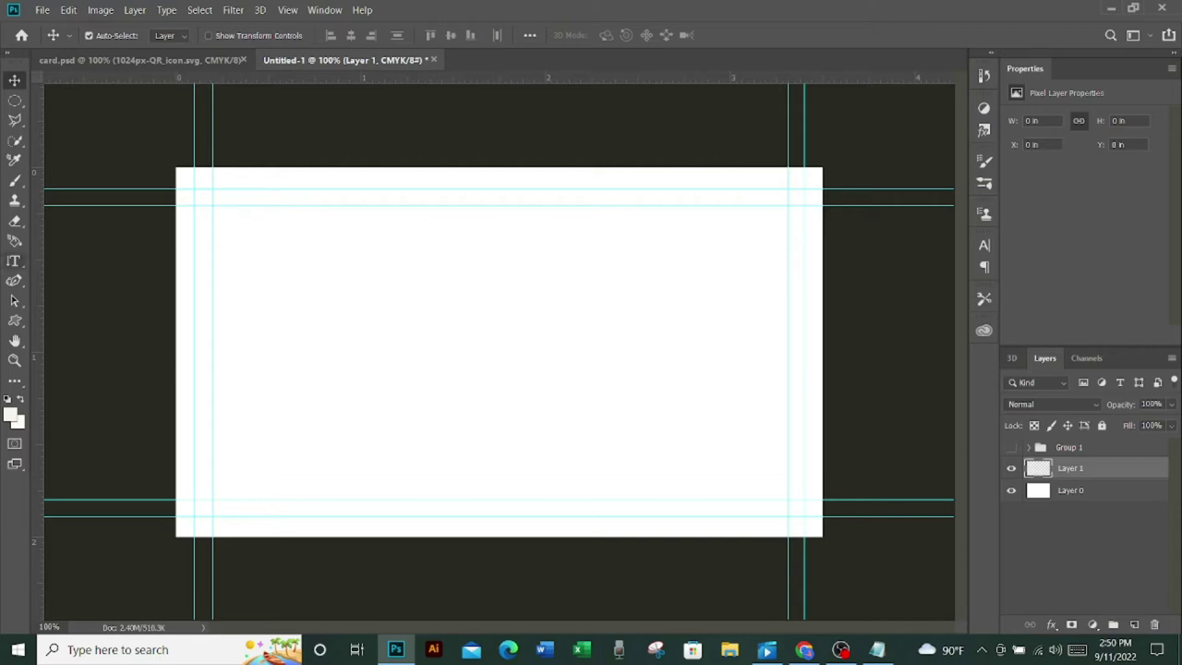
click(15, 321)
click(85, 320)
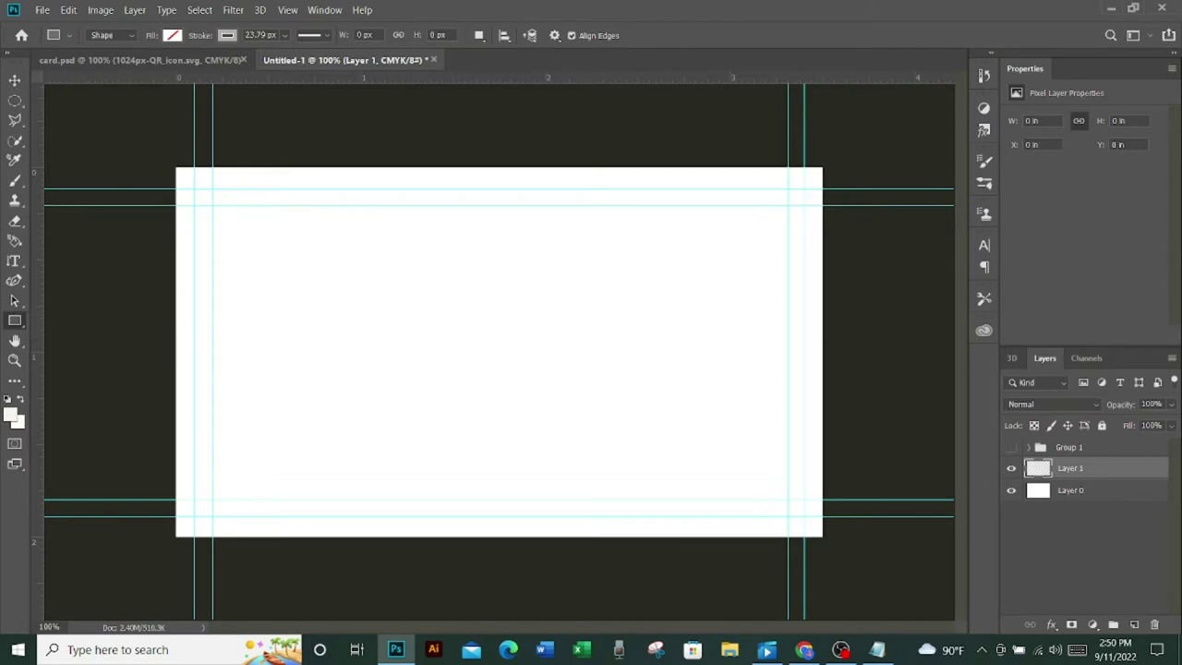
drag(34, 282, 506, 309)
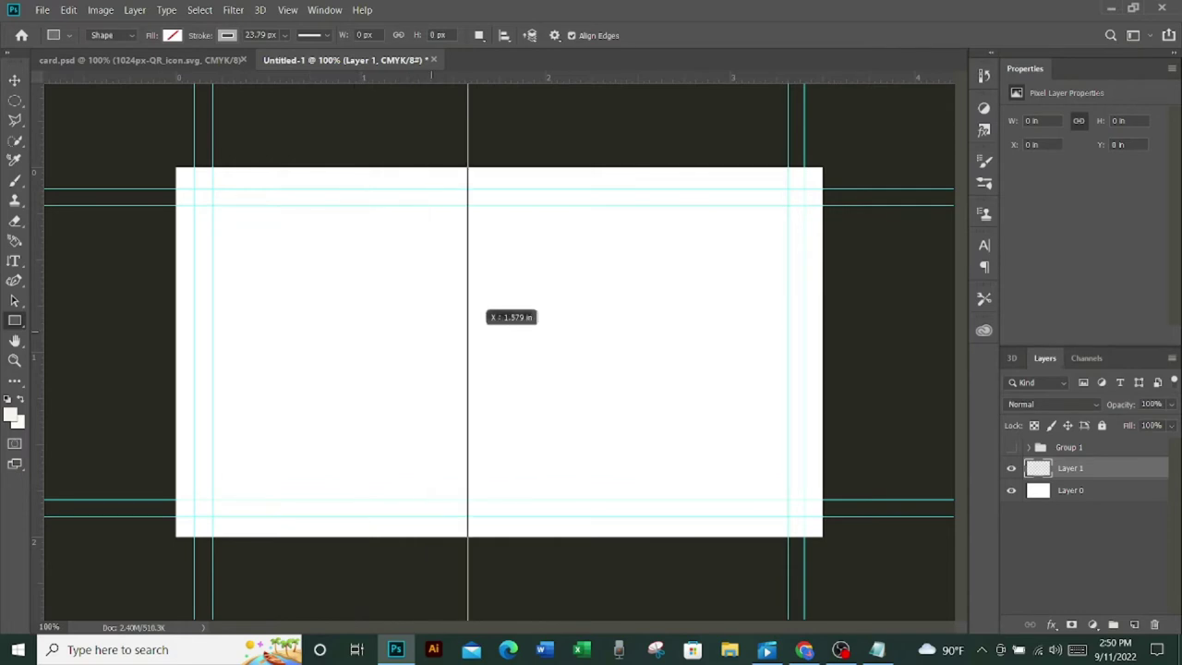
drag(506, 314, 506, 315)
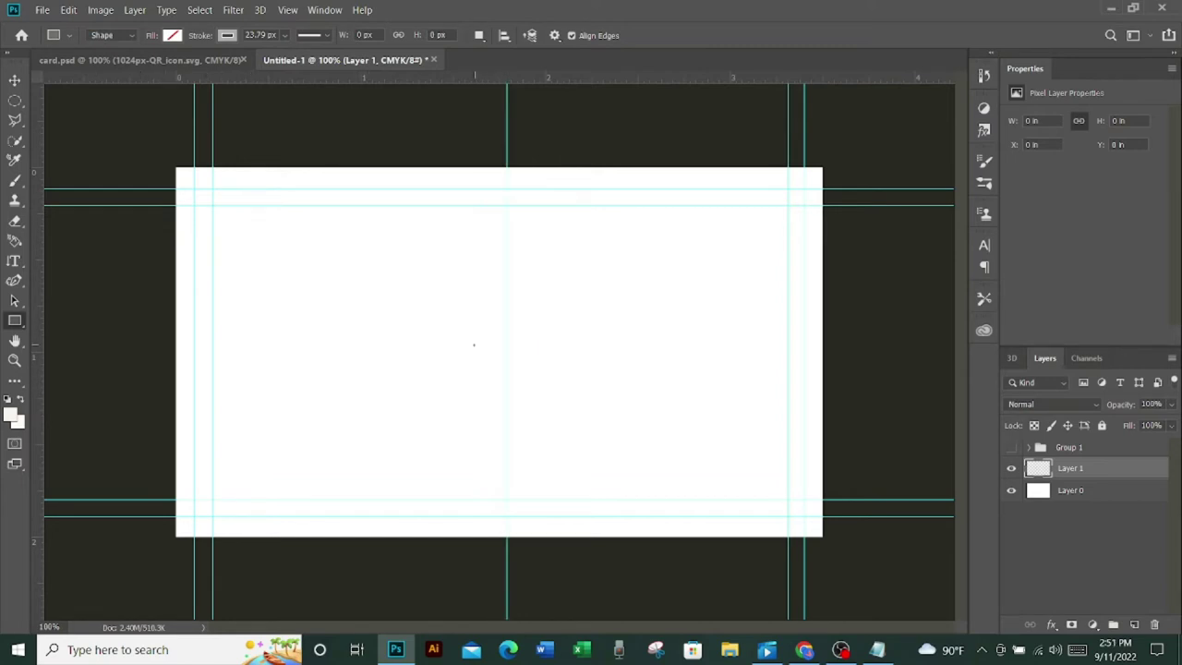
- Draw a tall light-blue rectangle standing on the card's bottom edge, then add an empty layer
drag(473, 344, 507, 448)
key(v)
drag(481, 312, 513, 402)
click(532, 374)
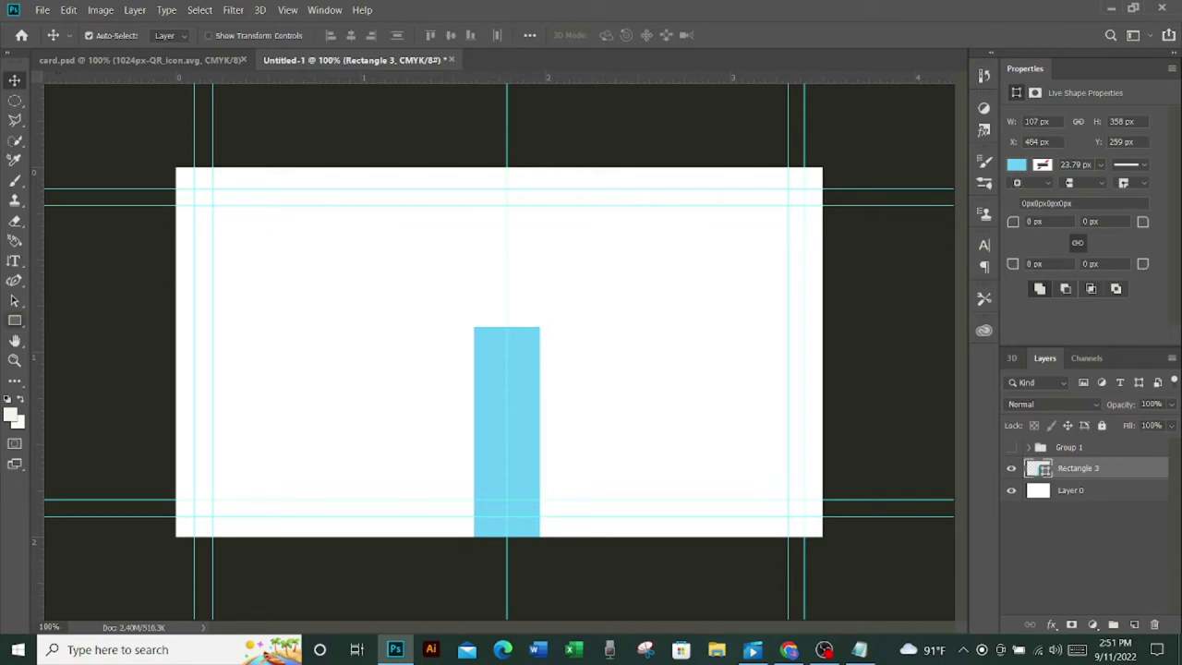
click(14, 321)
click(1134, 624)
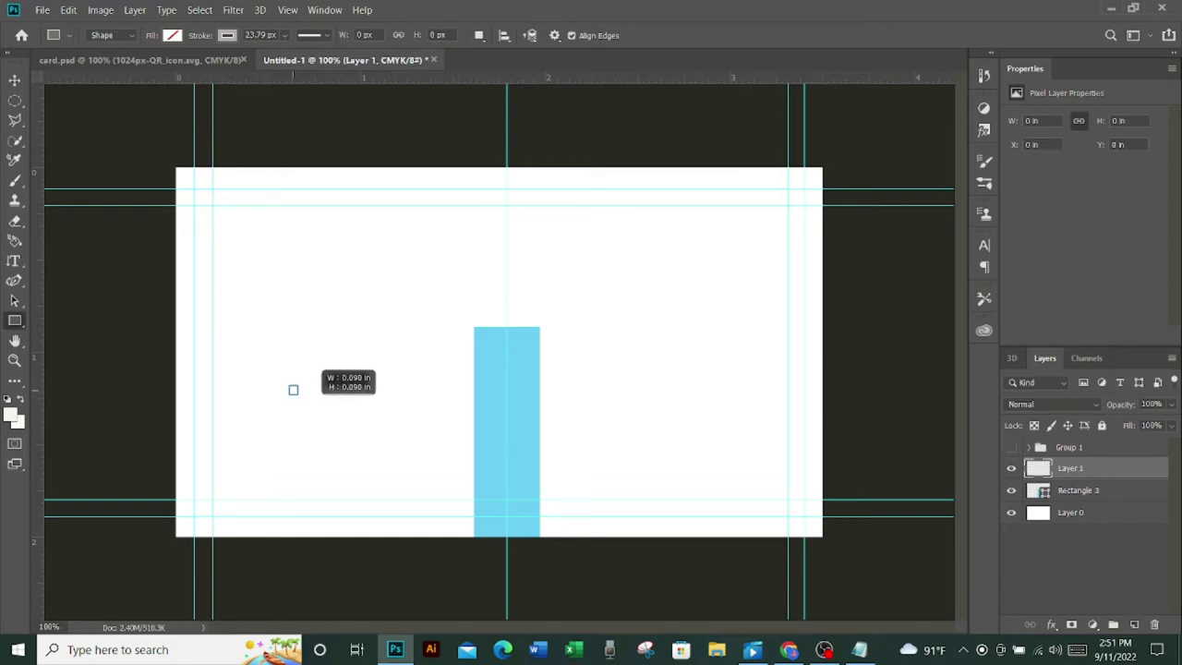
- Draw a wide rectangle on the left with no outline and a dark navy fill
drag(292, 389, 394, 443)
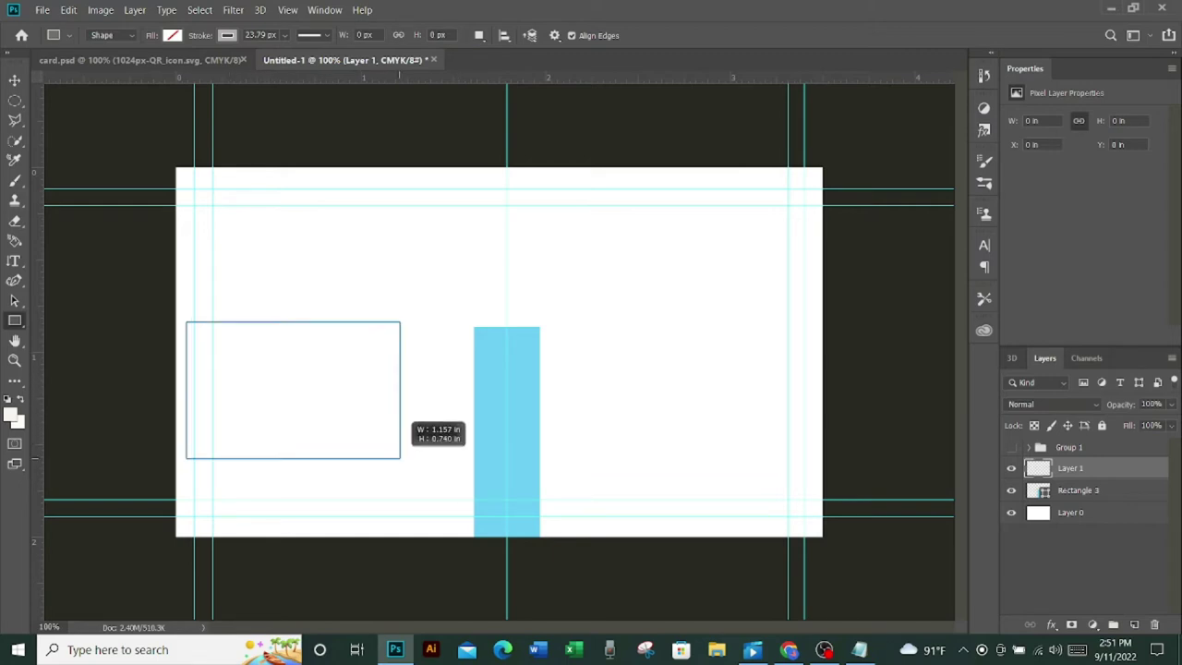
drag(394, 443, 410, 464)
click(172, 35)
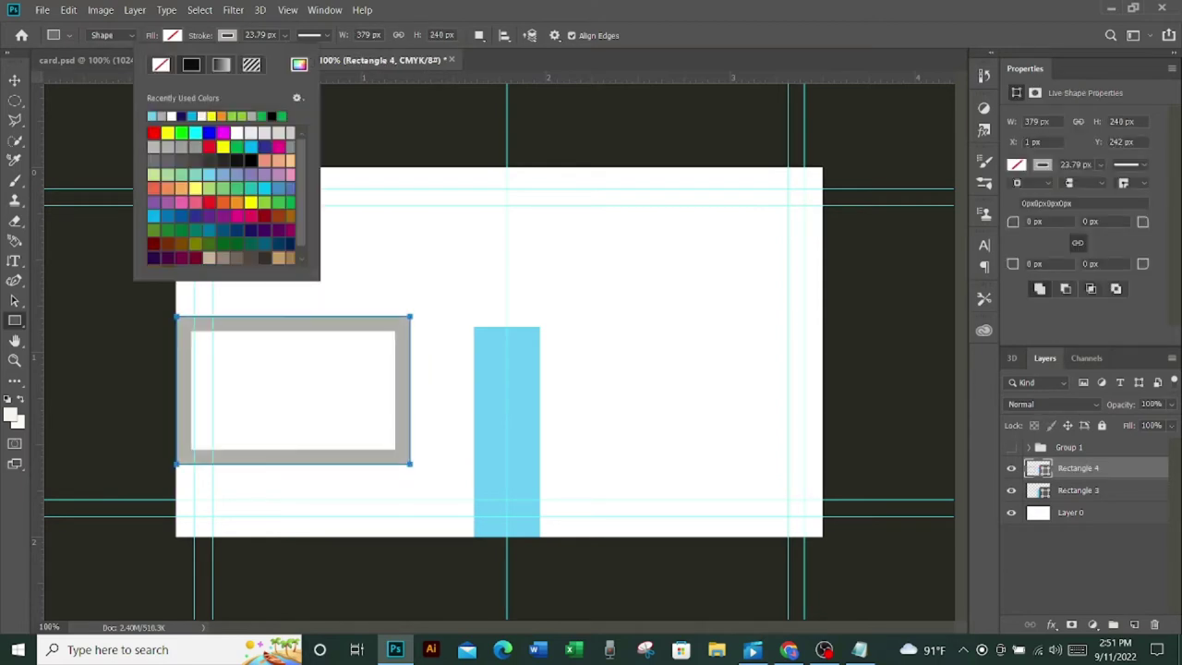
click(160, 64)
click(173, 35)
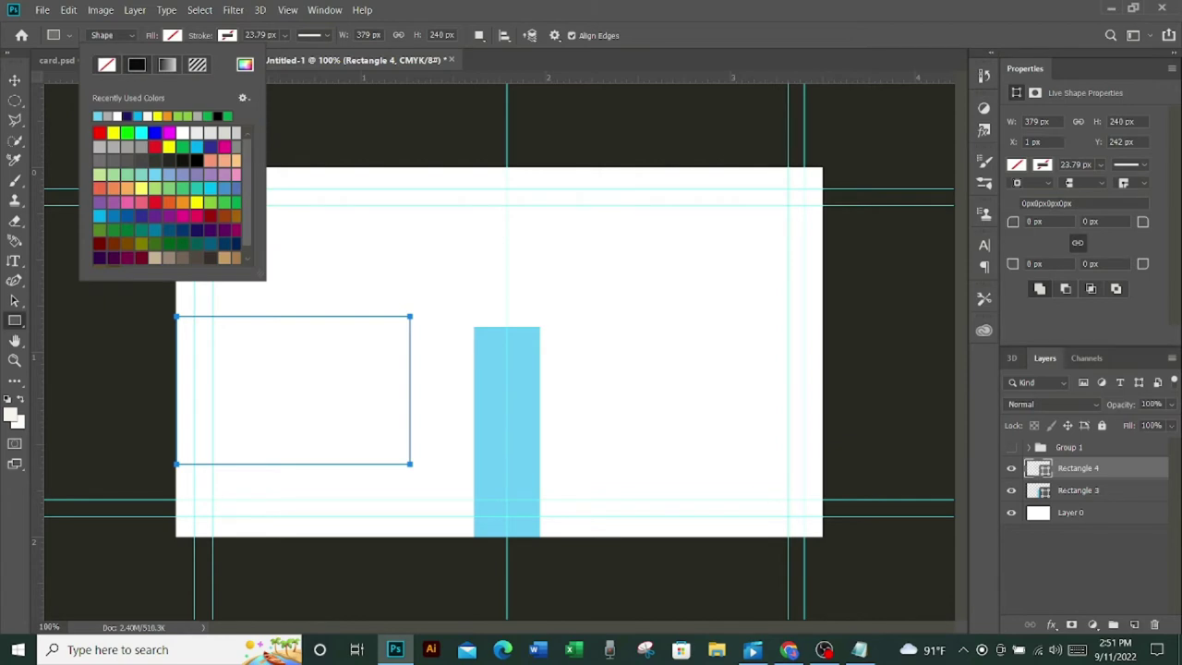
click(182, 244)
key(Return)
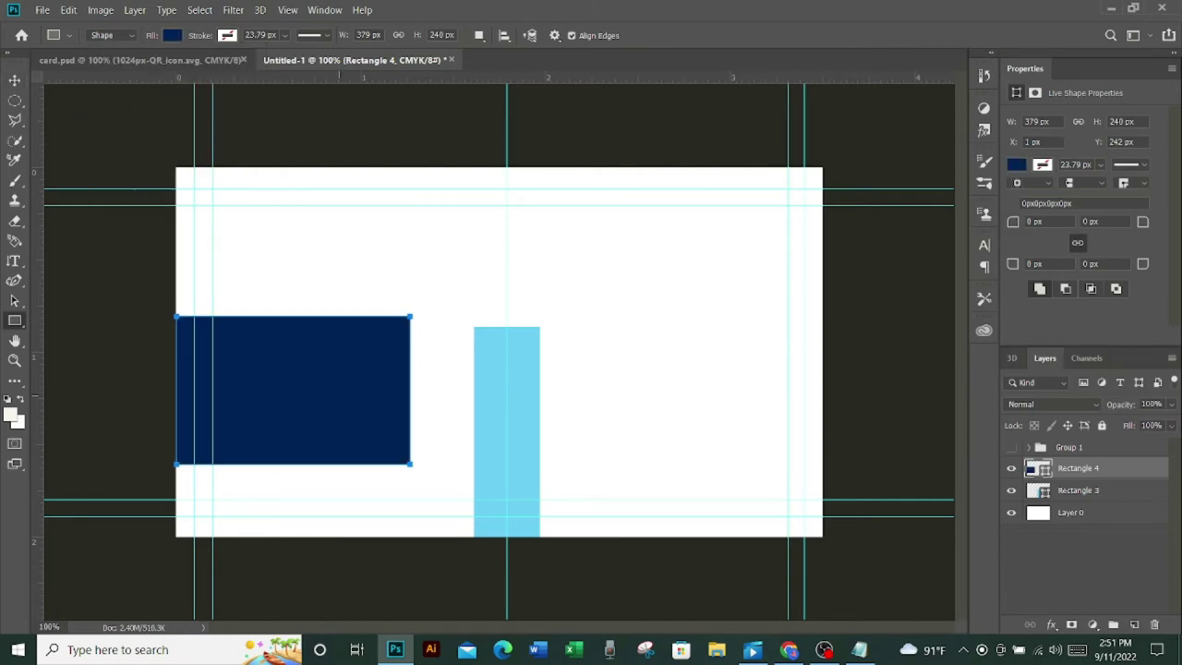
- Move the navy rectangle to the bottom edge and extend navy across the right half
click(15, 80)
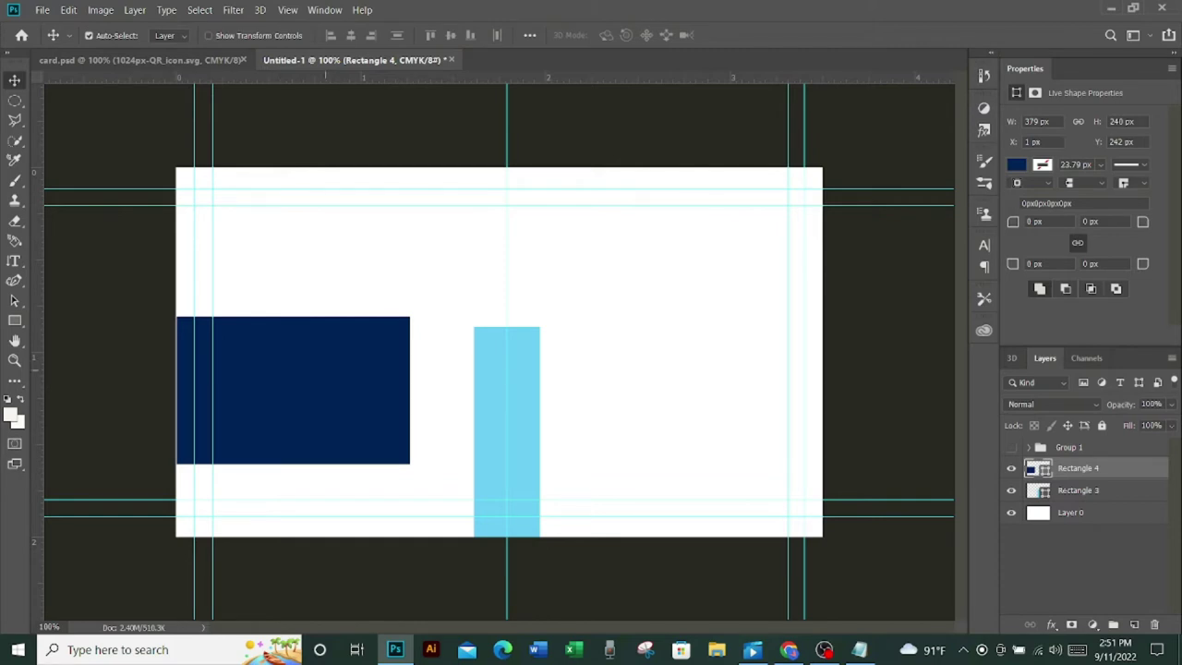
drag(323, 405, 375, 478)
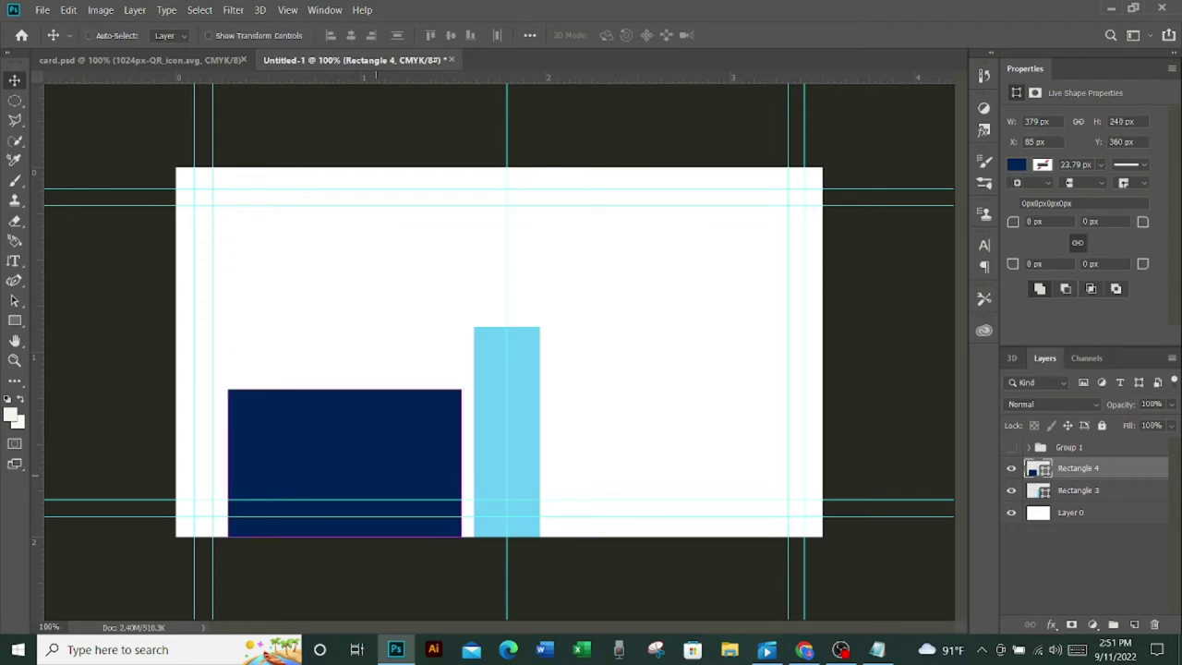
key(ctrl+t)
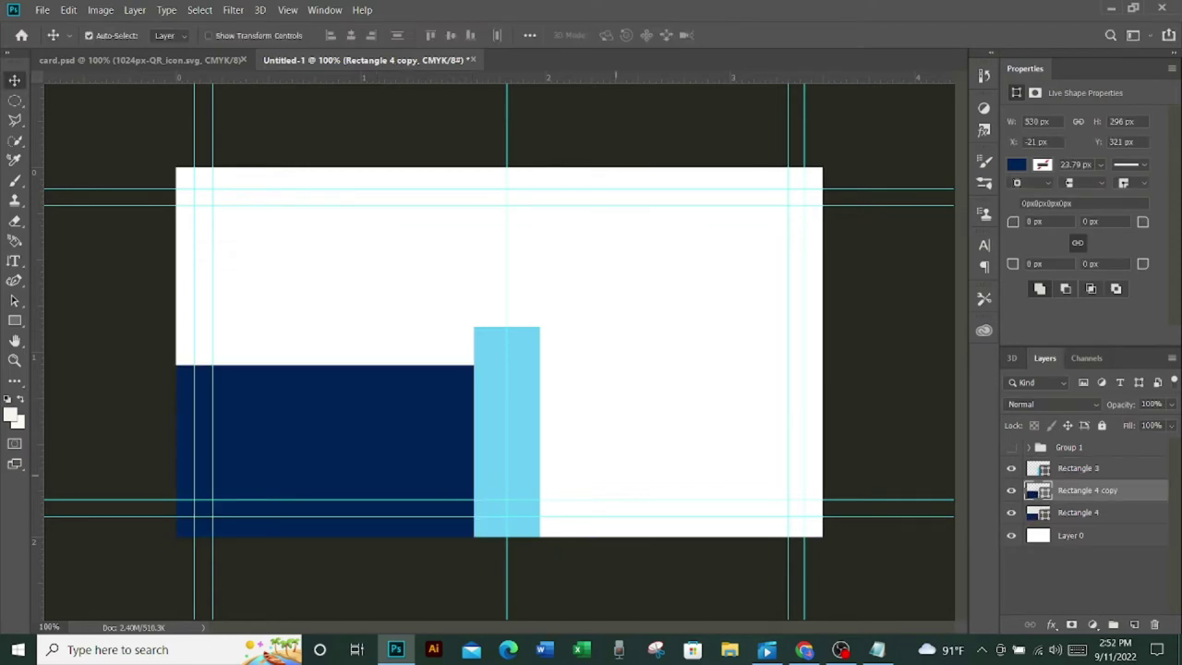
mouse_move(425, 399)
mouse_down()
mouse_move(748, 403)
mouse_move(733, 406)
mouse_up()
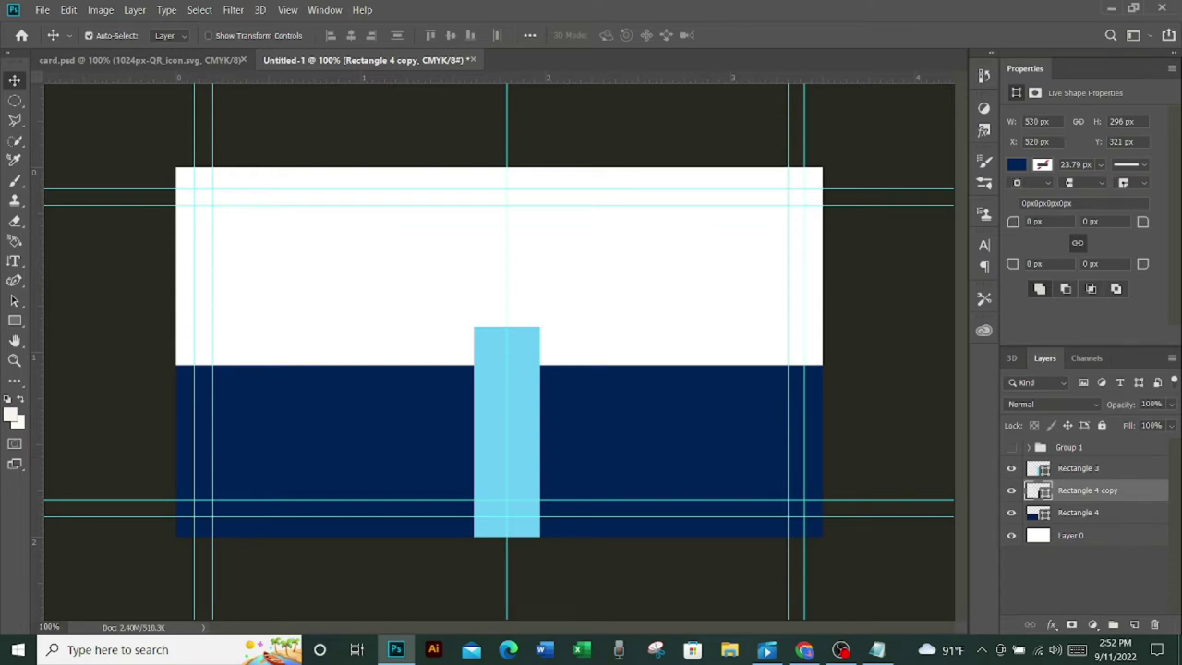
click(1010, 447)
- Check the reference design, hide it, and darken the left navy rectangle's fill (value 100)
click(1028, 447)
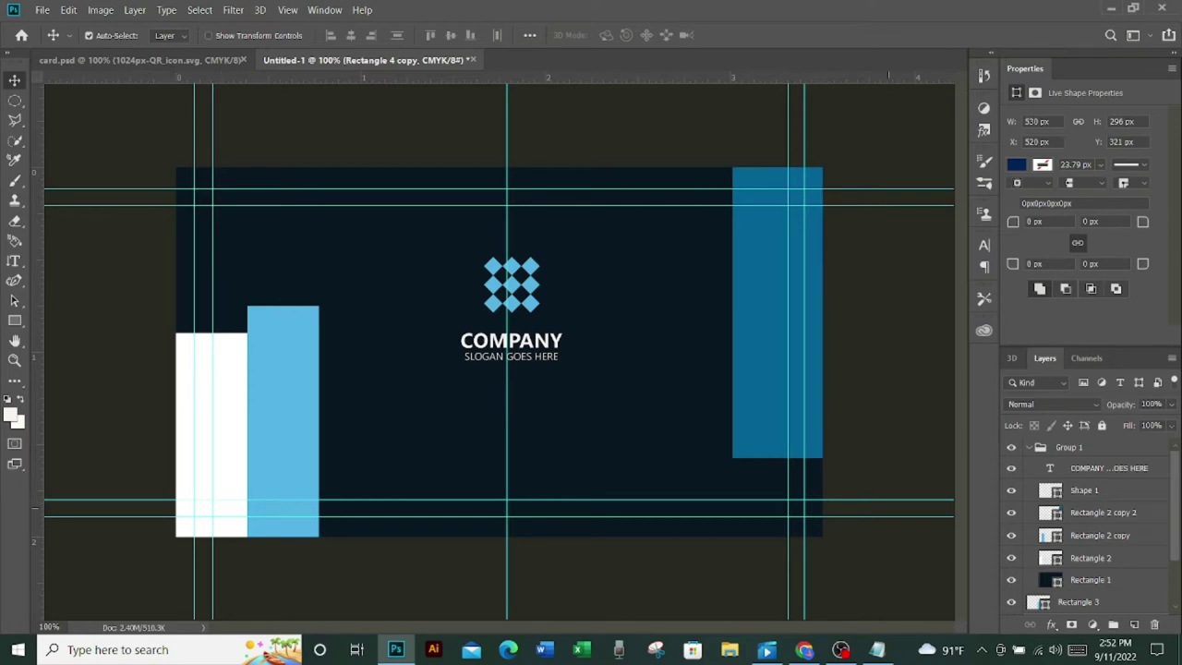
click(1029, 447)
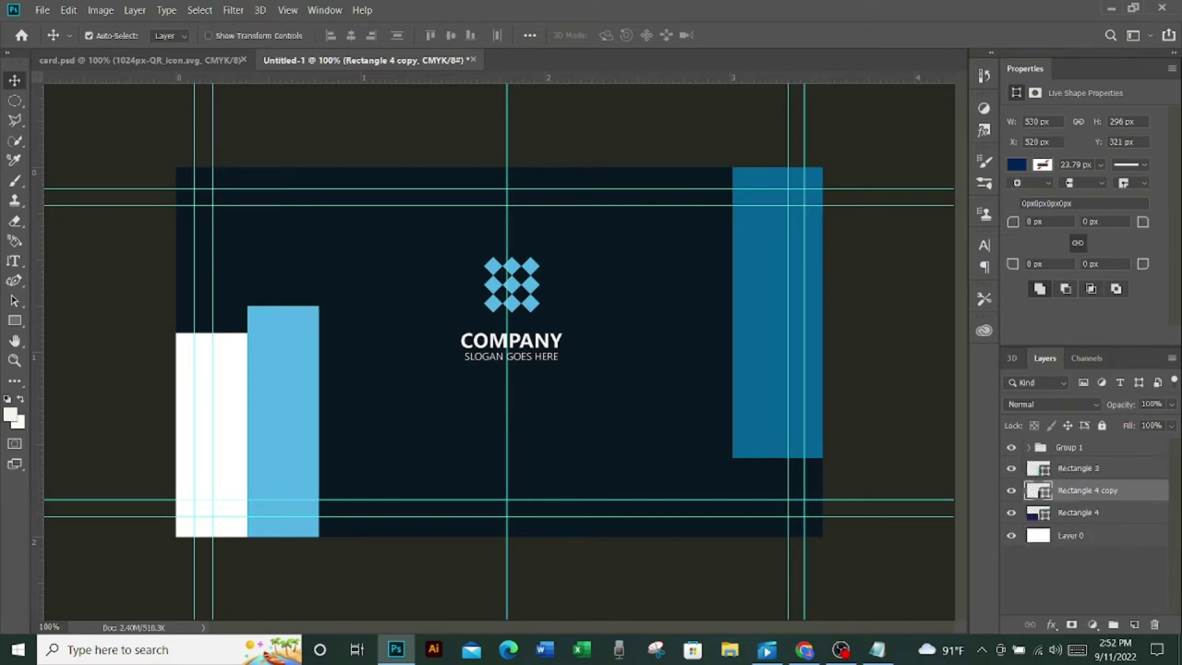
click(1011, 447)
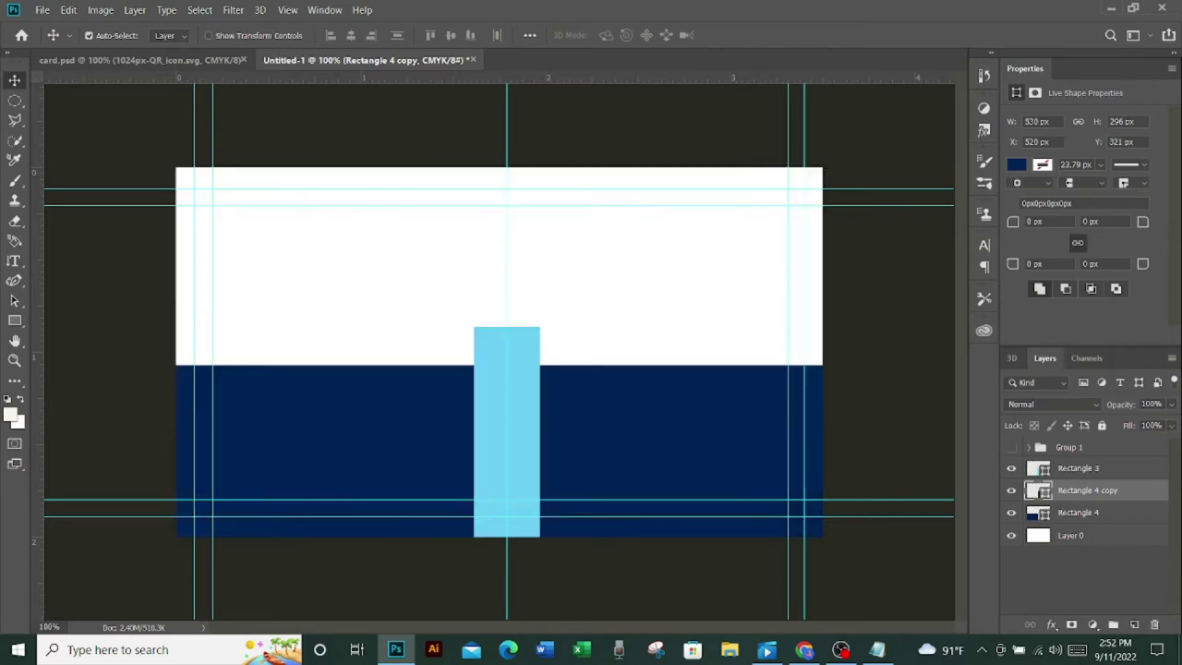
key(alt+bracketleft)
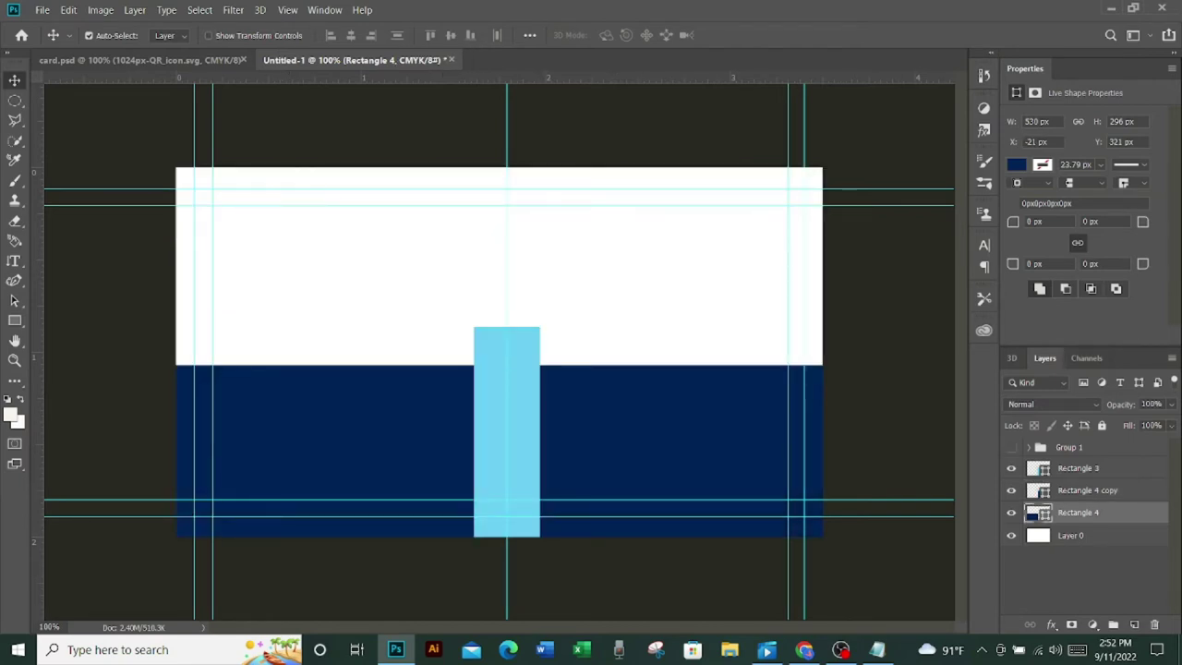
double_click(1038, 512)
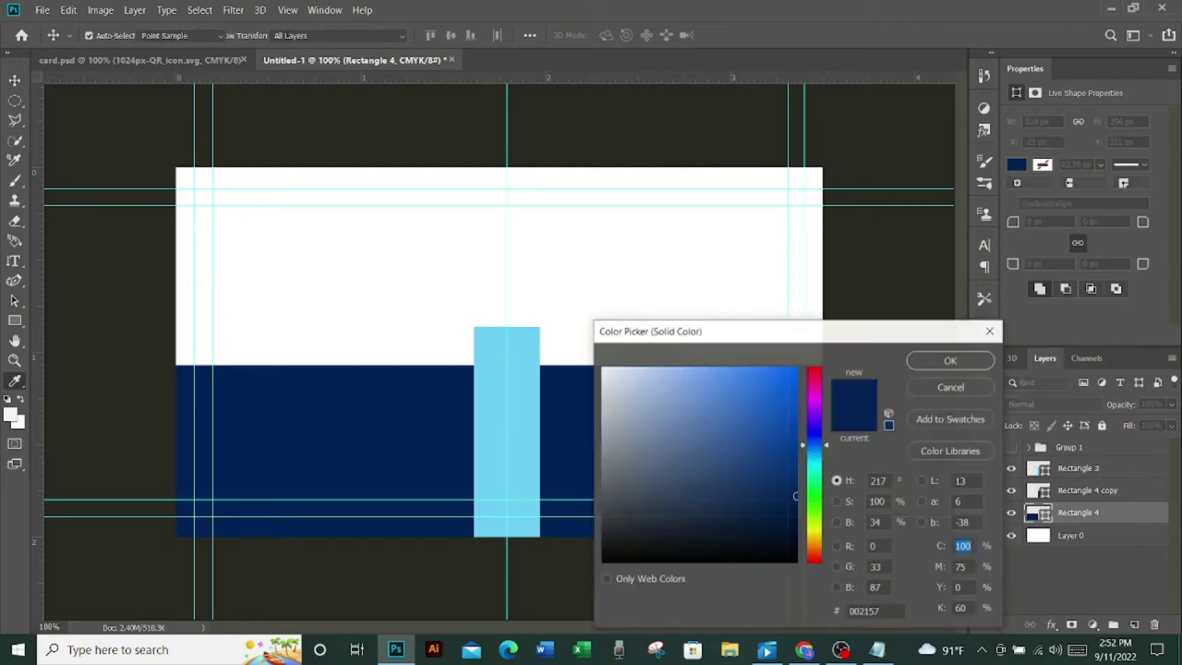
click(766, 536)
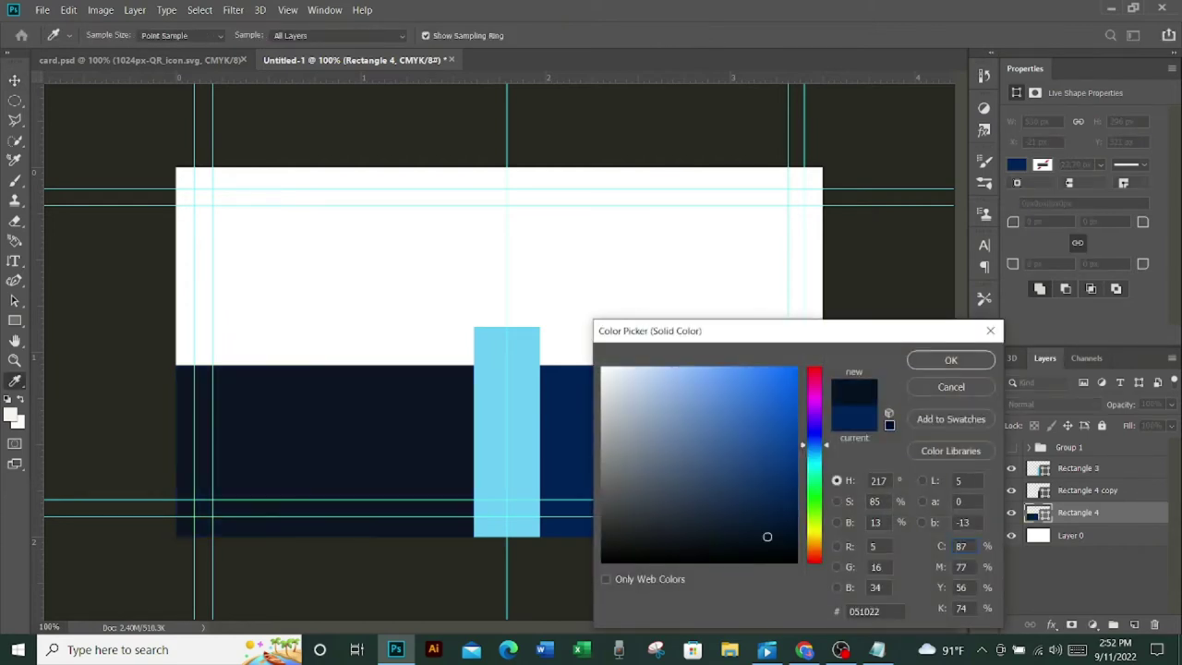
text(100)
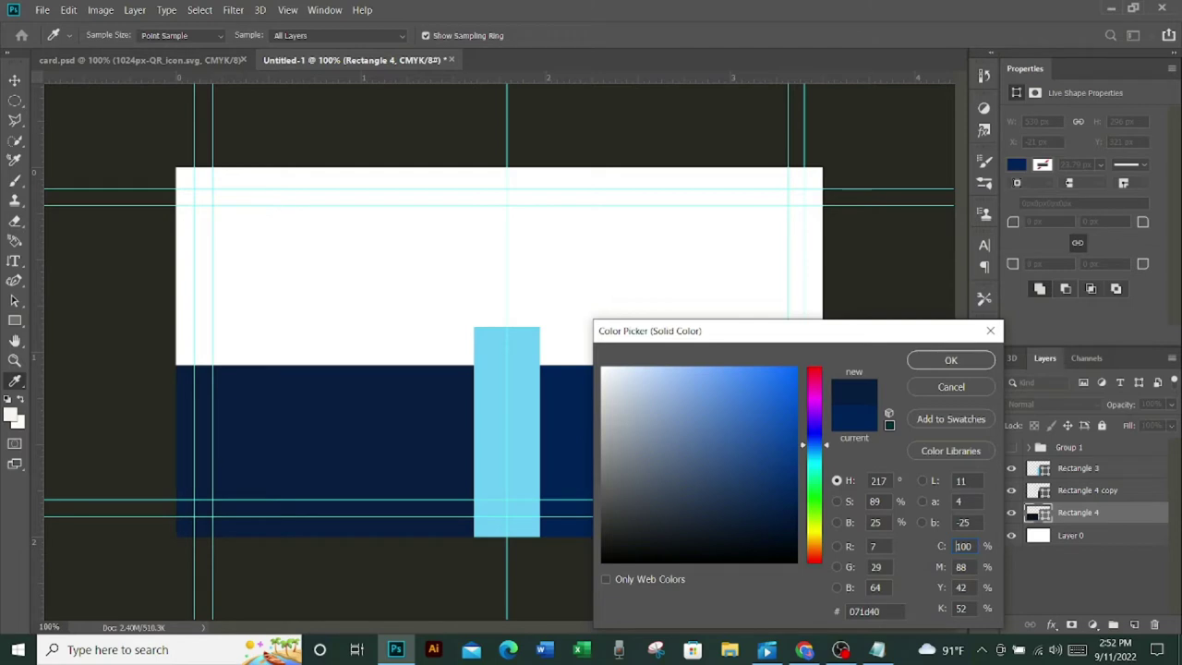
click(951, 360)
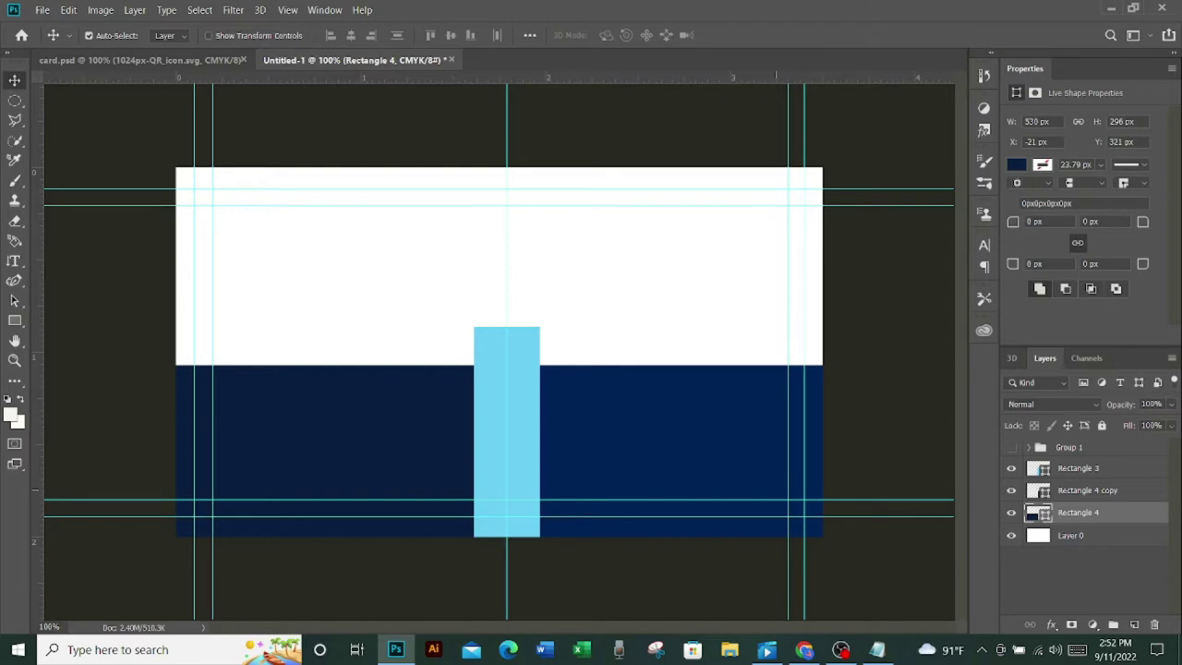
- Recolour the right rectangle a brighter, stronger blue
click(711, 478)
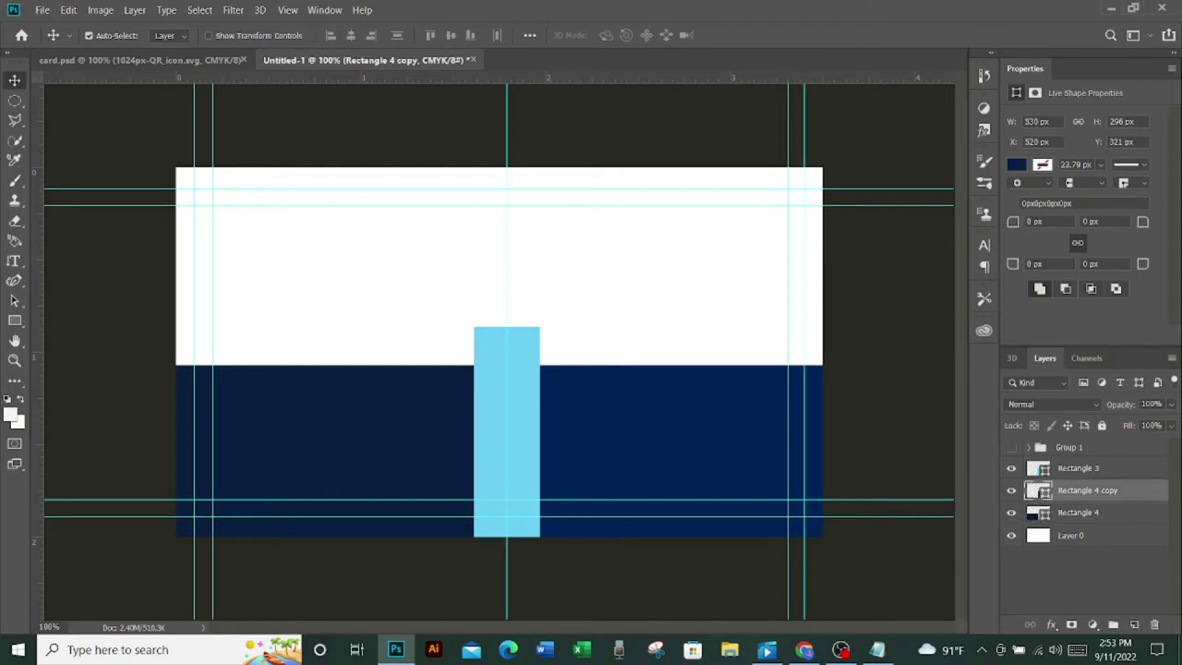
double_click(1038, 491)
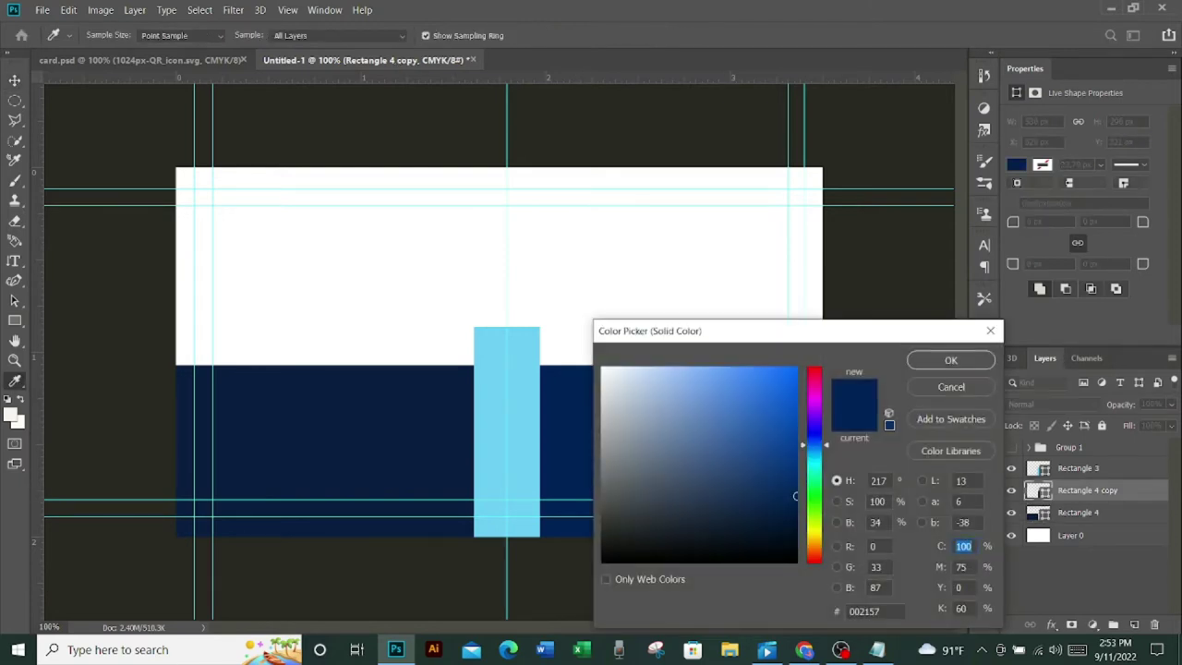
drag(795, 496, 787, 425)
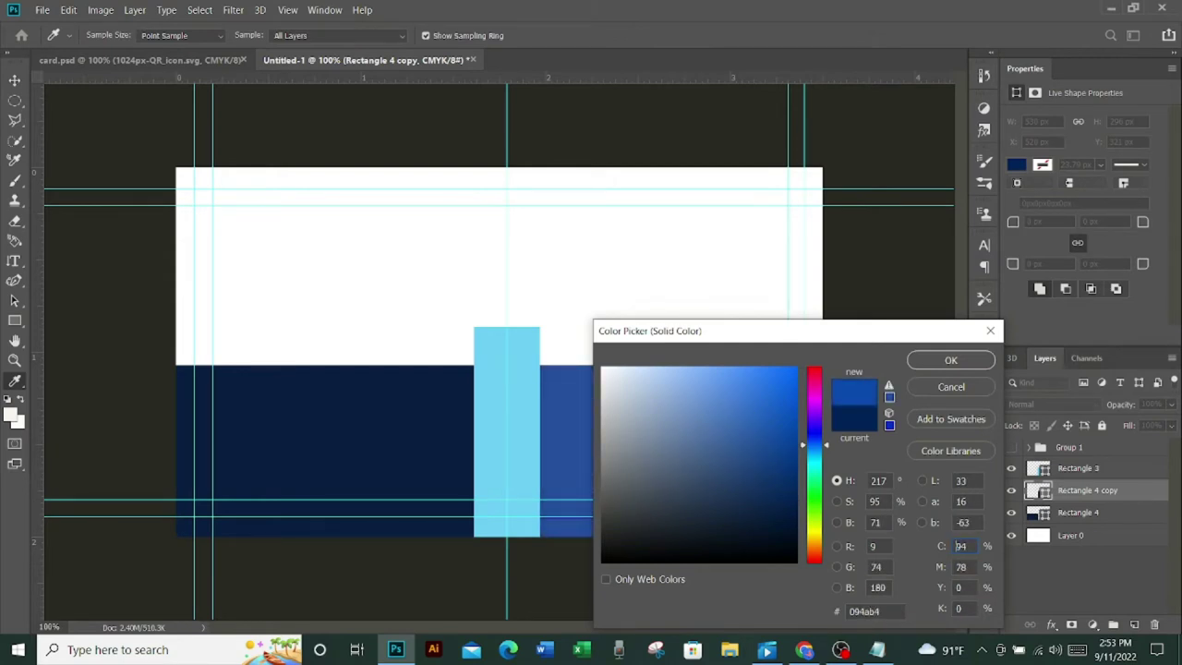
drag(788, 424, 789, 413)
key(Up)
key(Up)
click(950, 360)
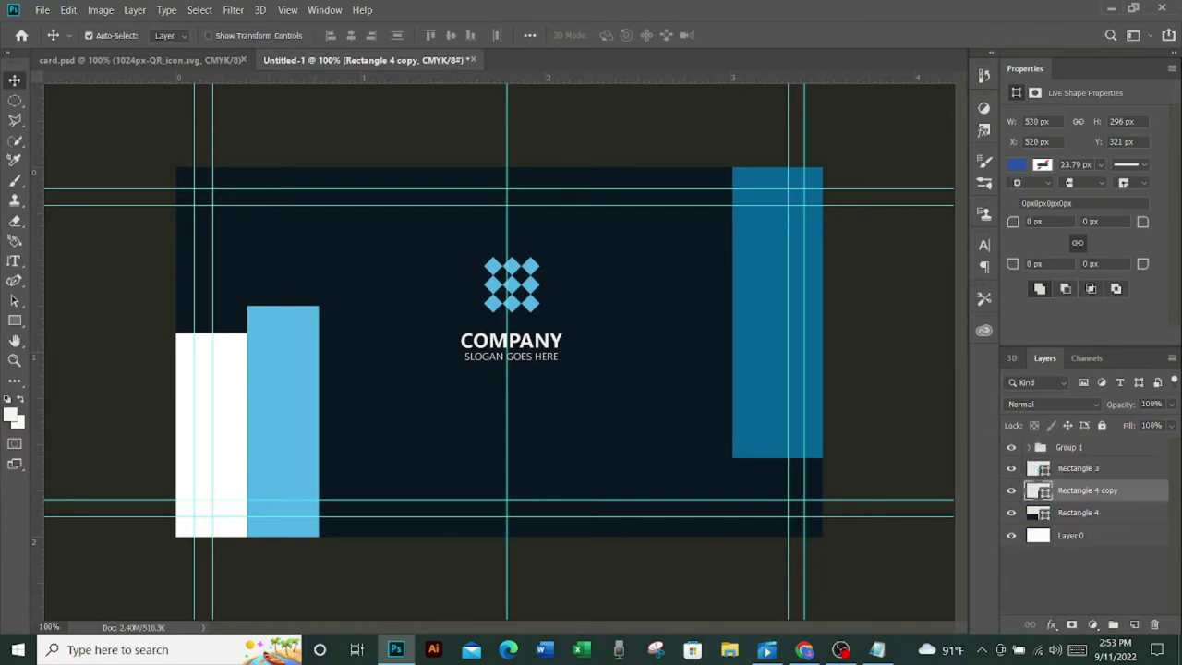
- Refine the fills: near-black dark blue on the left rectangle, teal blue on the right
double_click(1038, 512)
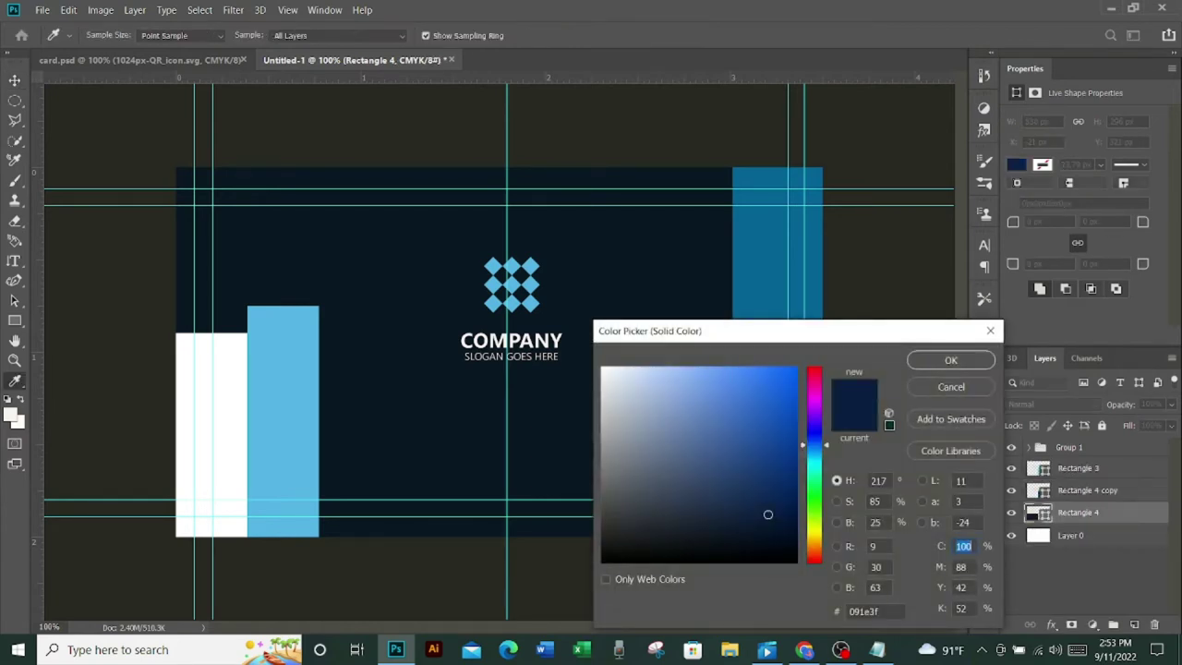
click(567, 185)
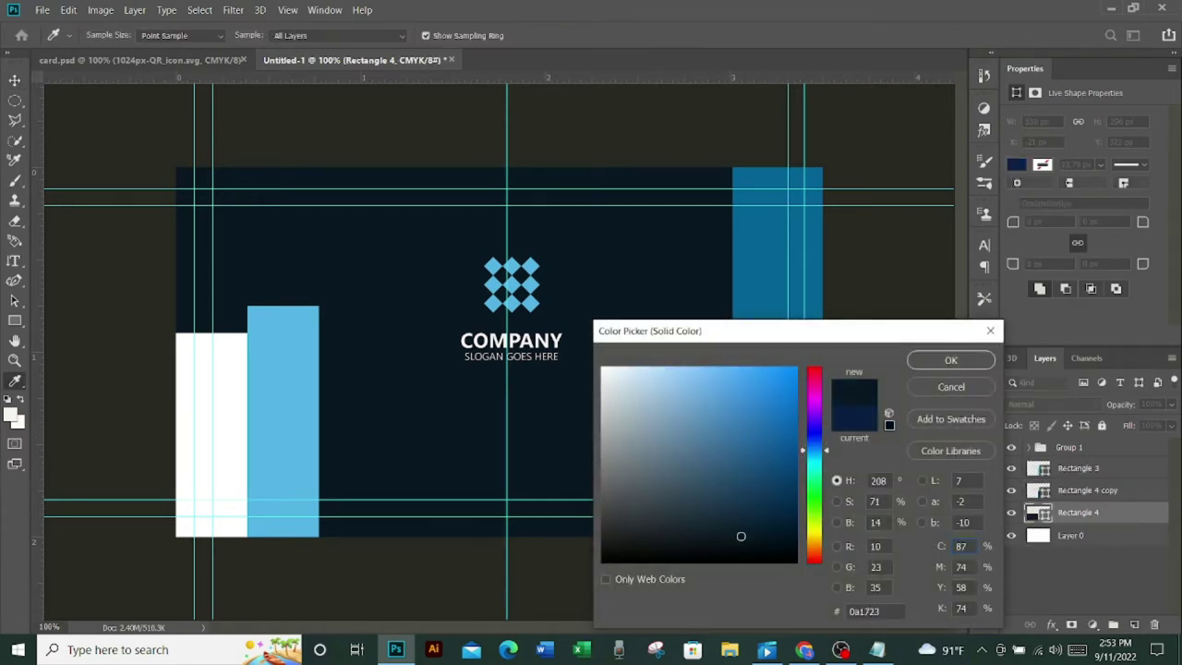
click(951, 360)
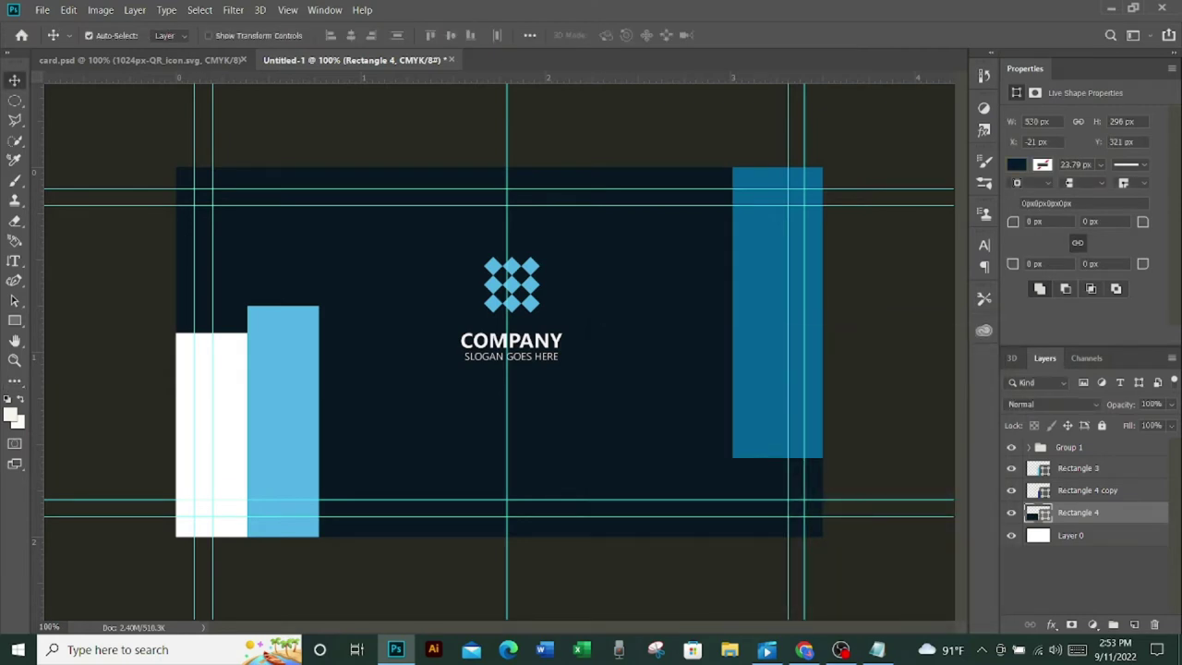
double_click(1038, 490)
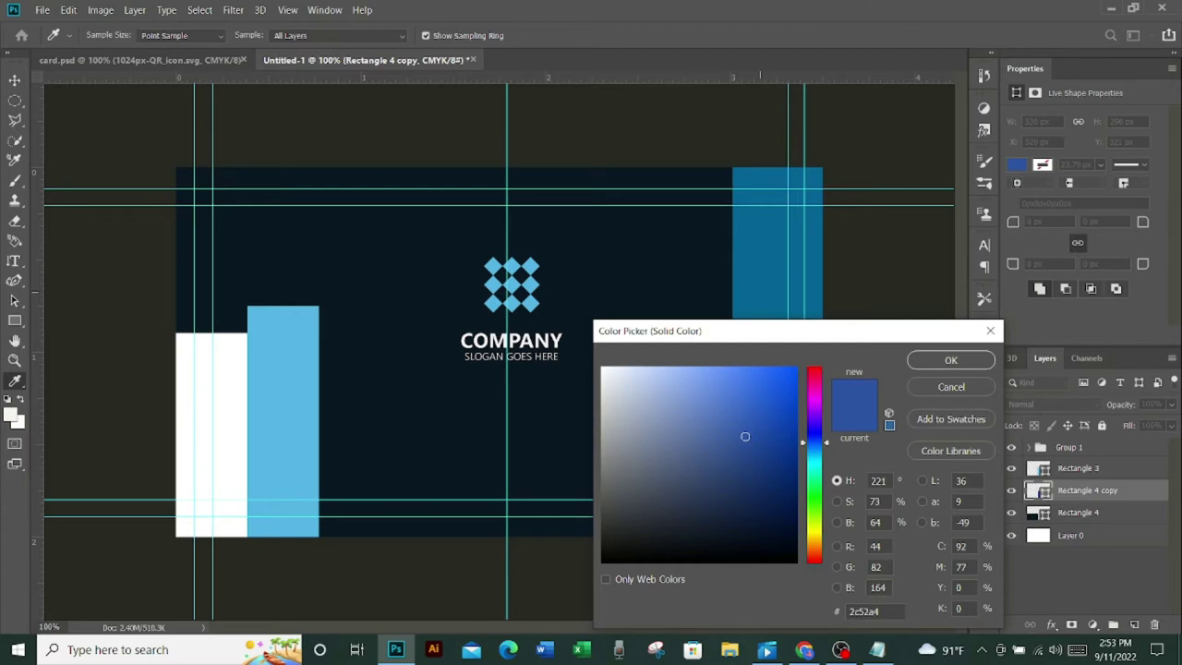
click(775, 240)
click(951, 360)
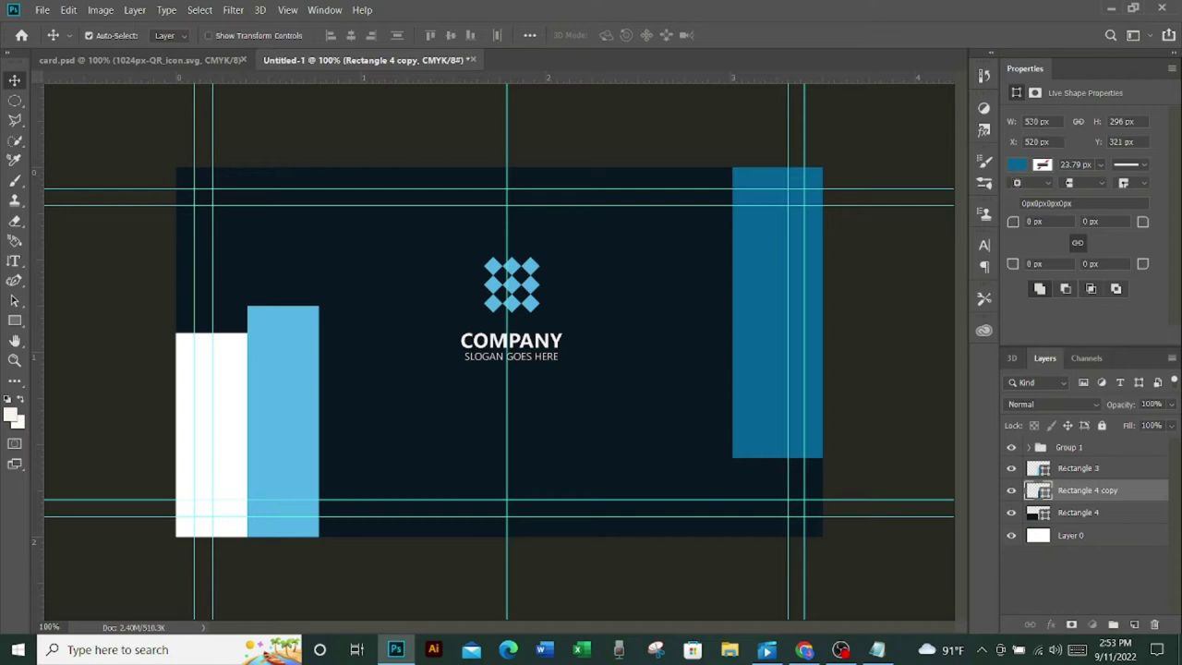
- Adjust the centre bar's light blue (value 60) and hide the reference design
double_click(1038, 468)
text(60)
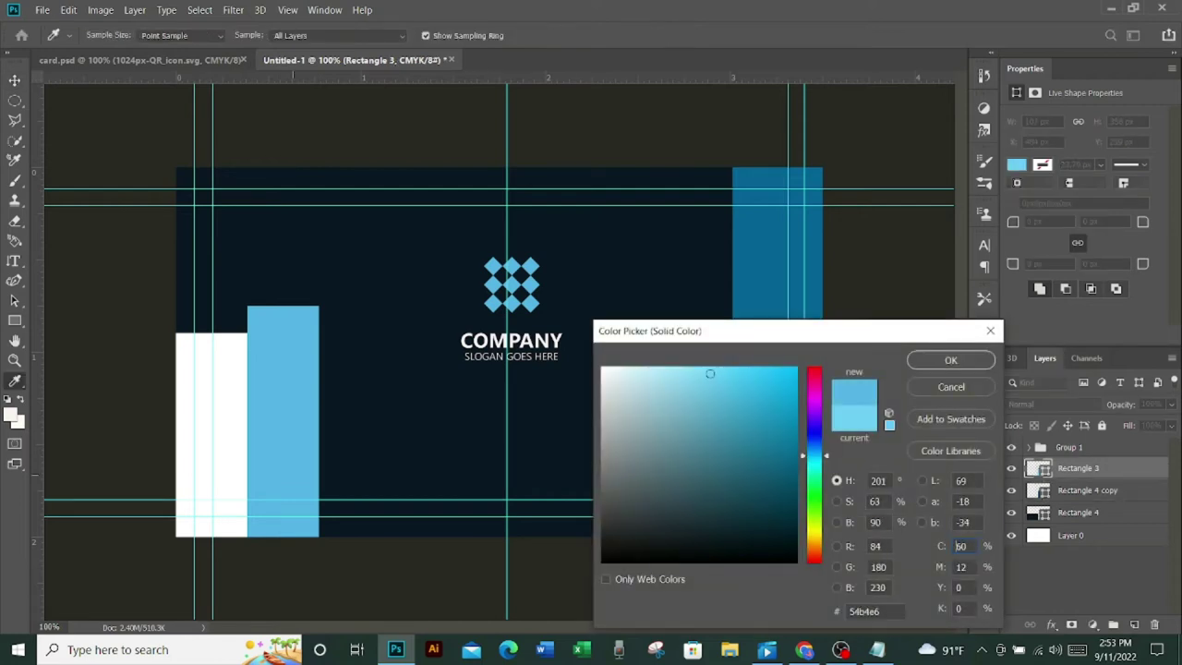
click(951, 360)
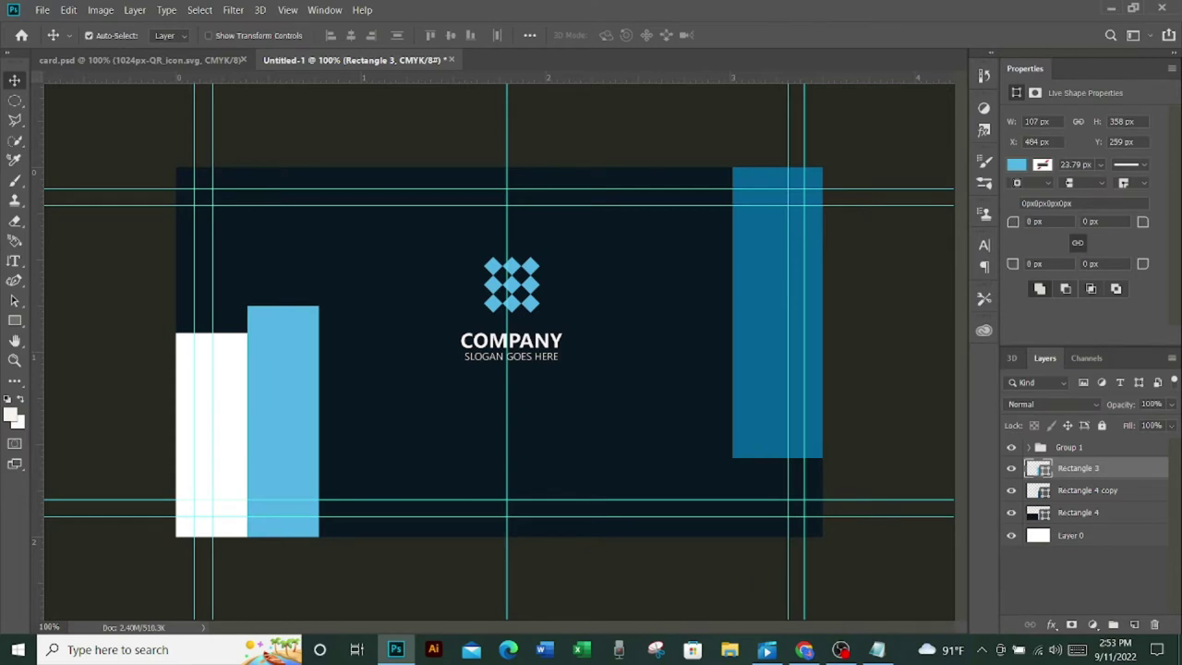
click(1011, 447)
- Nudge Rectangle 3 down, then place its duplicate hanging from the top edge near the left
key(shift+Down)
key(shift+Down)
key(shift+Down)
key(Down)
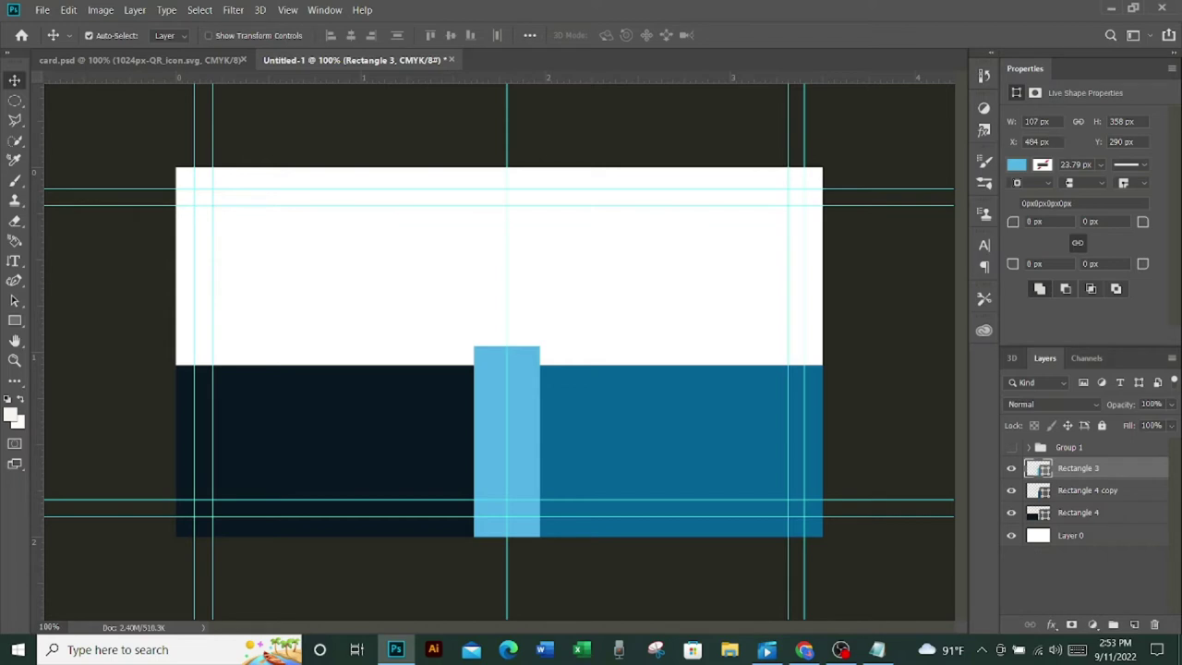
key(ctrl+j)
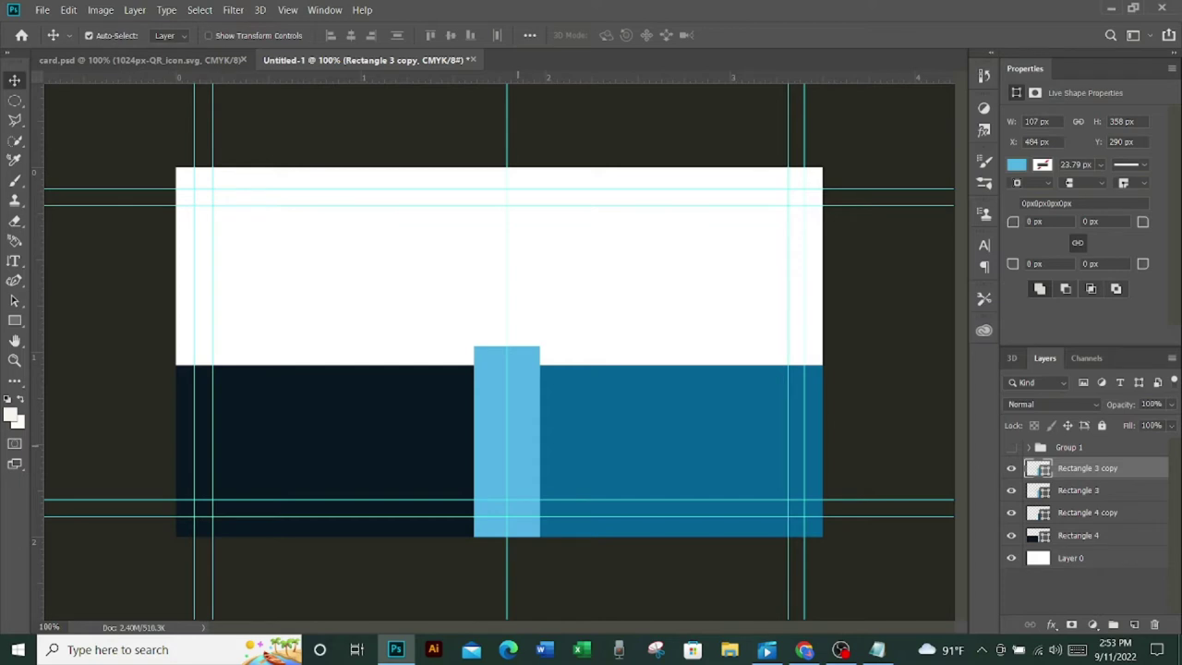
mouse_move(518, 369)
mouse_down()
mouse_move(286, 190)
mouse_move(274, 256)
mouse_move(271, 229)
mouse_up()
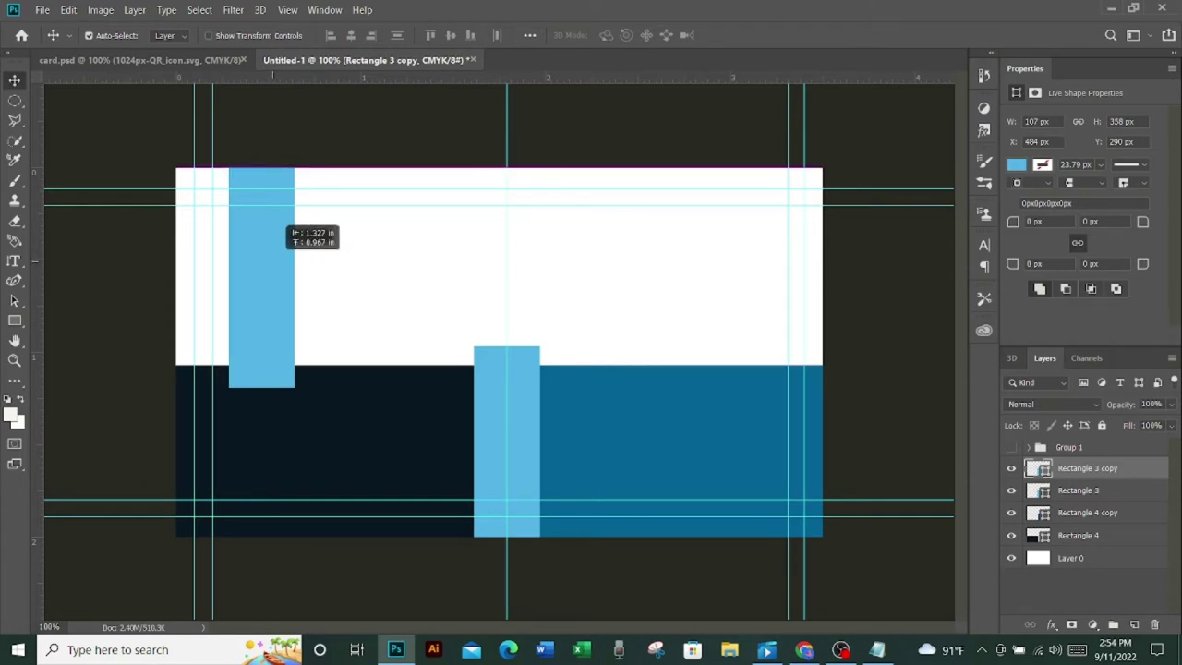
drag(272, 229, 273, 222)
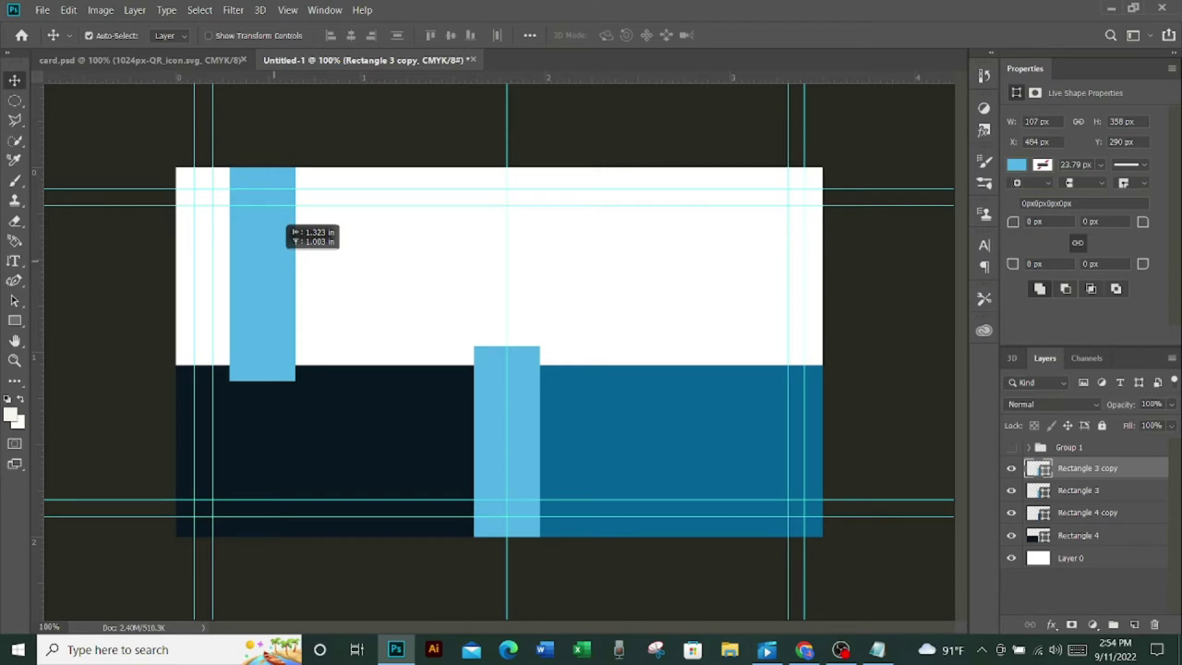
drag(273, 222, 275, 223)
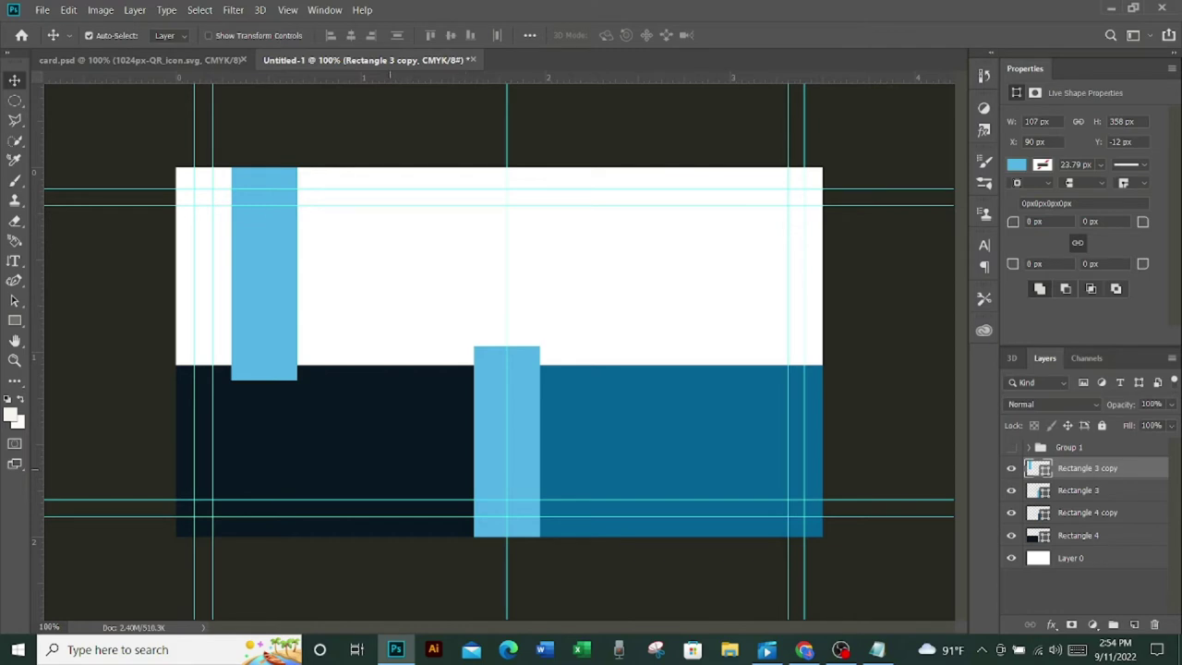
click(1077, 535)
- Draw a grid-pattern custom shape on the navy lower-left area with a dark navy fill
click(14, 321)
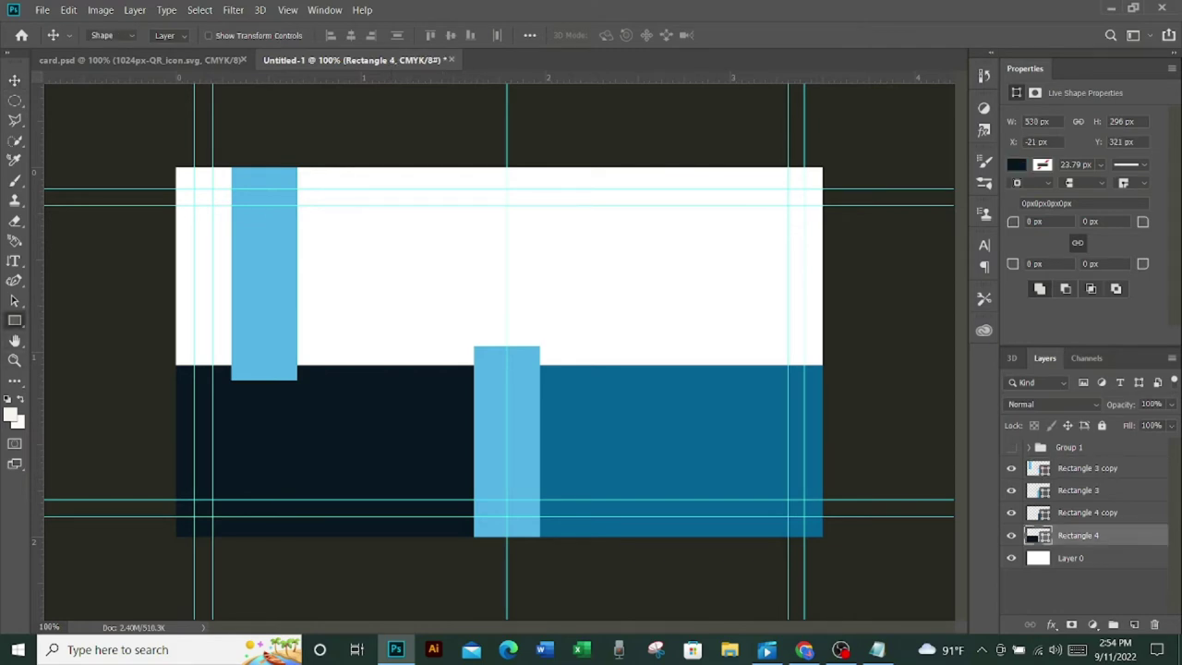
right_click(15, 321)
click(93, 393)
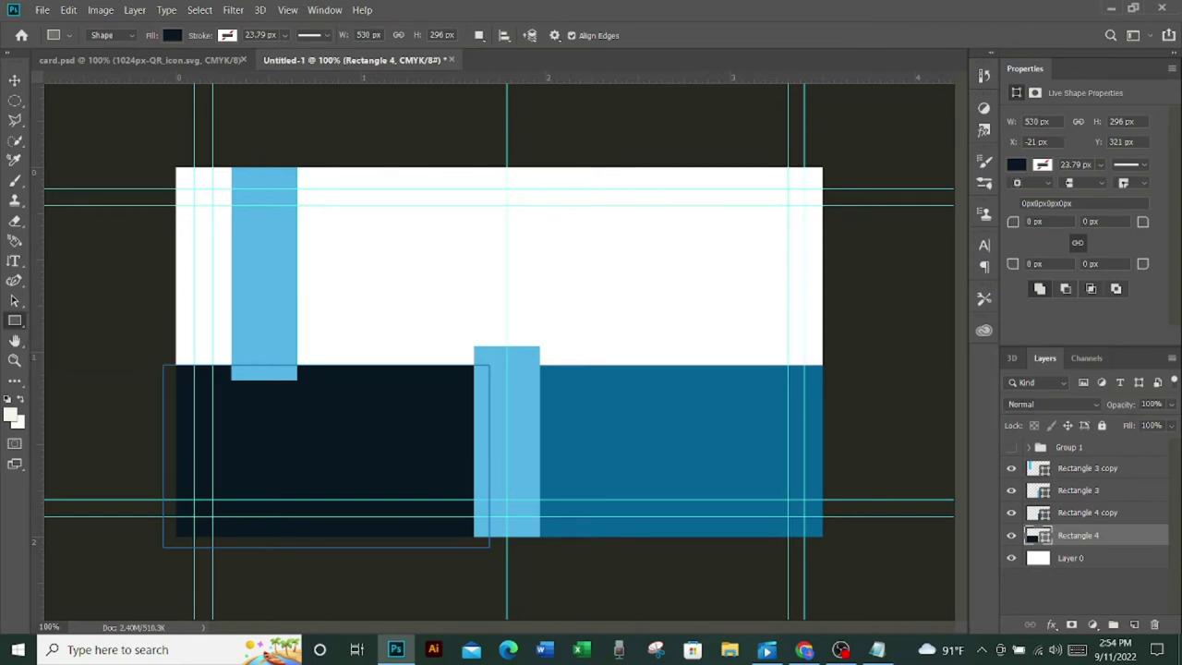
drag(330, 426, 382, 476)
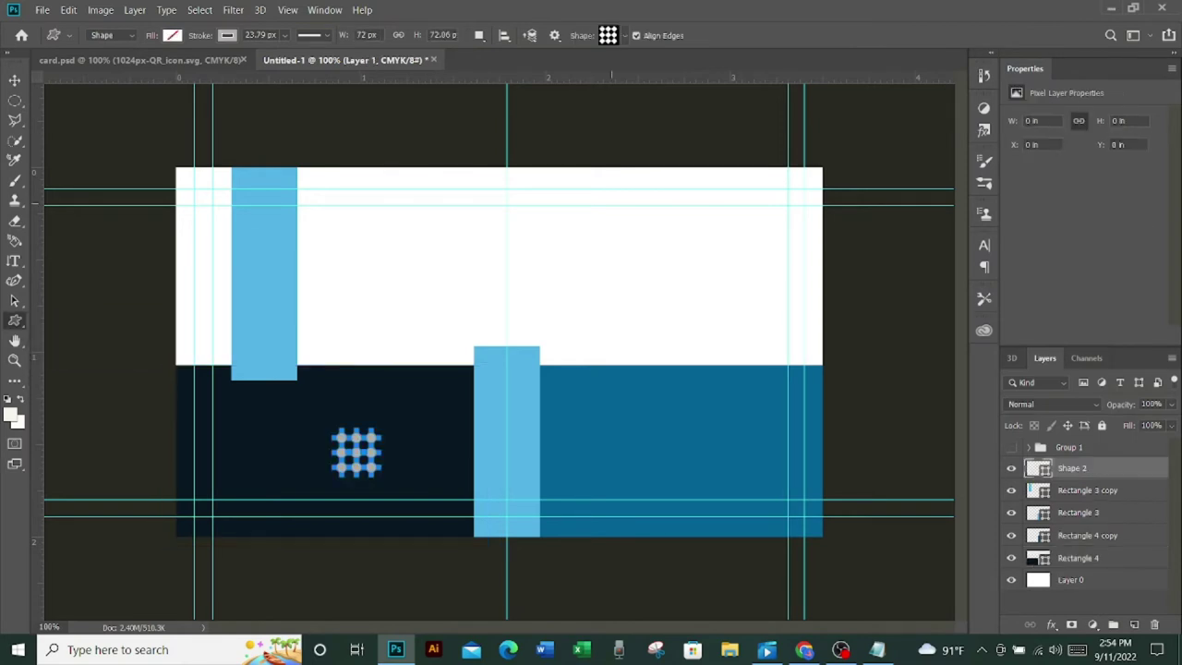
click(226, 35)
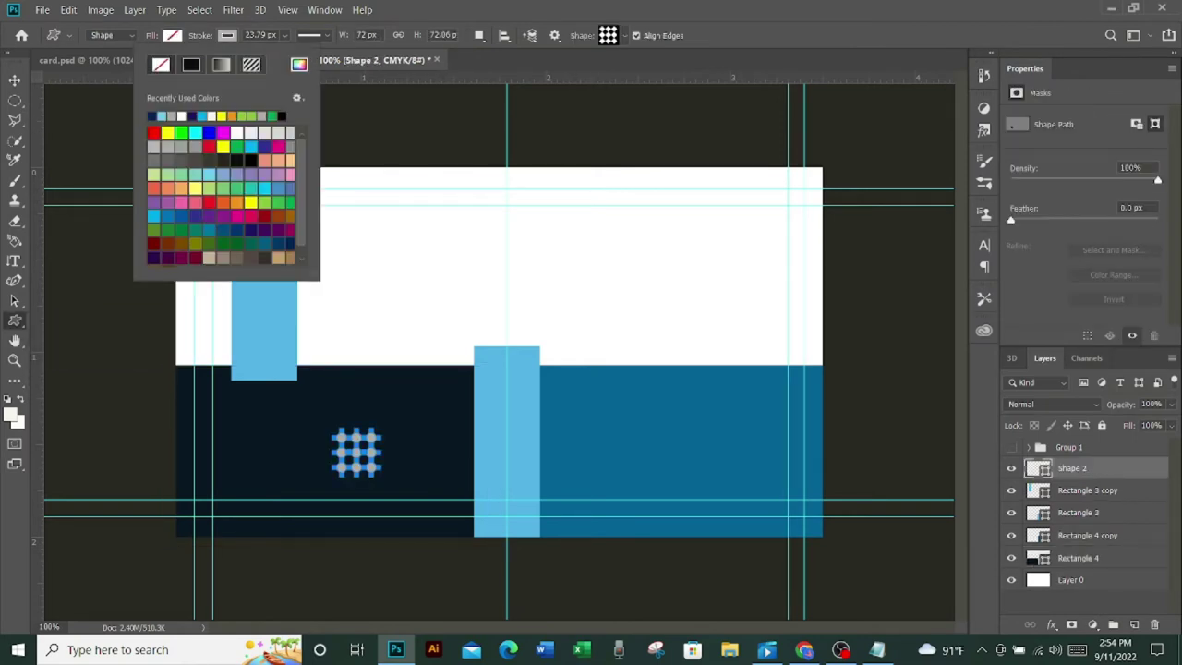
click(161, 64)
click(173, 35)
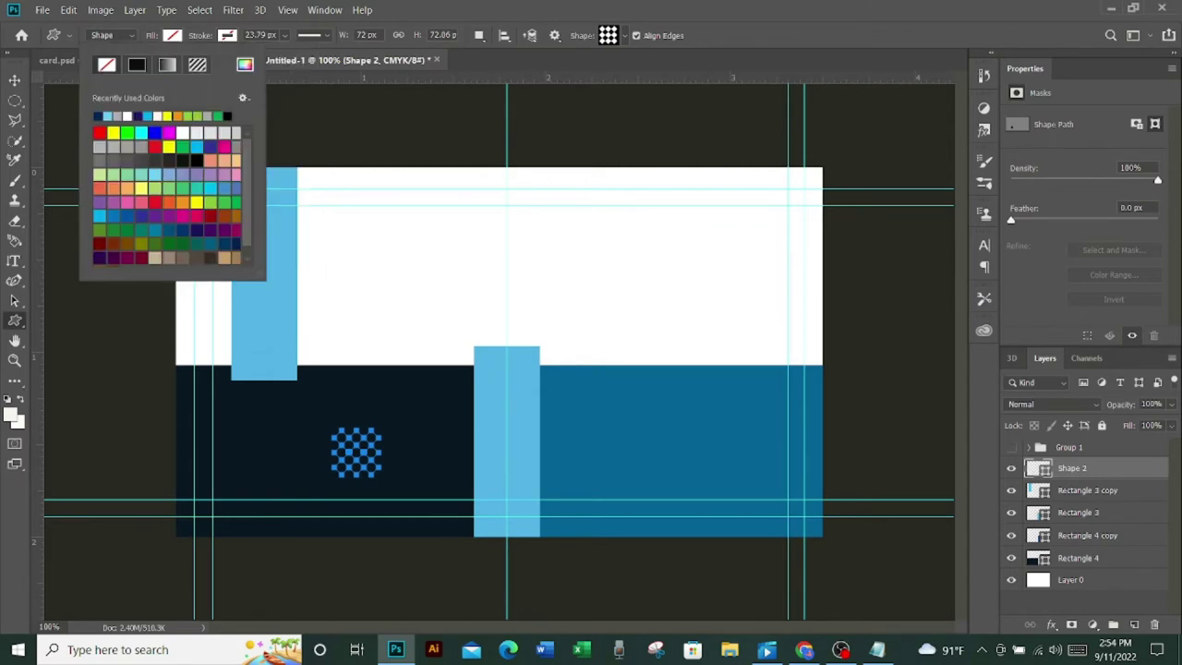
click(136, 116)
key(v)
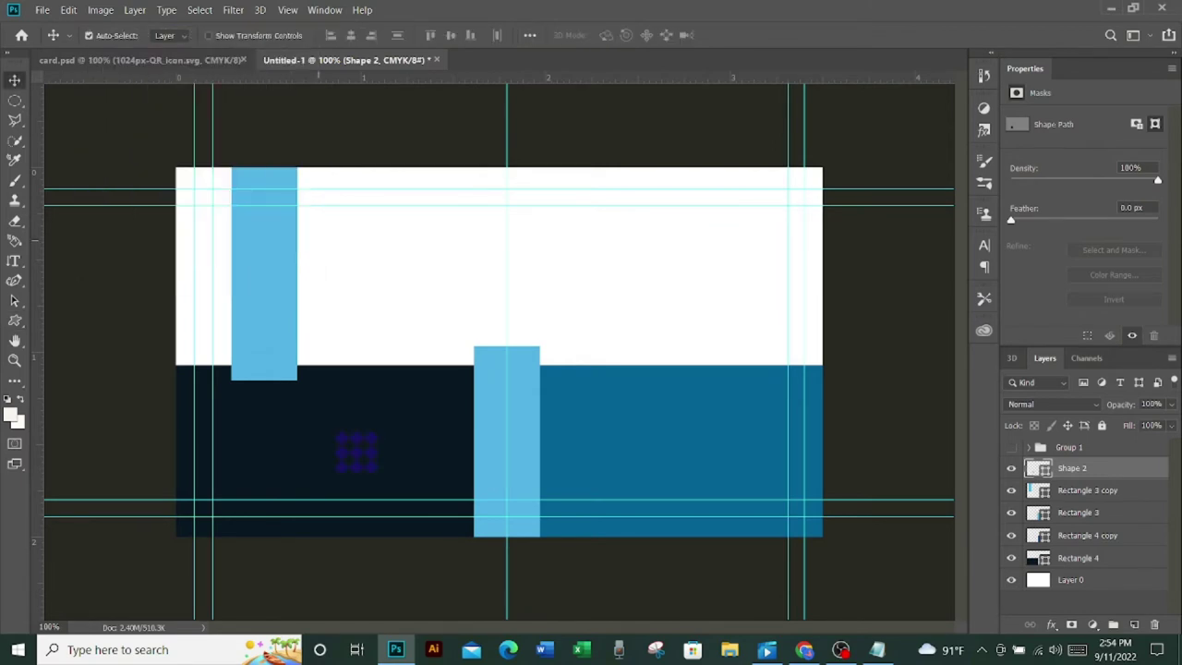
- Fill the grid with teal 046495 sampled from the right block, then nudge it left and up
double_click(1038, 468)
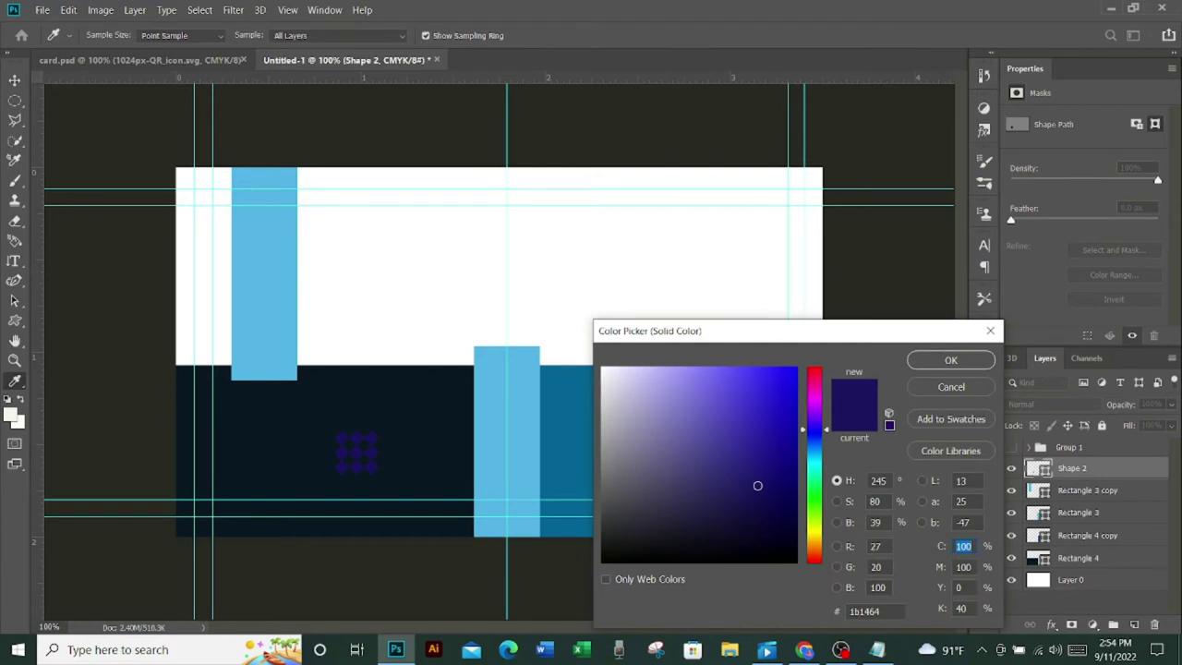
click(565, 443)
key(Return)
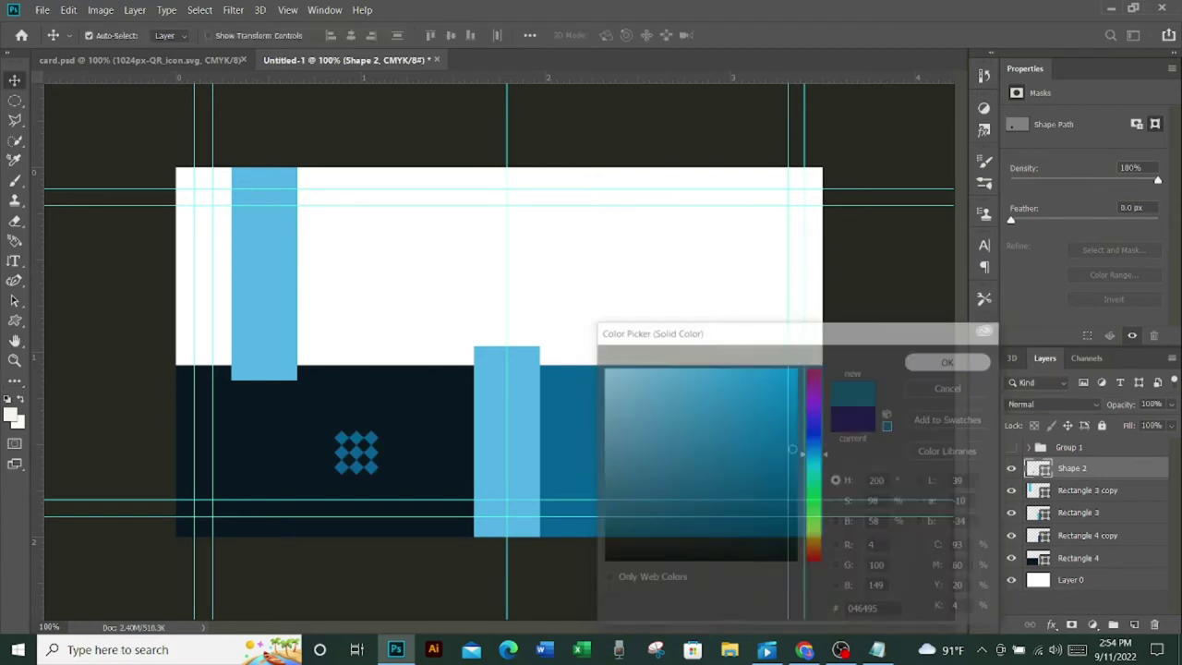
drag(357, 452, 334, 453)
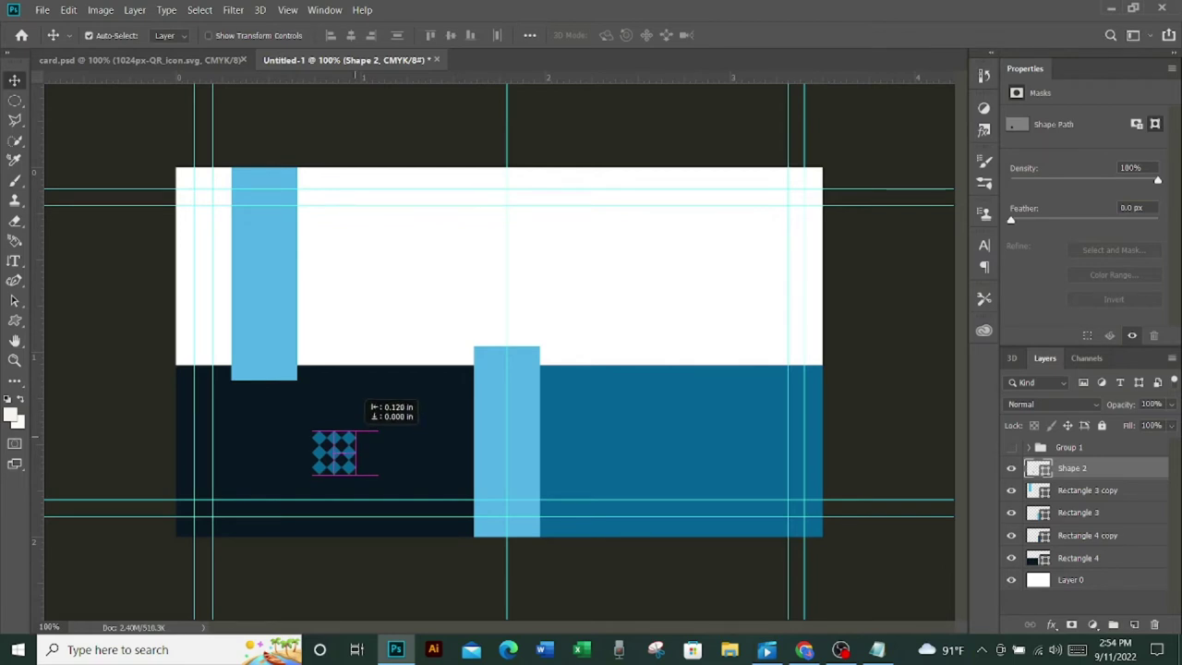
drag(334, 452, 334, 445)
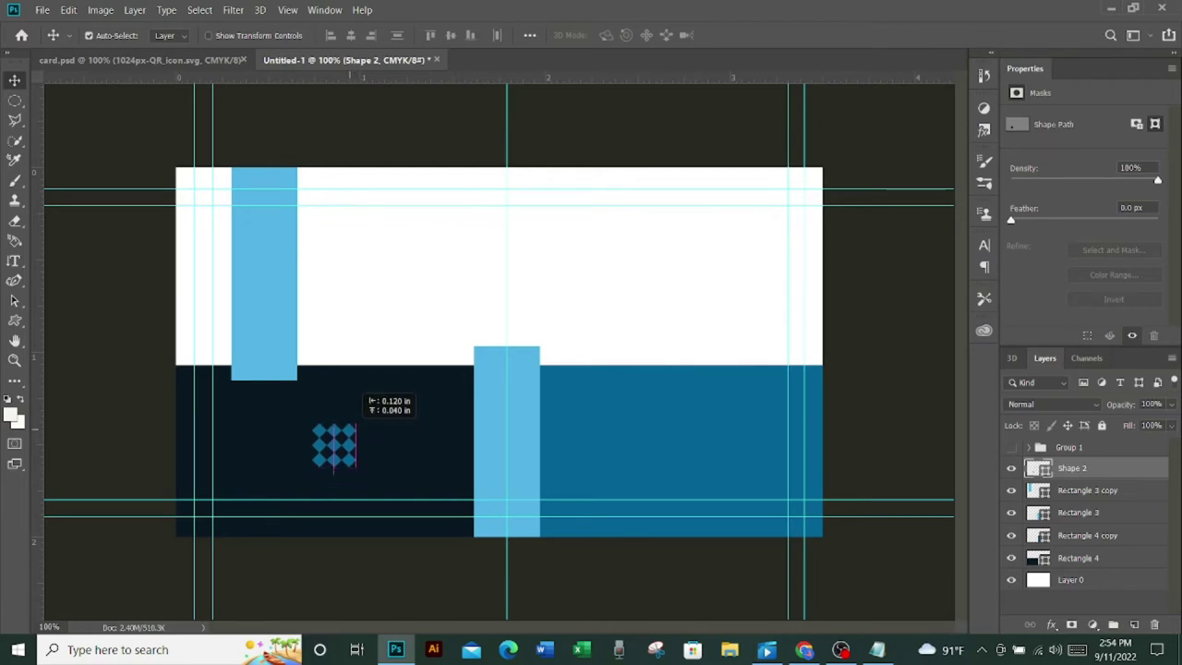
click(1078, 511)
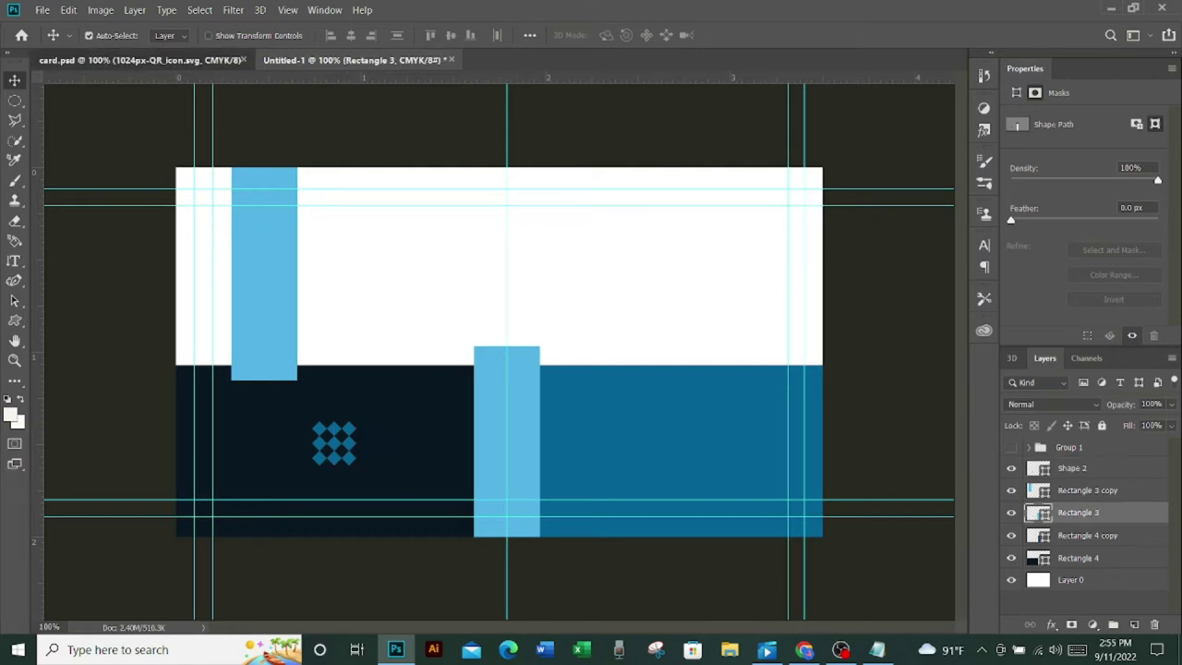
- Paste the phone, globe and location-pin icons, scaling each small and stacking them in the blue bar
key(ctrl+v)
key(ctrl+t)
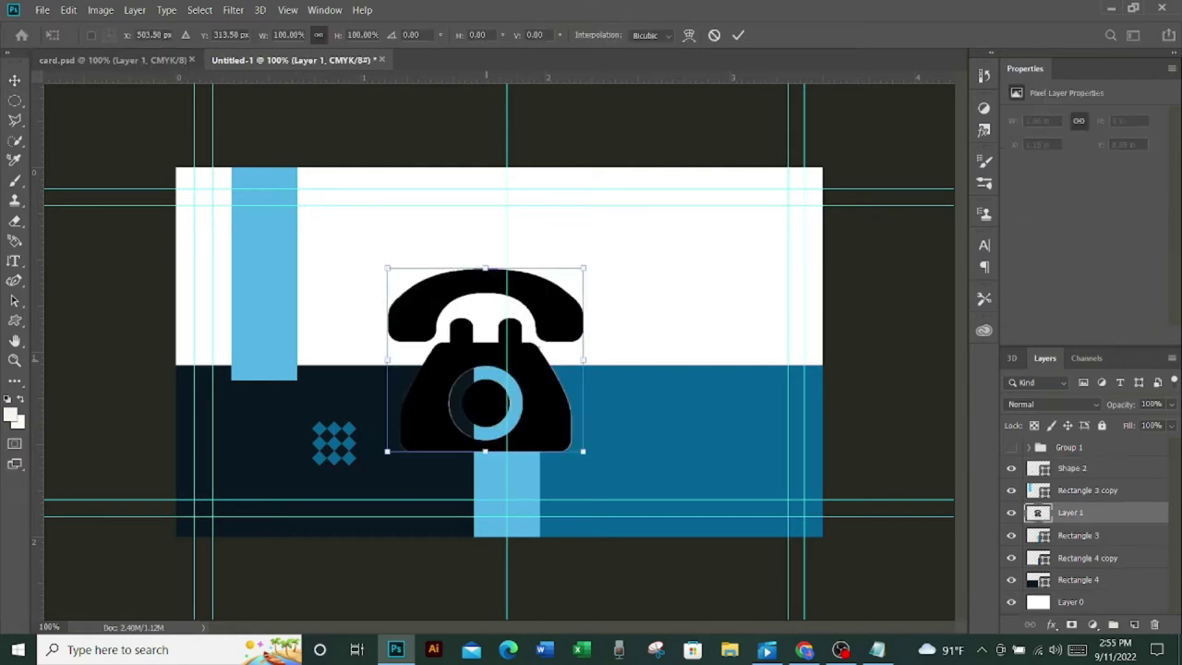
mouse_move(582, 451)
mouse_down()
mouse_move(445, 320)
mouse_move(427, 273)
mouse_move(434, 349)
mouse_move(399, 293)
mouse_move(506, 393)
mouse_up()
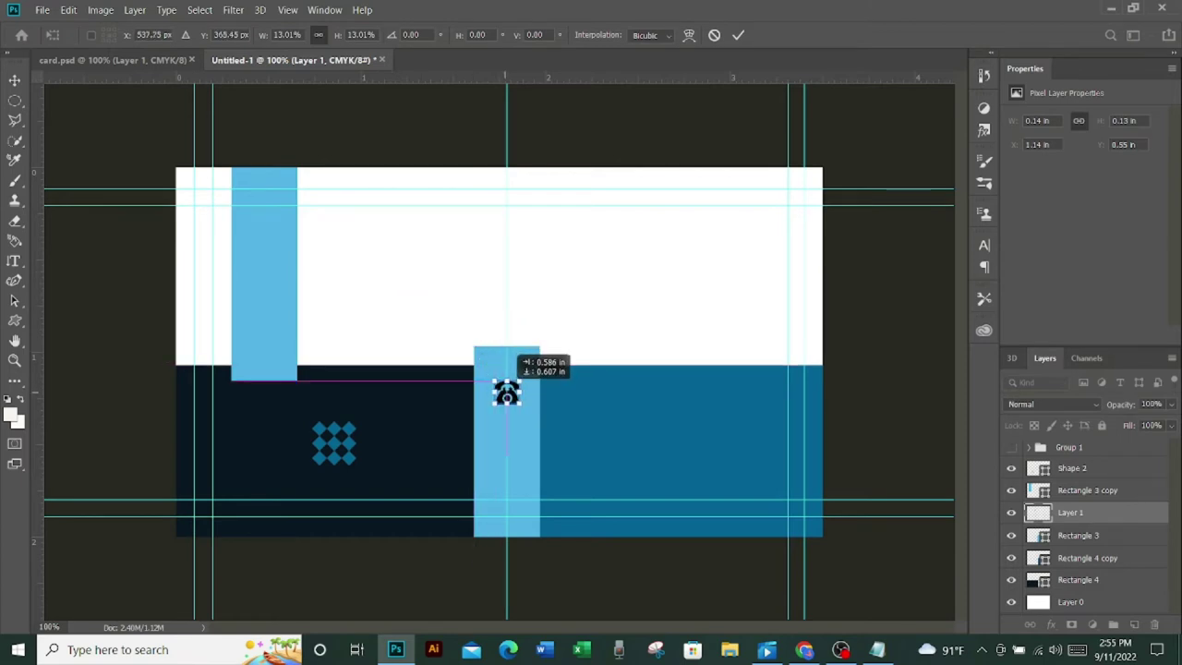
key(Return)
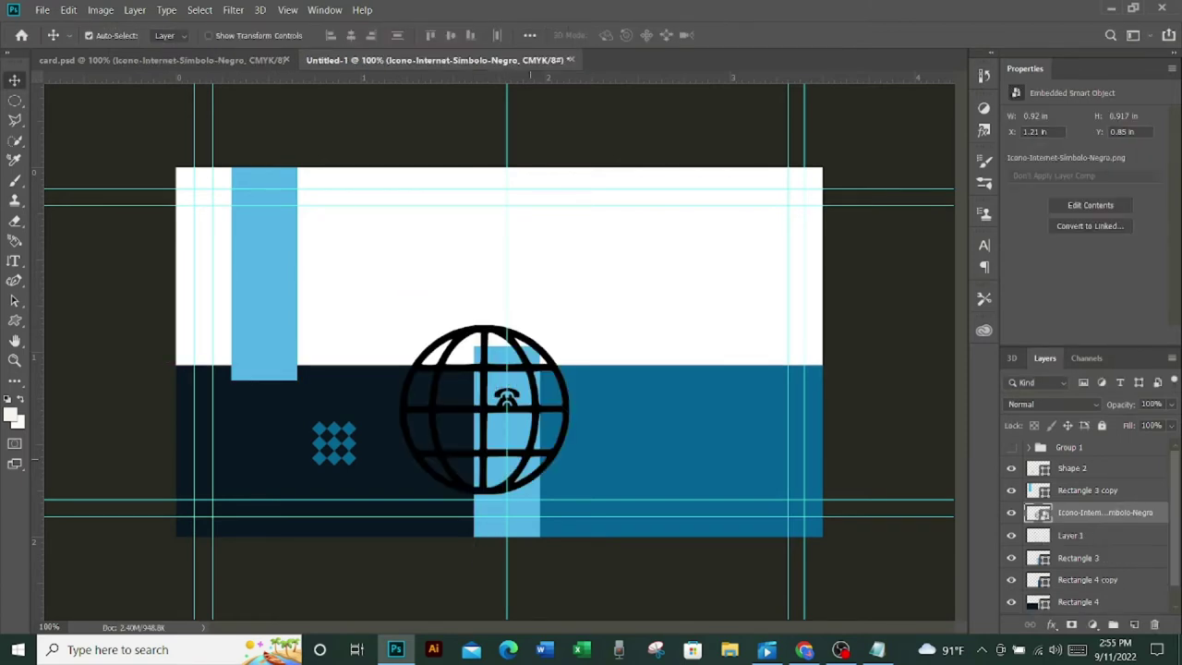
key(ctrl+t)
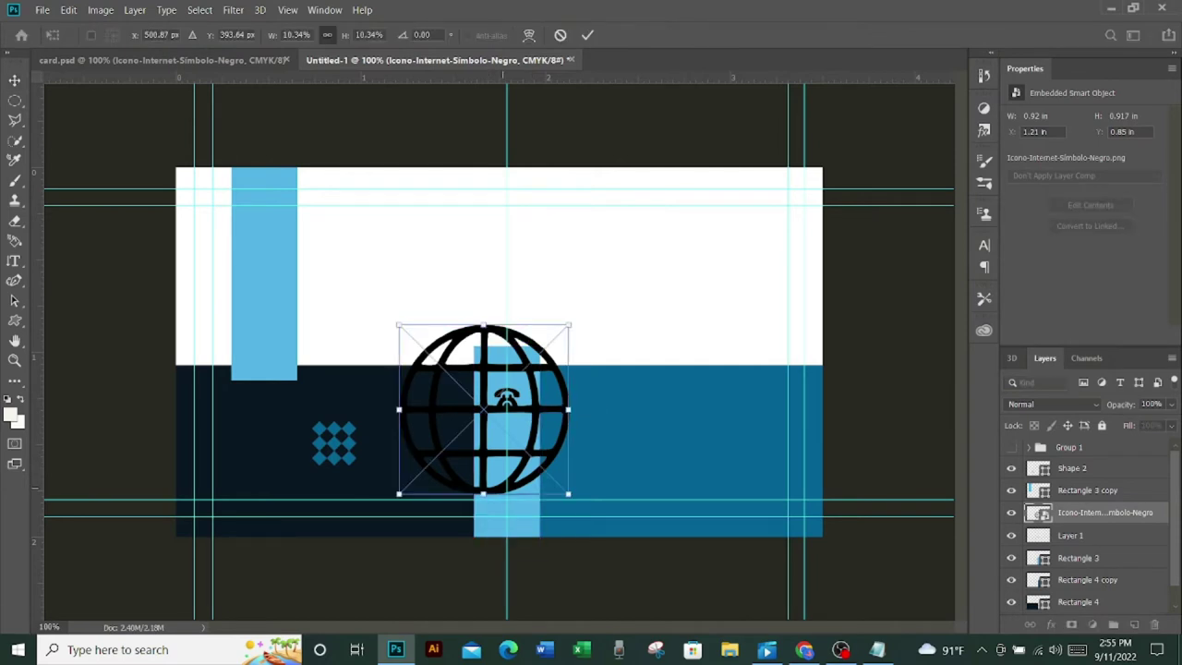
drag(567, 494, 431, 355)
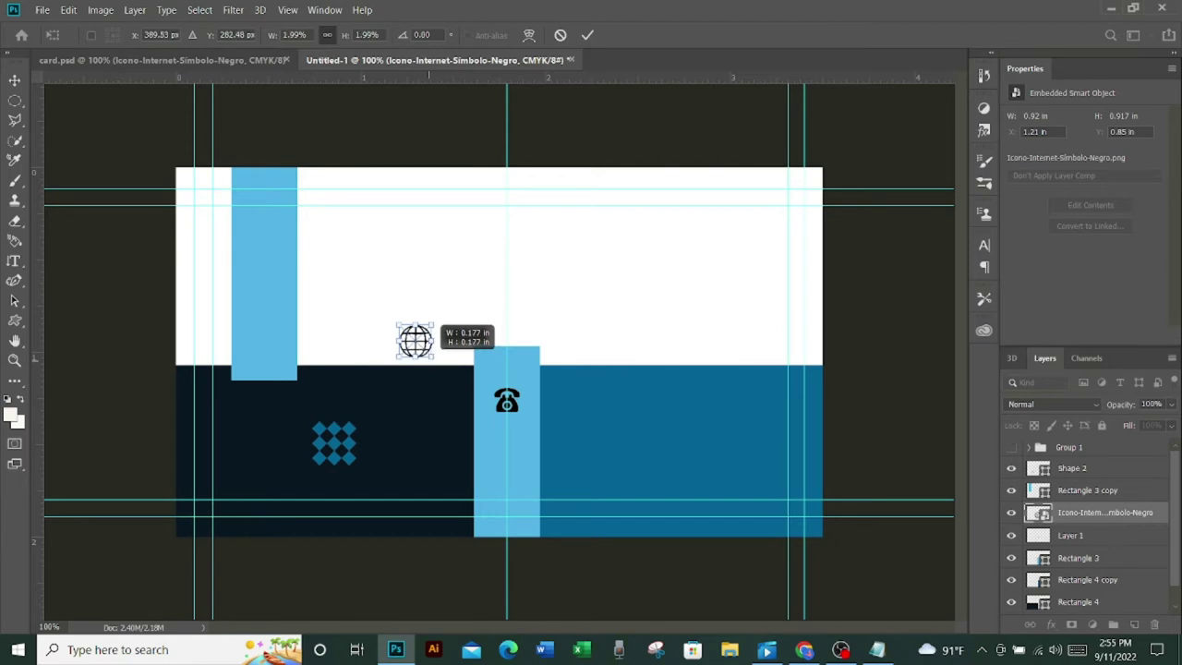
drag(431, 355, 496, 444)
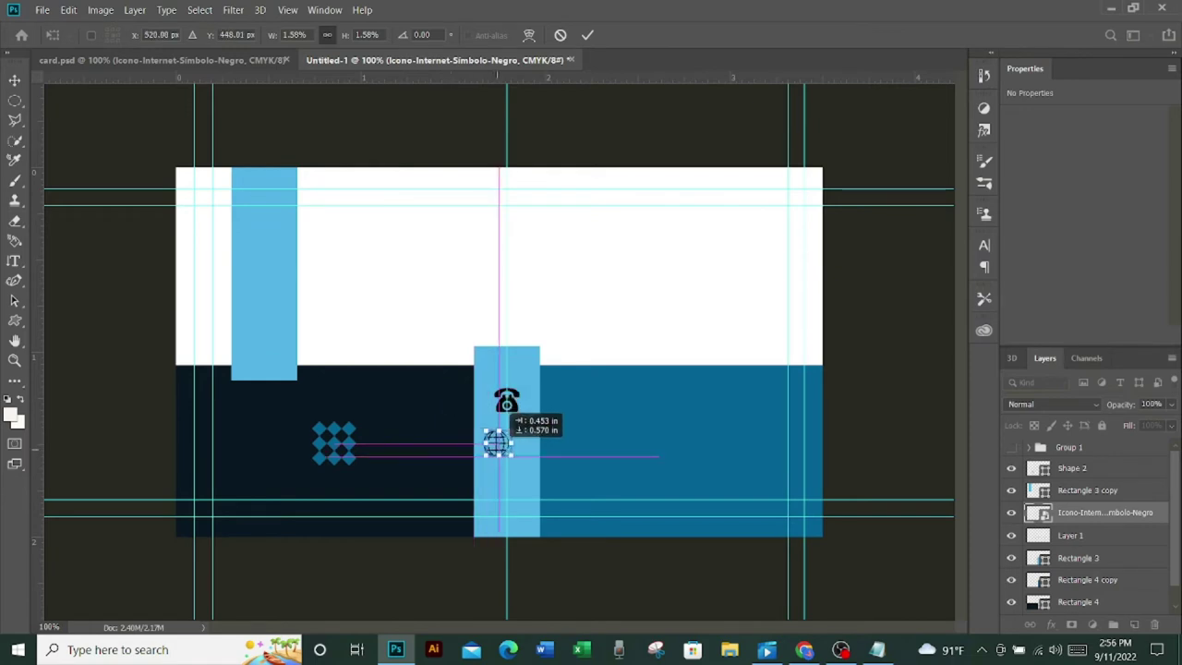
key(Return)
key(ctrl+v)
drag(565, 477, 448, 313)
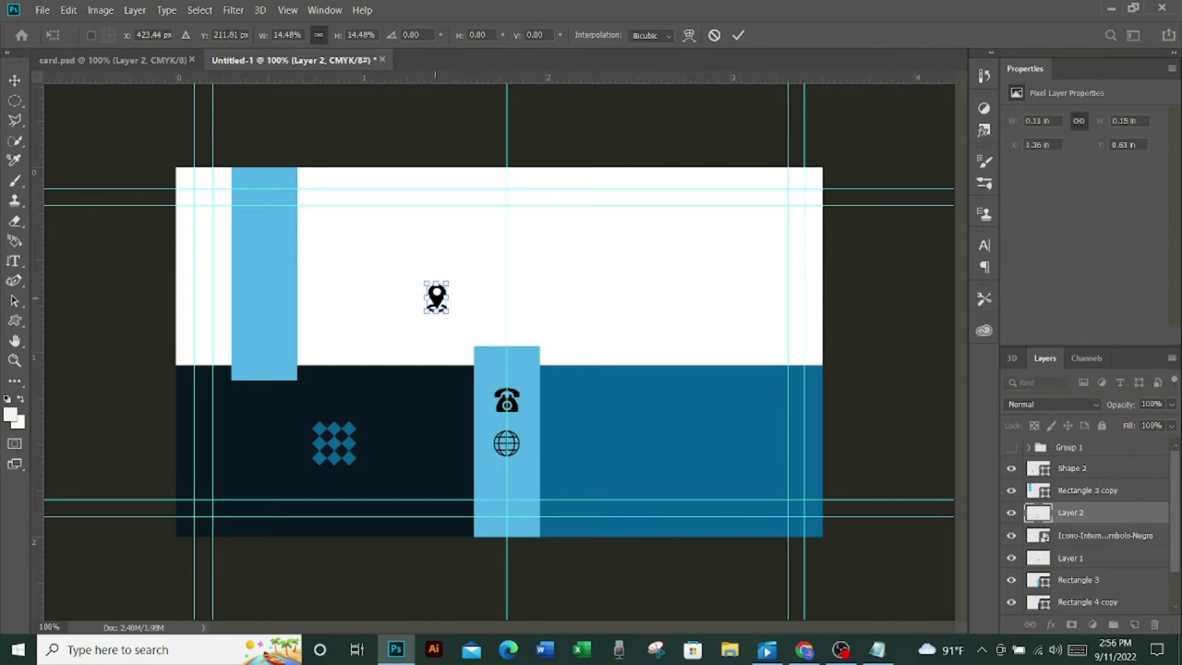
drag(435, 297, 442, 315)
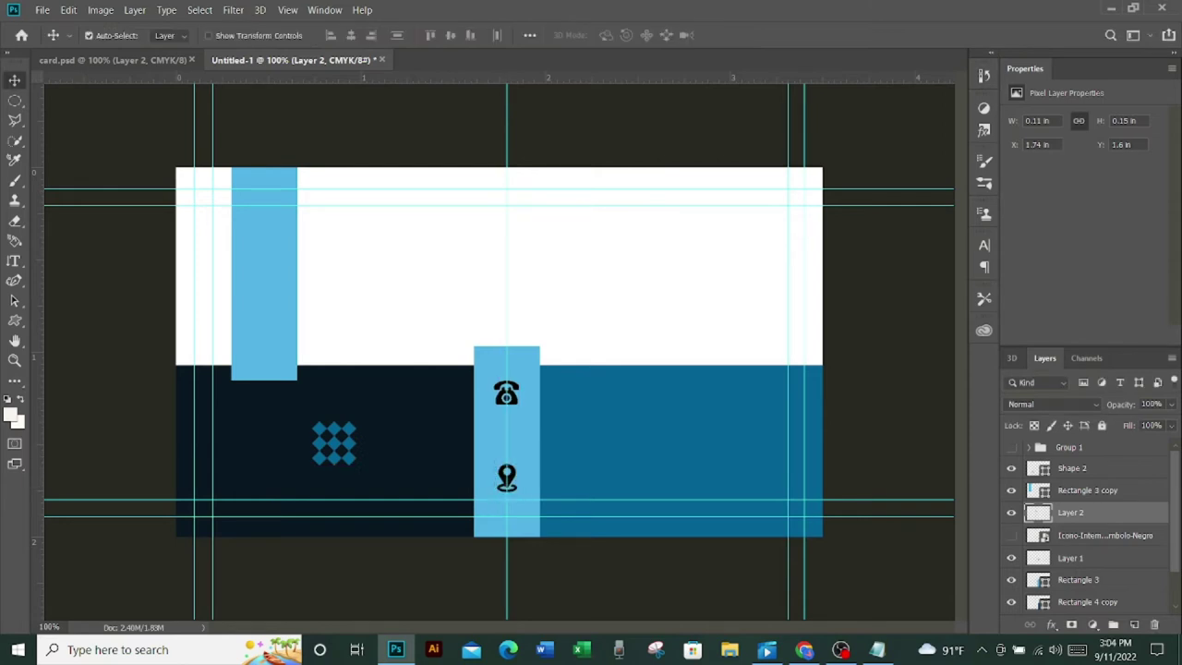
- Select the three icon layers and merge them into a single layer
click(1011, 535)
click(1011, 557)
shift+click(1070, 557)
right_click(1070, 558)
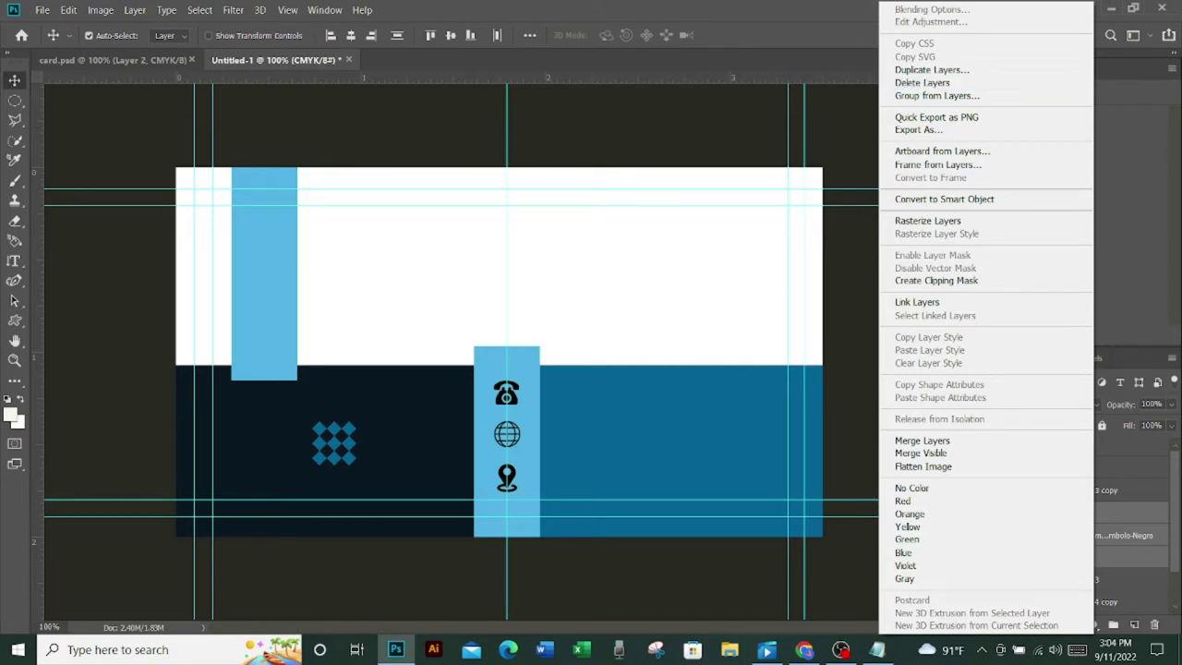
click(922, 440)
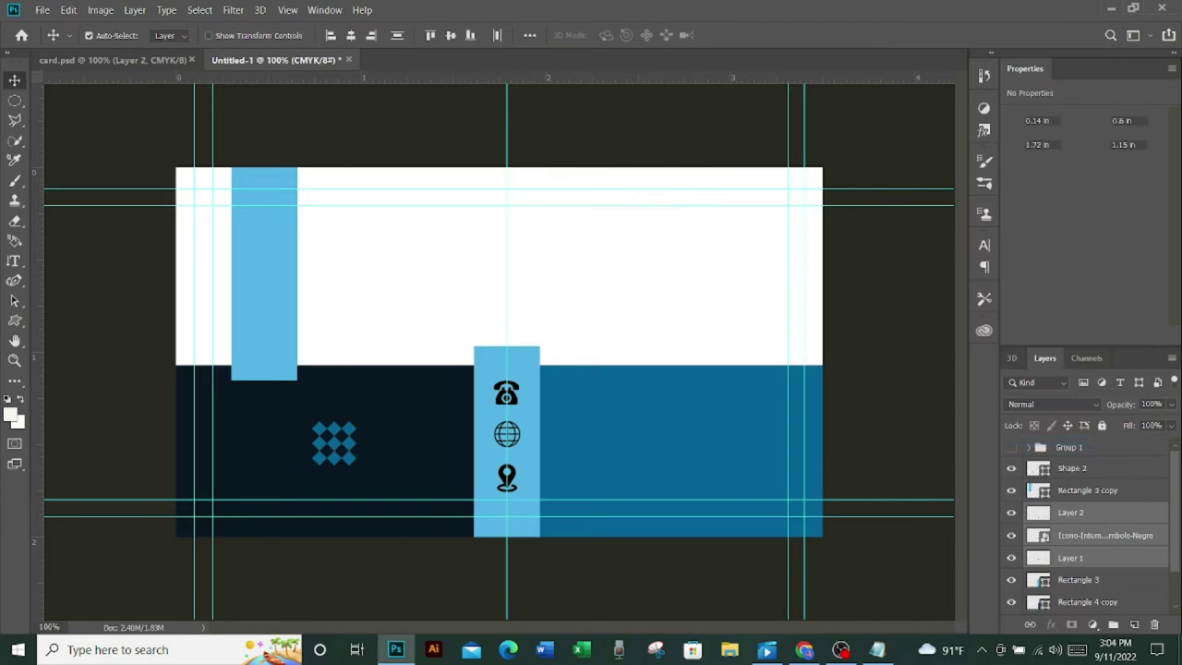
right_click(1073, 511)
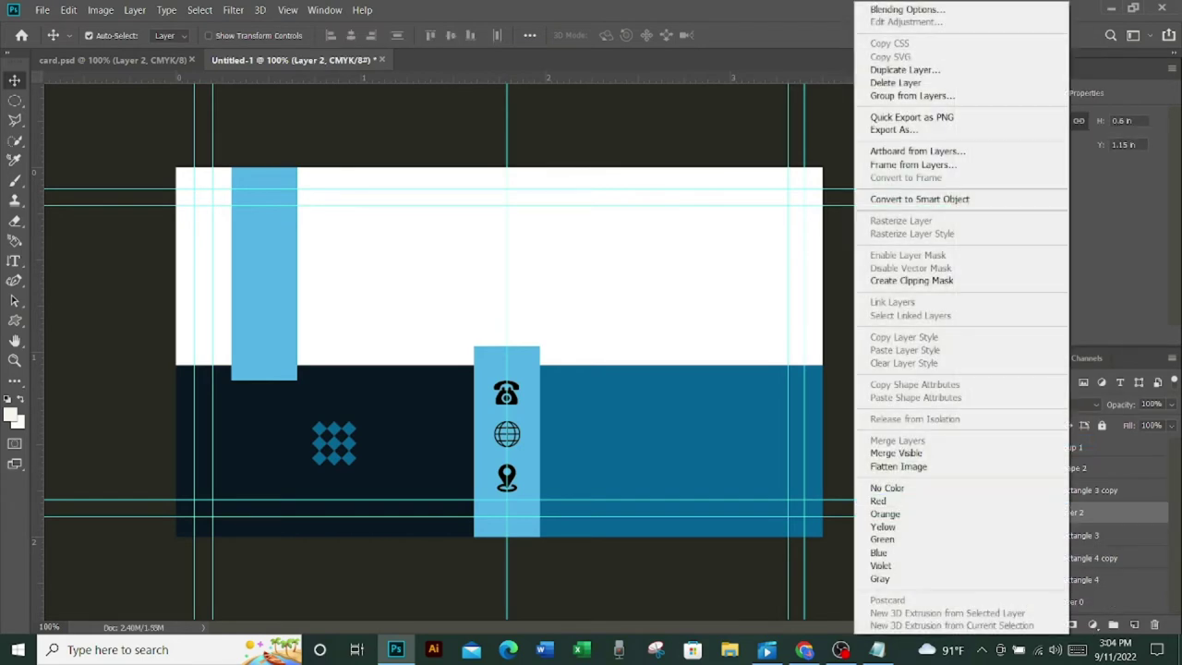
key(Escape)
- Give the merged icon layer a Normal-mode inner glow in near-white #fcfafc
double_click(1126, 512)
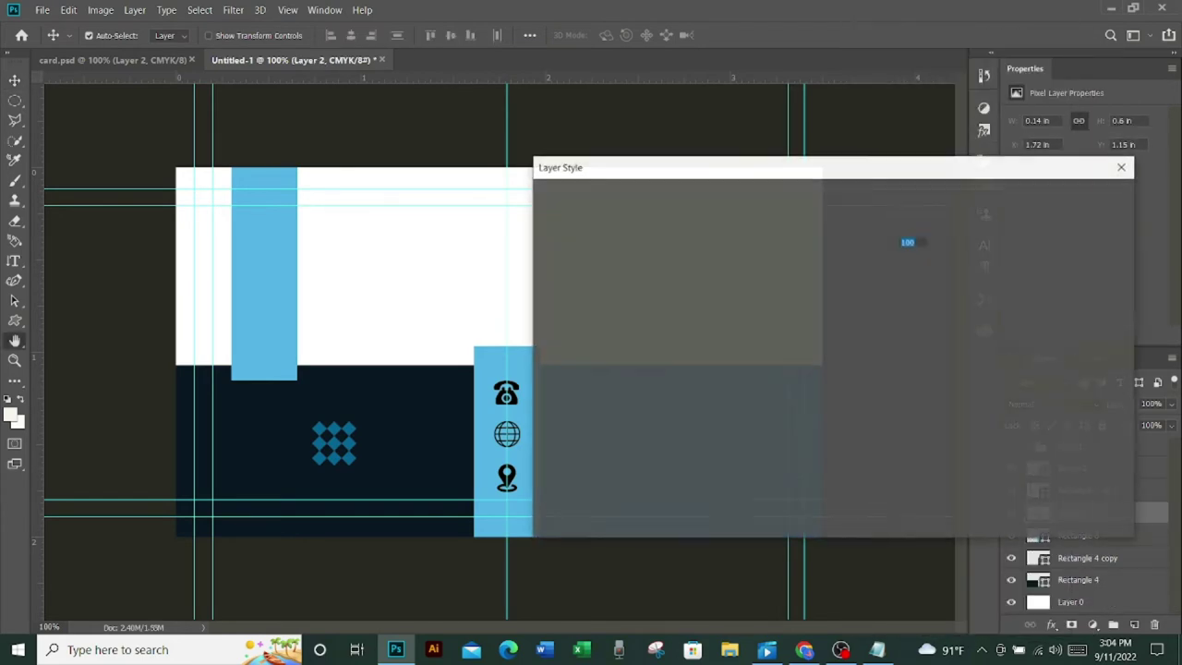
drag(859, 172, 1019, 174)
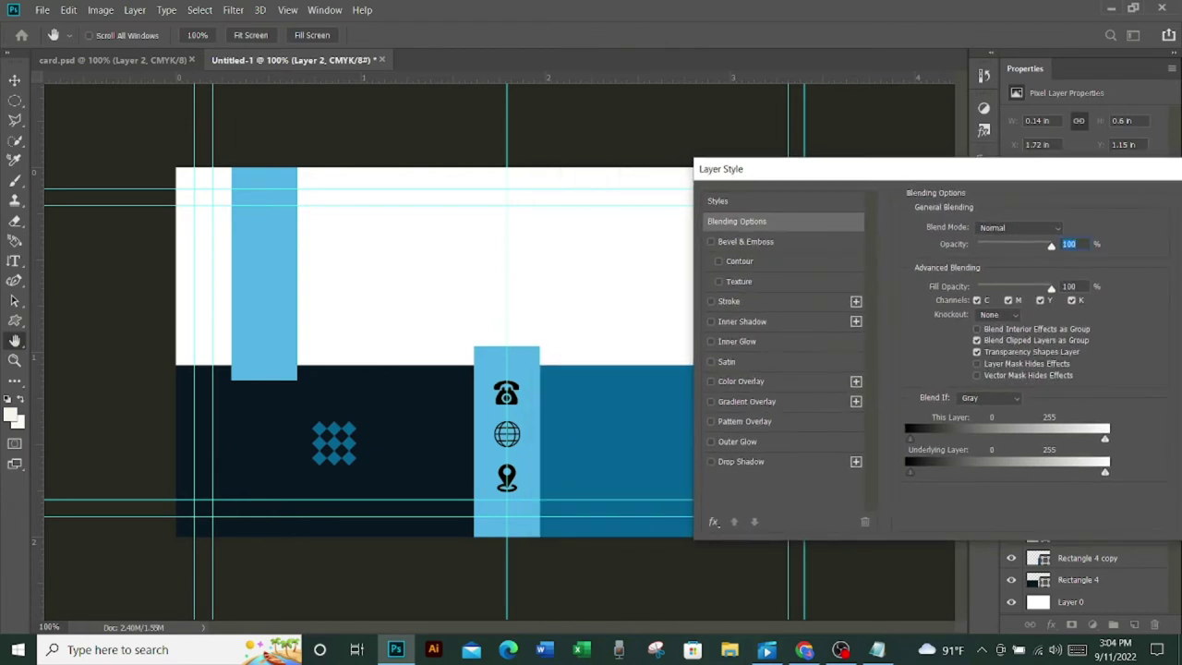
drag(767, 172, 841, 169)
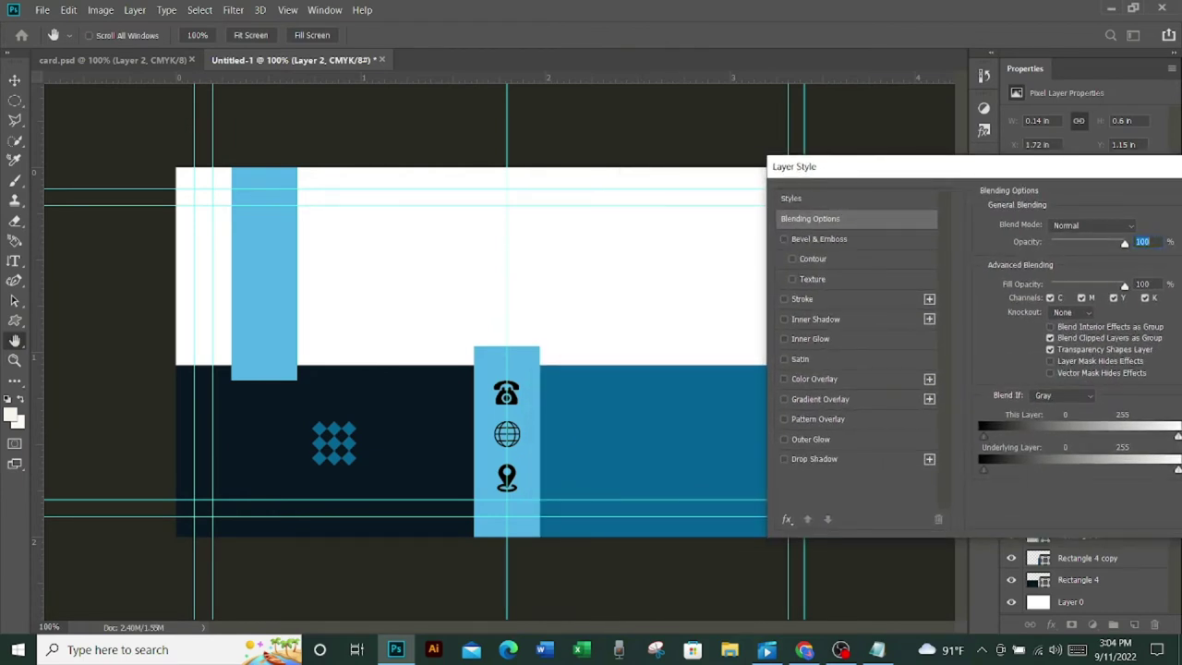
click(783, 338)
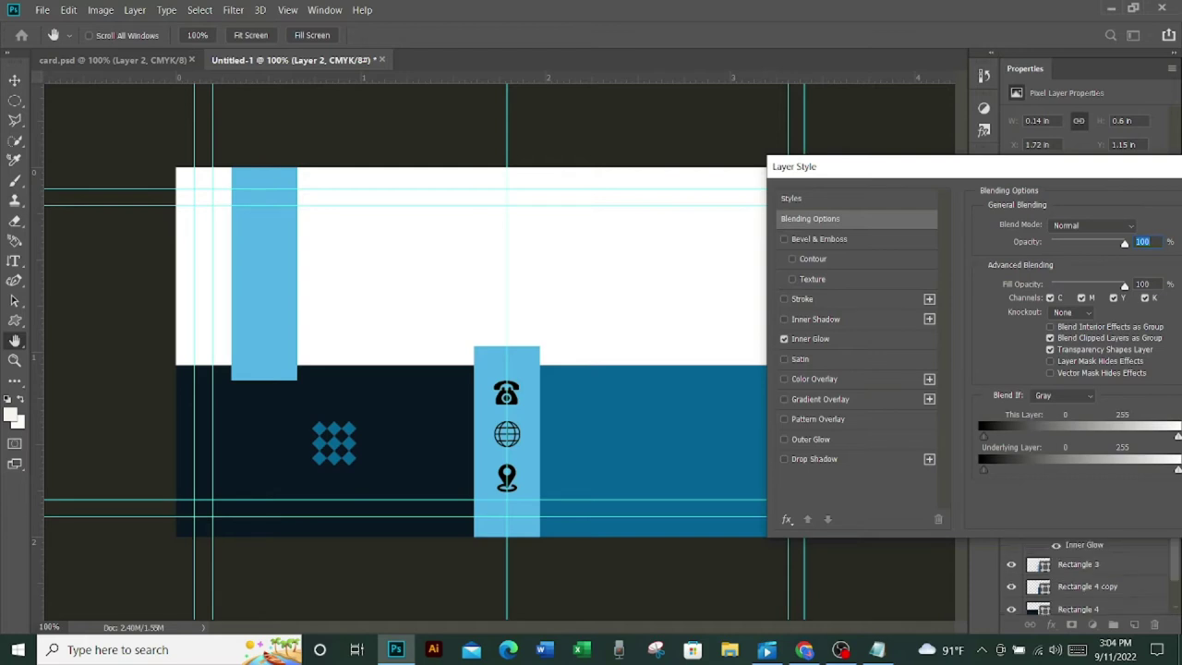
click(810, 338)
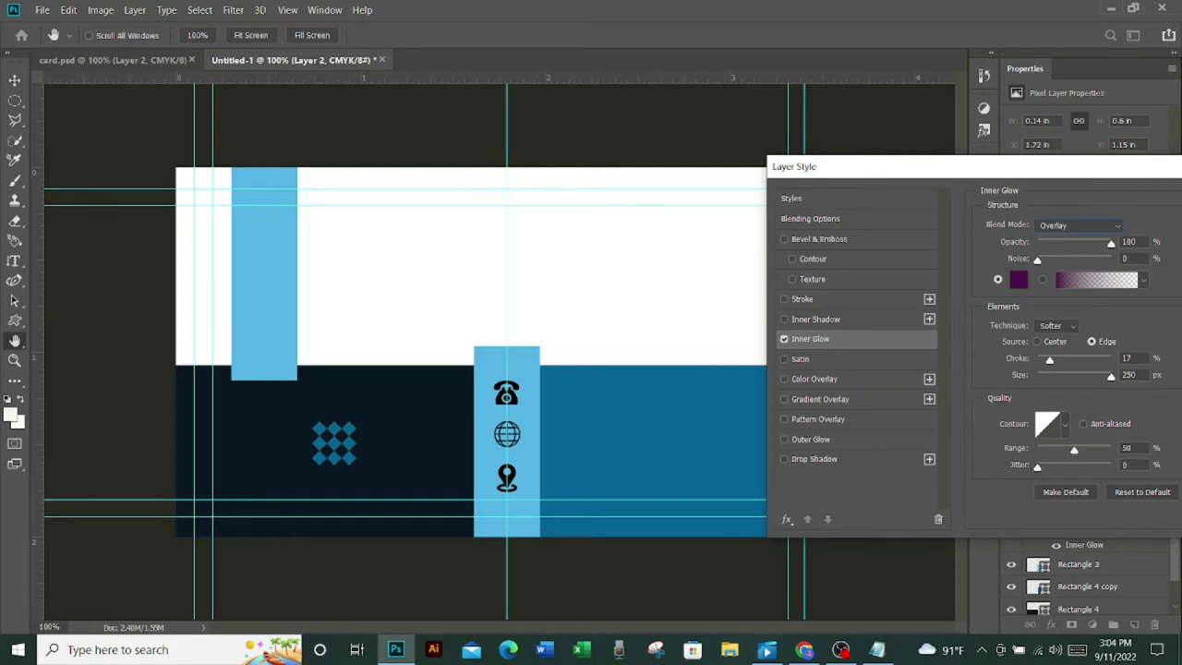
click(1078, 225)
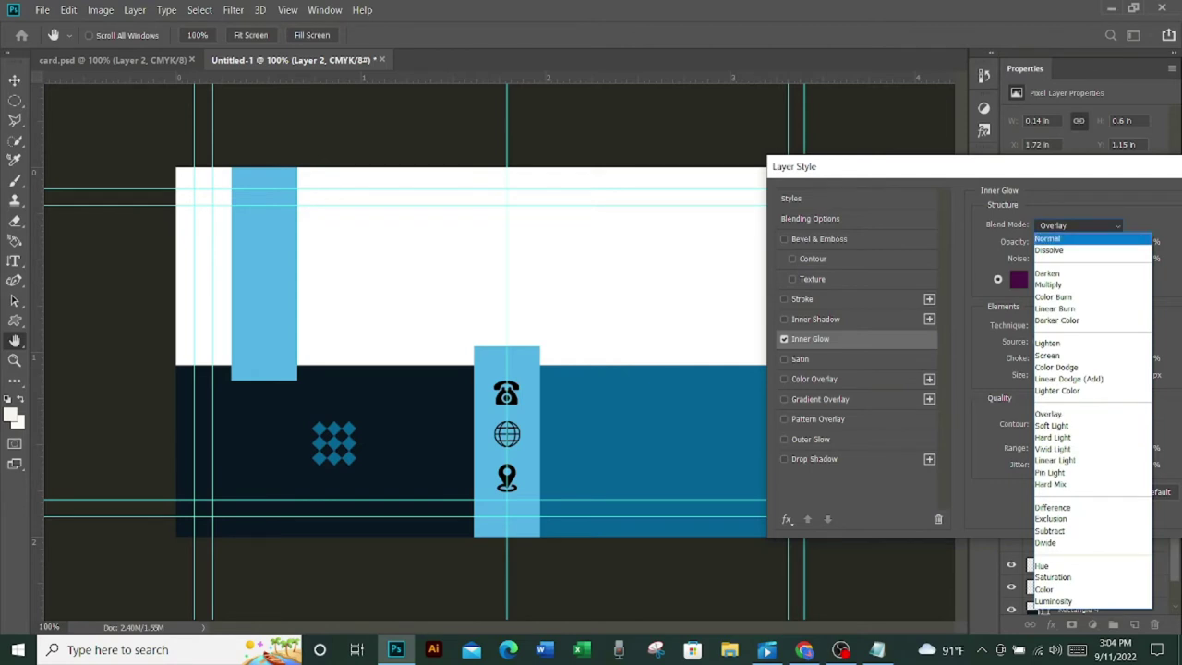
click(1053, 238)
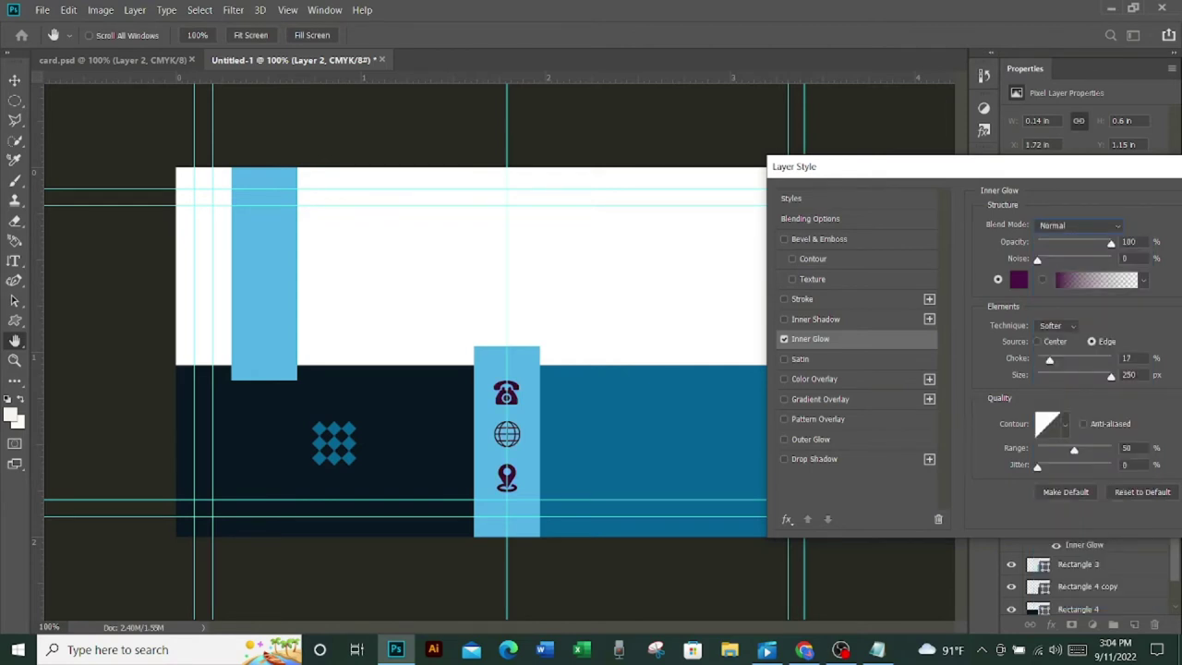
click(1018, 278)
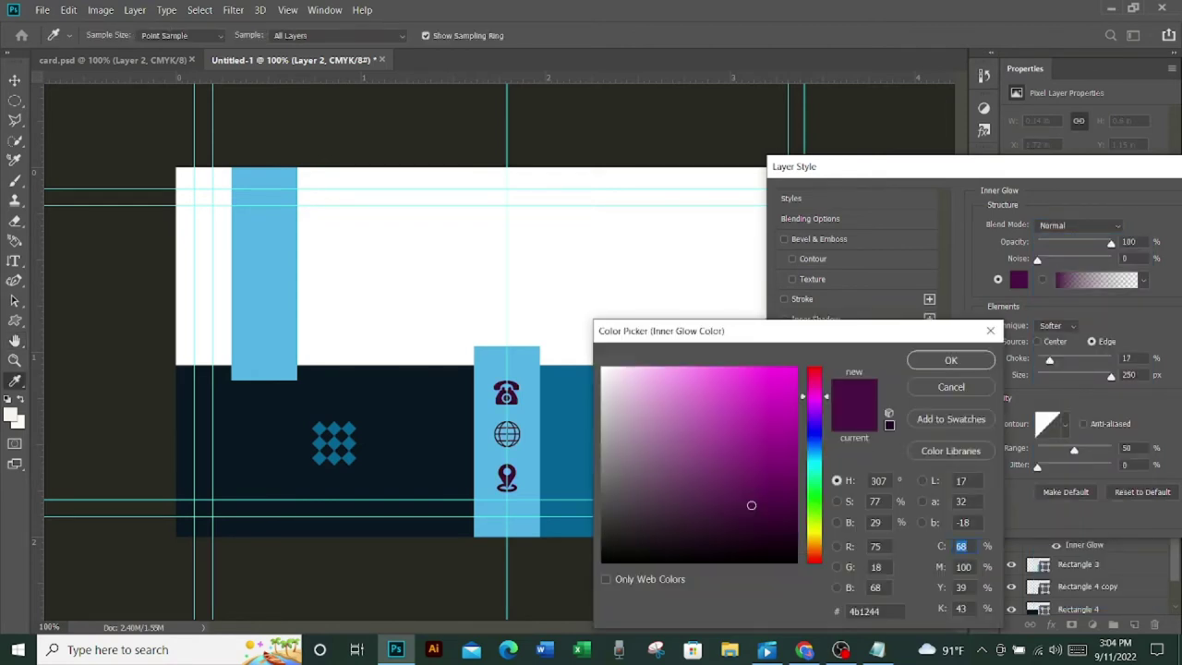
click(602, 370)
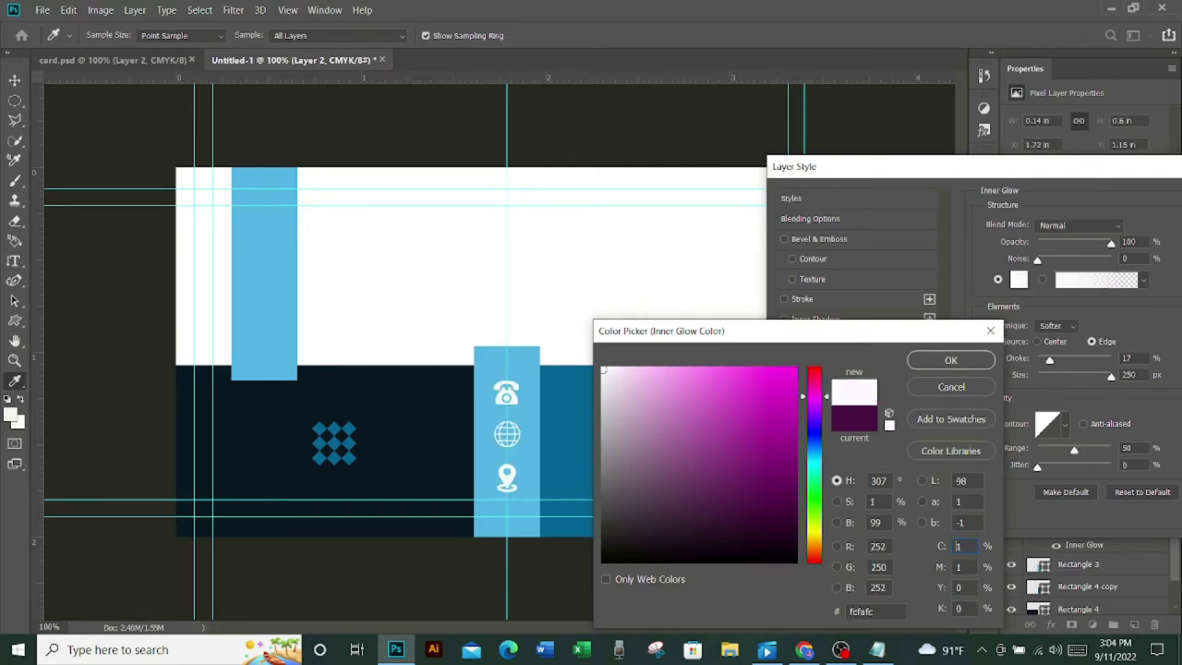
key(Return)
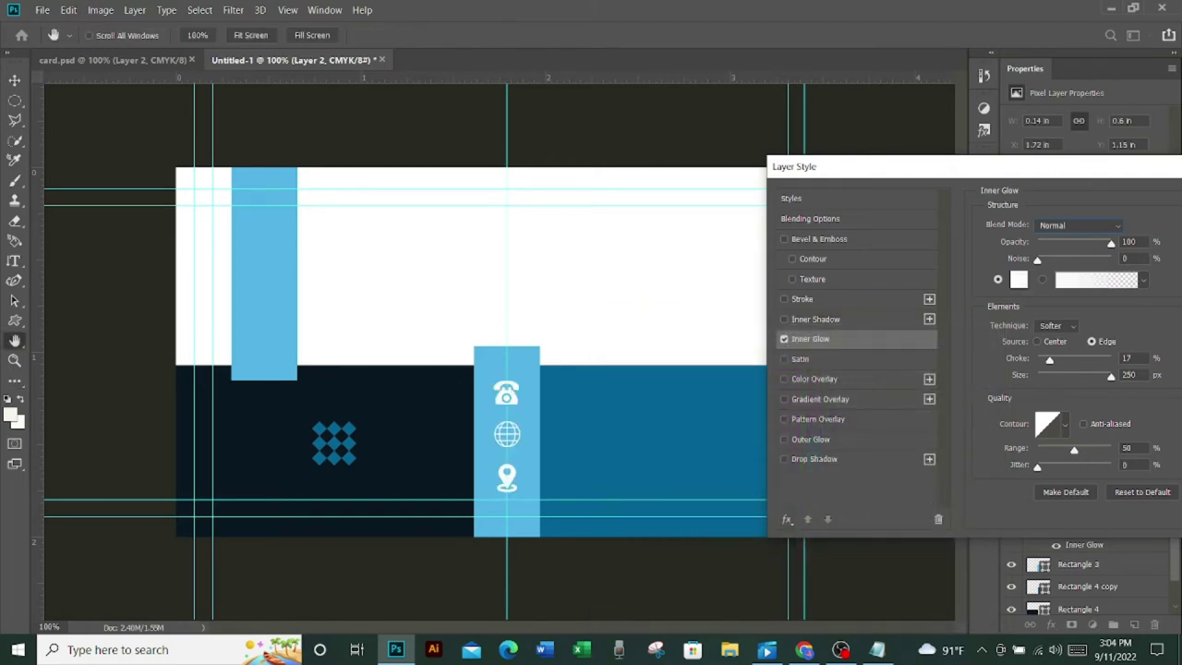
drag(1127, 173, 936, 197)
click(1121, 223)
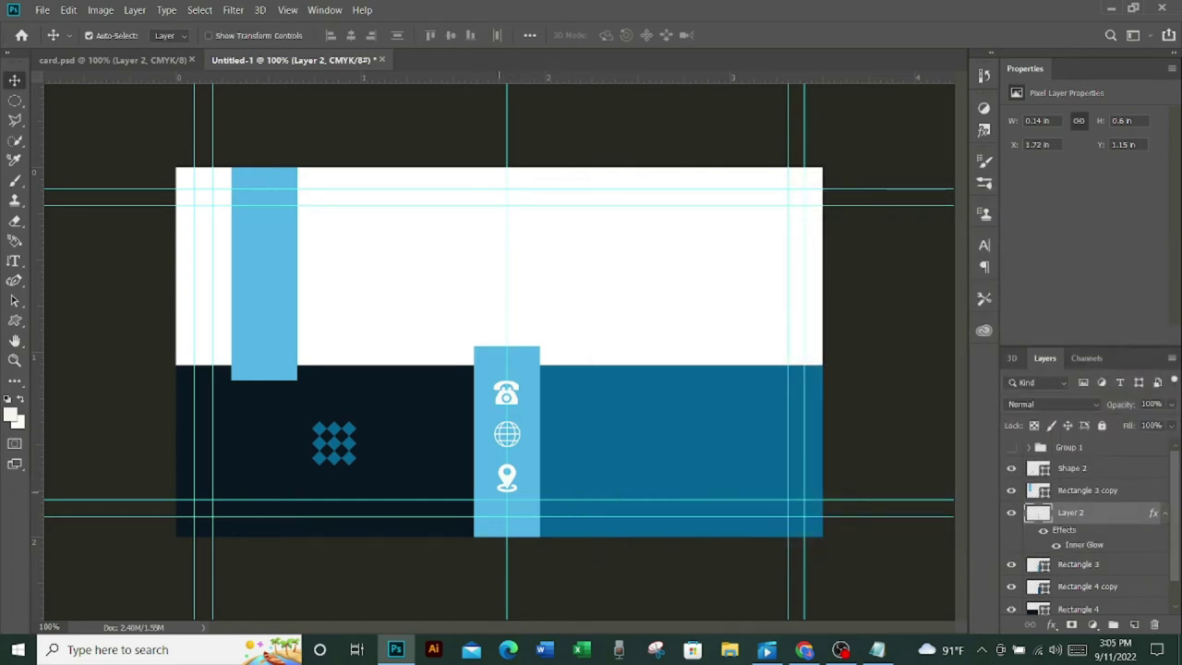
- Copy the two phone-number lines from Notepad and paste them as text beside the phone icon
key(t)
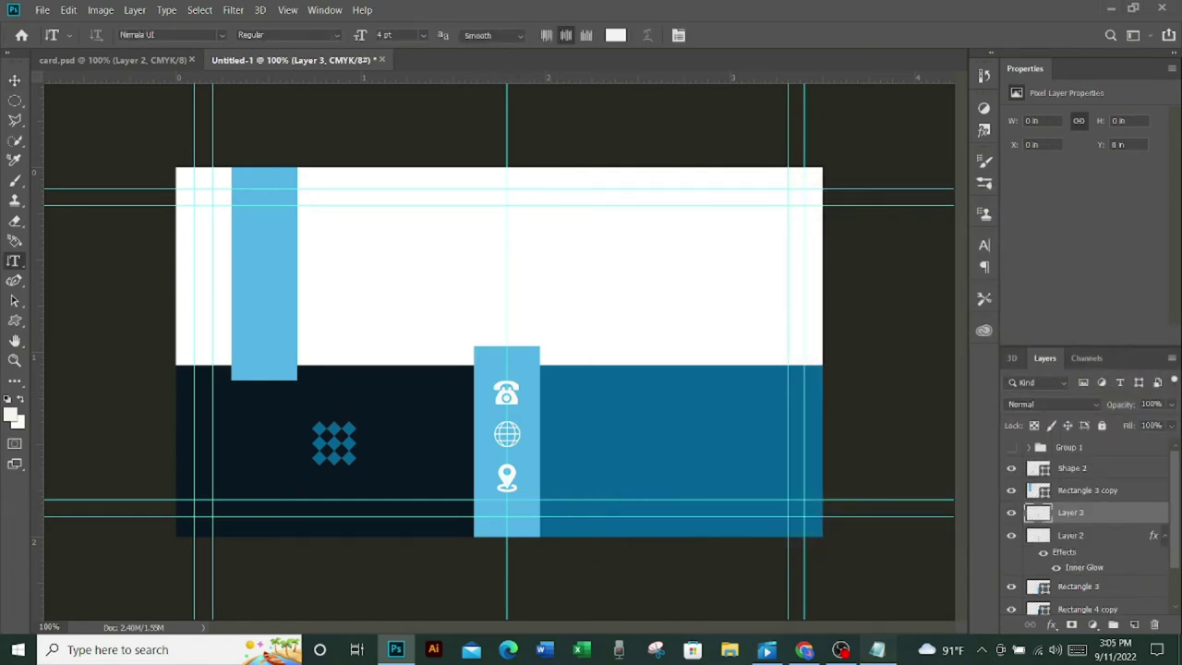
click(877, 649)
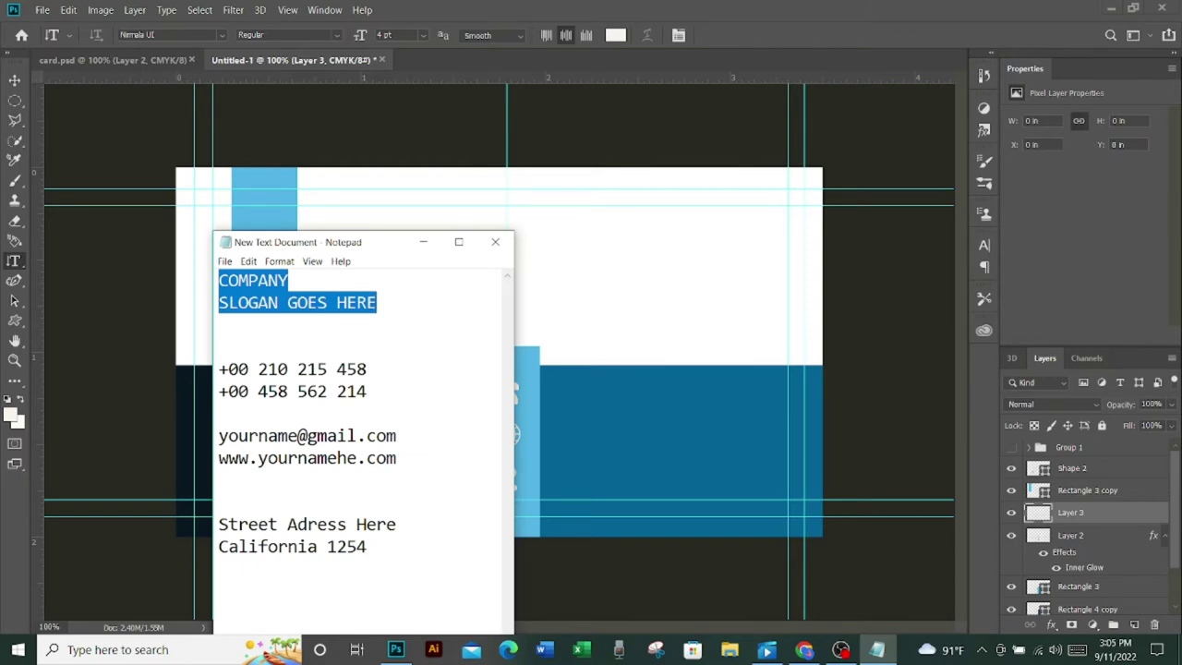
mouse_move(218, 369)
mouse_down()
mouse_move(299, 369)
mouse_move(367, 390)
mouse_up()
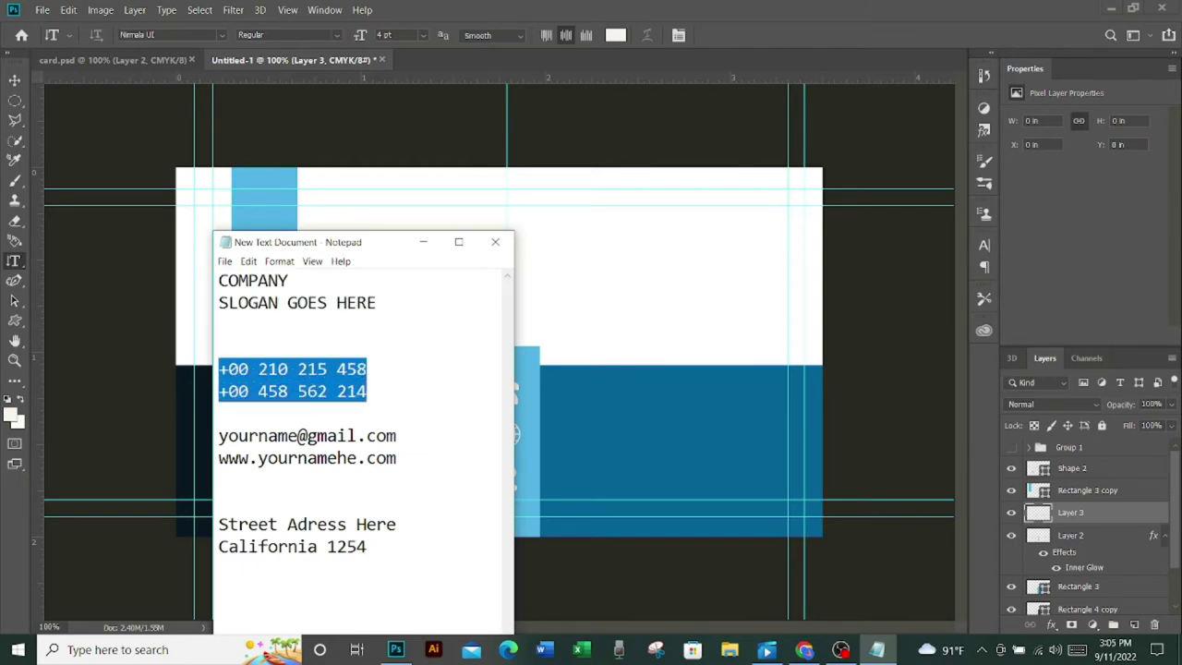
right_click(347, 384)
click(369, 426)
key(alt+Tab)
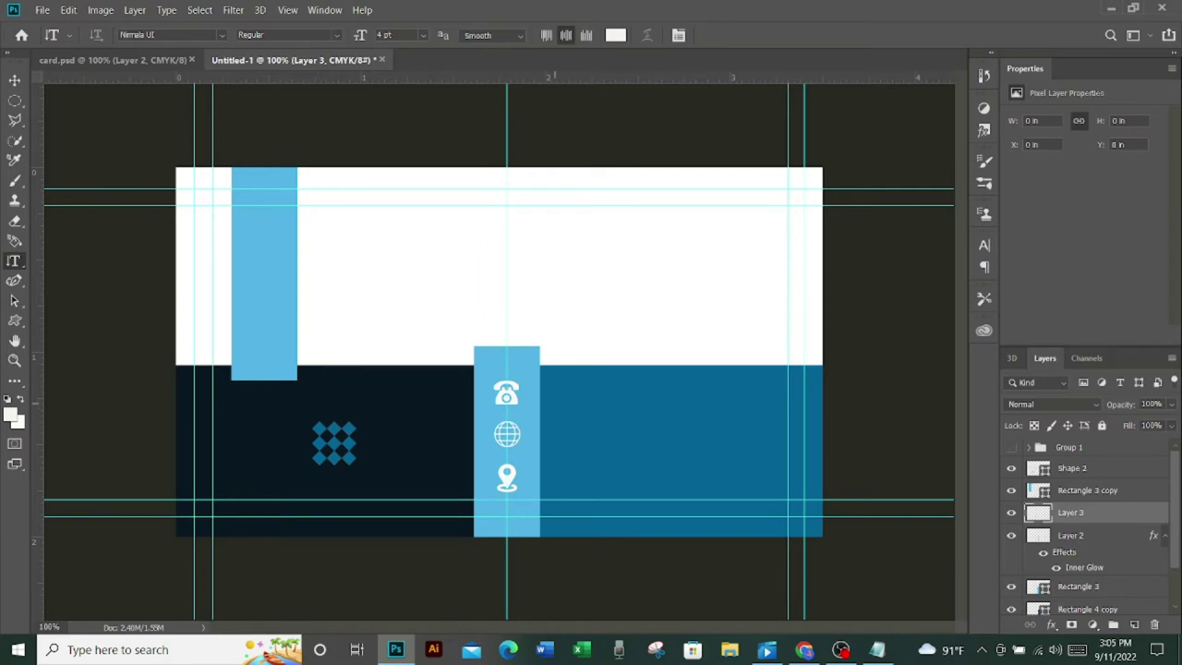
click(582, 367)
key(ctrl+v)
drag(611, 369, 618, 387)
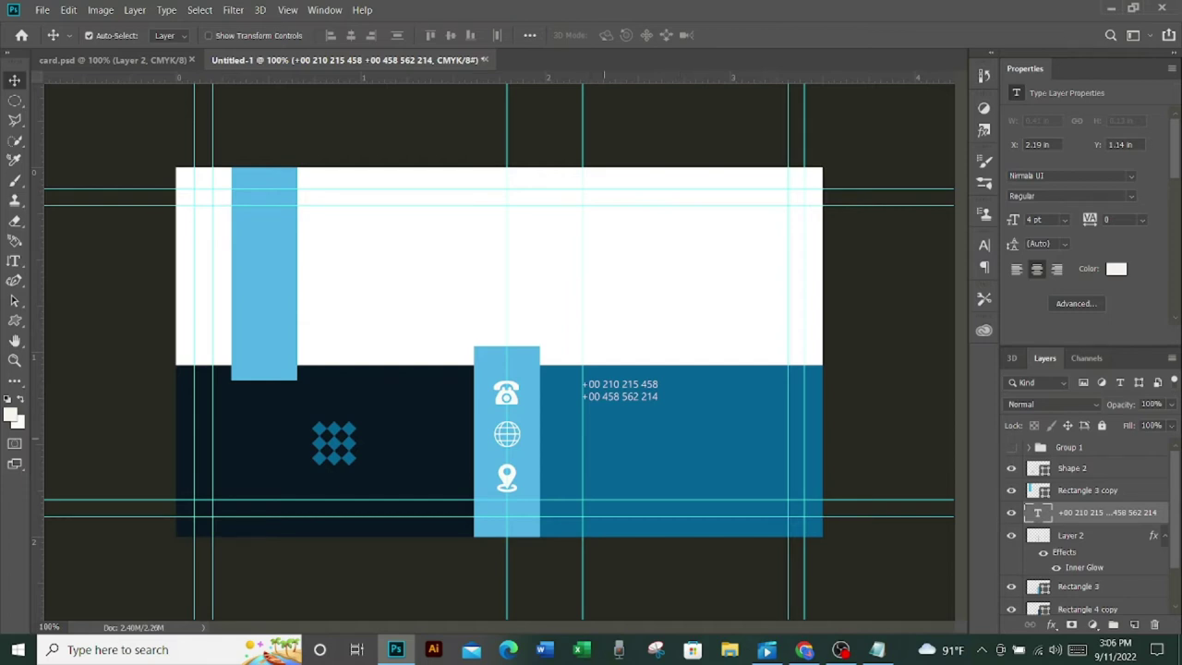
mouse_move(877, 649)
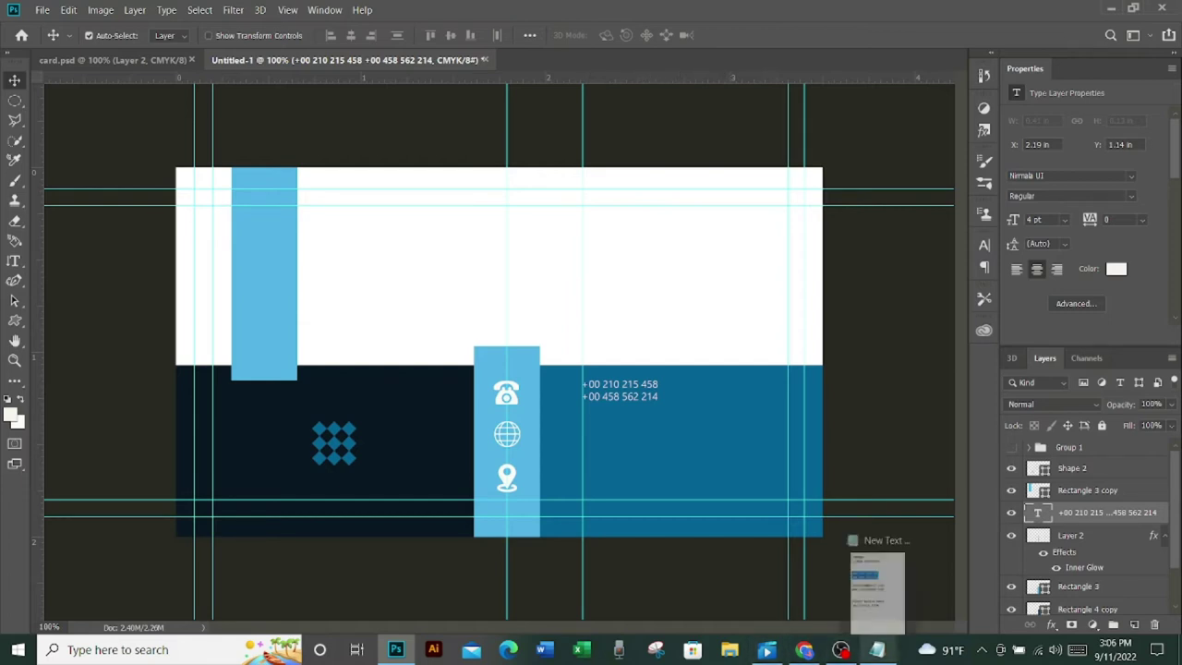
click(1134, 624)
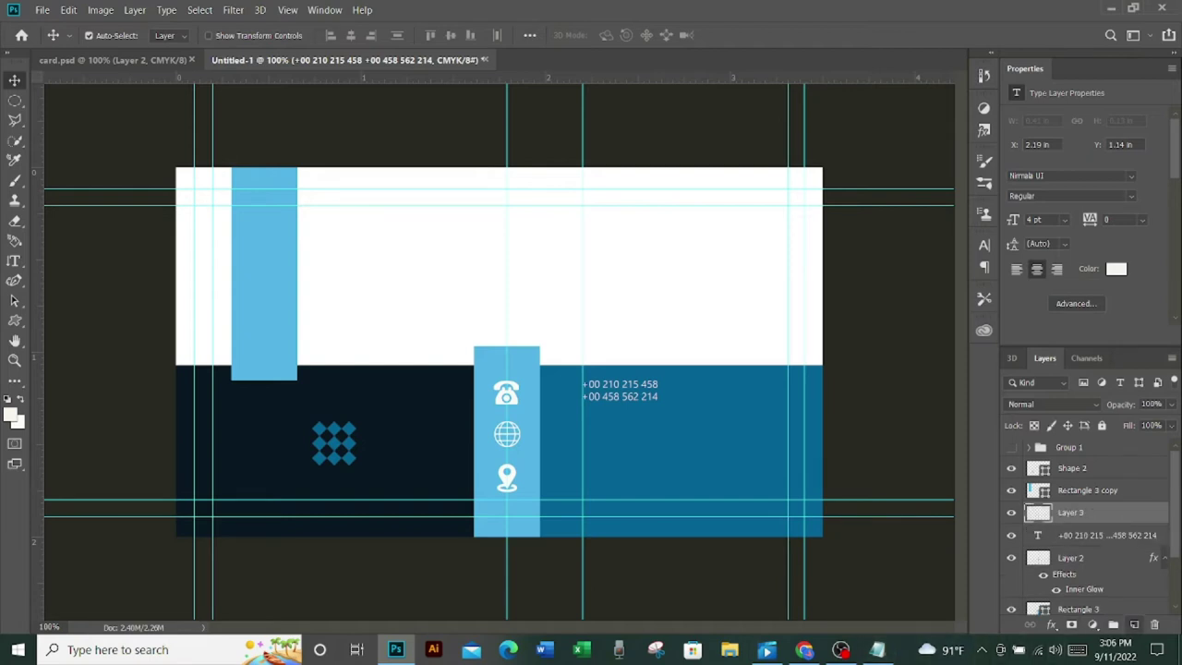
key(t)
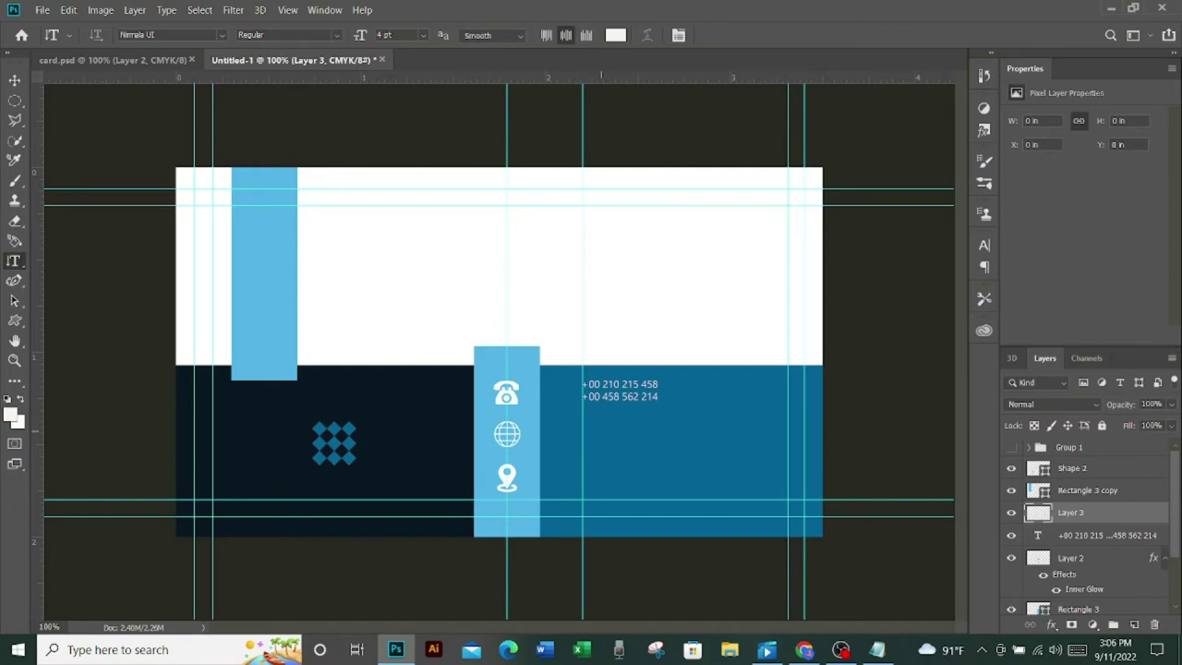
- Add the e-mail and website lines from Notepad beside the globe icon, aligned under the phone numbers
click(602, 431)
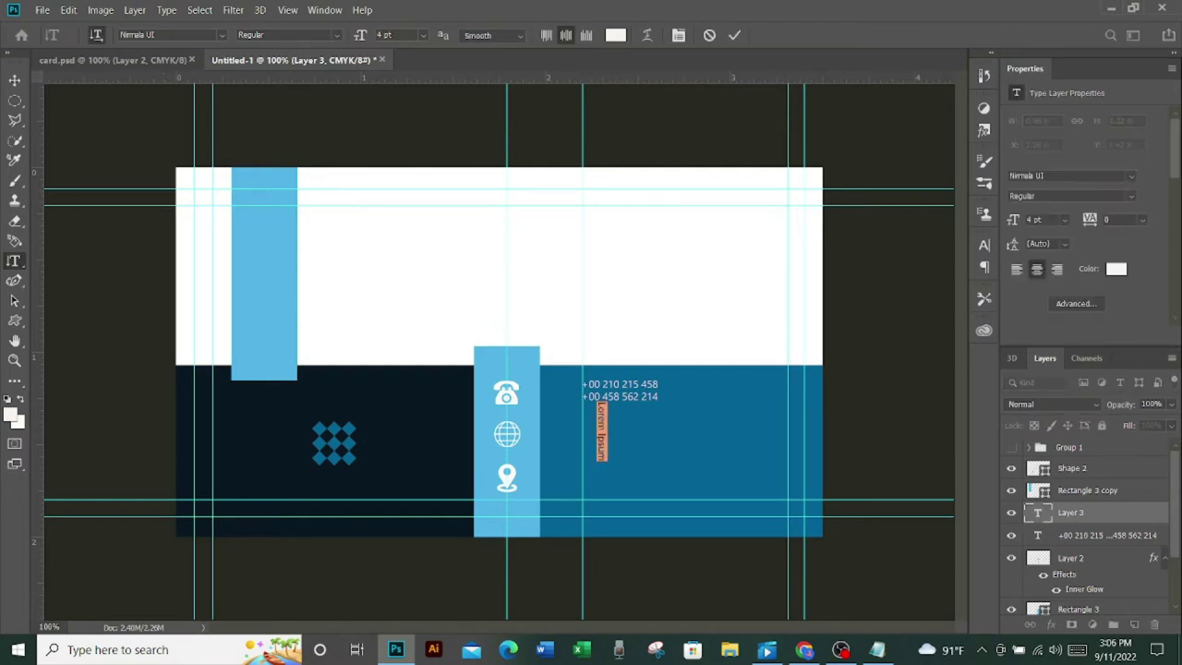
click(96, 34)
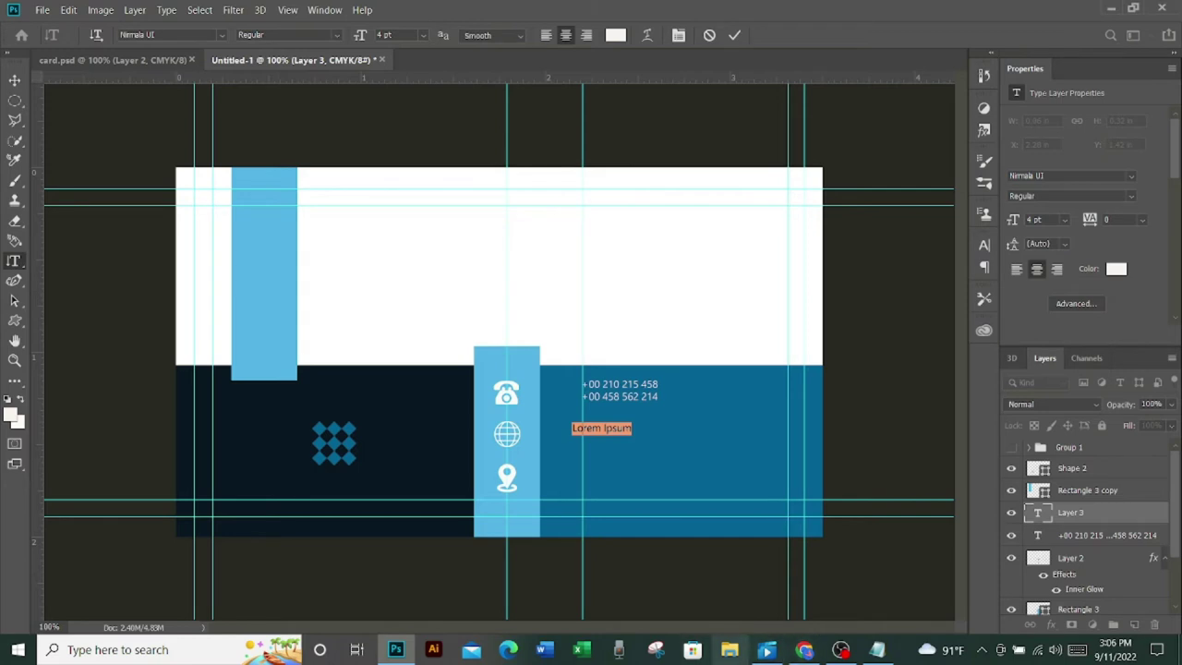
click(877, 649)
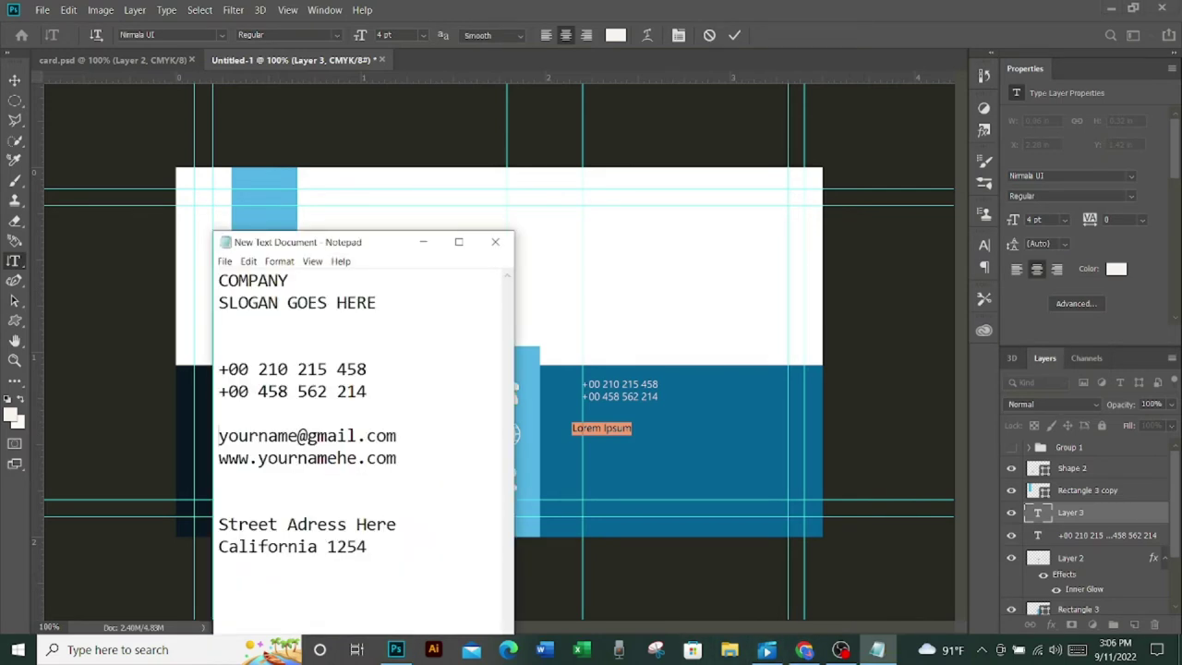
drag(219, 436, 397, 457)
right_click(372, 453)
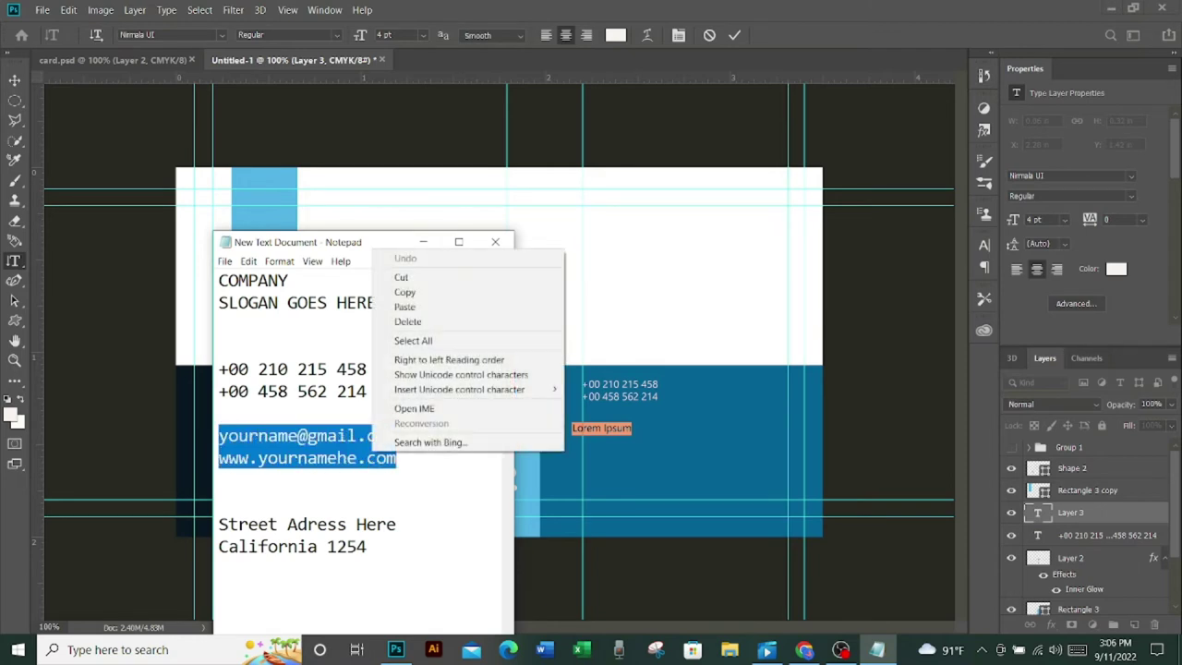
click(404, 292)
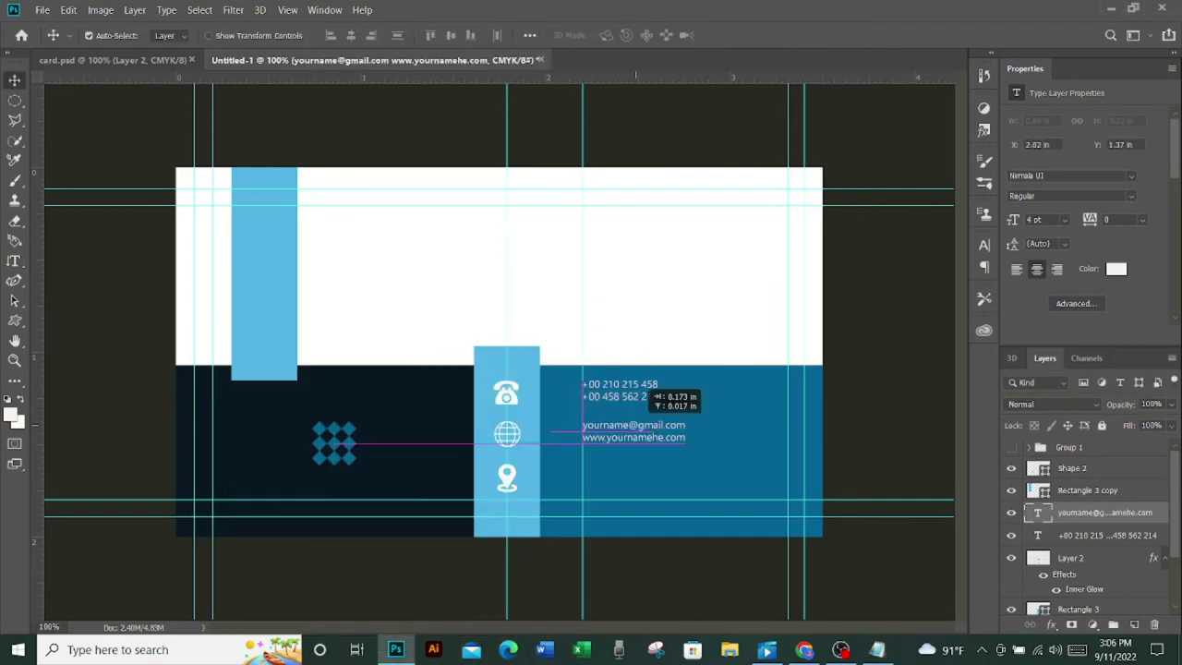
drag(646, 391, 649, 396)
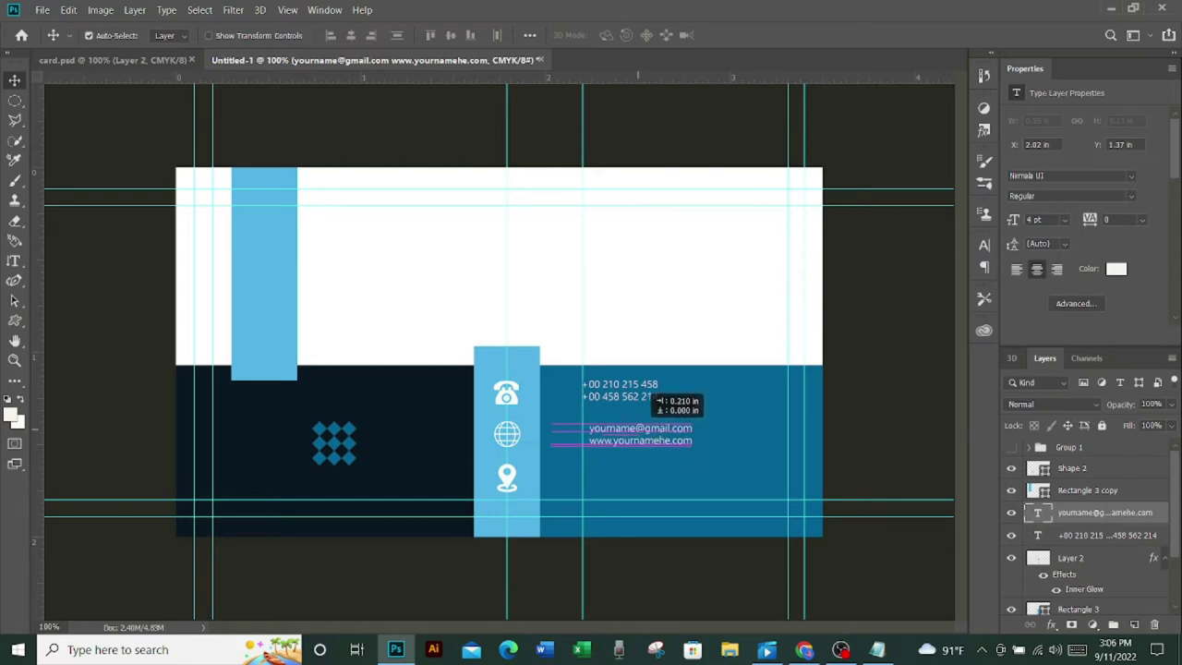
drag(650, 396, 650, 397)
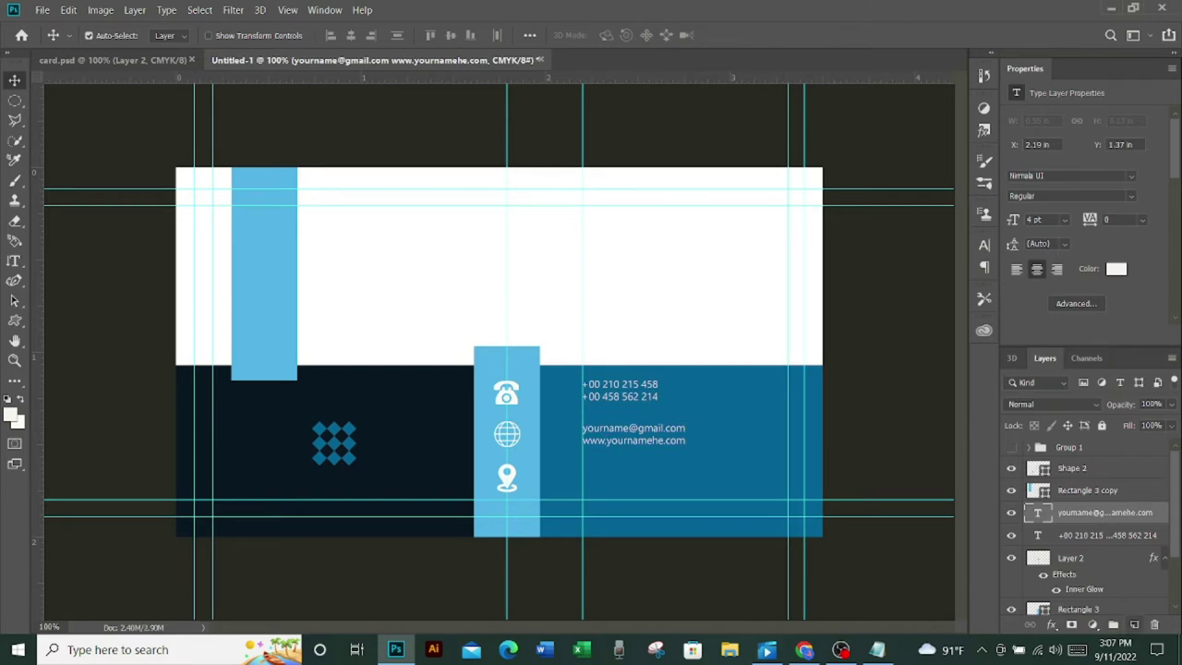
- On a new layer, paste the two address lines beside the location pin and align them
click(1133, 624)
key(t)
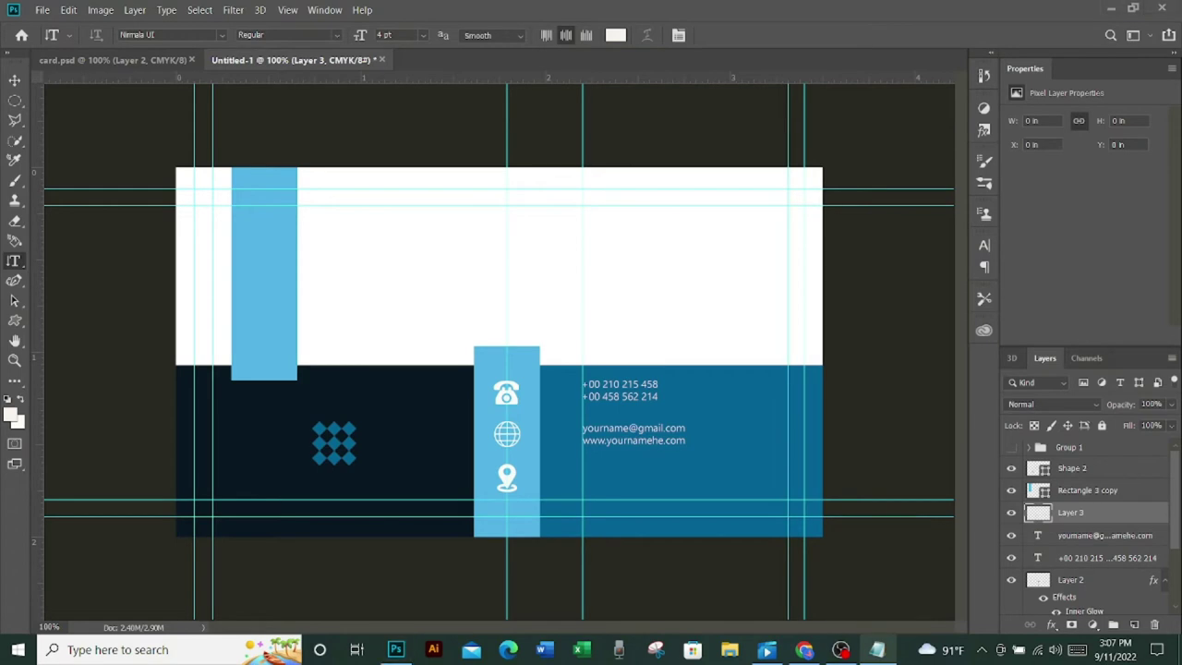
click(877, 649)
drag(219, 523, 367, 547)
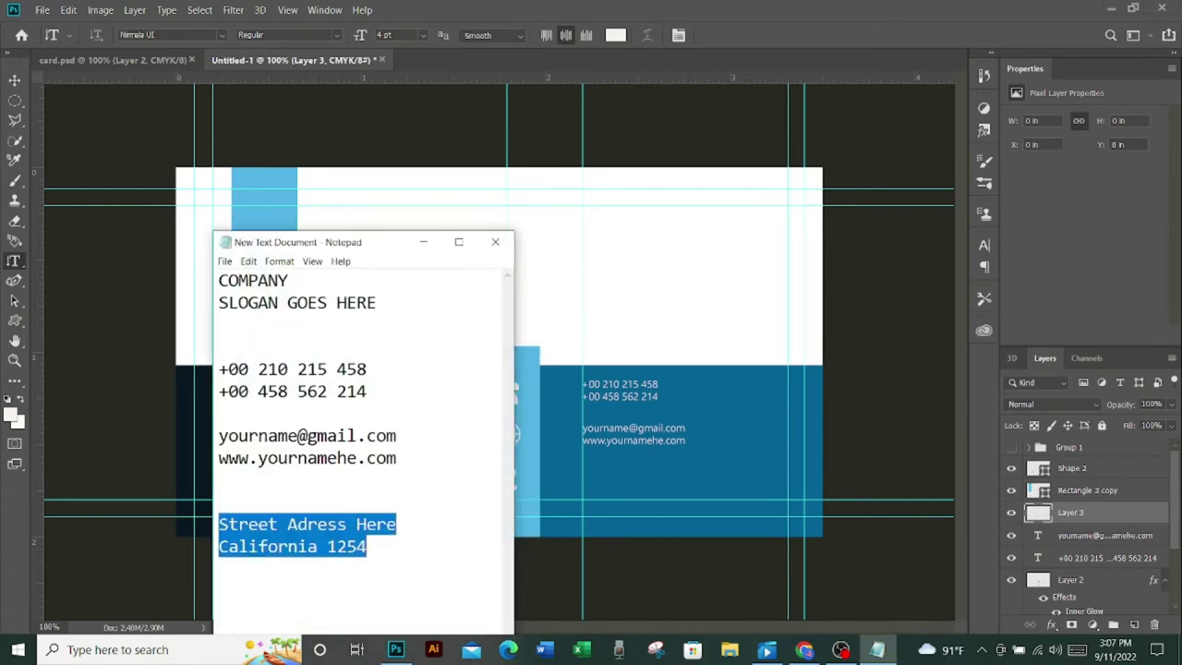
right_click(351, 536)
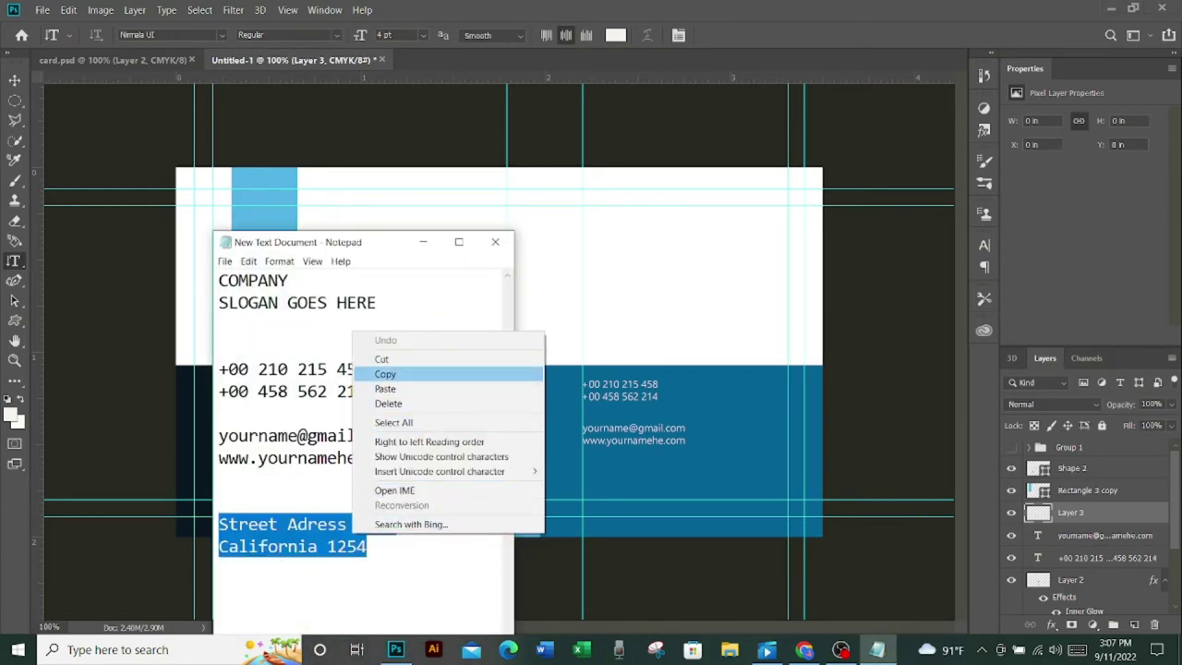
click(383, 374)
click(422, 242)
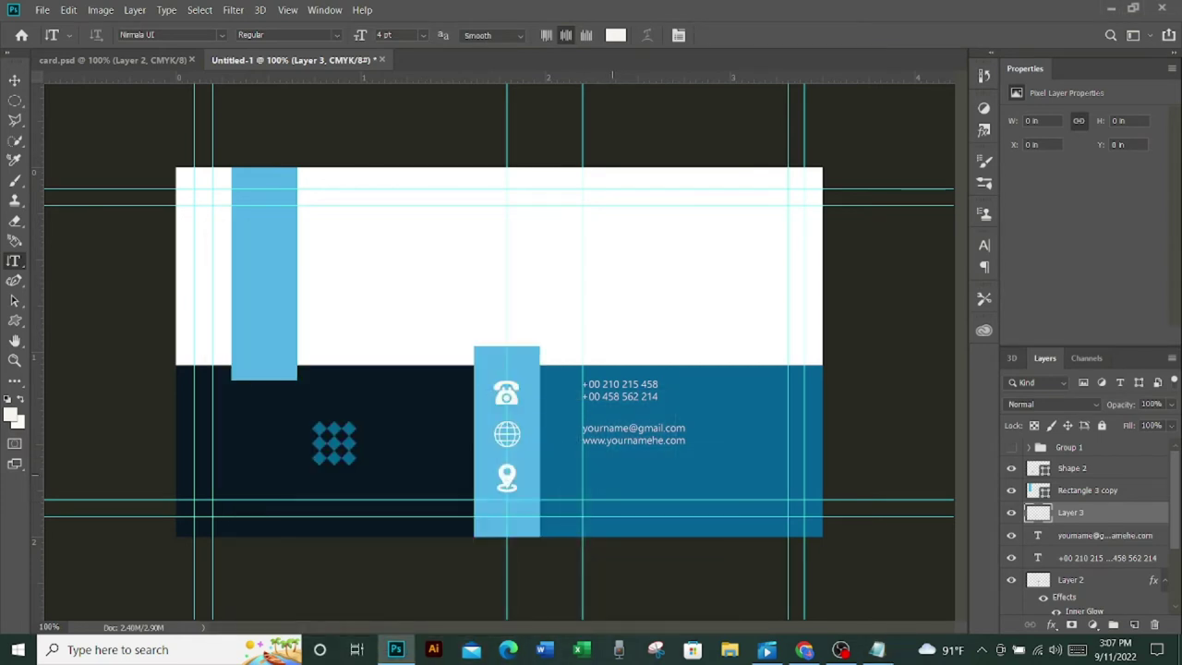
key(ctrl+v)
drag(614, 471, 621, 445)
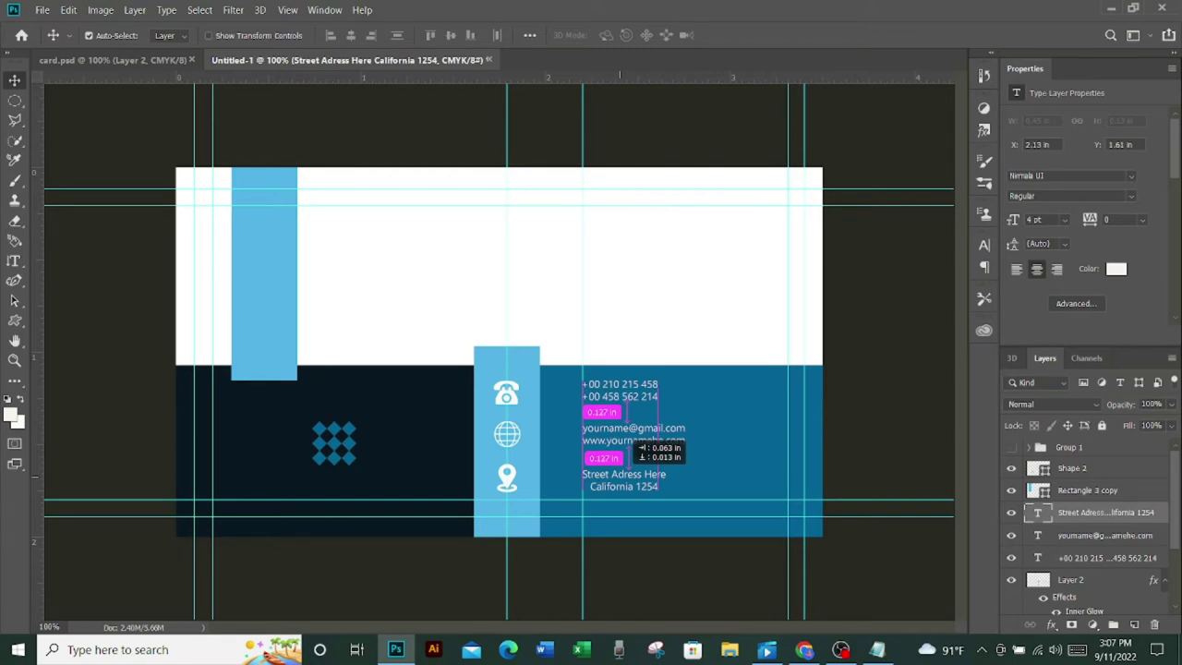
drag(619, 445, 628, 445)
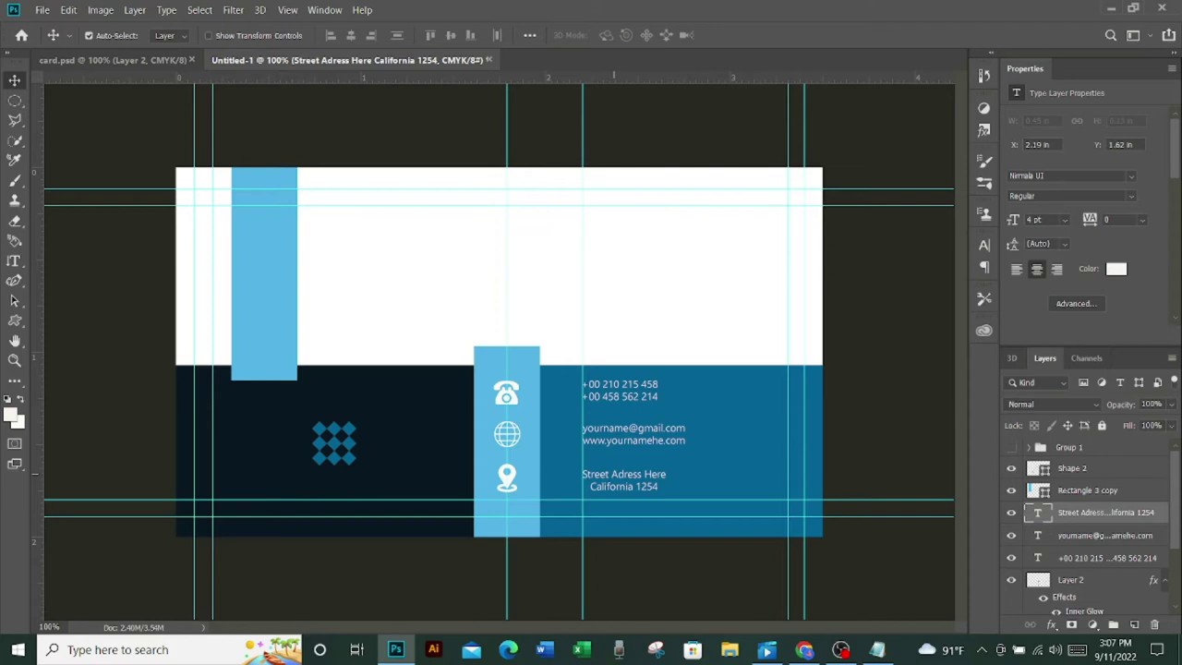
drag(627, 445, 628, 440)
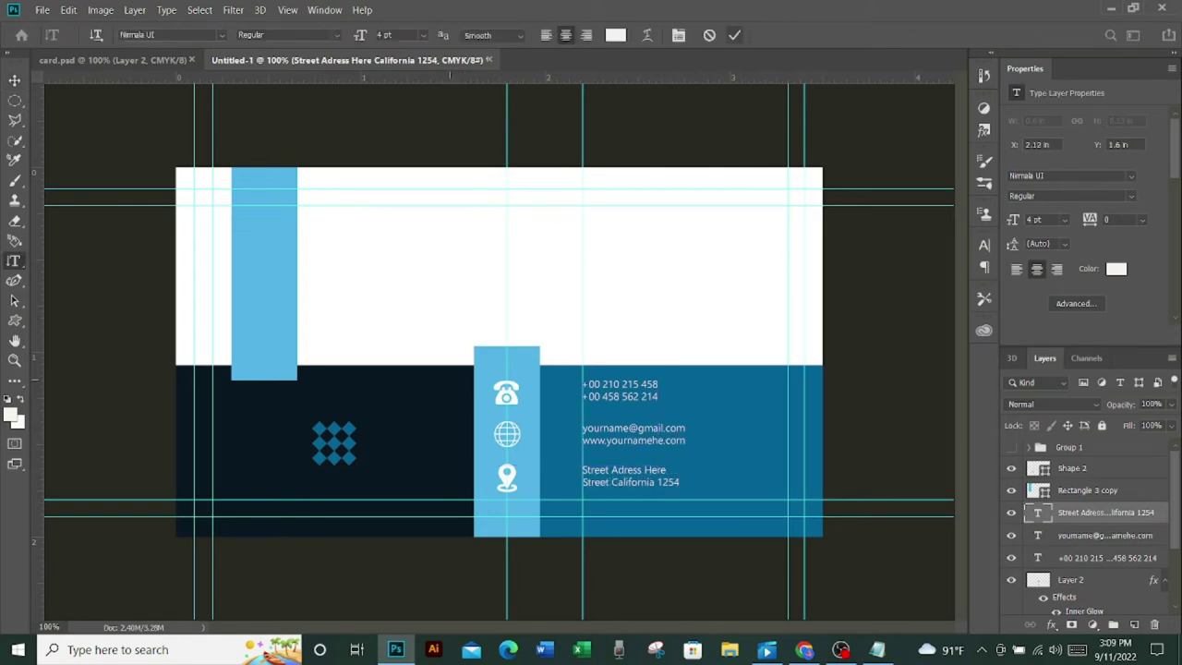
click(734, 35)
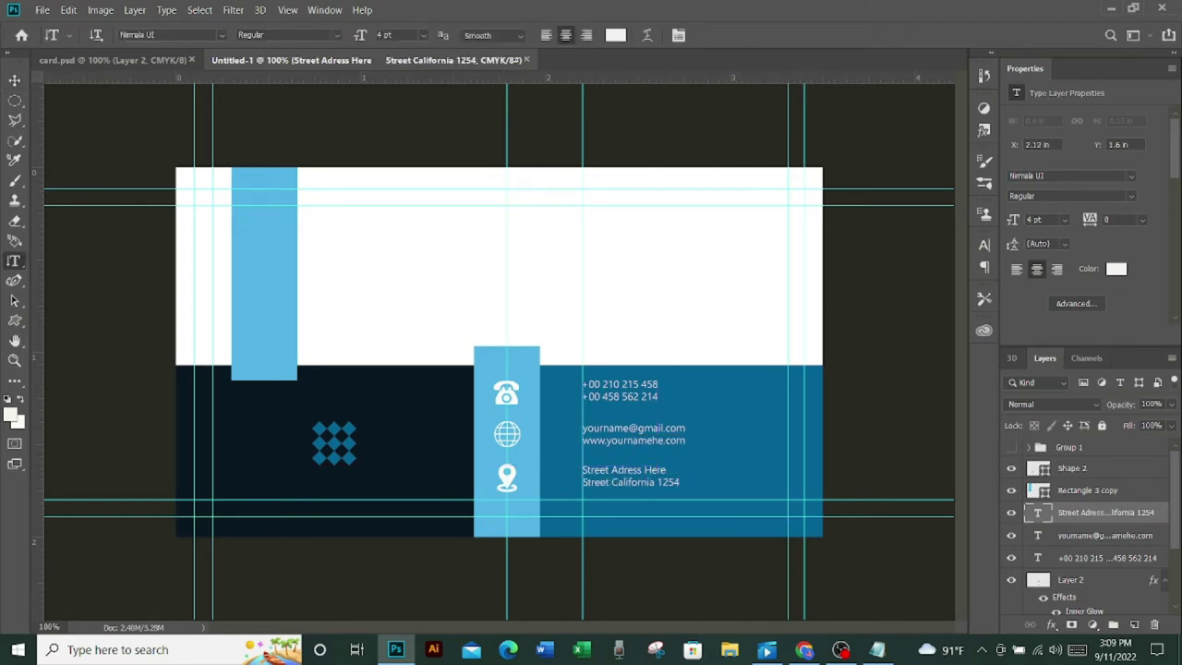
- Select the Shape 2 layer with the Move tool and add an empty layer above it
click(15, 80)
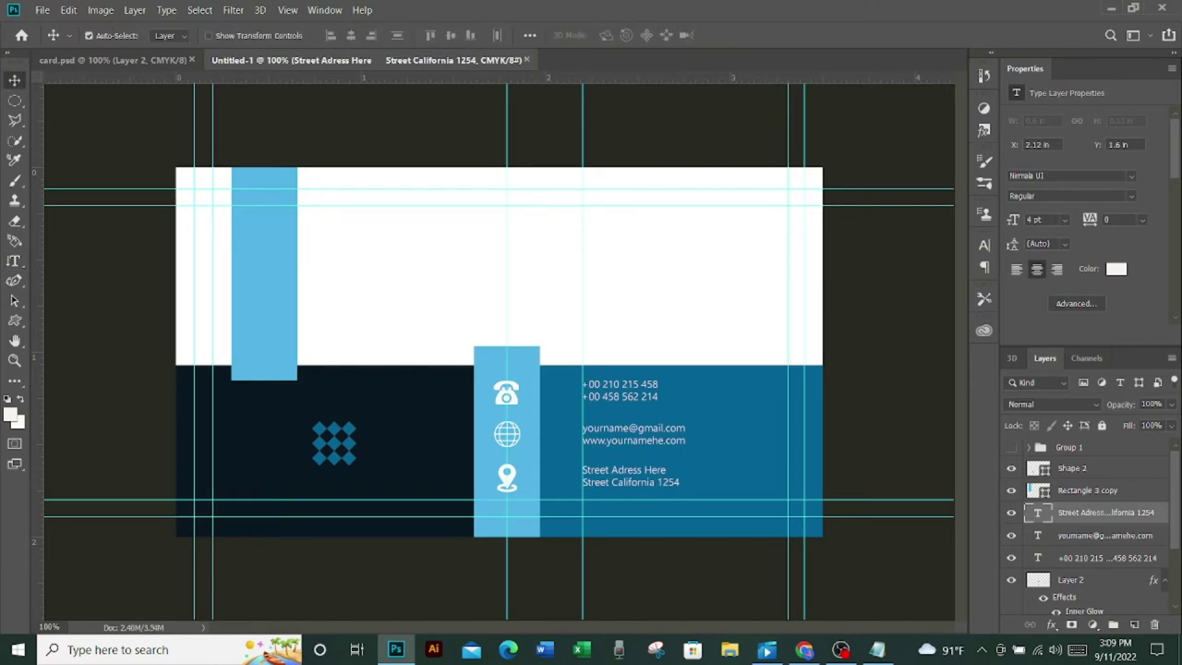
key(alt+bracketright)
key(alt+bracketright)
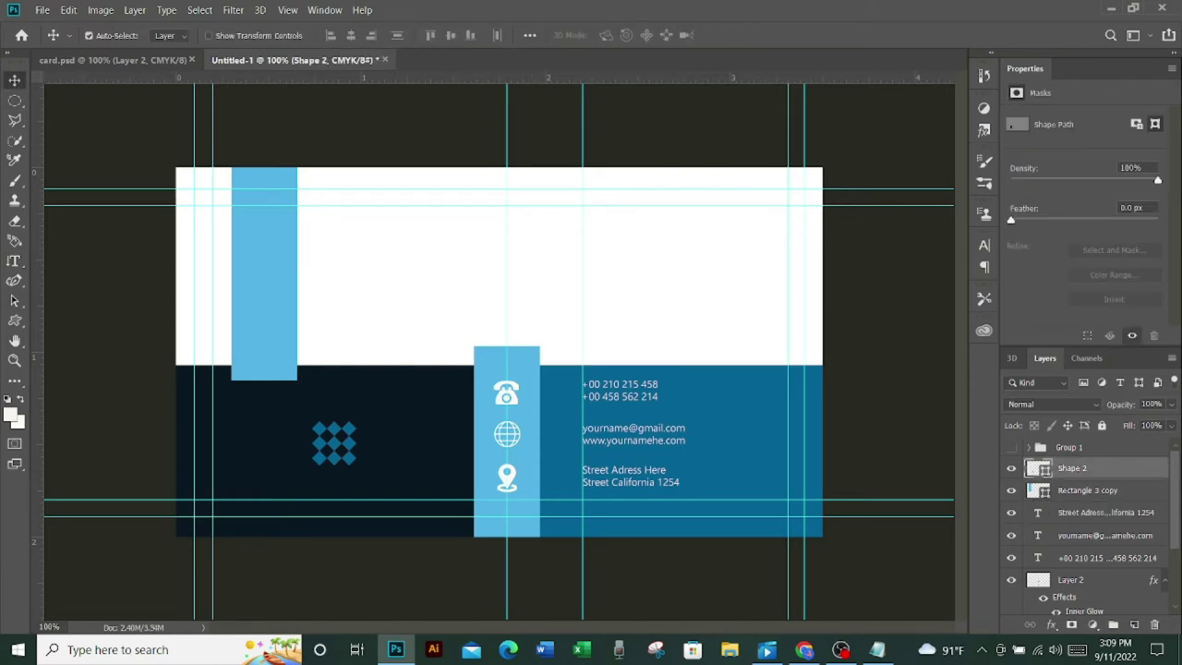
click(1133, 624)
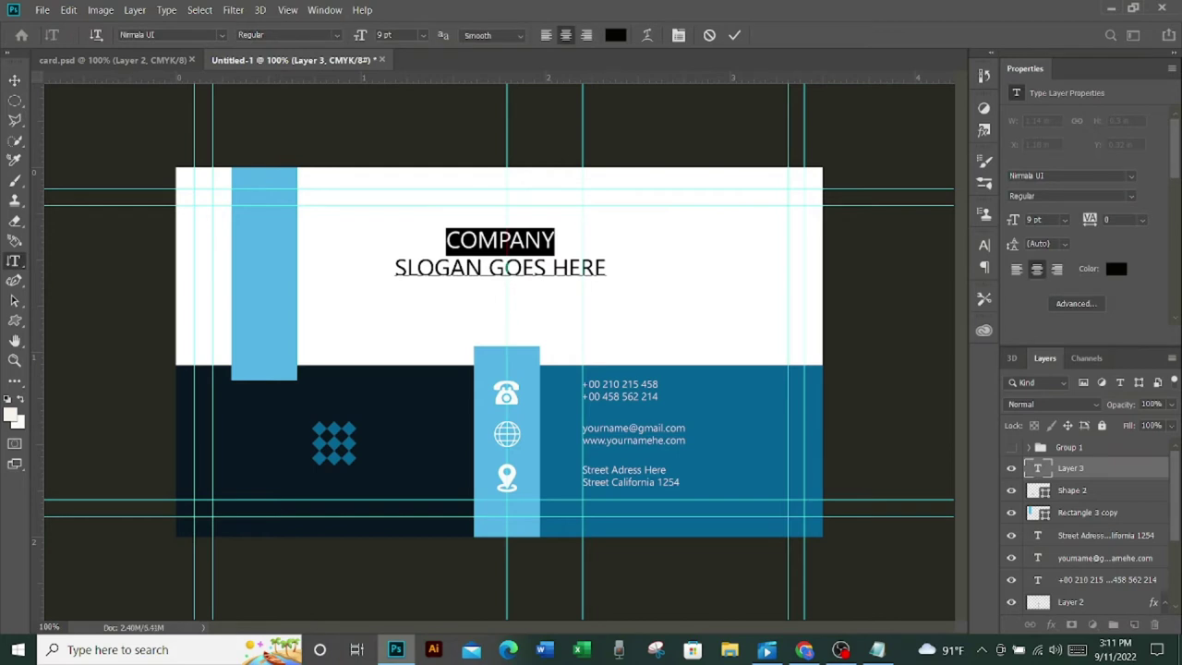
- Bold the COMPANY heading and resize the SLOGAN GOES HERE text to 6 pt
click(286, 34)
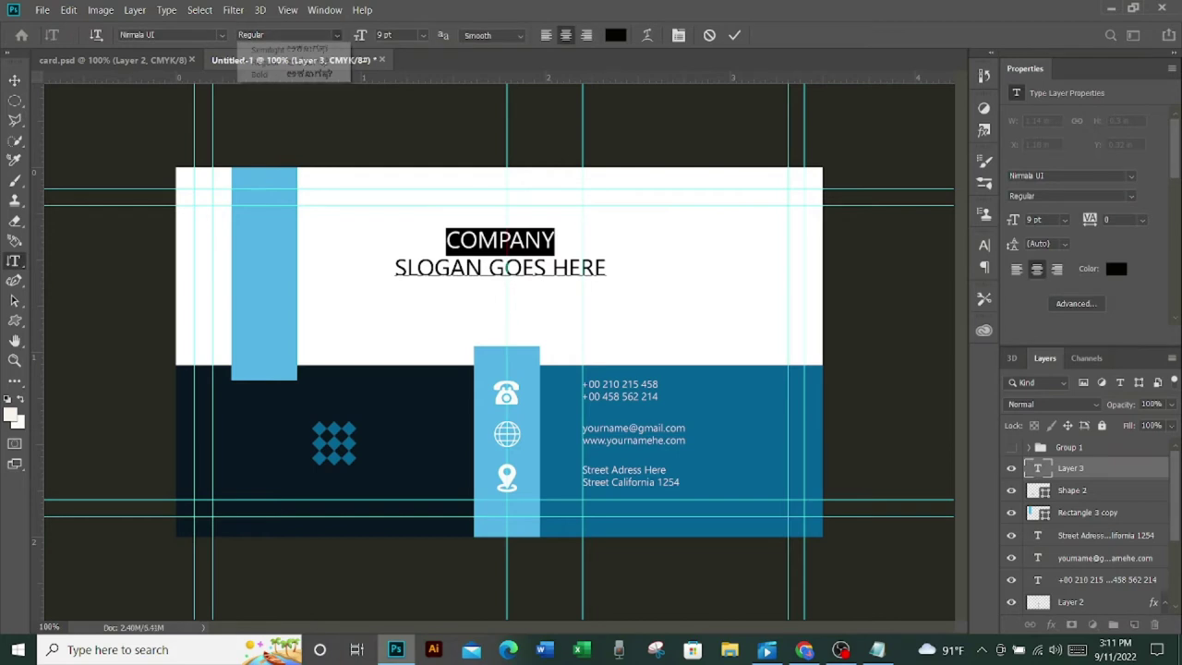
key(Return)
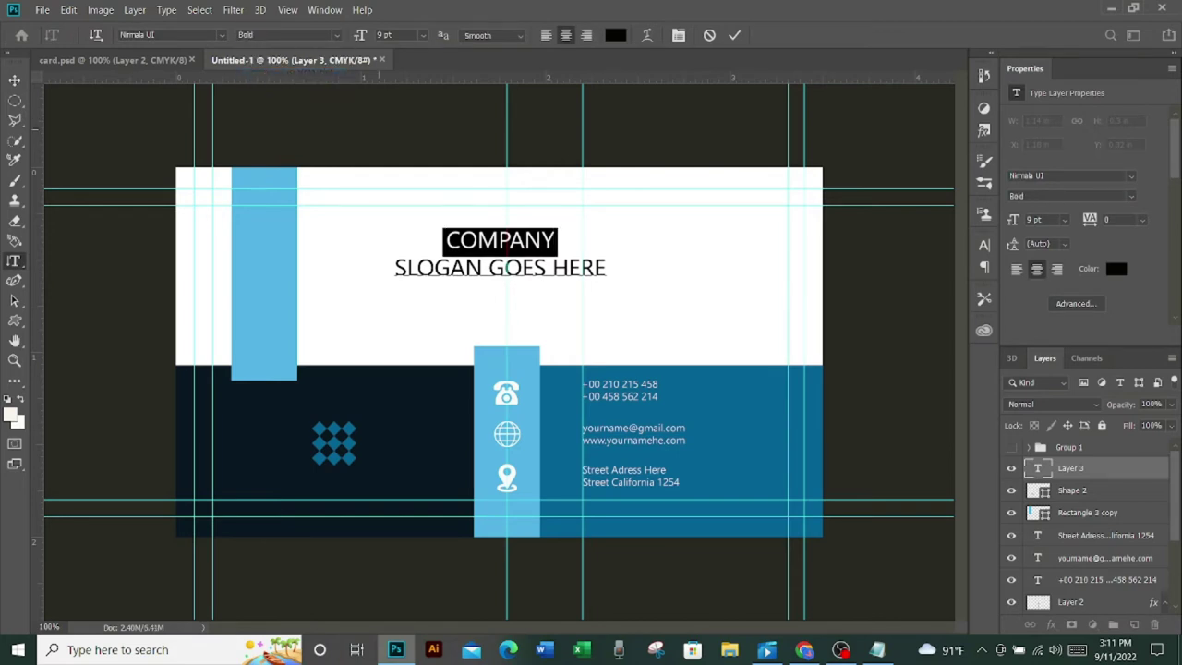
drag(604, 268, 353, 268)
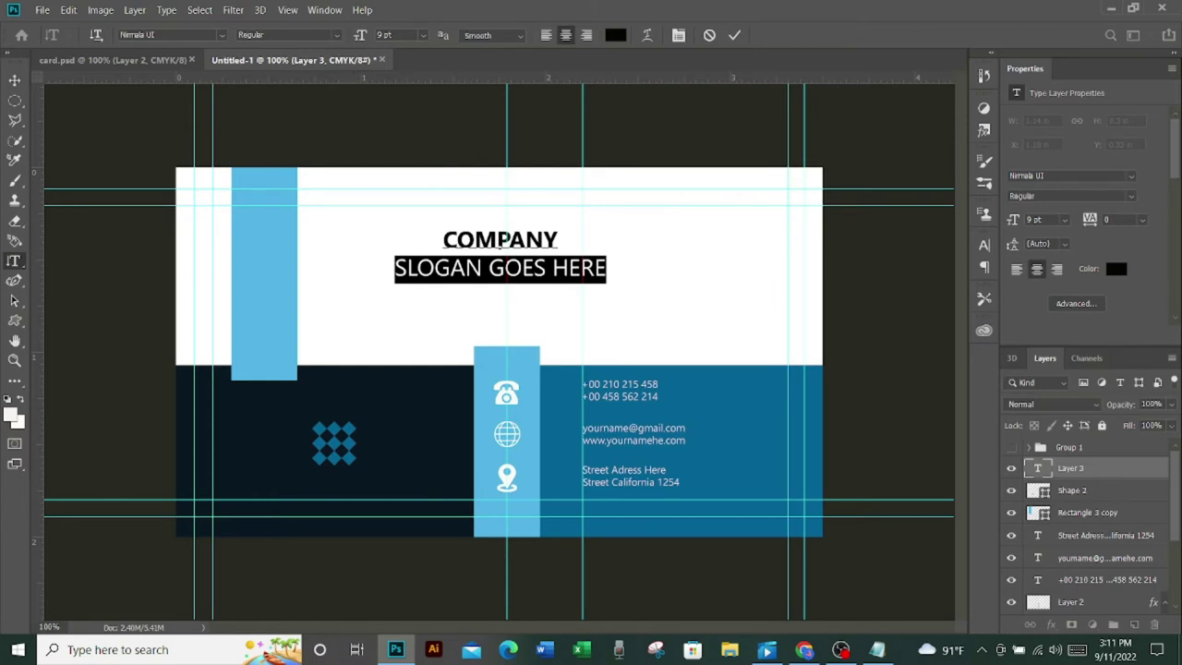
click(423, 35)
click(397, 69)
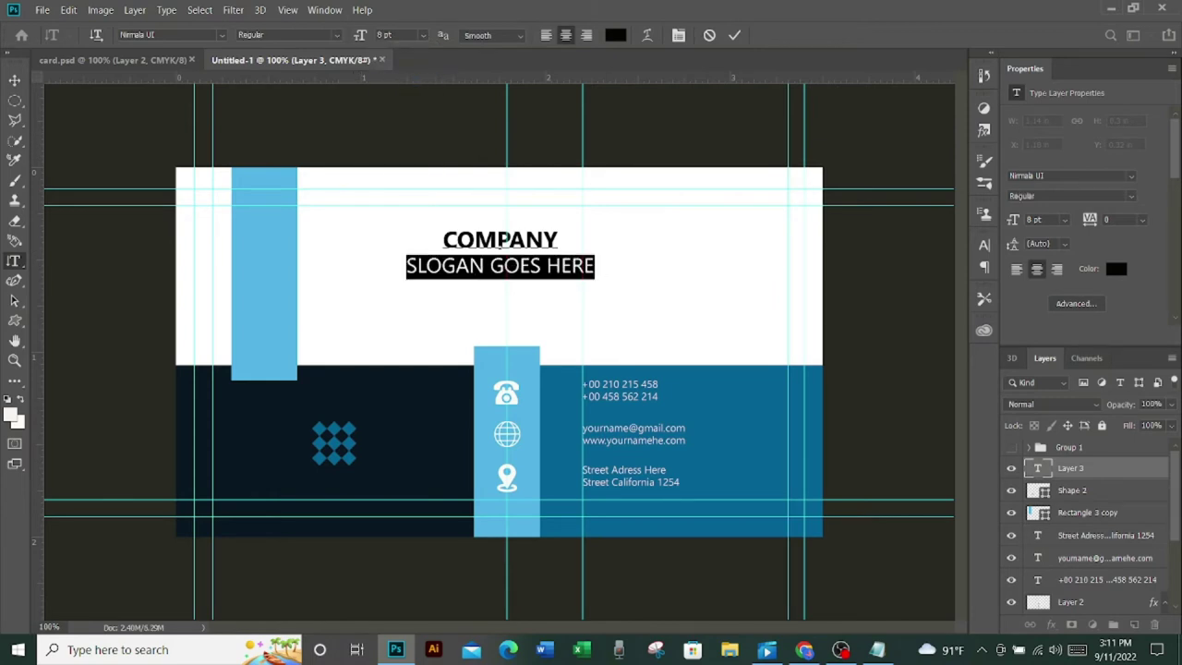
click(423, 35)
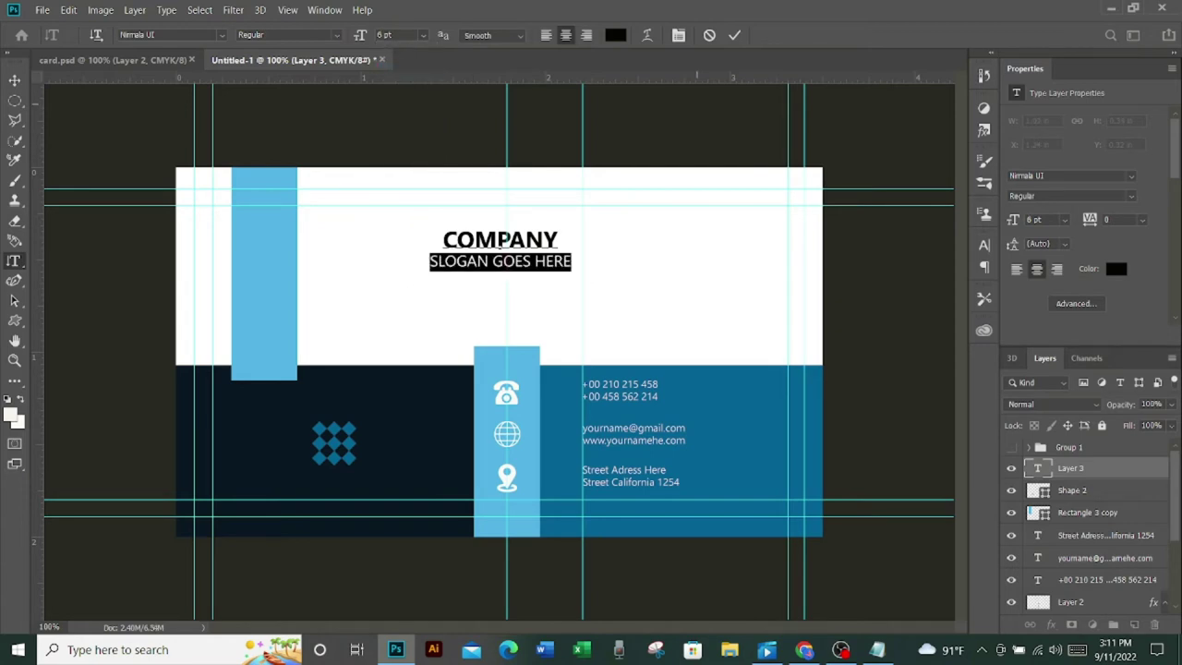
click(734, 35)
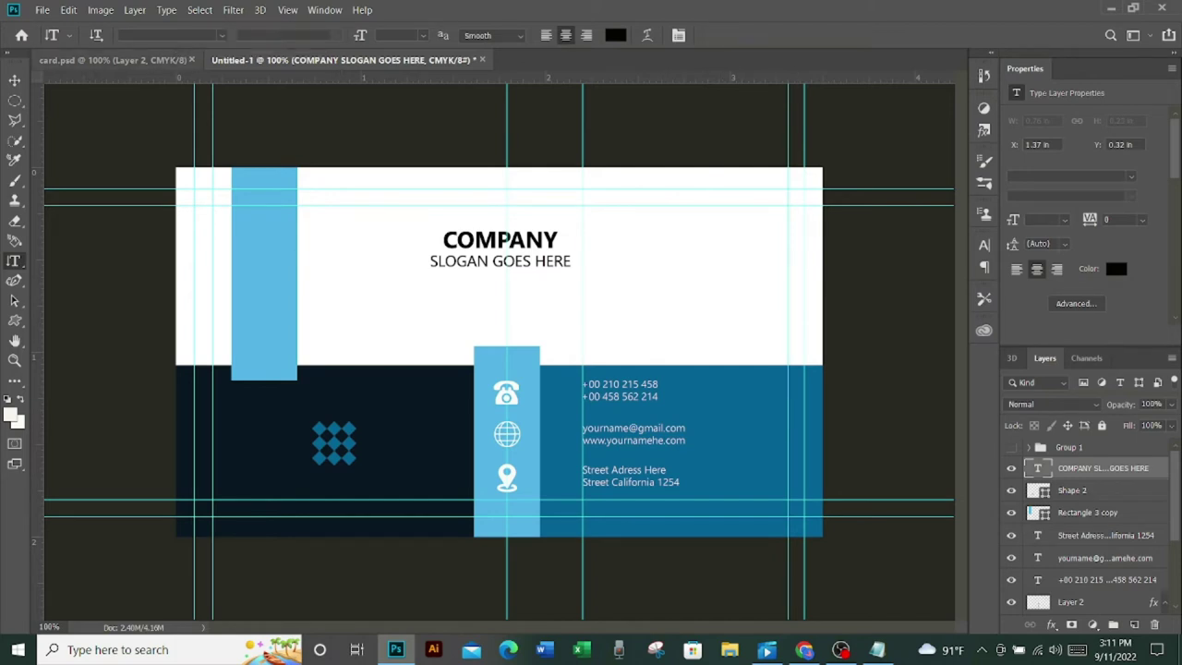
- Commit the QR code at the top right and duplicate the left blue rectangle
drag(774, 222, 771, 223)
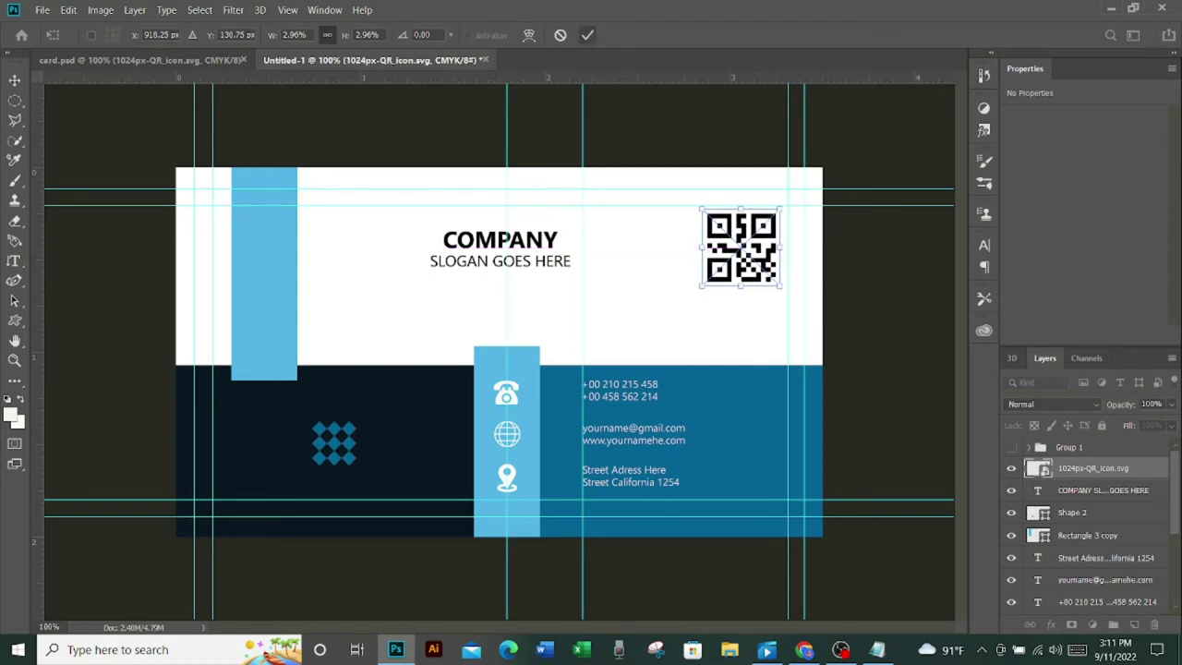
click(587, 35)
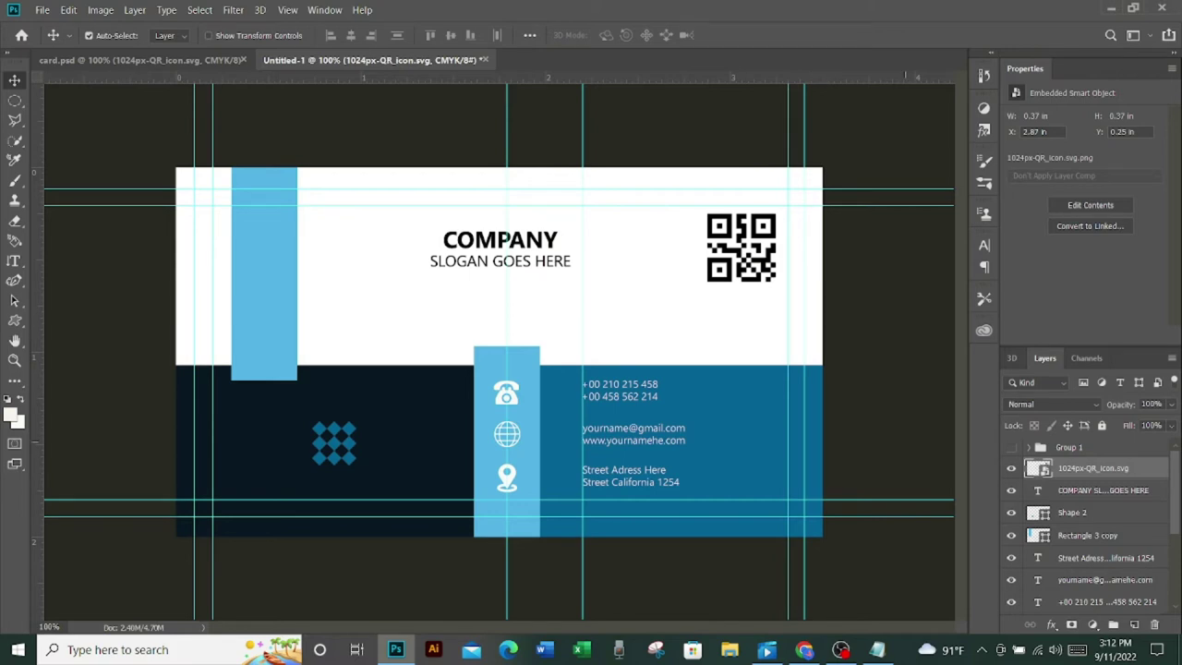
click(1089, 536)
key(ctrl+j)
key(ctrl+t)
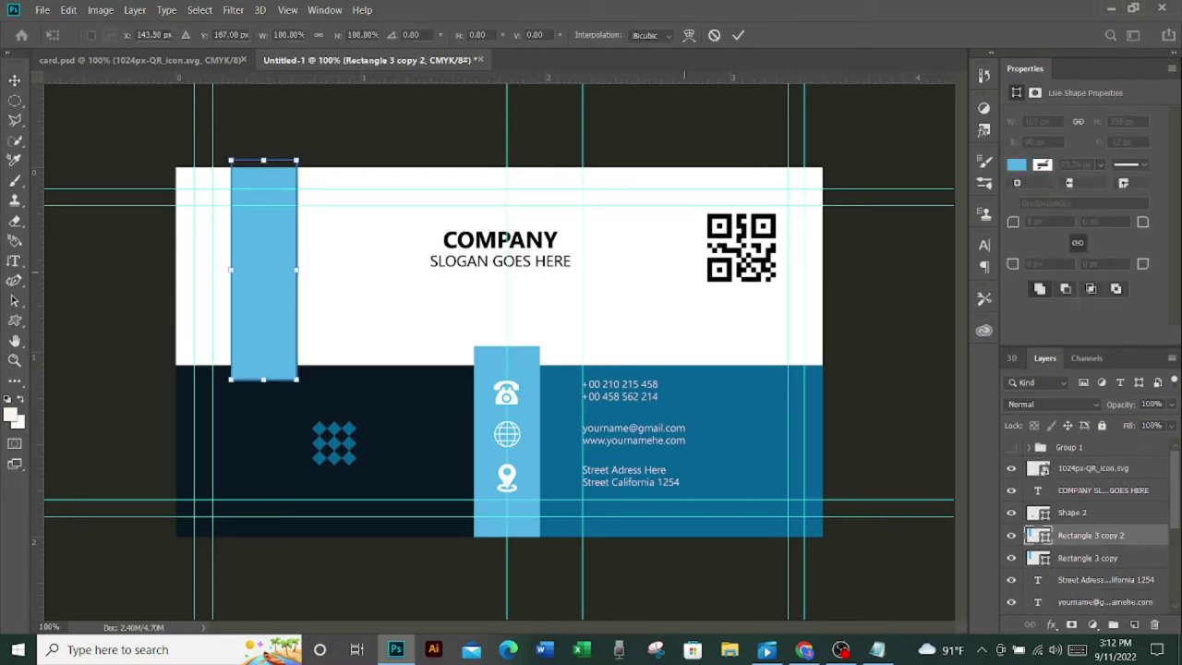
- Rotate the rectangle copy 90° and place it as a short bar at the right edge beside the QR code
drag(293, 152, 386, 297)
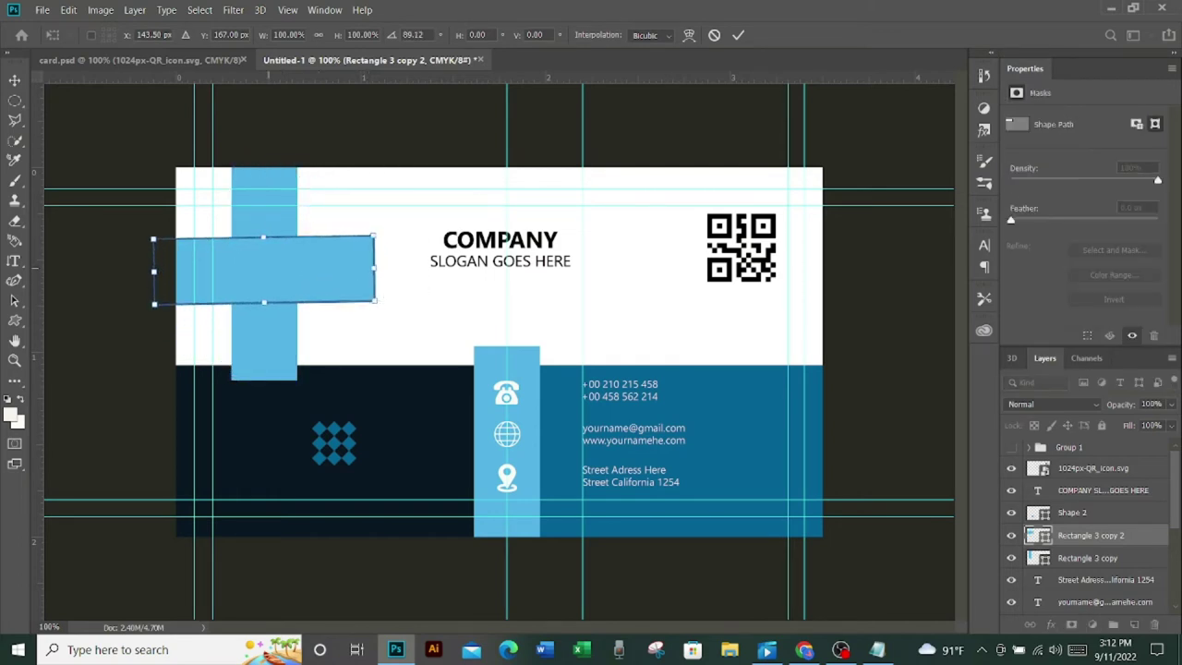
drag(323, 249, 959, 226)
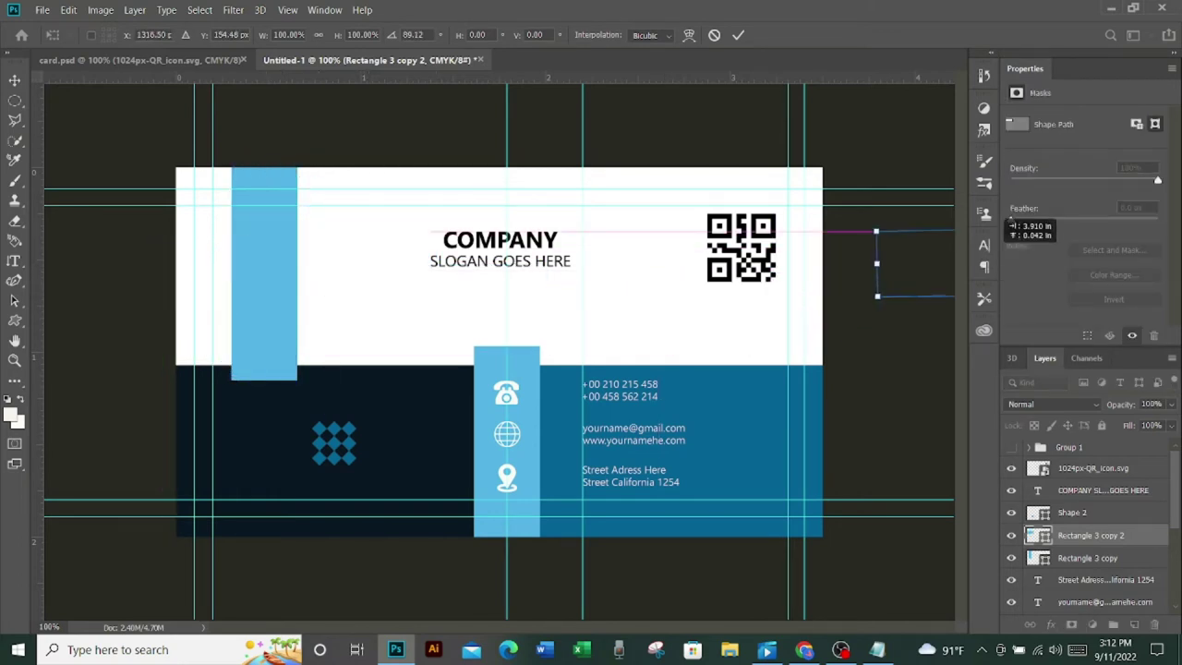
mouse_move(957, 227)
mouse_down()
mouse_move(916, 222)
mouse_move(909, 202)
mouse_up()
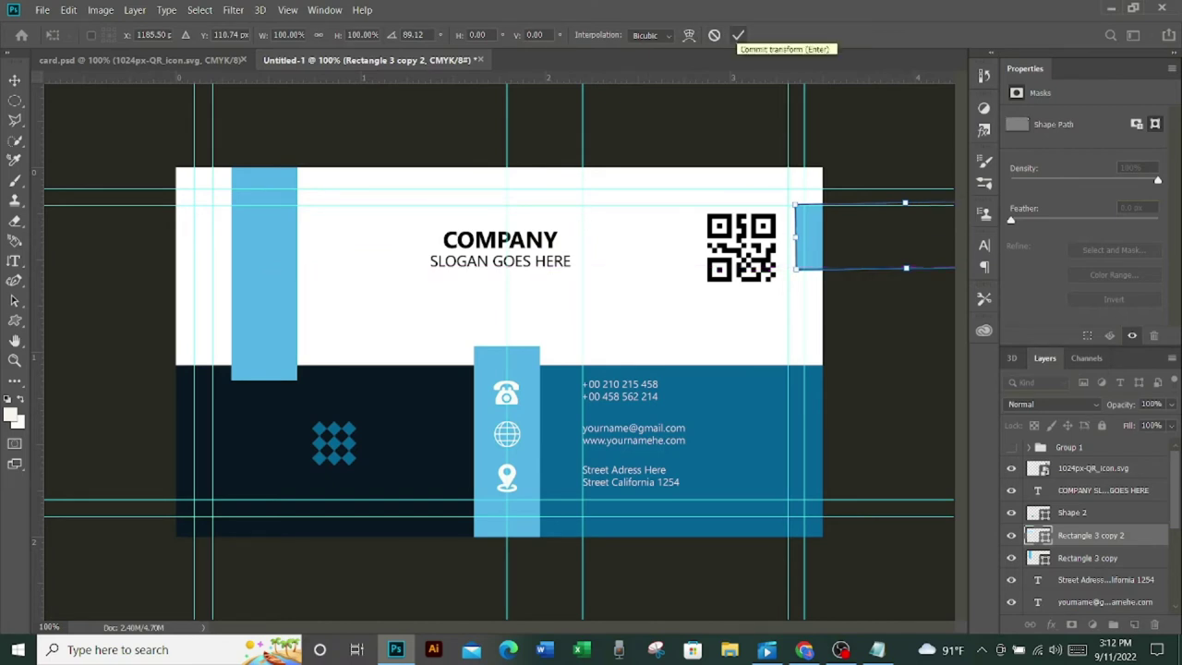
drag(816, 231, 810, 230)
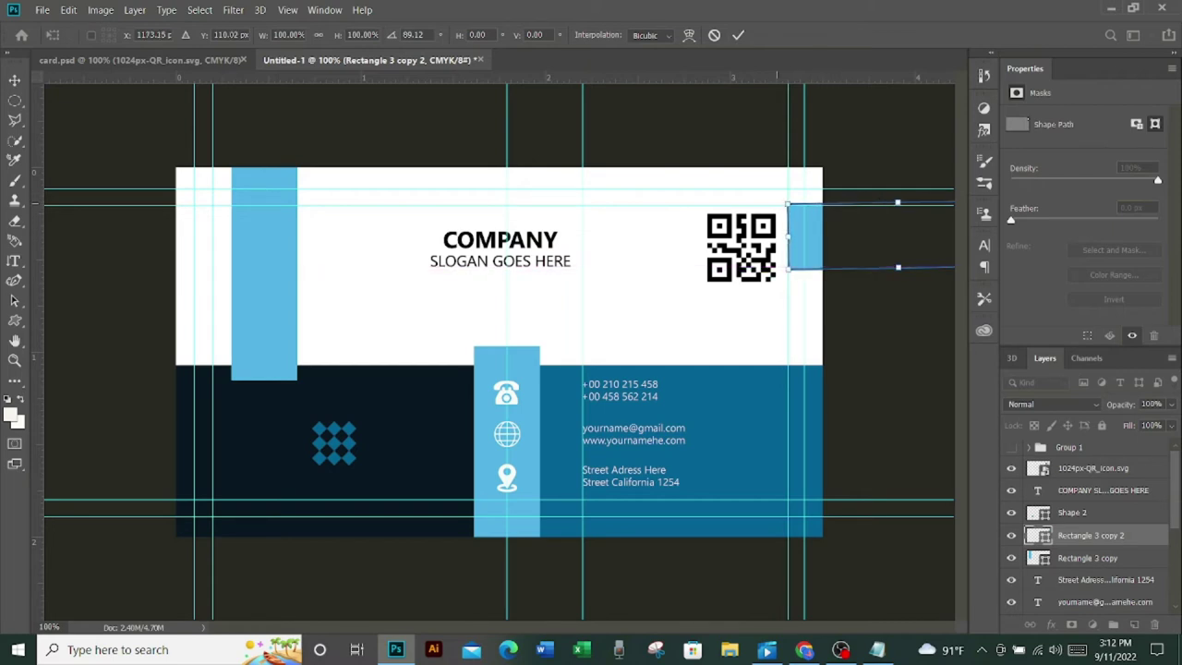
drag(785, 195, 787, 187)
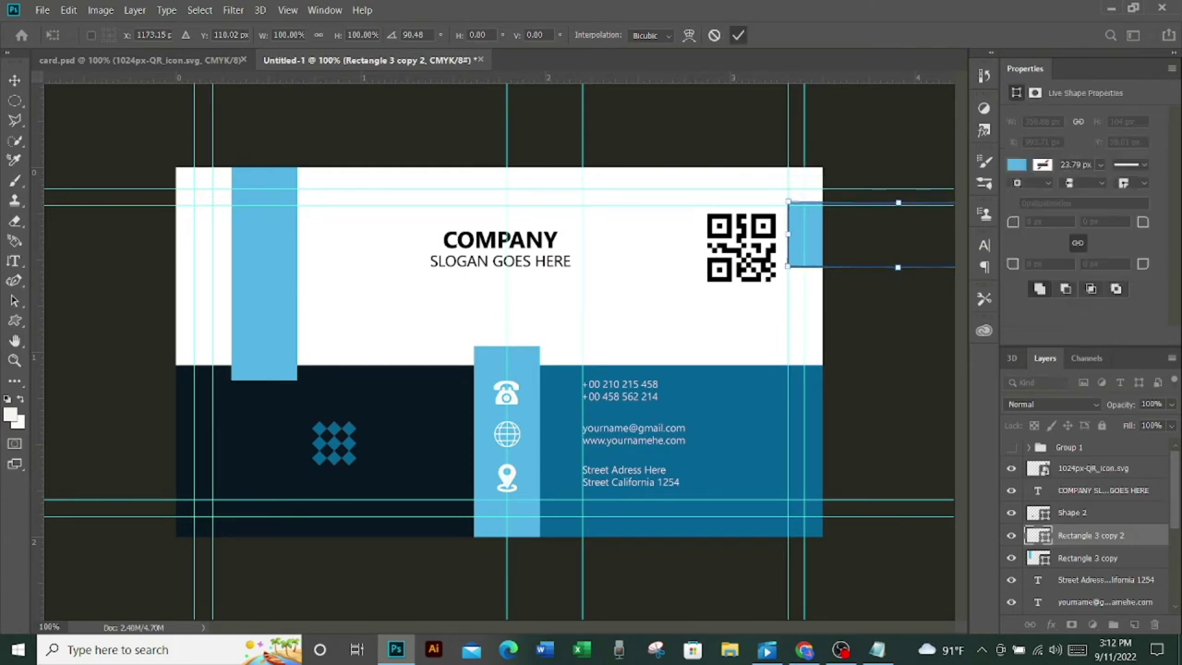
click(738, 35)
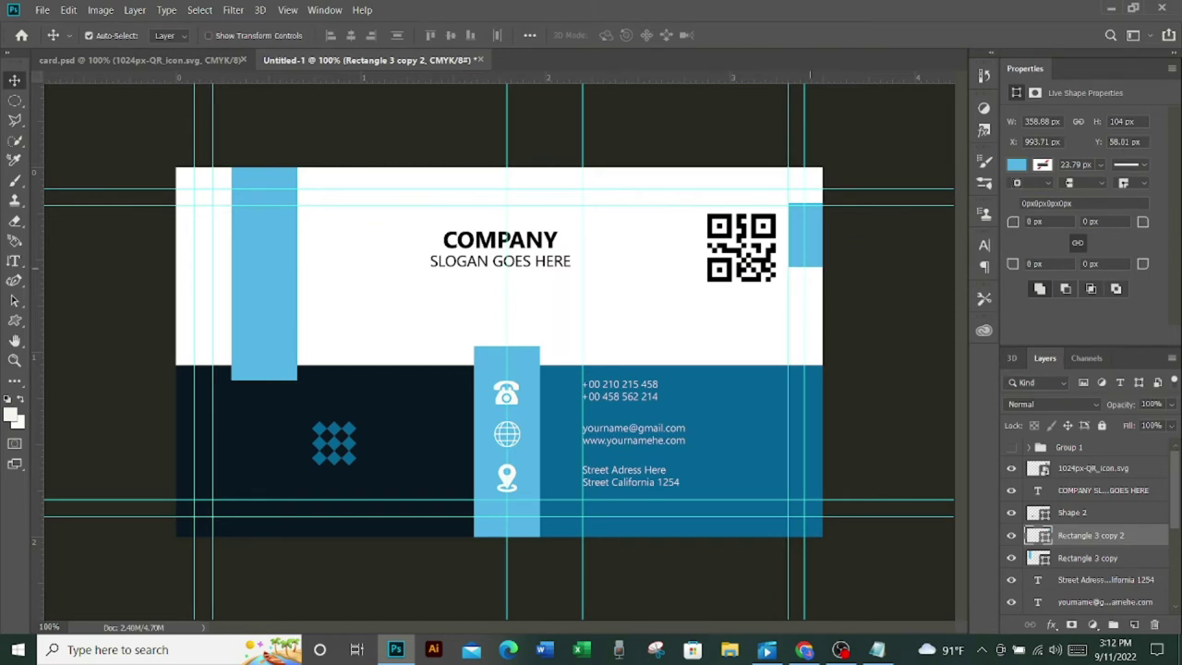
drag(810, 220, 810, 233)
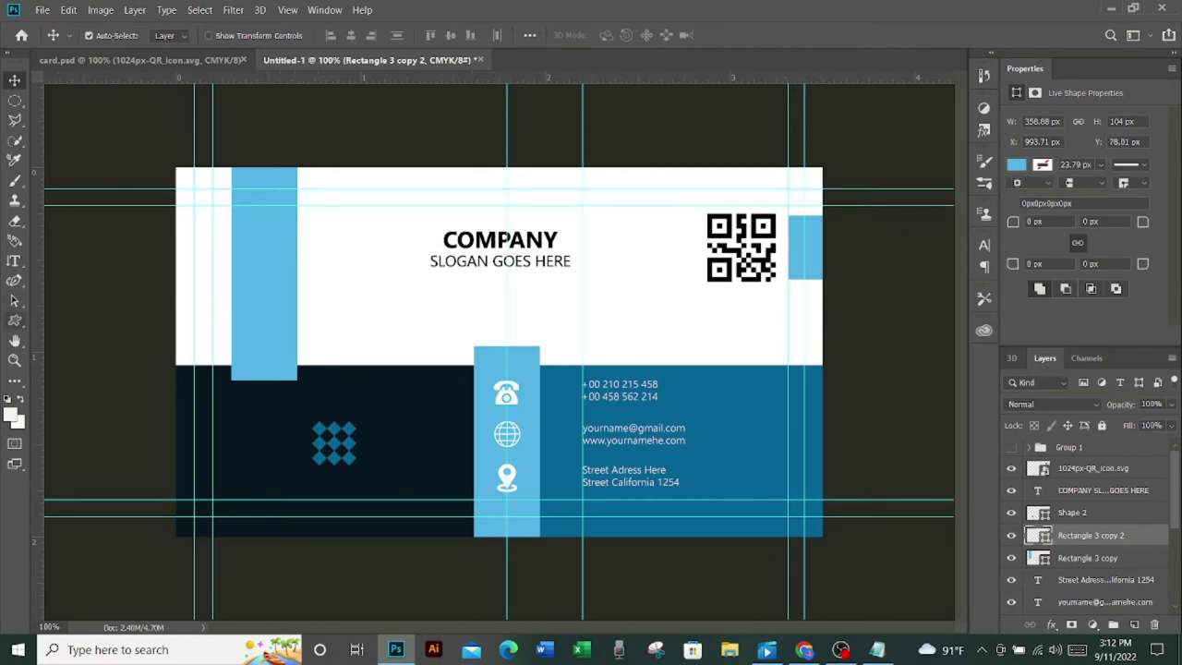
drag(15, 320, 74, 378)
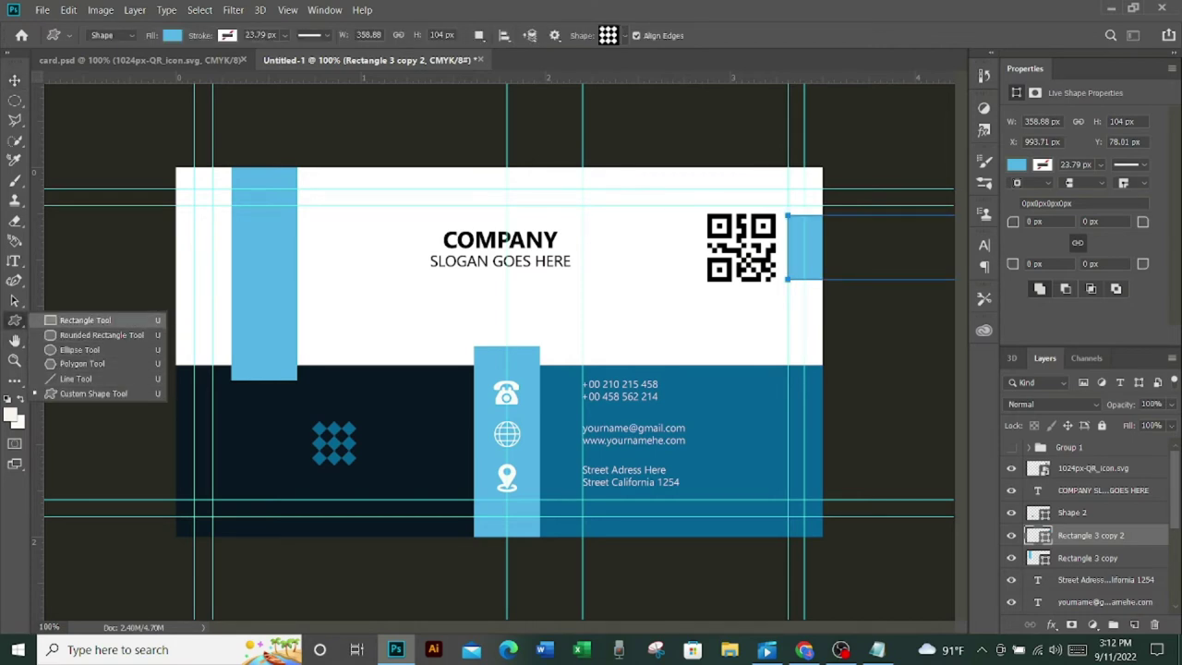
- On a new layer, draw a thin rectangle and give it a dark fill
click(85, 319)
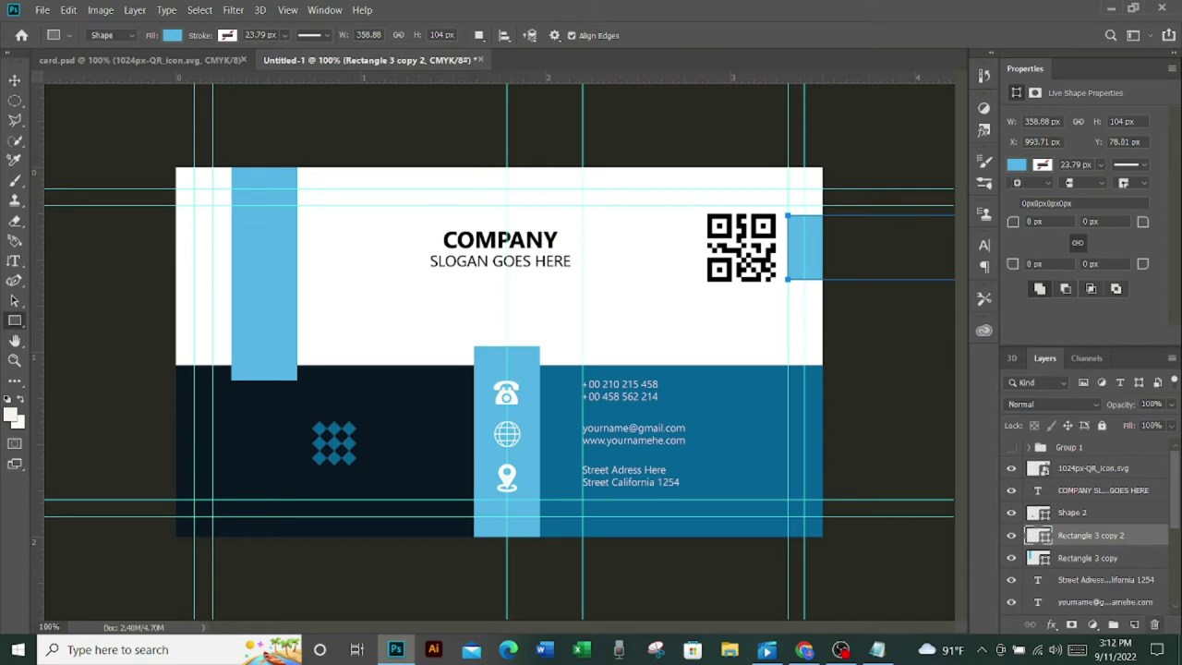
click(1137, 624)
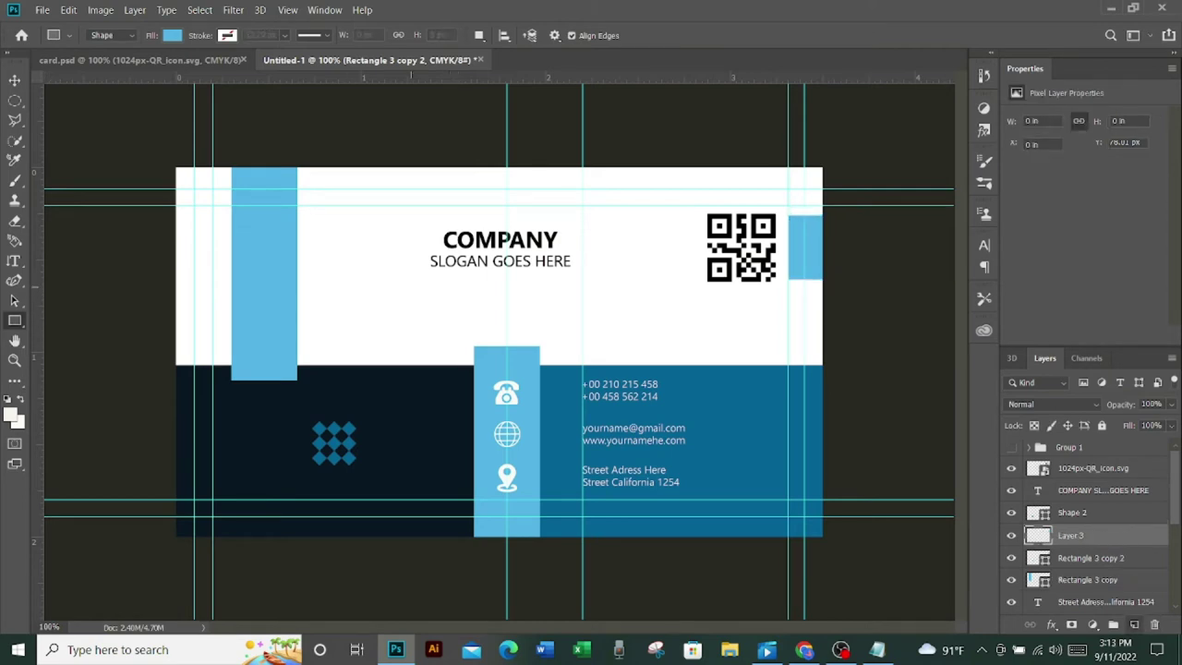
drag(412, 285, 454, 286)
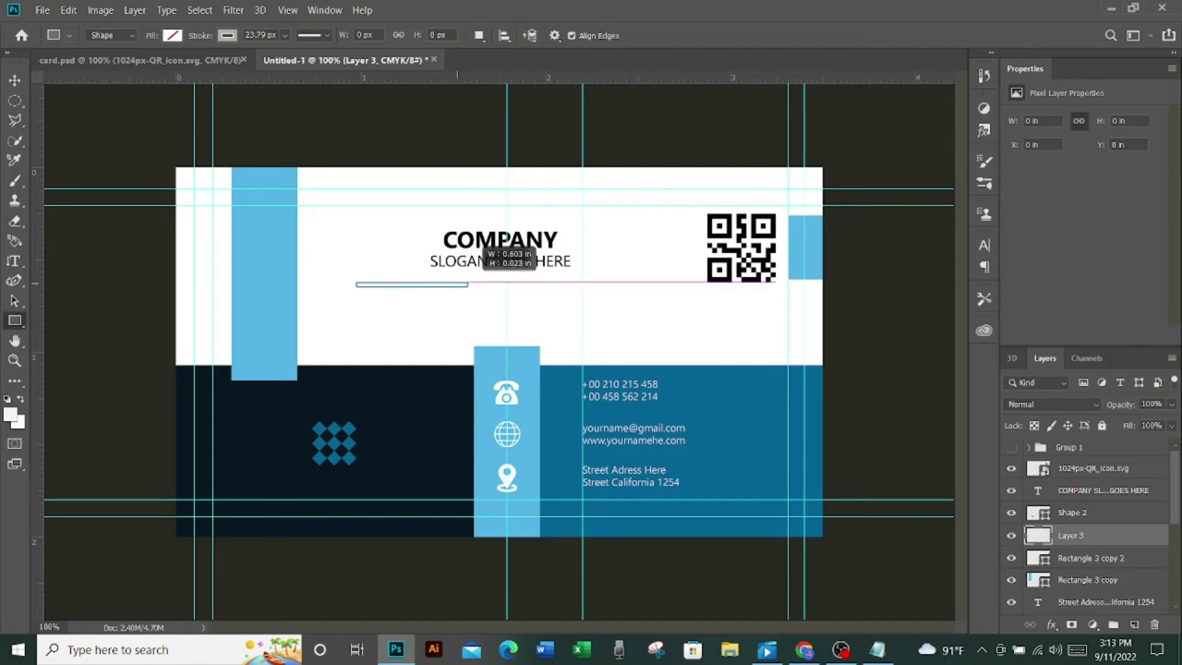
drag(454, 286, 486, 286)
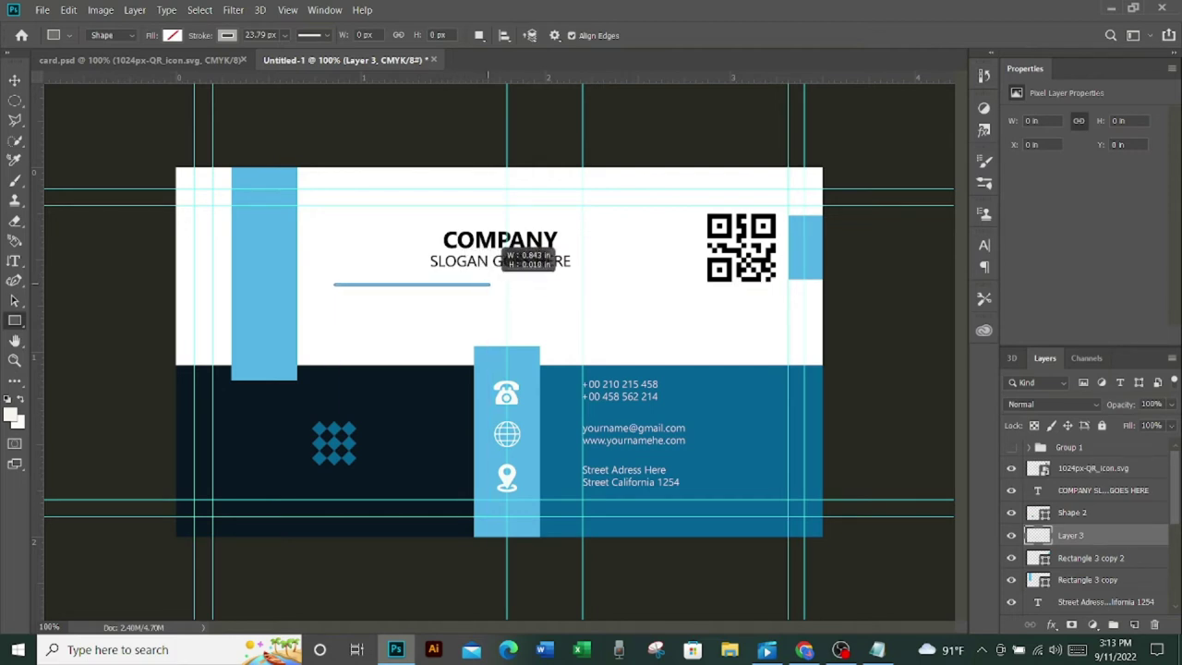
drag(486, 285, 490, 288)
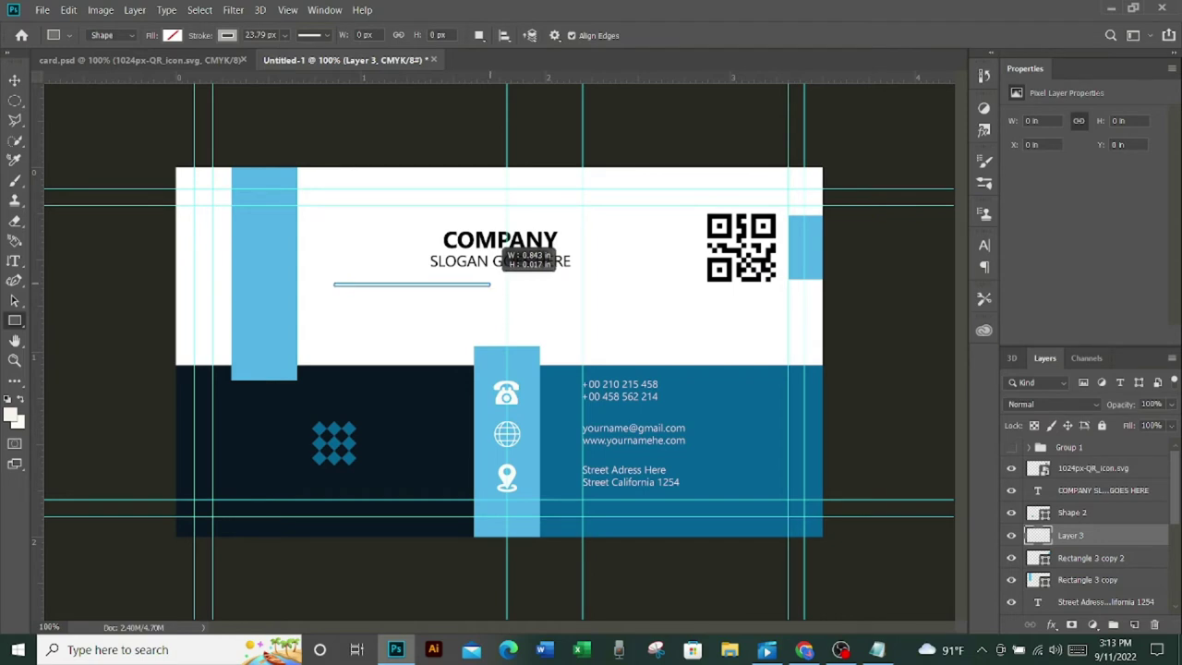
drag(490, 287, 490, 287)
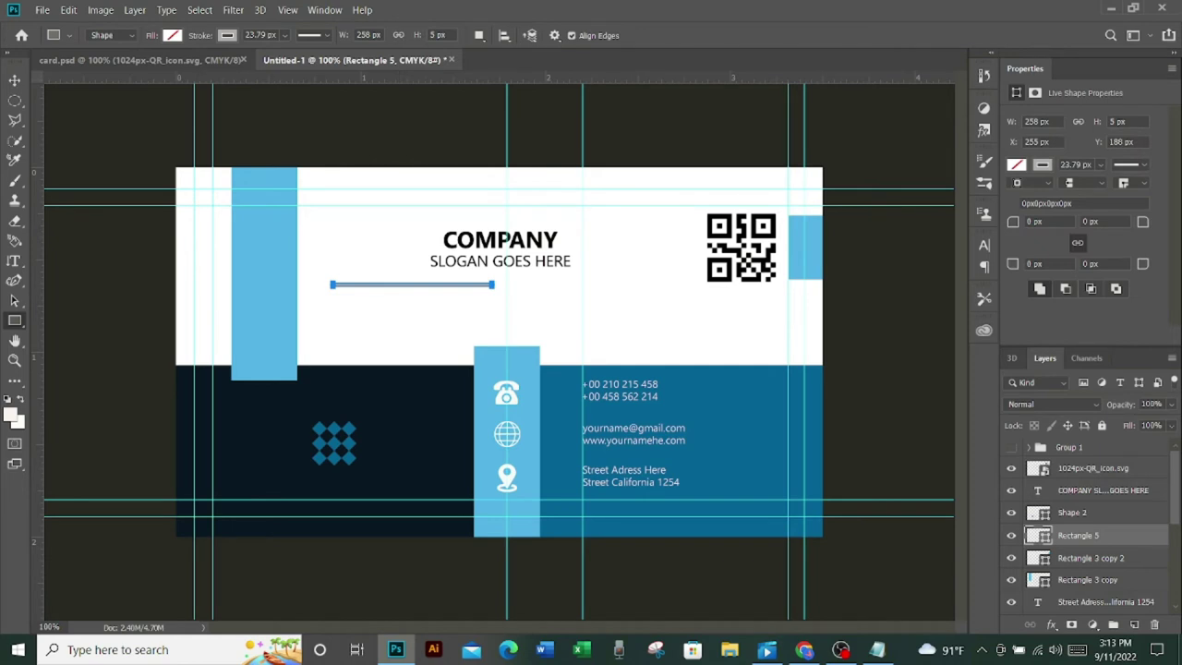
click(172, 35)
click(191, 64)
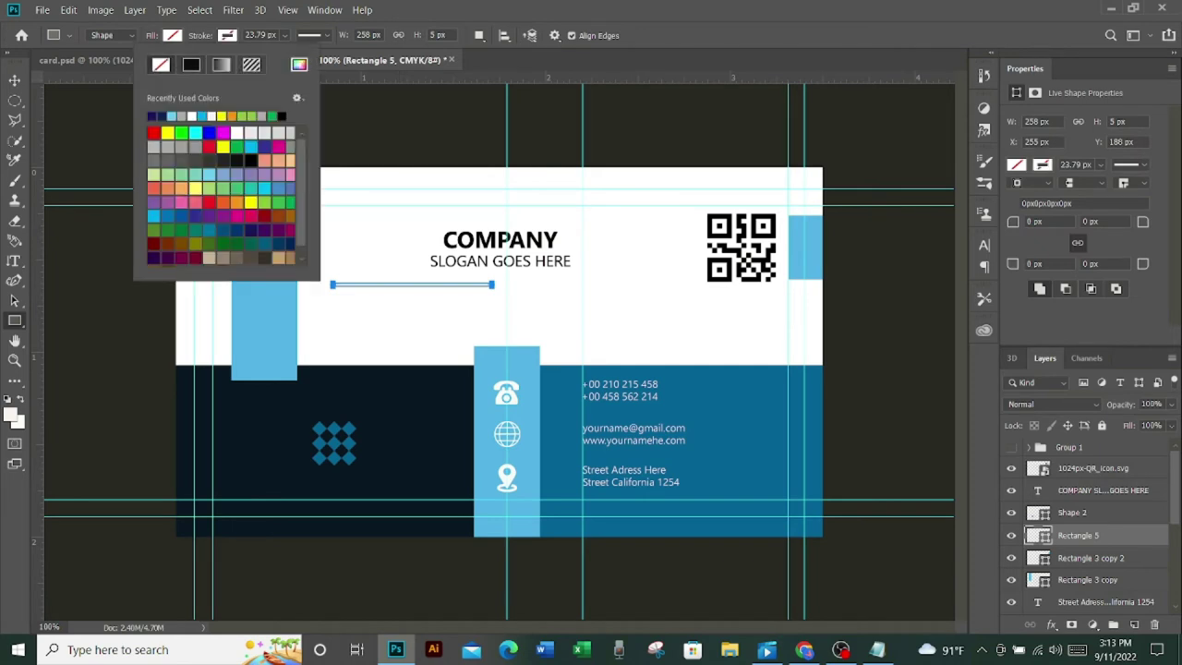
click(172, 35)
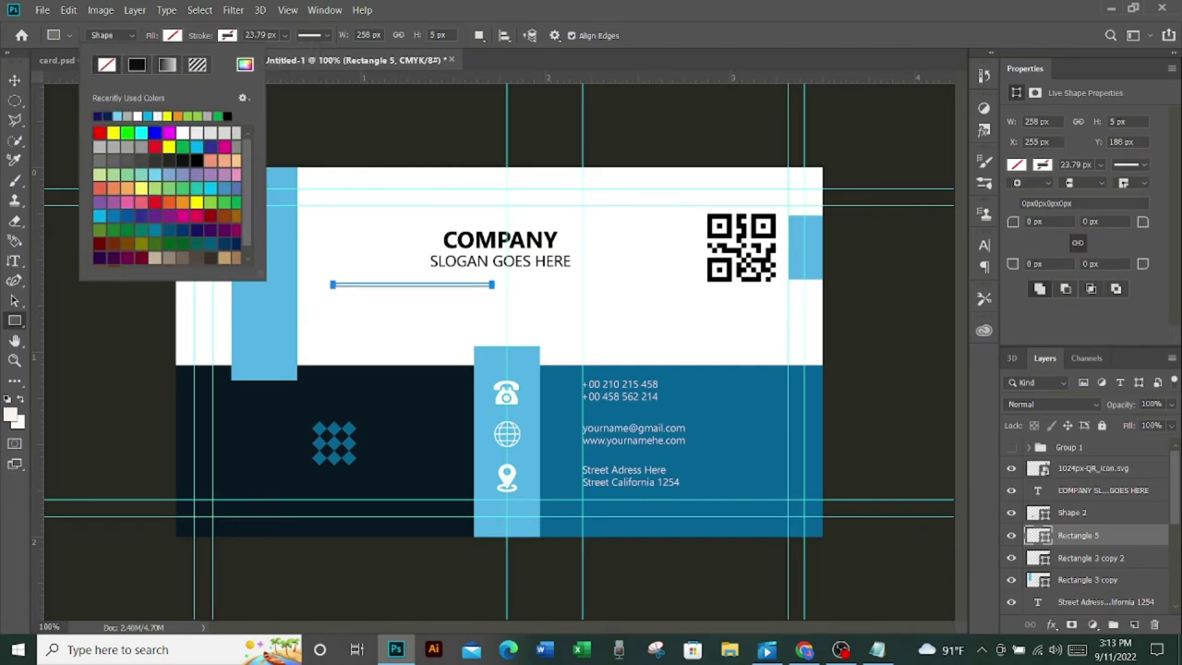
click(136, 63)
click(97, 116)
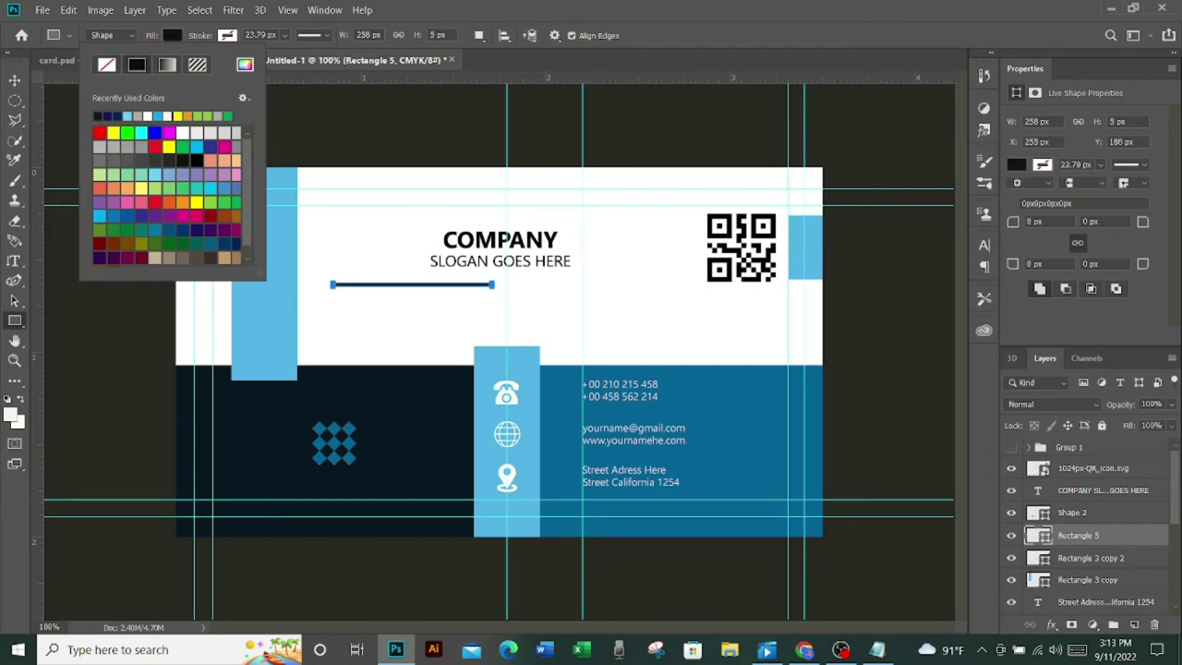
- Move the dark line under the slogan and duplicate it shifted slightly left
key(v)
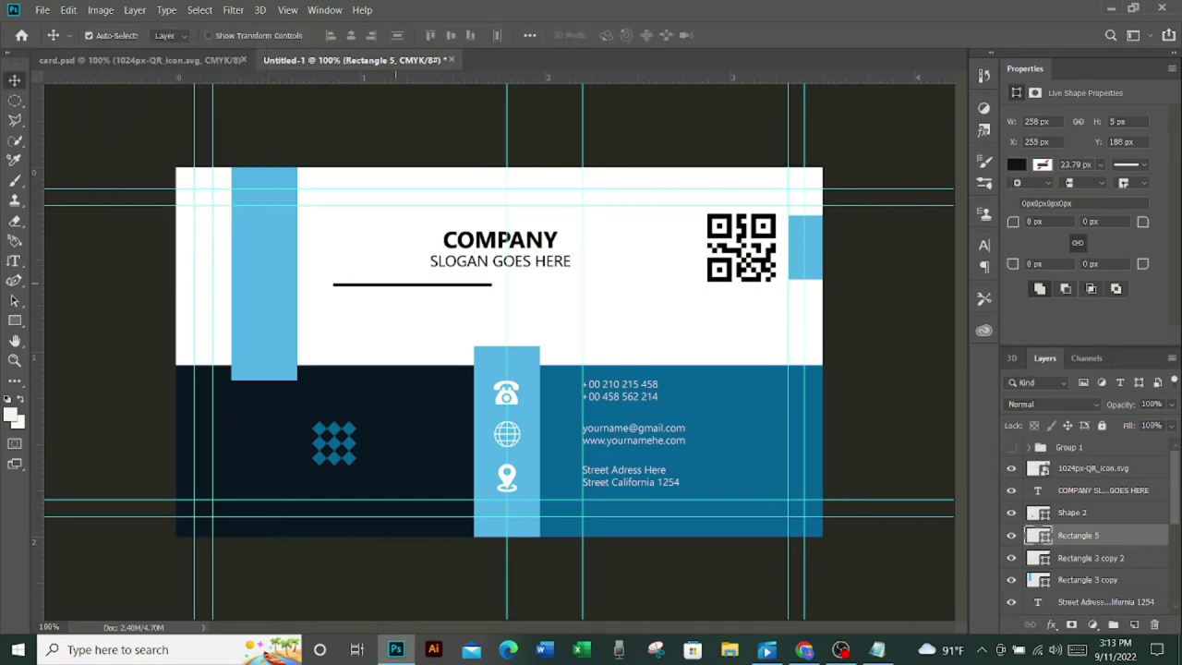
mouse_move(394, 289)
mouse_down()
mouse_move(505, 278)
mouse_move(522, 246)
mouse_move(484, 249)
mouse_up()
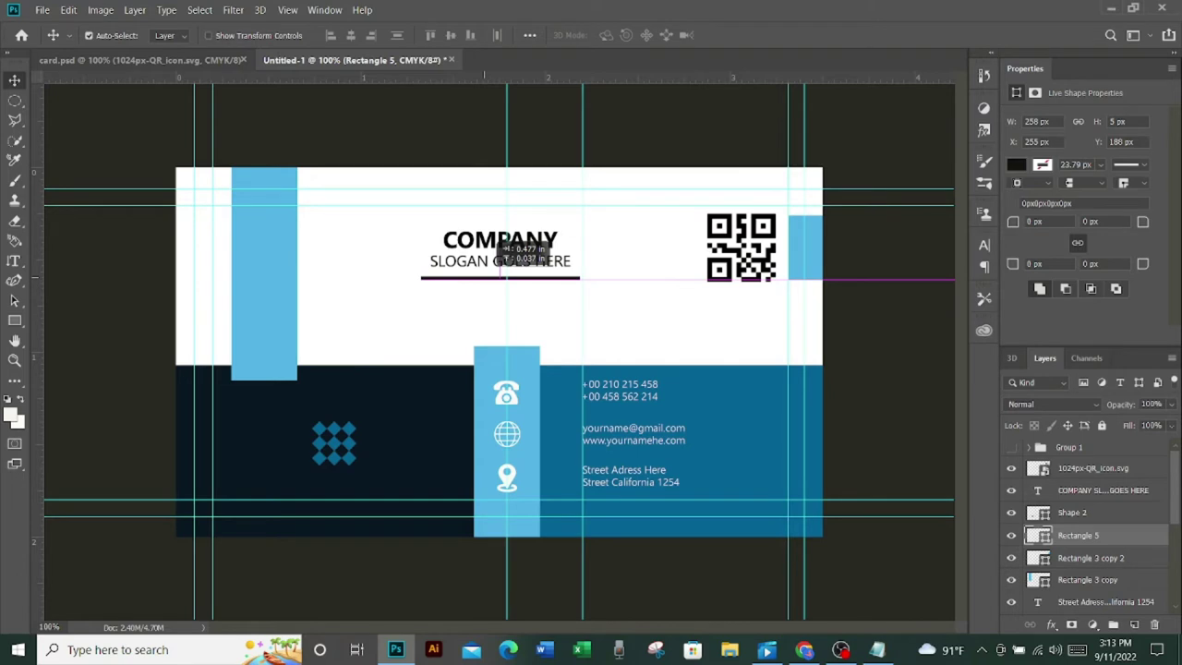
key(ctrl+alt+t)
drag(506, 250, 436, 251)
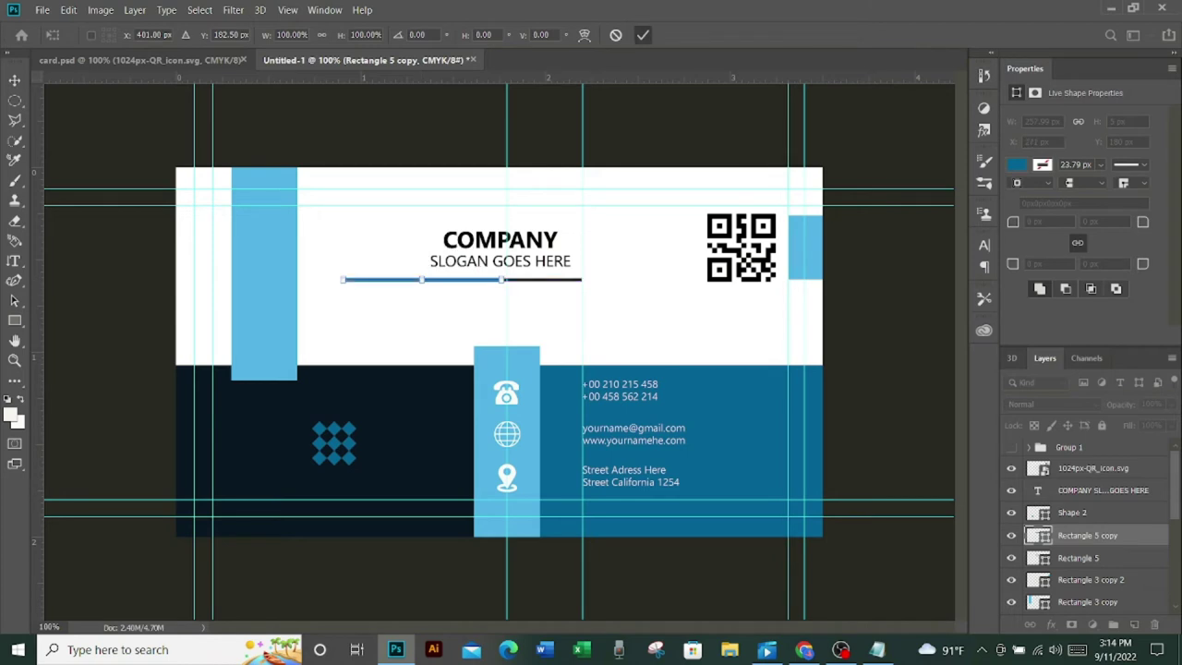
- Commit the line copy, select both Rectangle 5 layers and merge them, then undo the merge
click(642, 35)
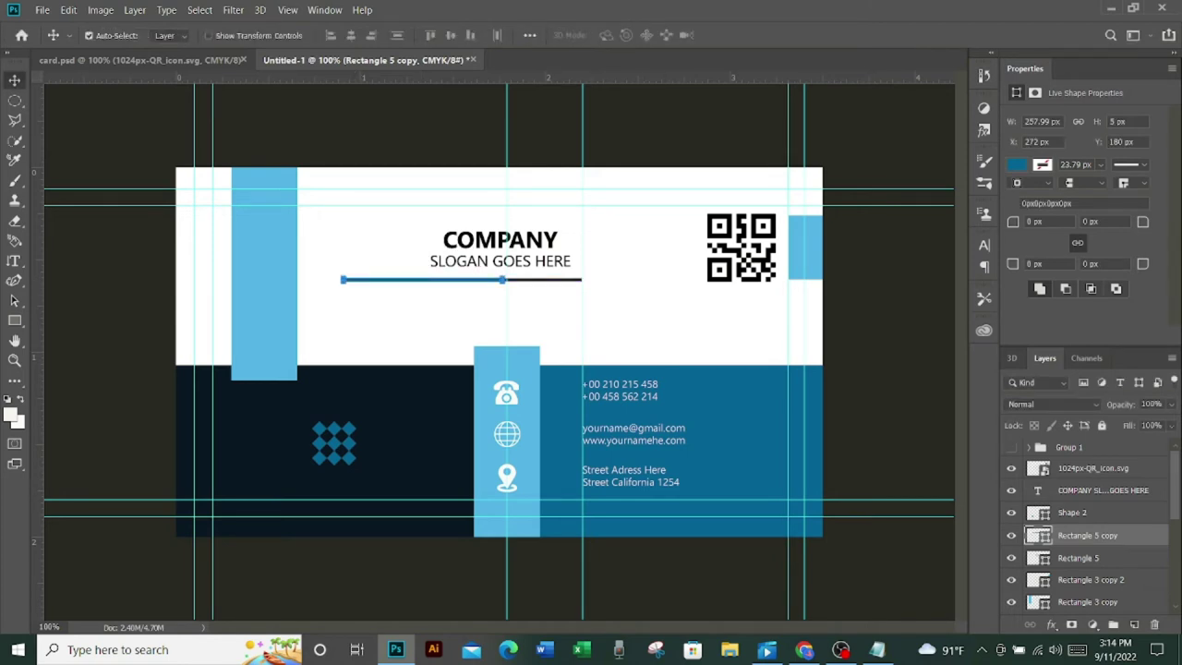
click(1028, 468)
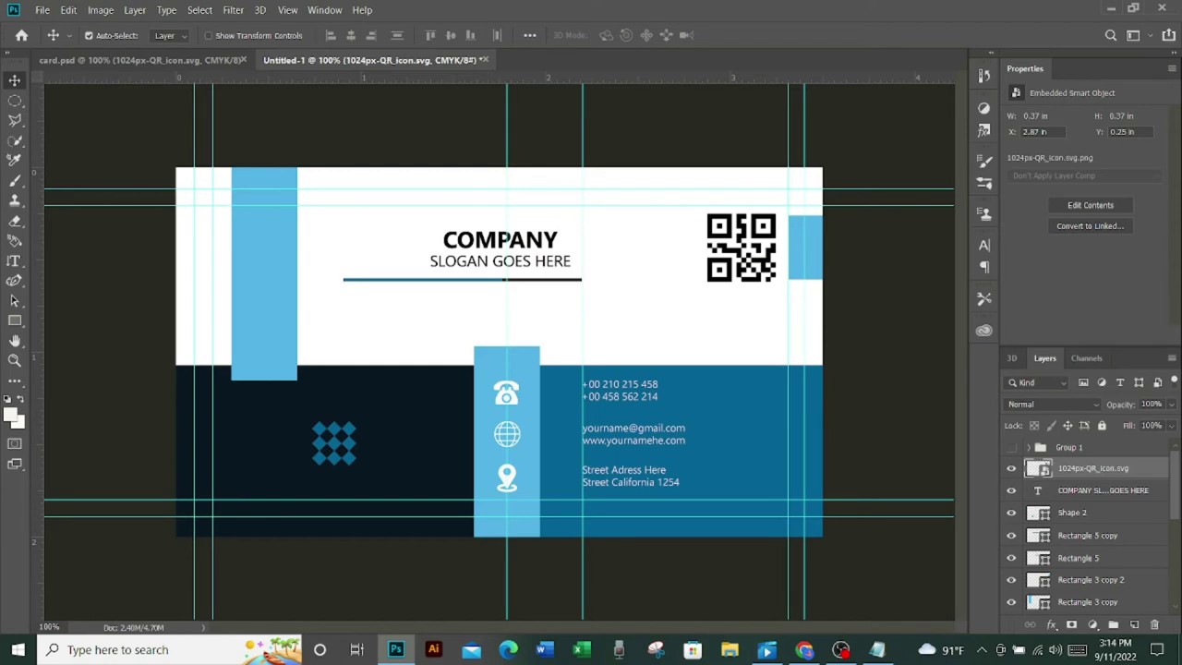
click(1031, 535)
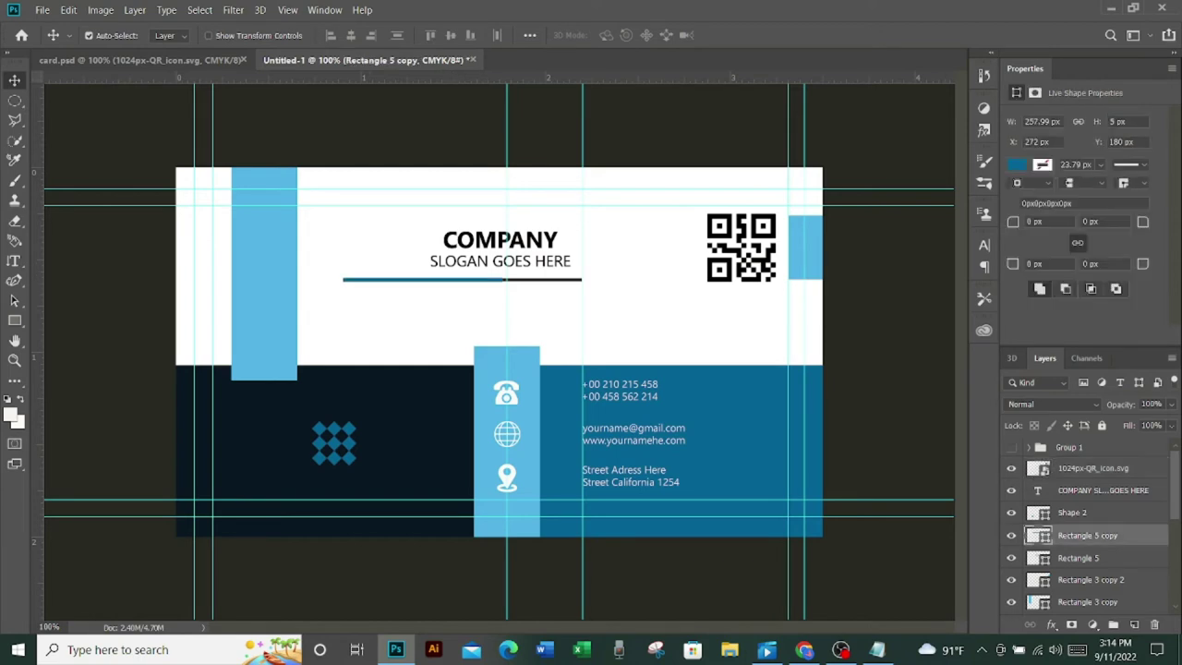
click(1031, 558)
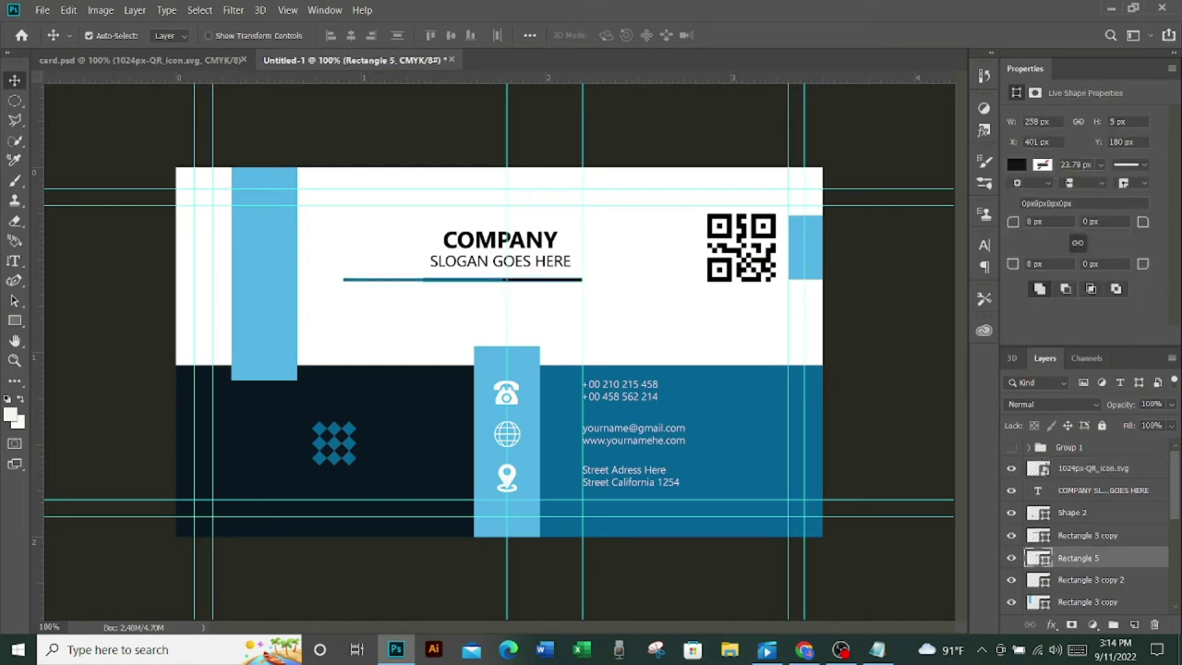
ctrl+click(1031, 535)
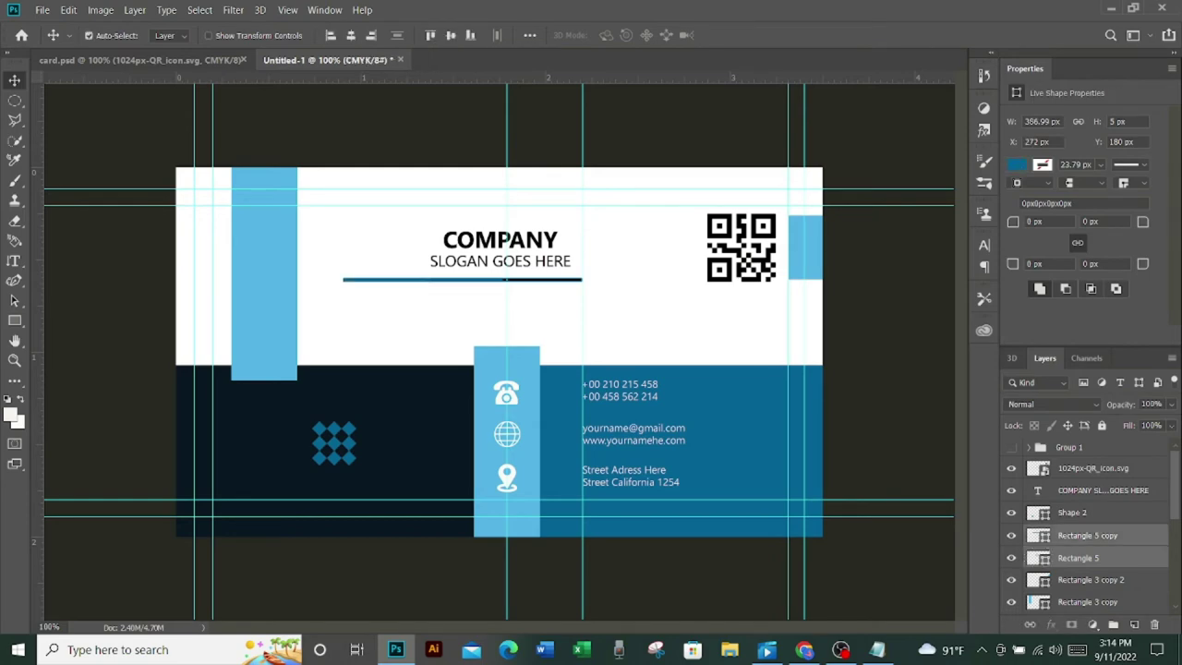
right_click(1071, 536)
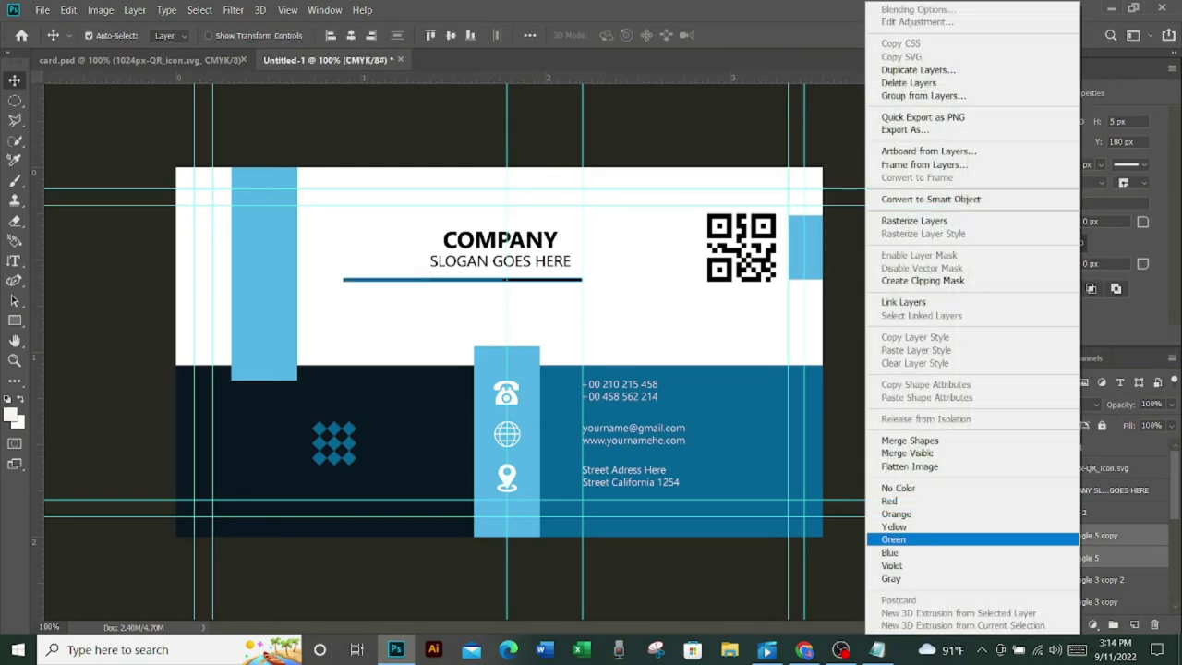
click(1015, 440)
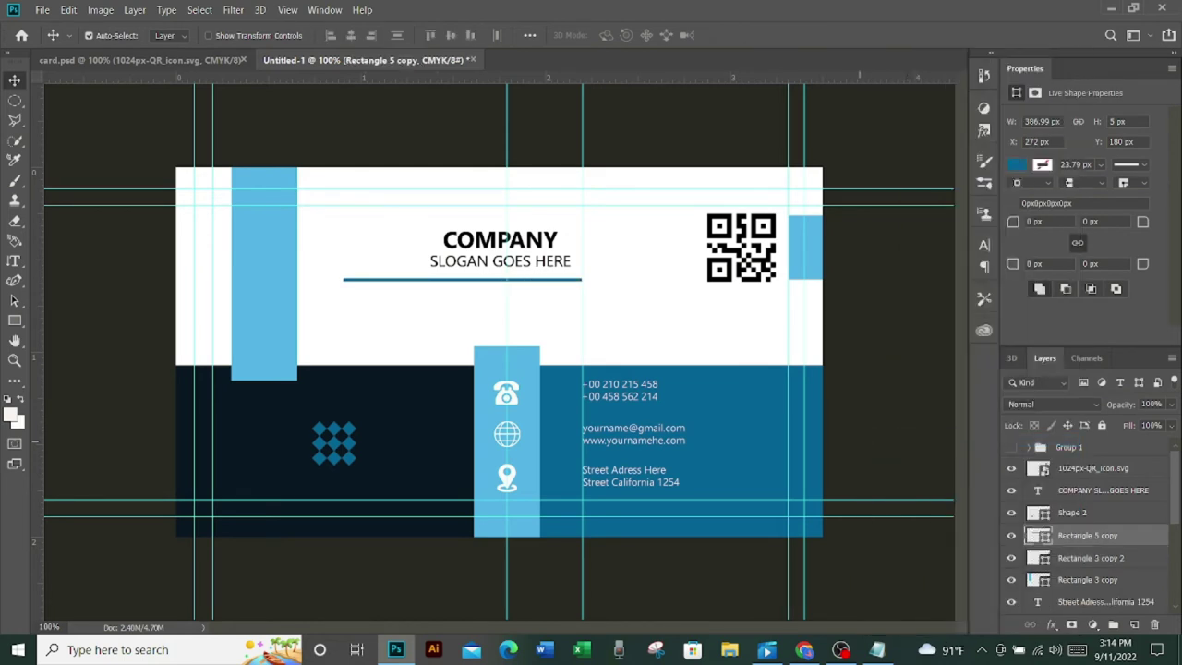
key(ctrl)
key(ctrl+z)
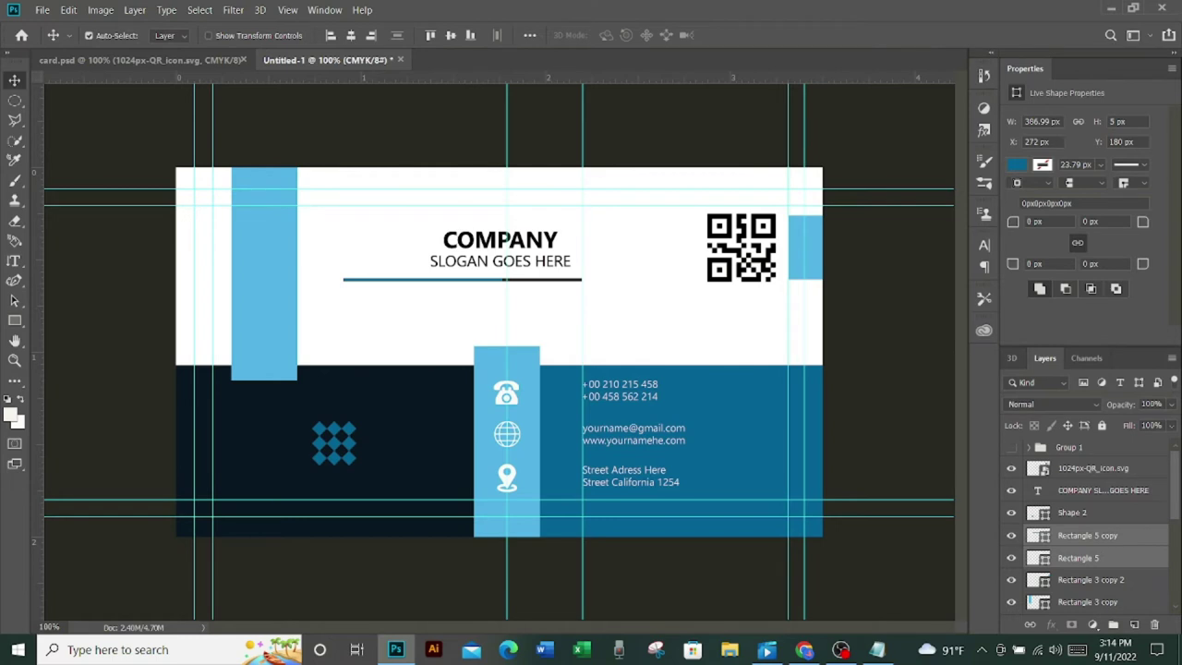
key(ctrl)
- Re-transform the slogan underline, nudge it beneath the slogan, and show Group 1
key(ctrl+t)
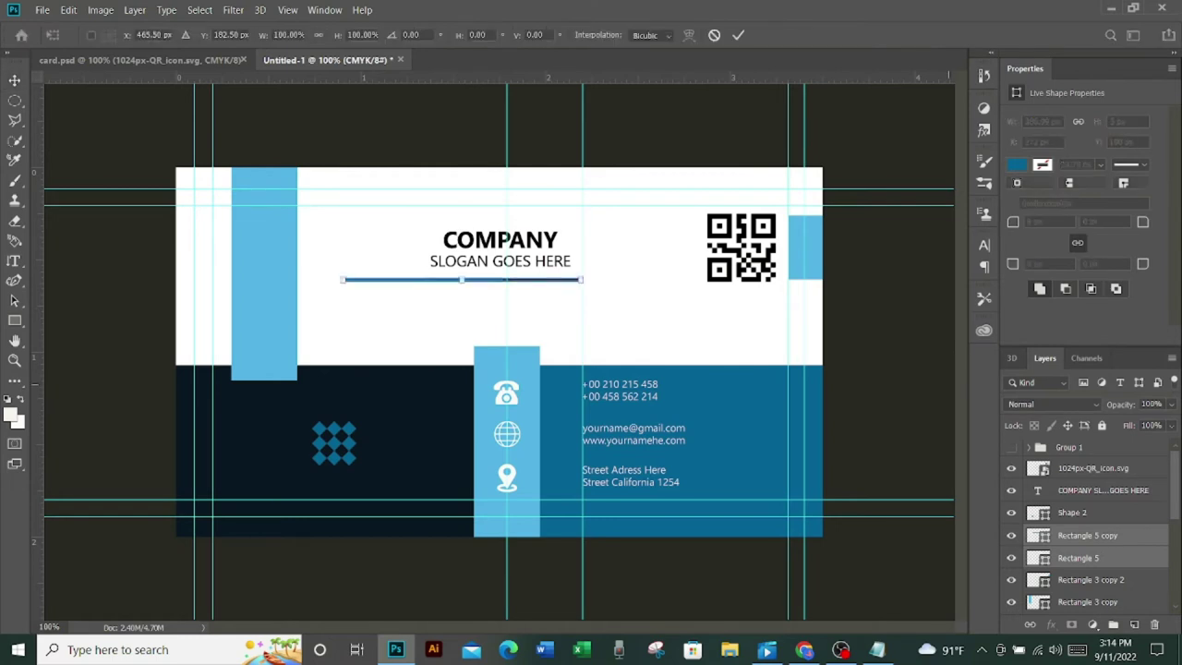
key(Return)
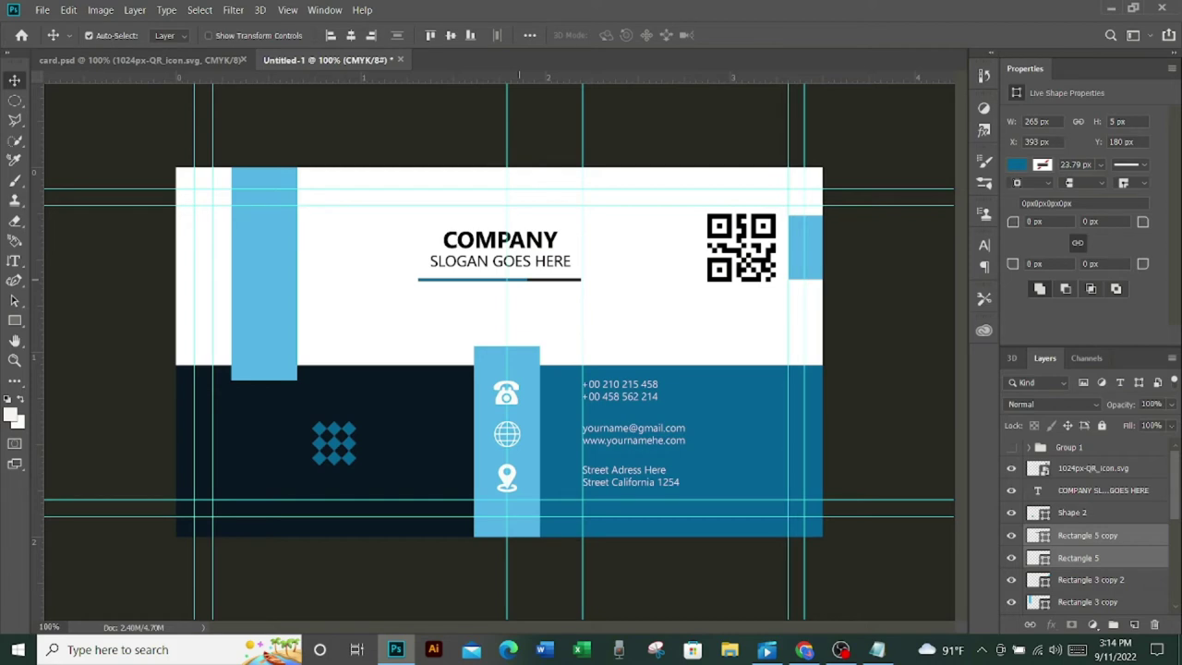
drag(520, 278, 523, 272)
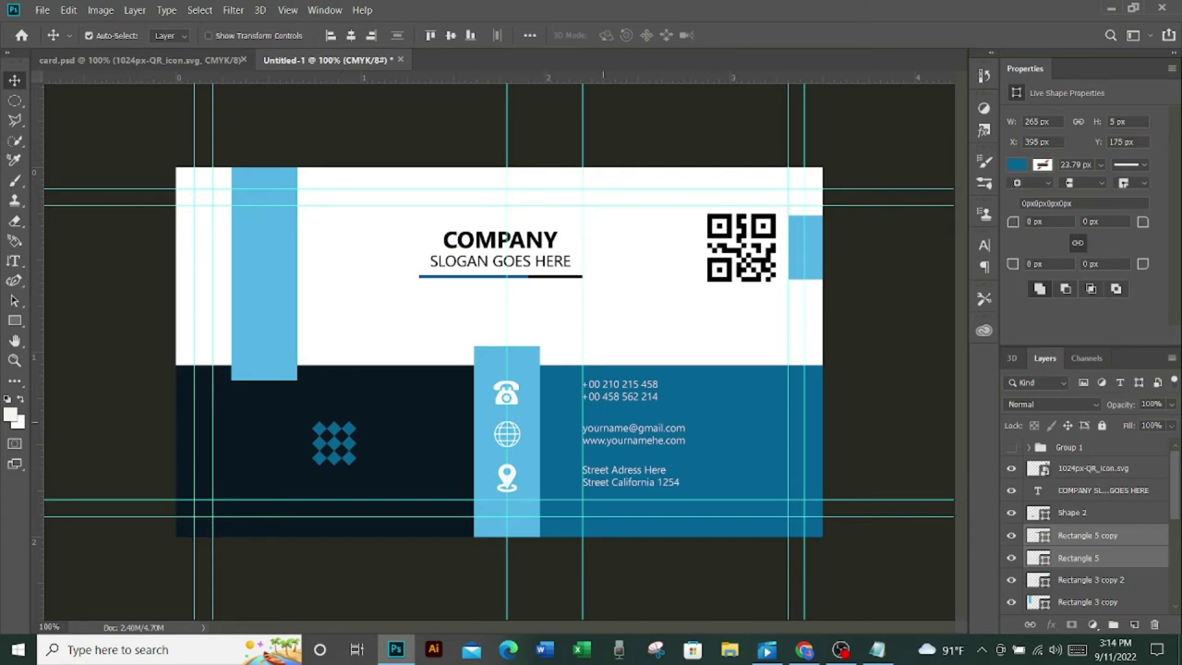
click(1011, 447)
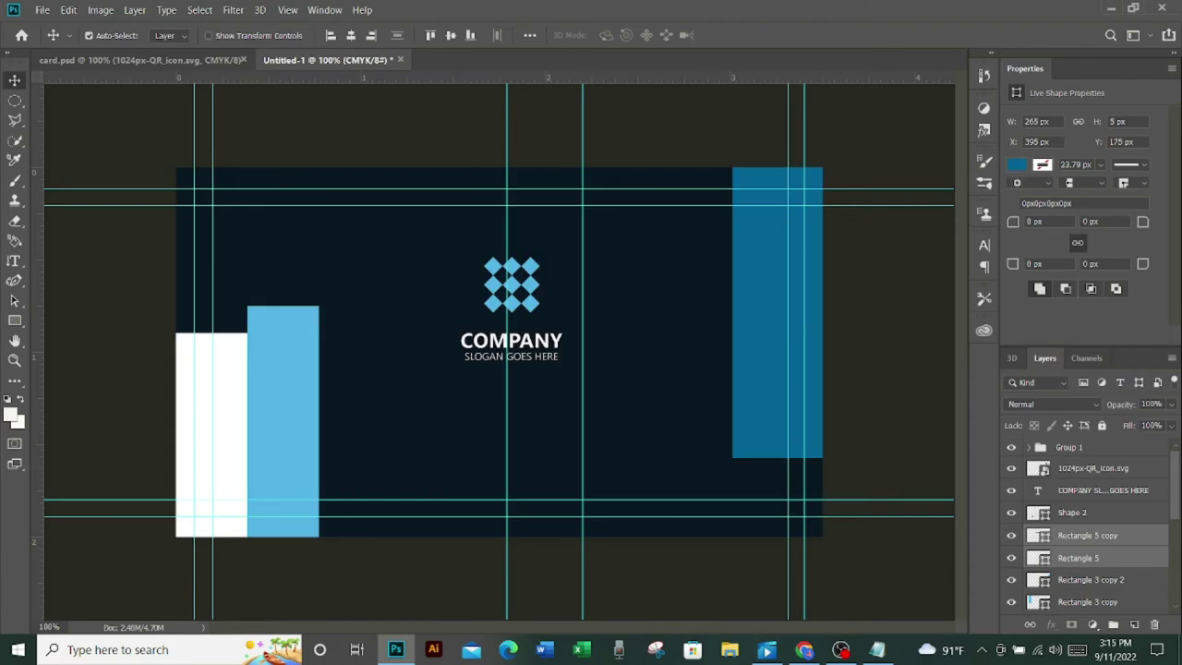
- Toggle Group 1 off and fill in the new 3.5 × 2 in, 300 ppi CMYK CARD1.0 document
click(1011, 447)
click(1012, 447)
click(1012, 447)
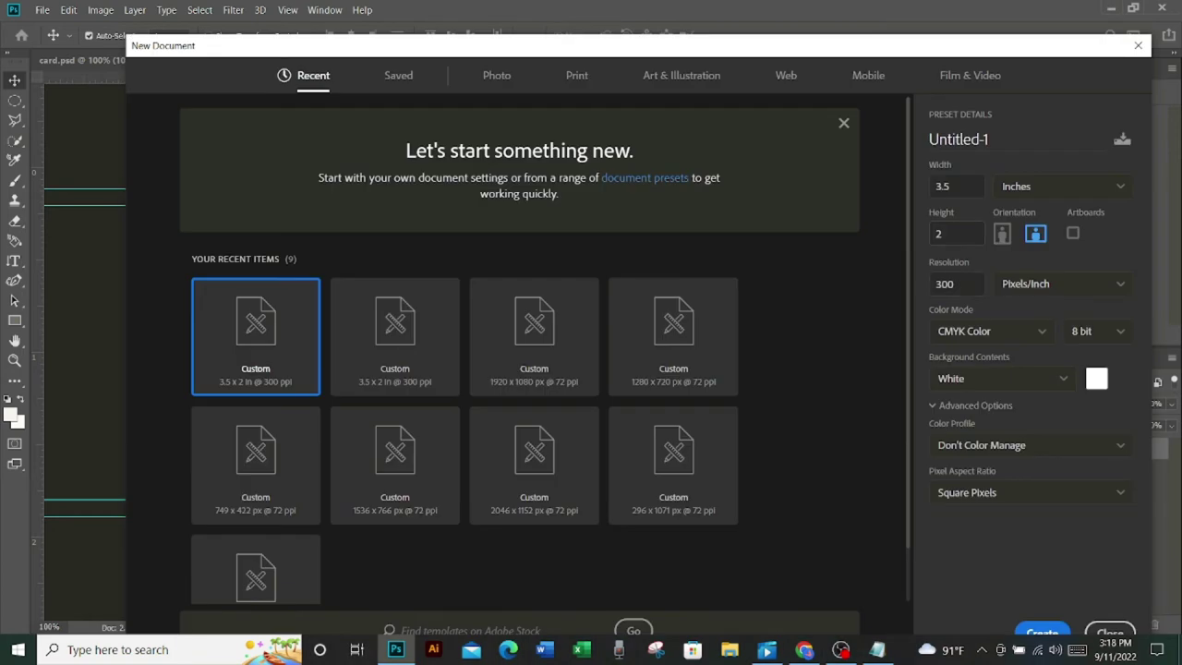
key(Tab)
key(Tab)
key(Tab)
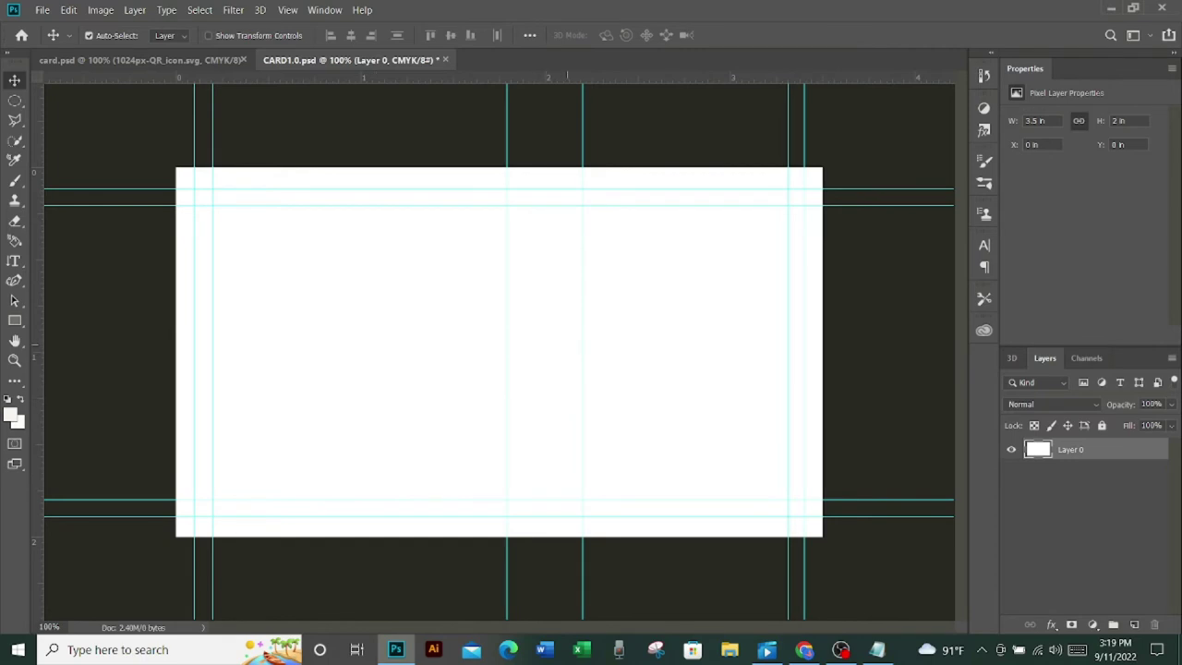
- Add a guide and draw a card-covering rectangle with no stroke and a green fill
mouse_move(567, 75)
mouse_down()
mouse_move(31, 351)
mouse_move(15, 378)
mouse_up()
key(u)
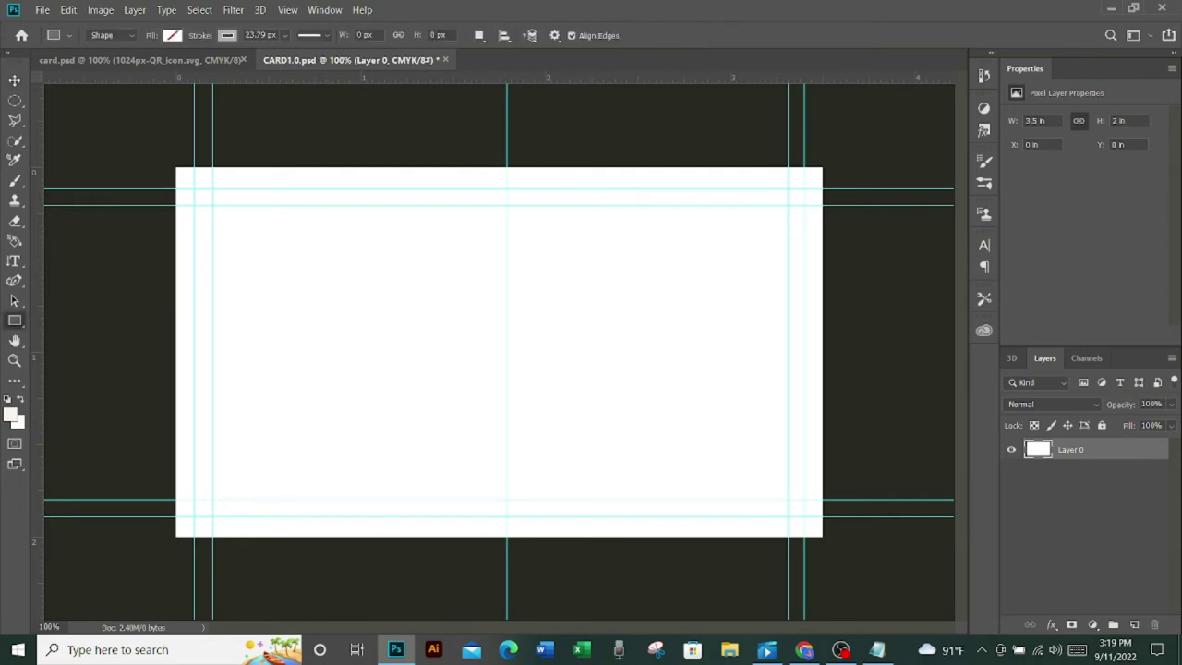
click(1134, 625)
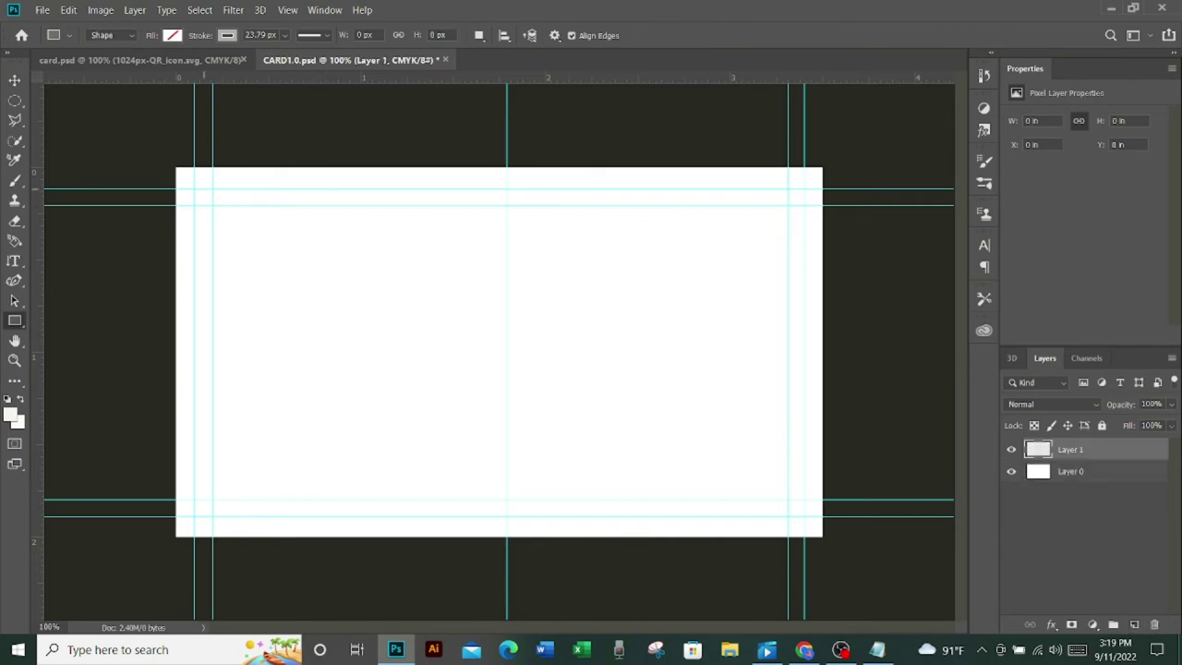
drag(379, 287, 581, 400)
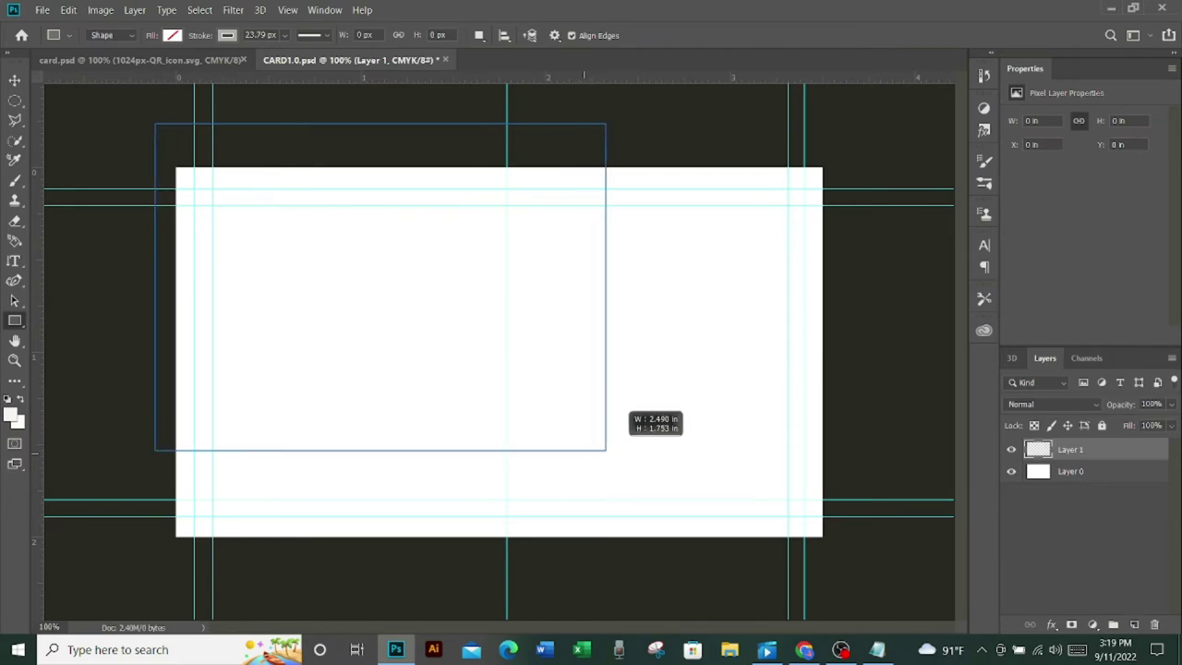
mouse_move(582, 399)
mouse_down()
mouse_move(652, 452)
mouse_move(700, 463)
mouse_up()
click(227, 35)
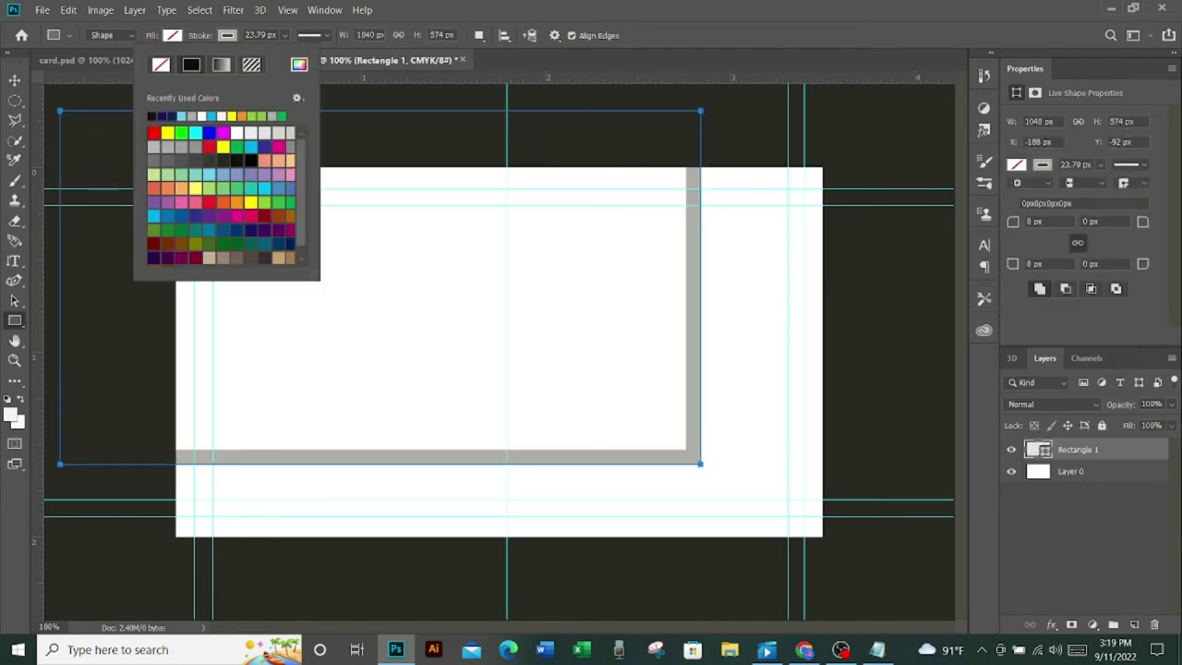
click(163, 63)
click(173, 35)
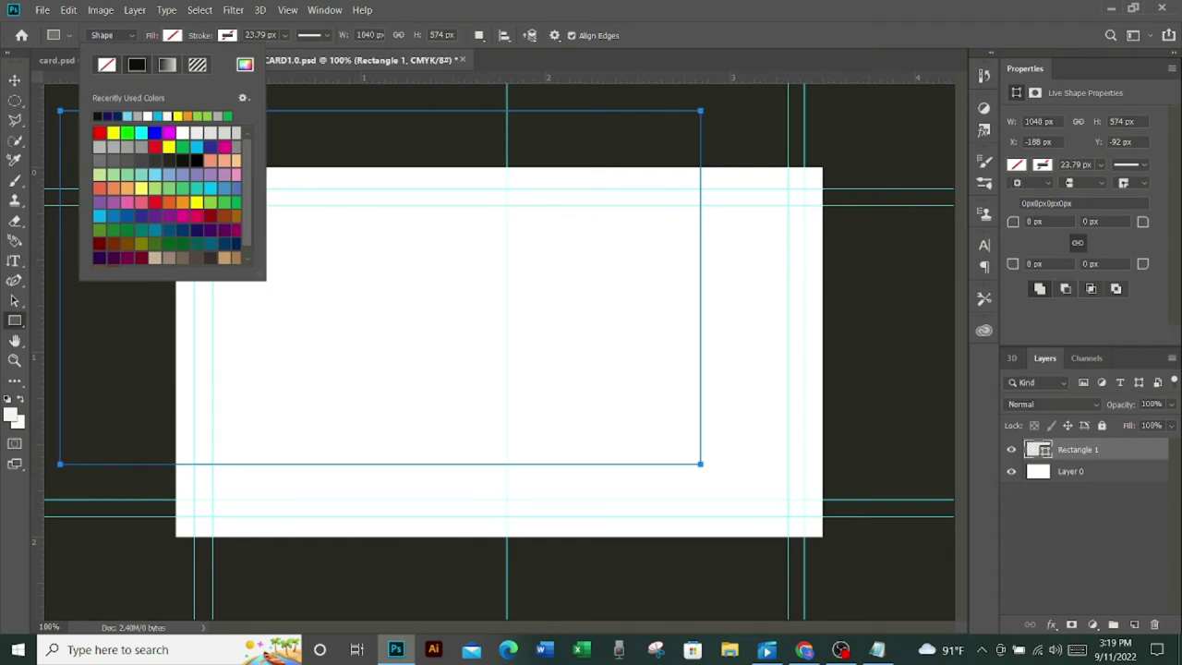
click(127, 202)
key(Escape)
key(v)
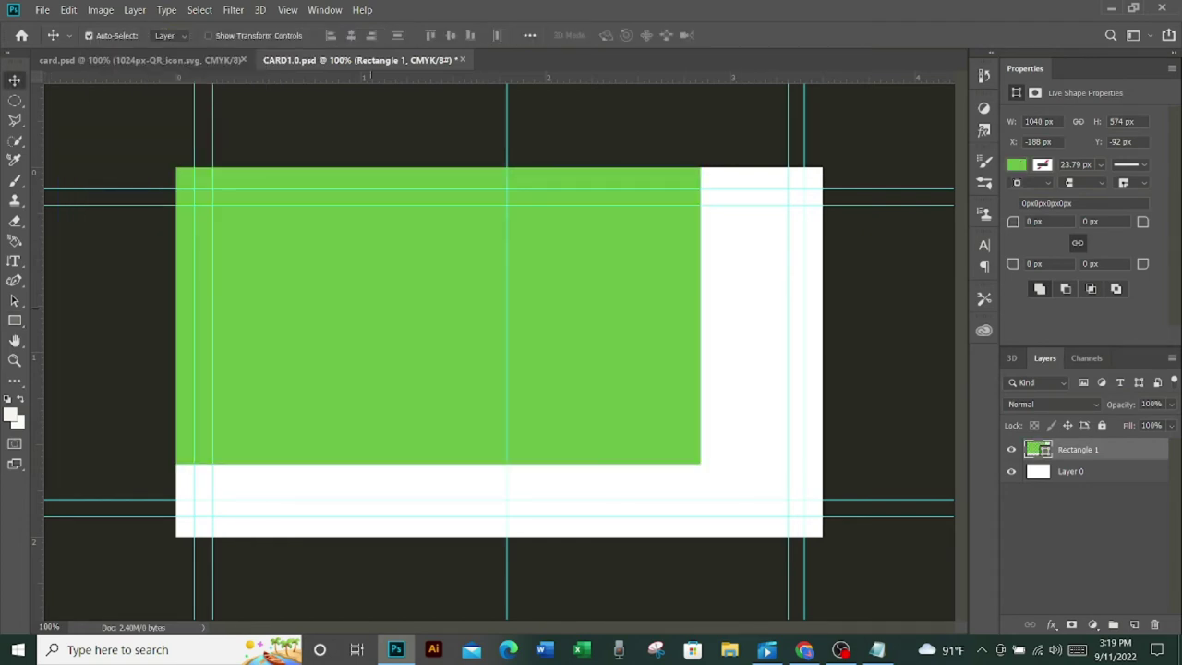
mouse_move(382, 268)
mouse_down()
mouse_move(498, 362)
mouse_move(484, 321)
mouse_up()
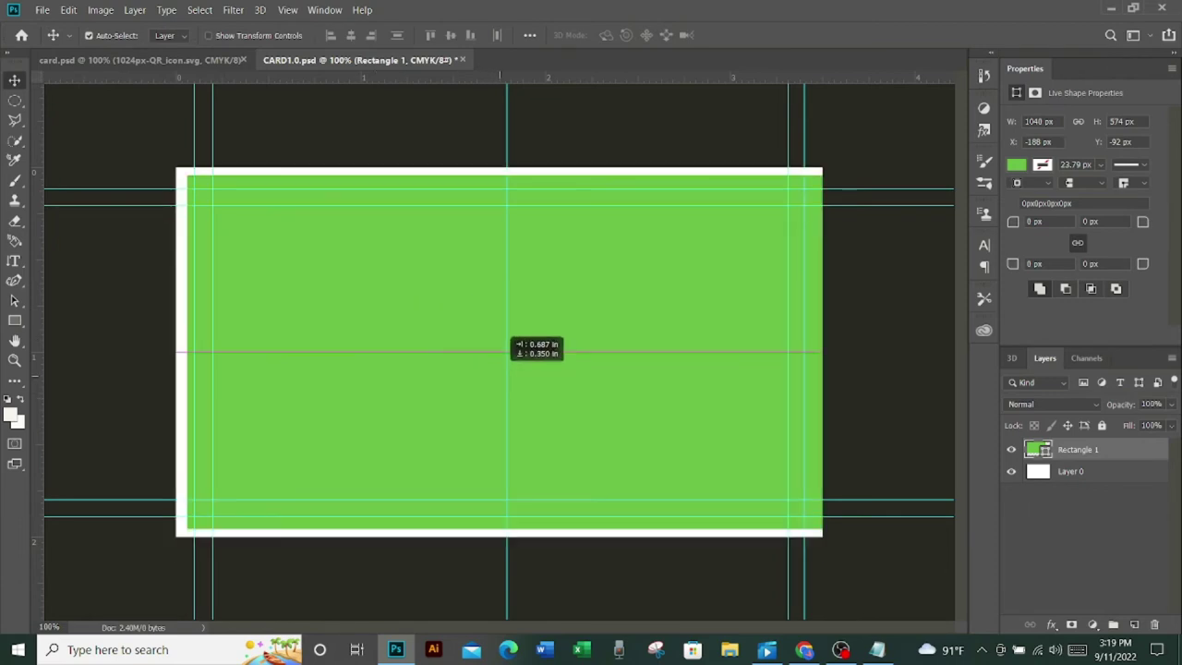
- Change the rectangle's fill to near-black #041407 and add an empty Layer 1 above it
double_click(1038, 449)
click(744, 551)
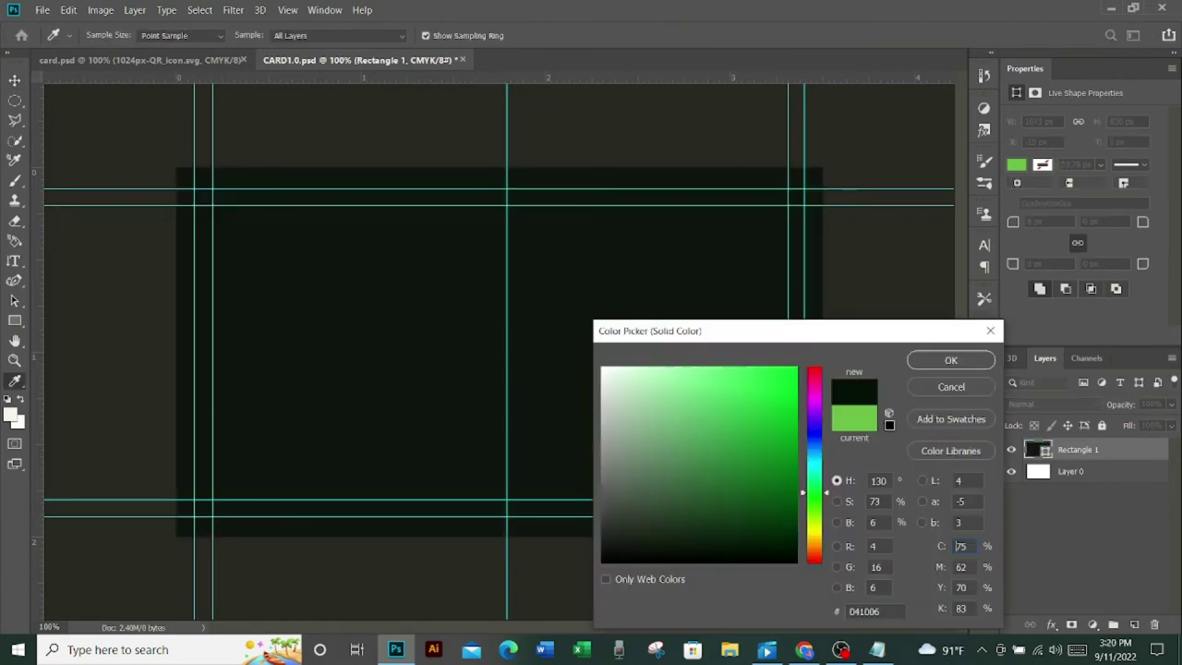
drag(744, 551, 756, 547)
click(951, 360)
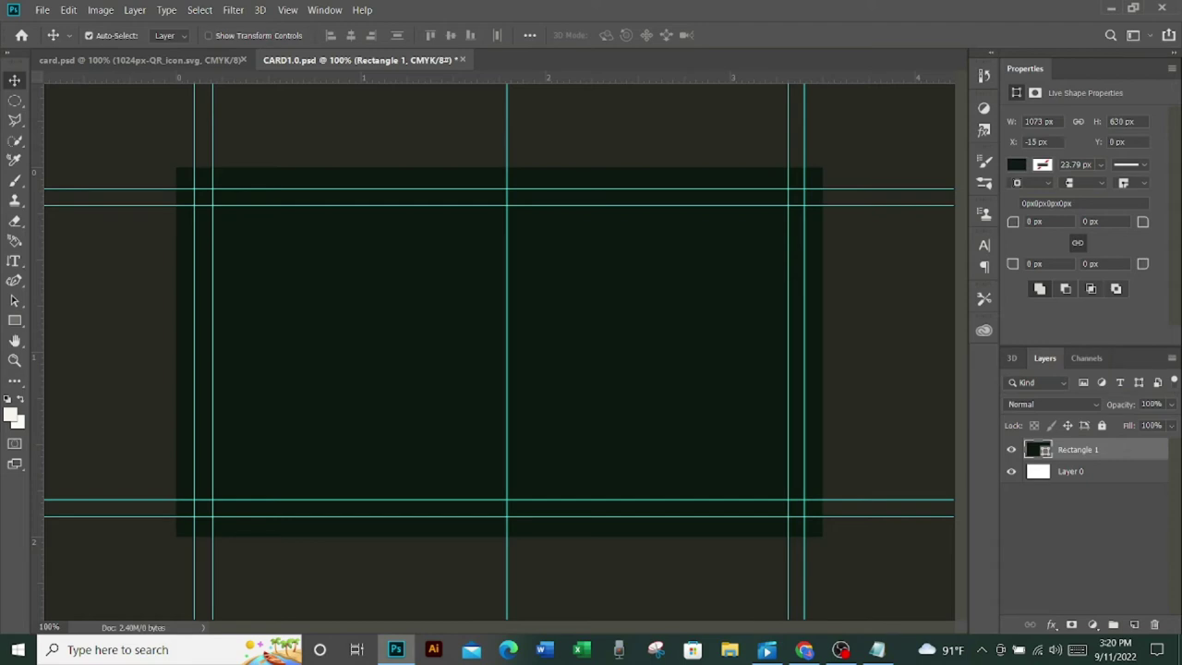
click(1134, 624)
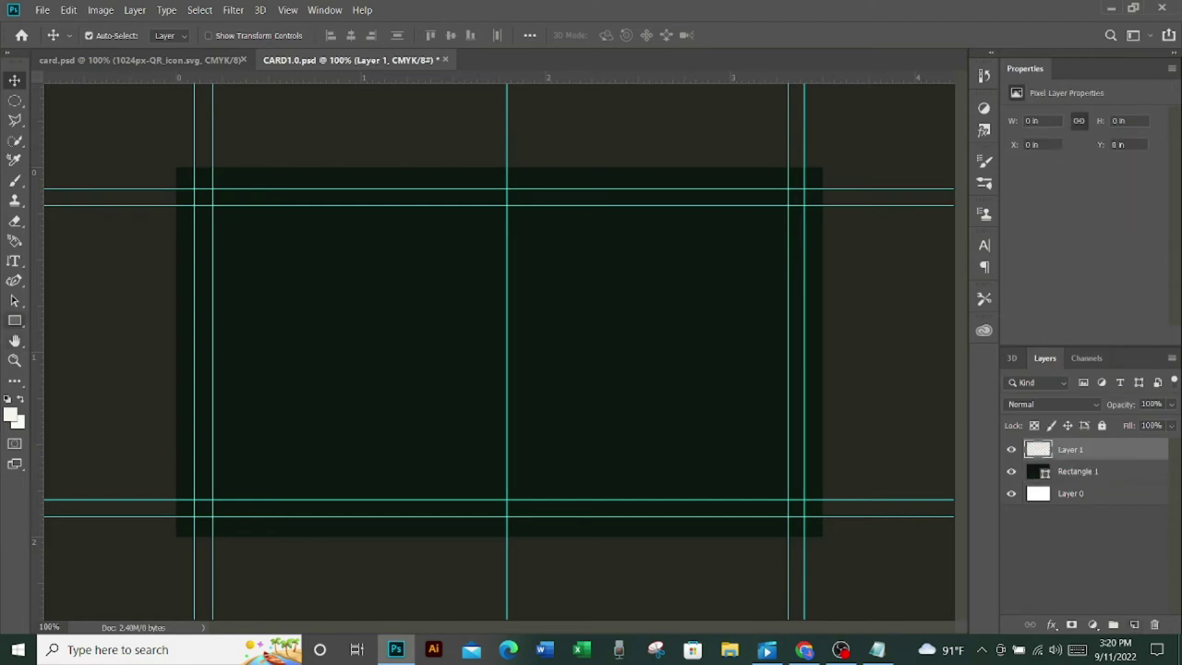
- Draw the white grid-logo custom shape near the card's top centre
click(15, 320)
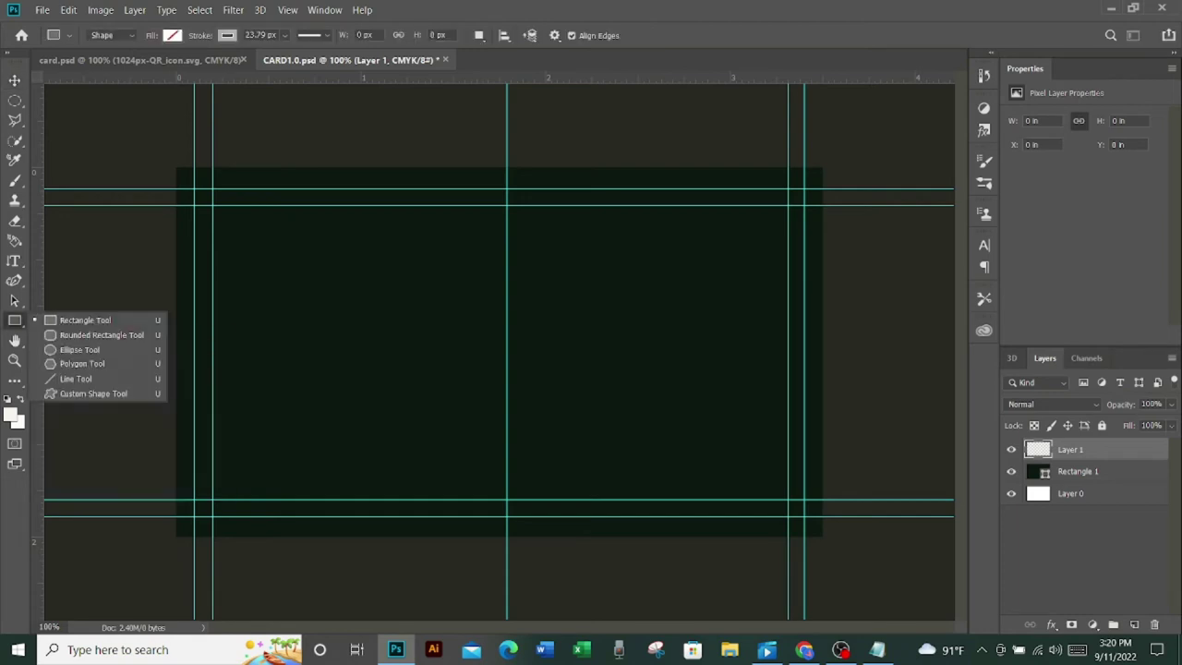
click(93, 393)
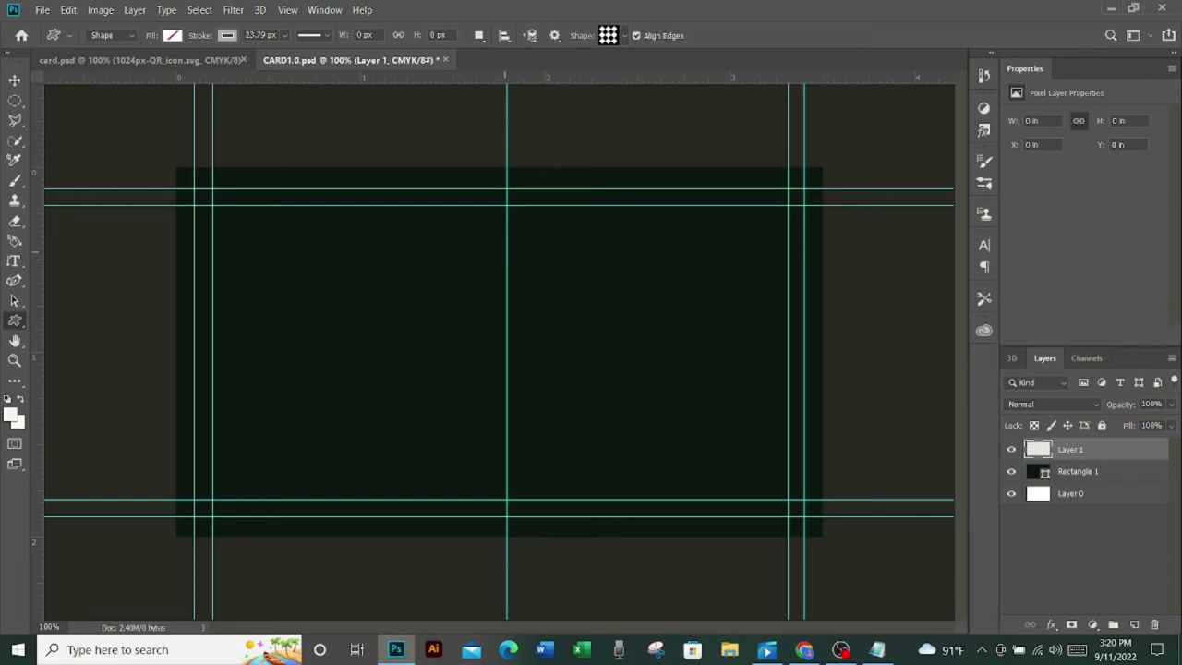
drag(506, 256, 527, 276)
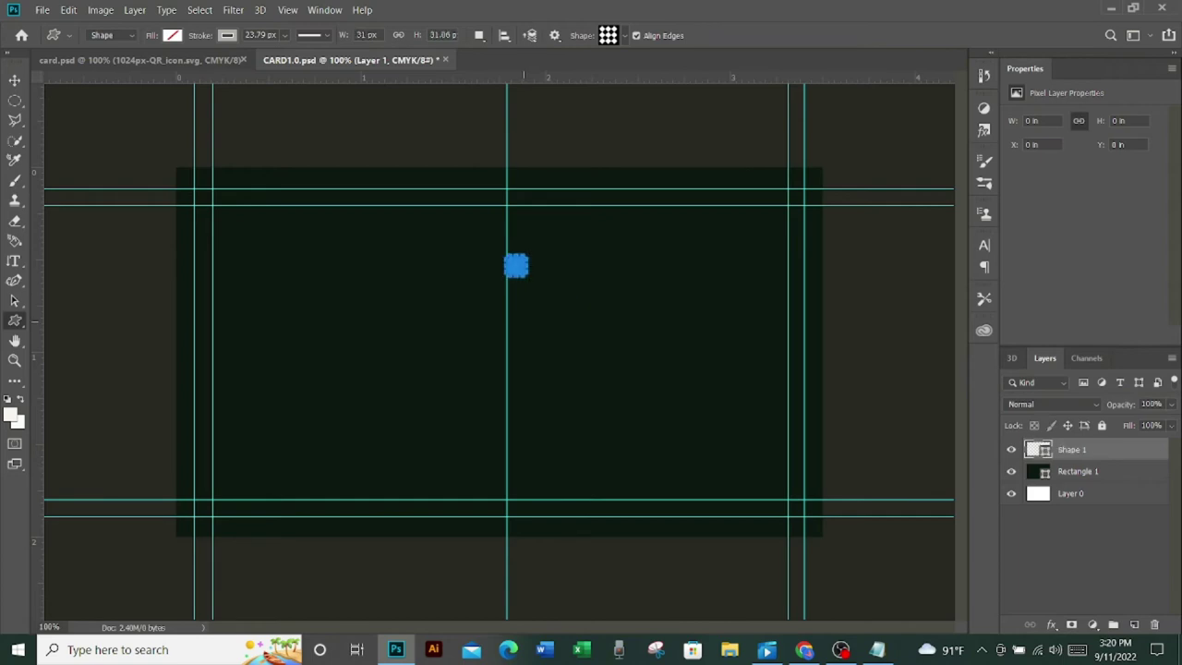
click(172, 35)
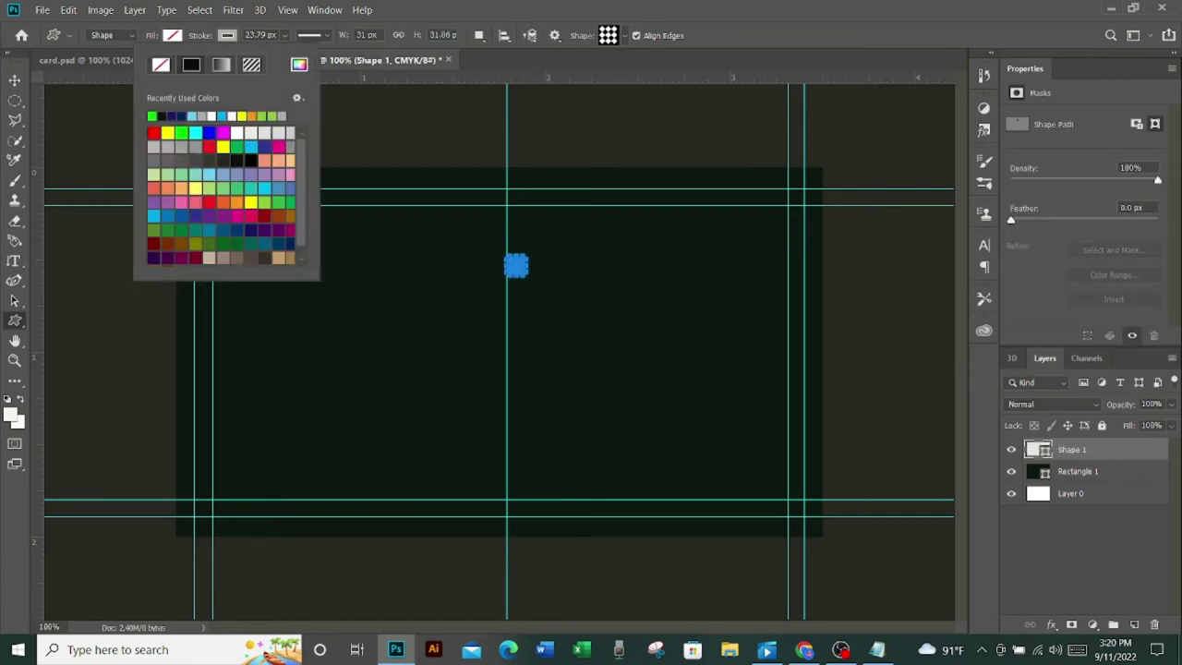
click(226, 35)
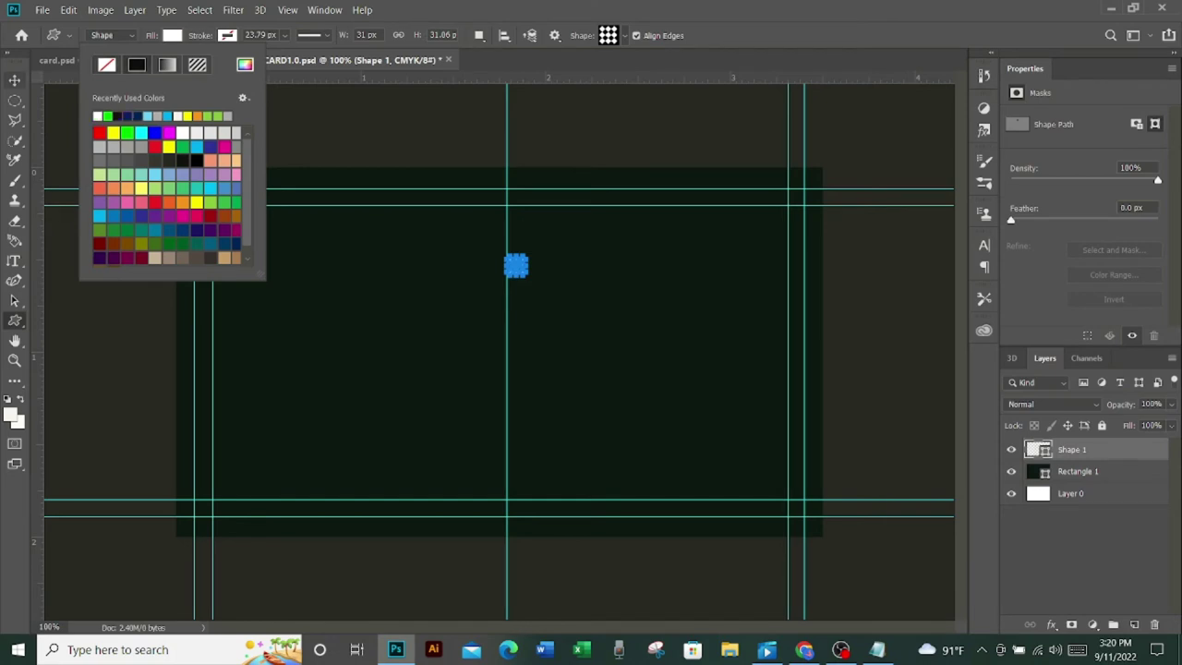
- Align the grid logo on the adjusted vertical centre guide and add empty Layer 1 above it
click(15, 80)
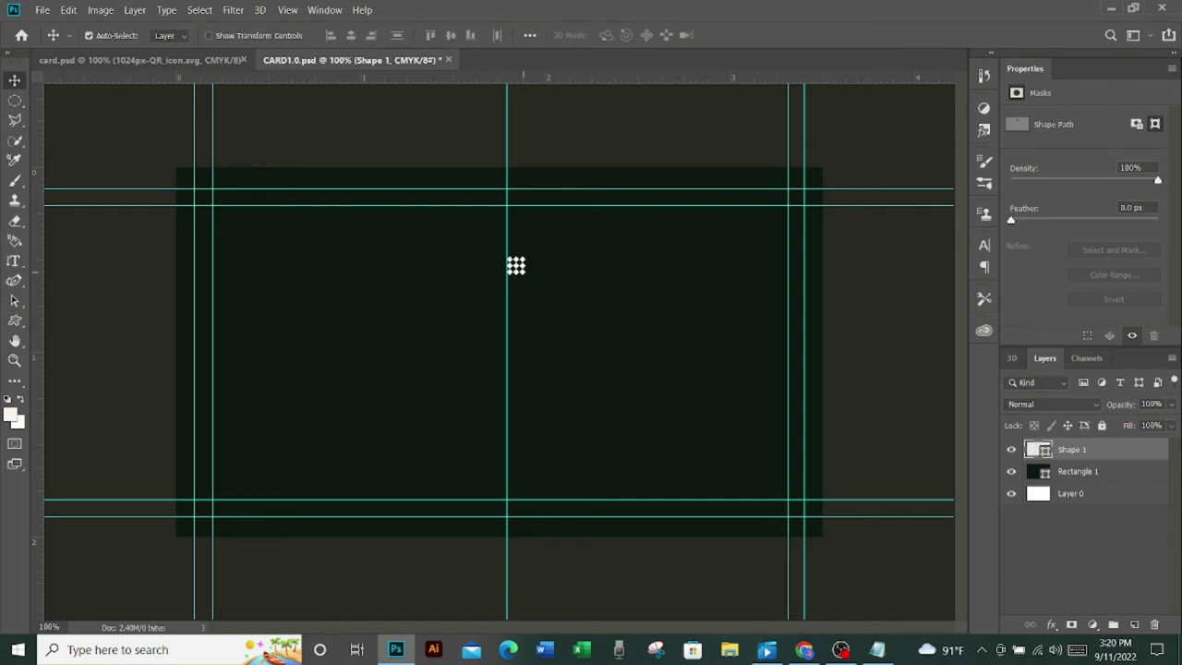
drag(515, 265, 489, 255)
drag(506, 138, 498, 138)
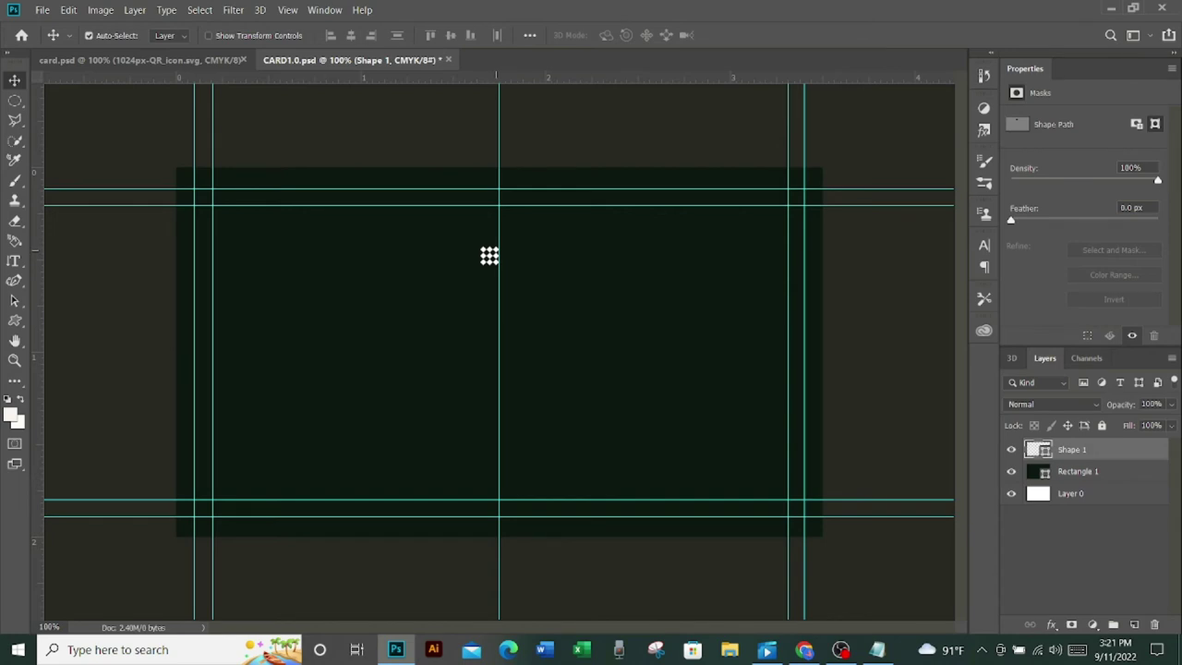
drag(489, 256, 497, 256)
drag(496, 256, 499, 265)
key(ctrl+shift+alt+n)
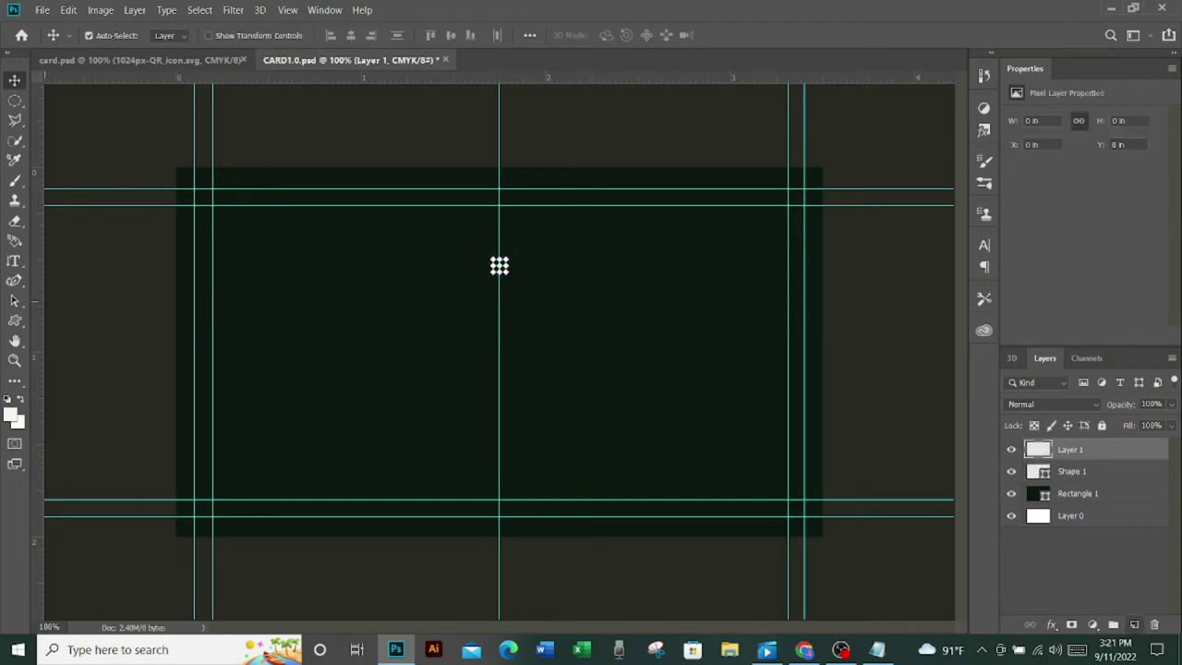
- Draw a small white ellipse below the logo and thin its stroke to an outline
click(15, 320)
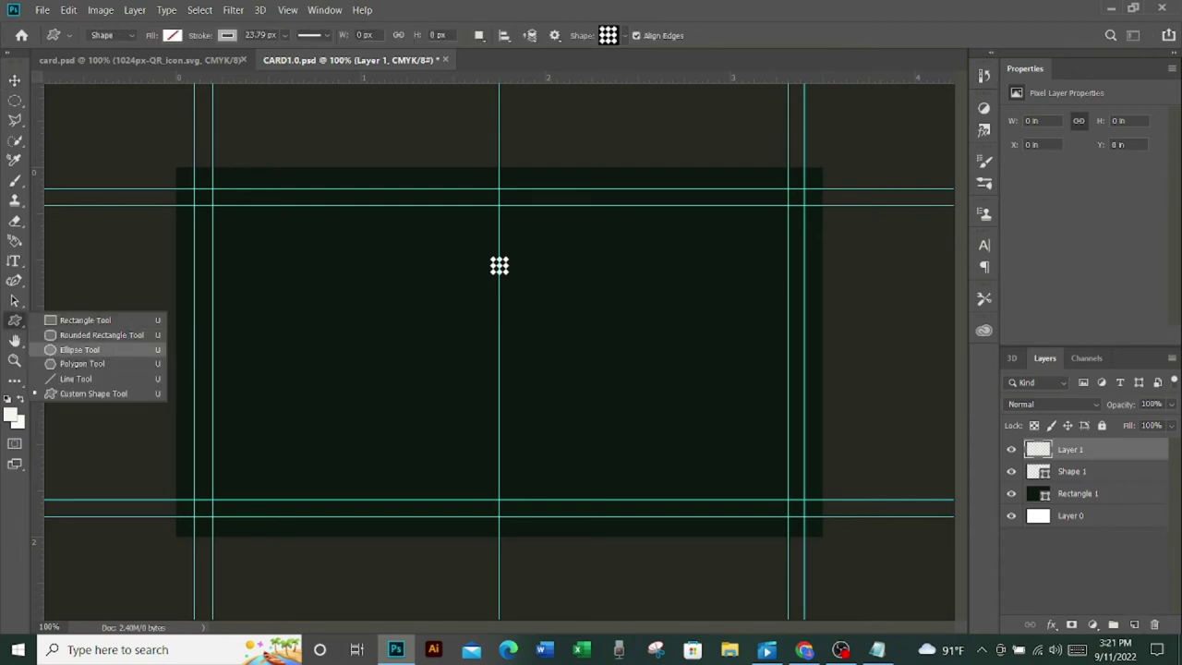
click(79, 349)
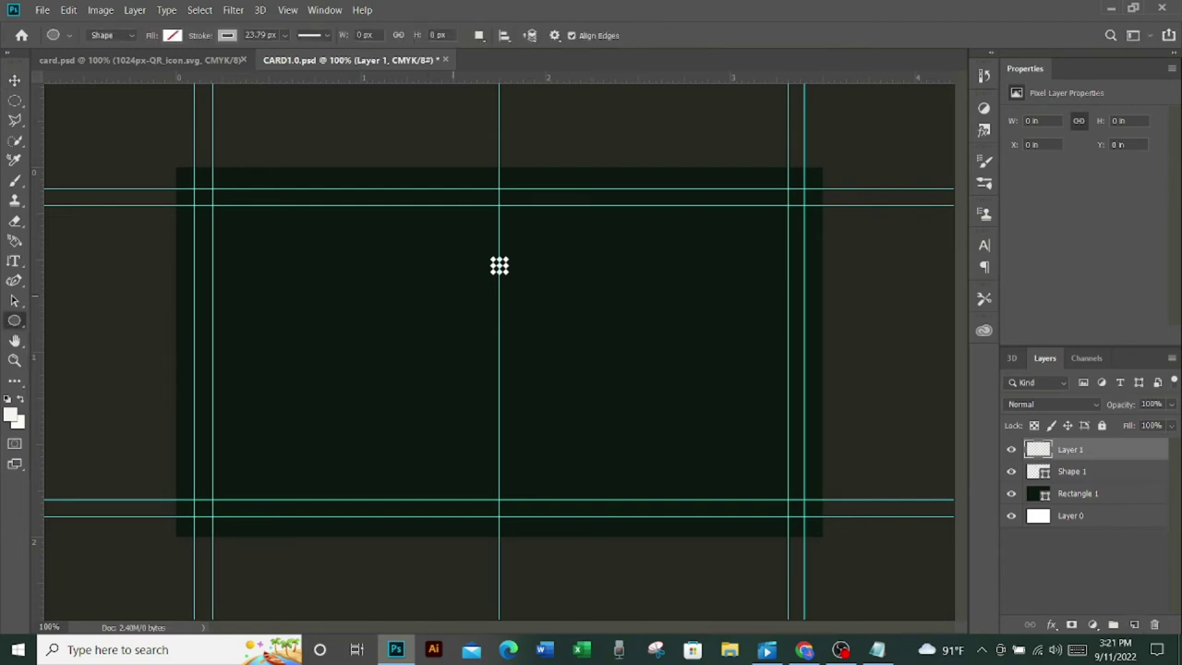
drag(452, 293, 500, 341)
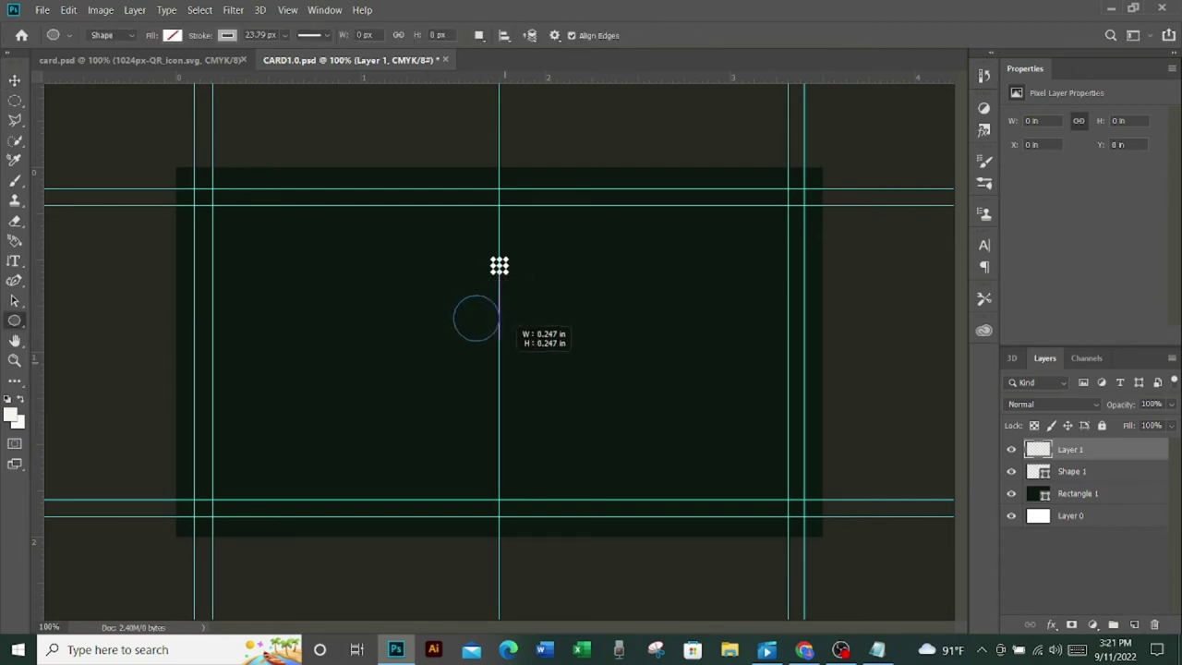
drag(499, 341, 499, 340)
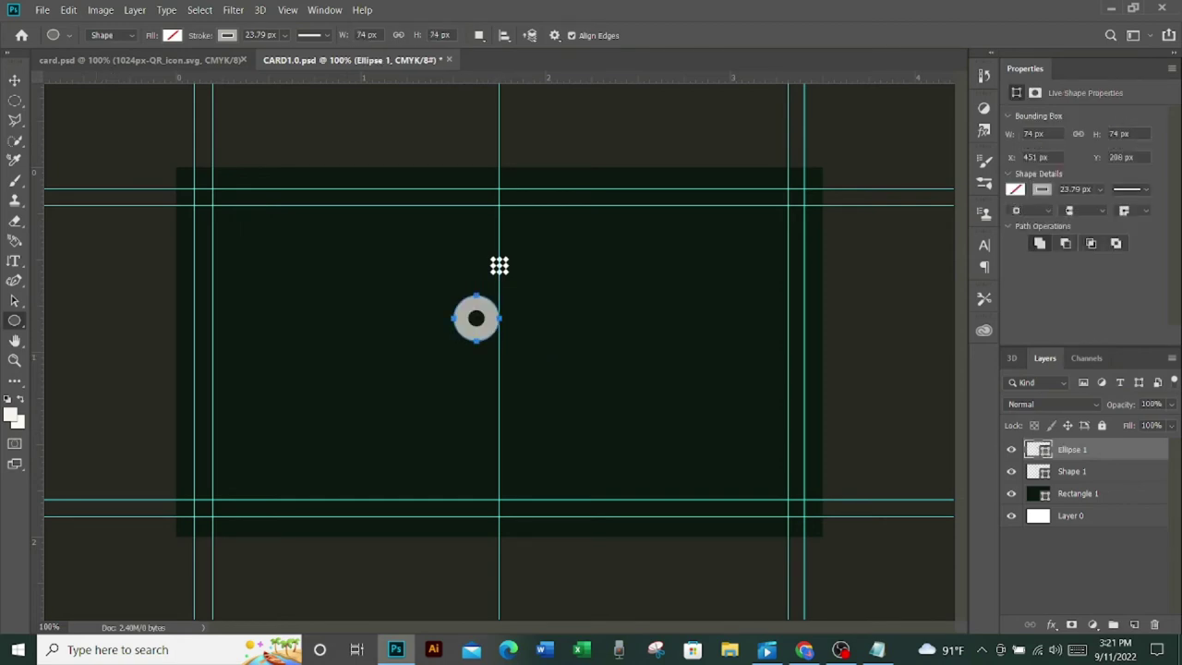
click(285, 35)
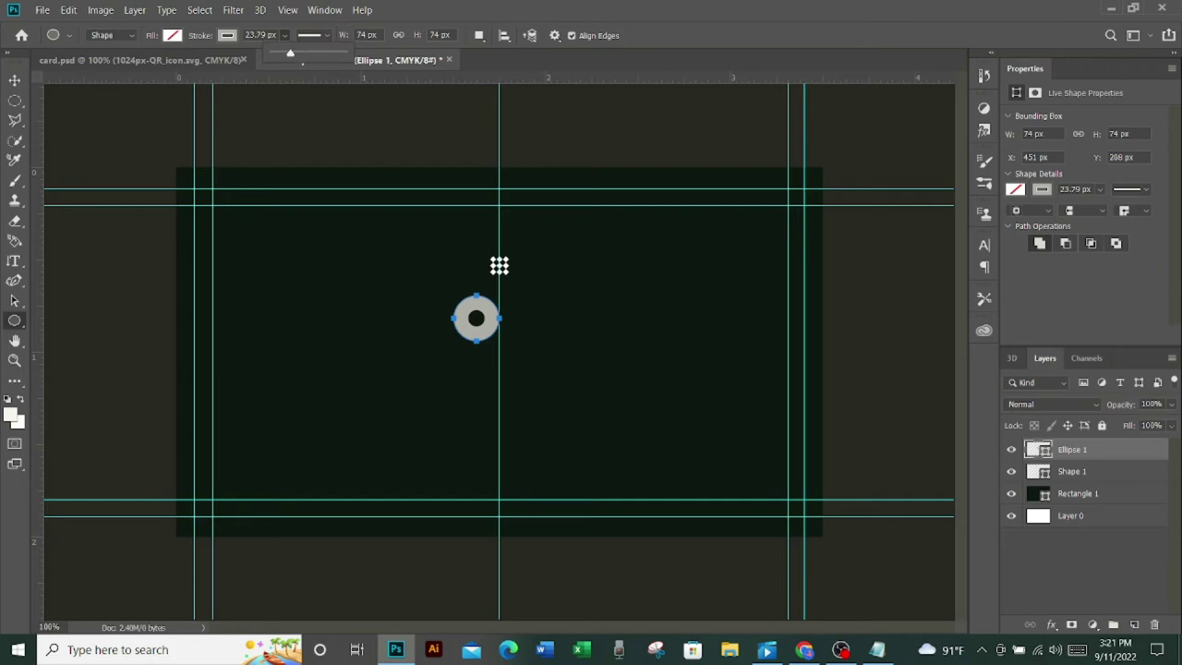
drag(290, 53, 282, 53)
drag(283, 52, 285, 53)
key(Return)
- Move the circle outline up to ring the grid logo, checking its centring
key(v)
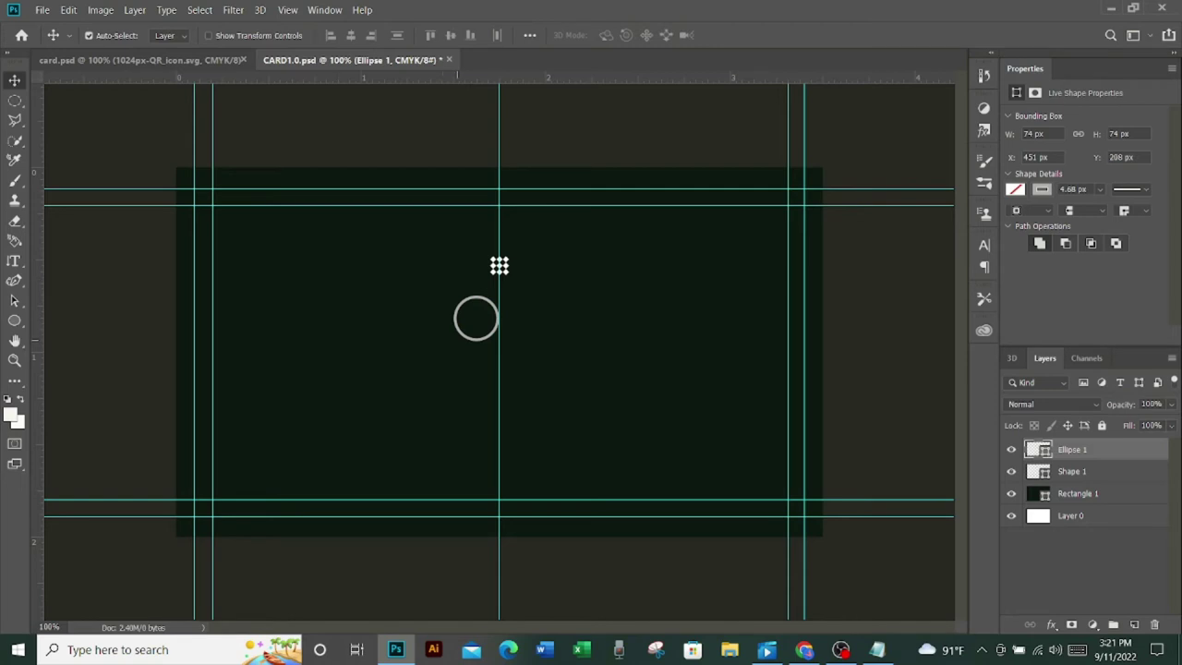
drag(475, 318, 498, 267)
key(alt+bracketleft)
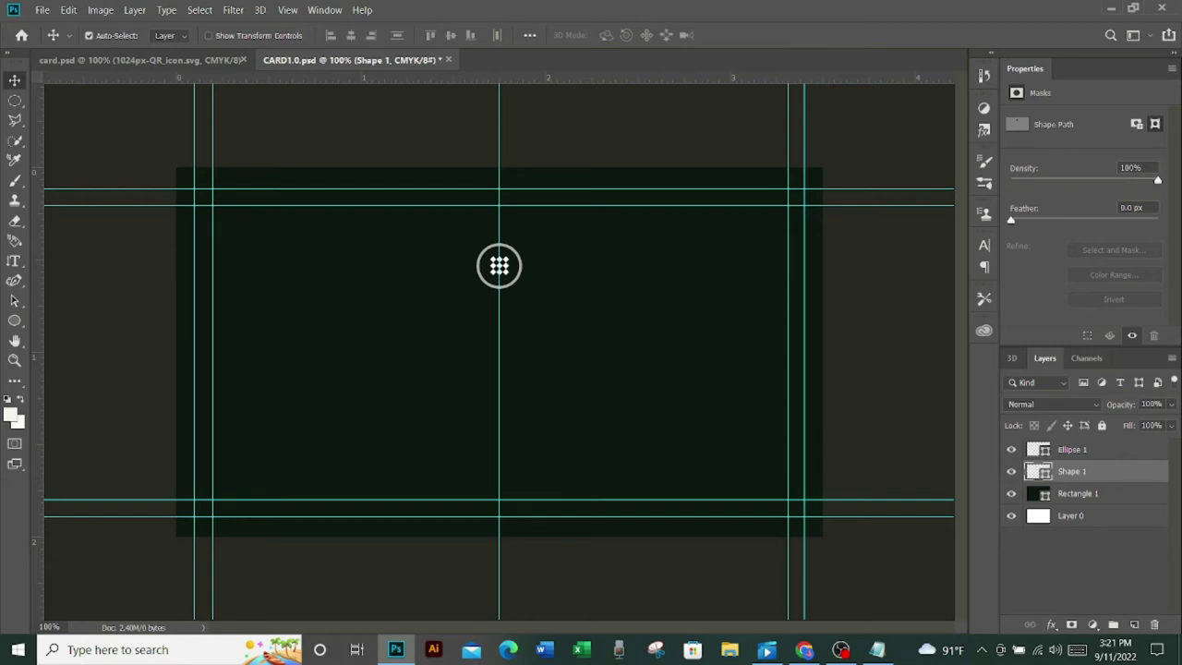
key(ctrl+comma)
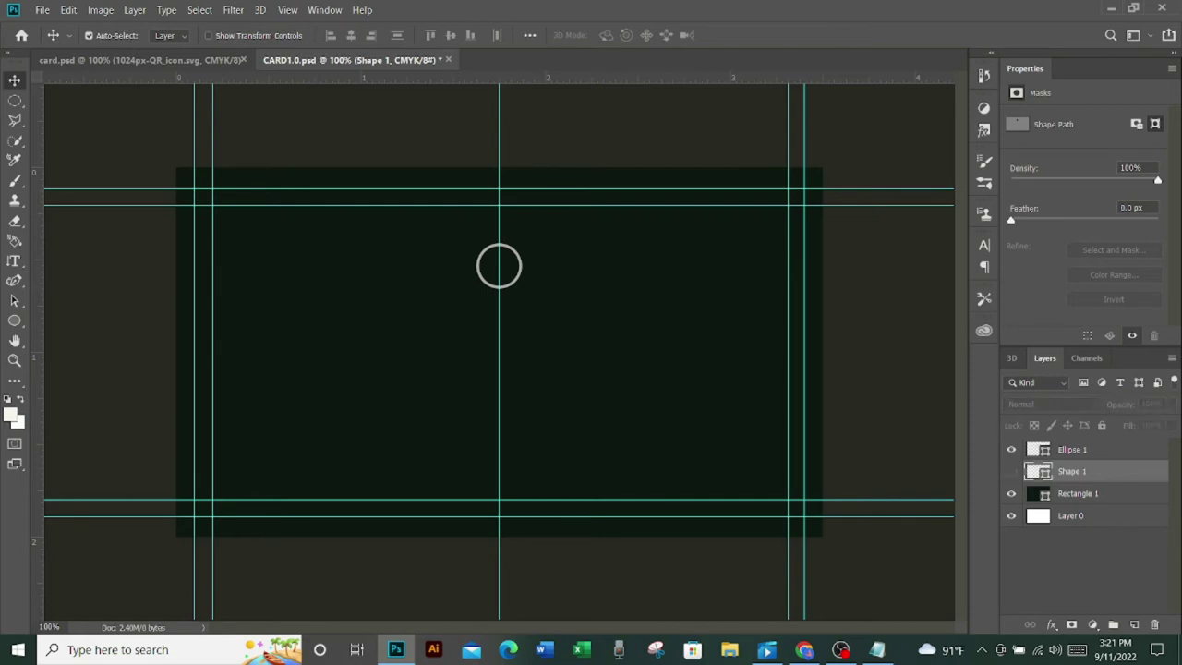
key(ctrl+comma)
- Give the Ellipse 1 shape a dark blue colour in the Color Picker
double_click(1038, 449)
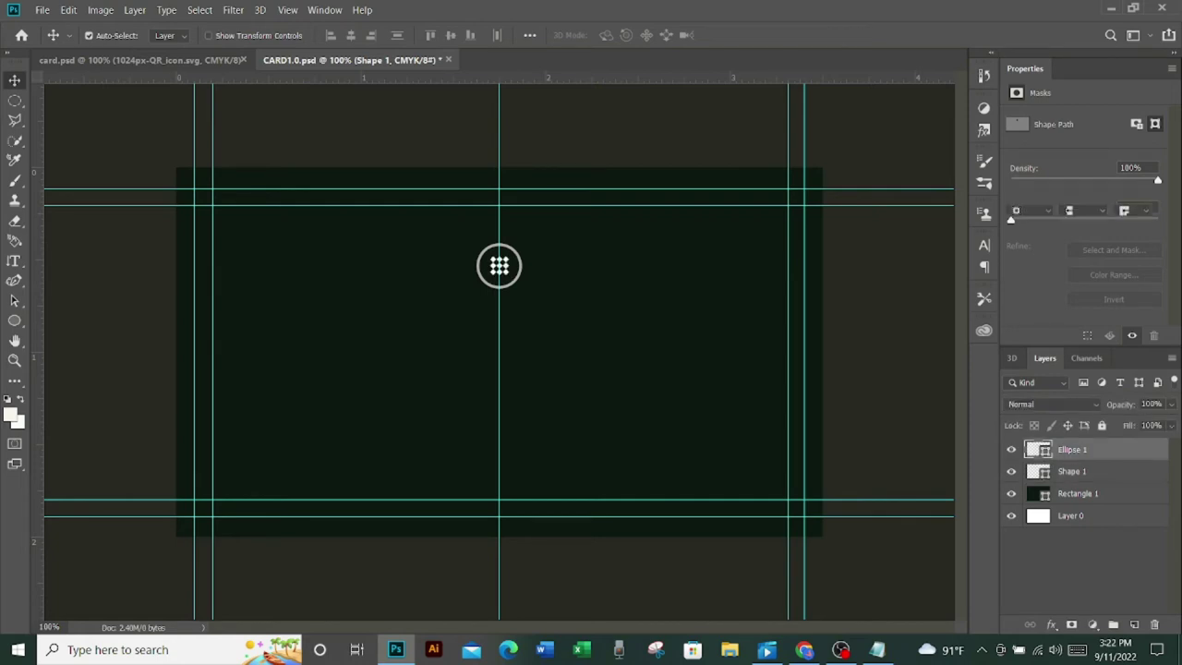
click(814, 505)
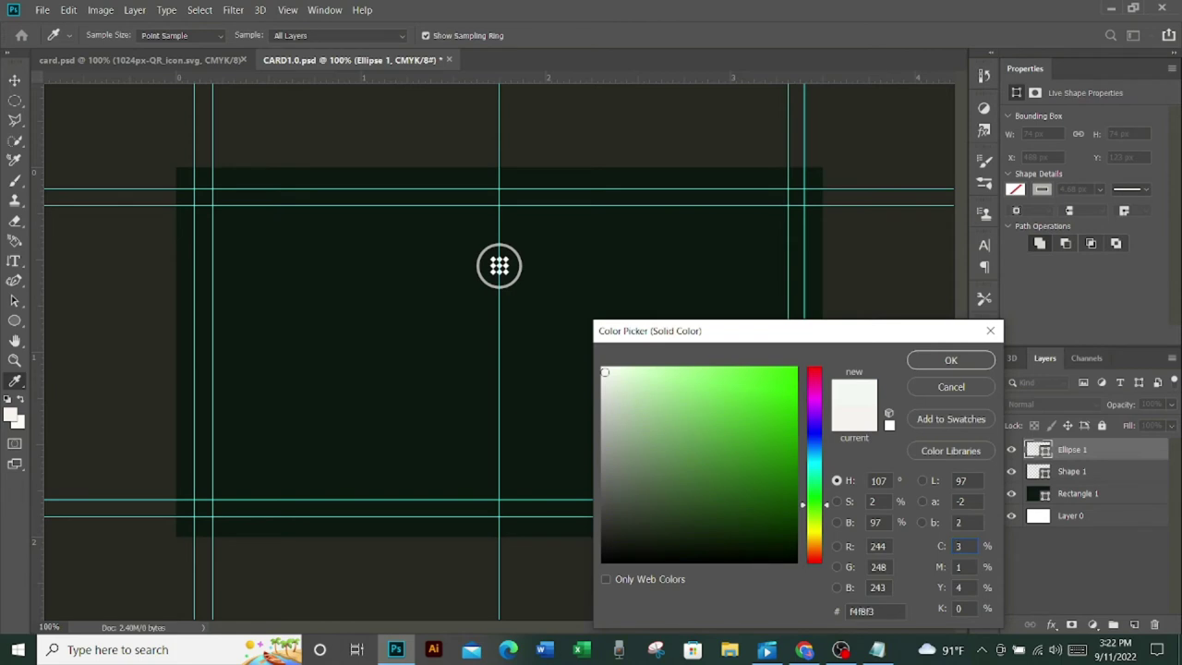
drag(814, 505, 813, 437)
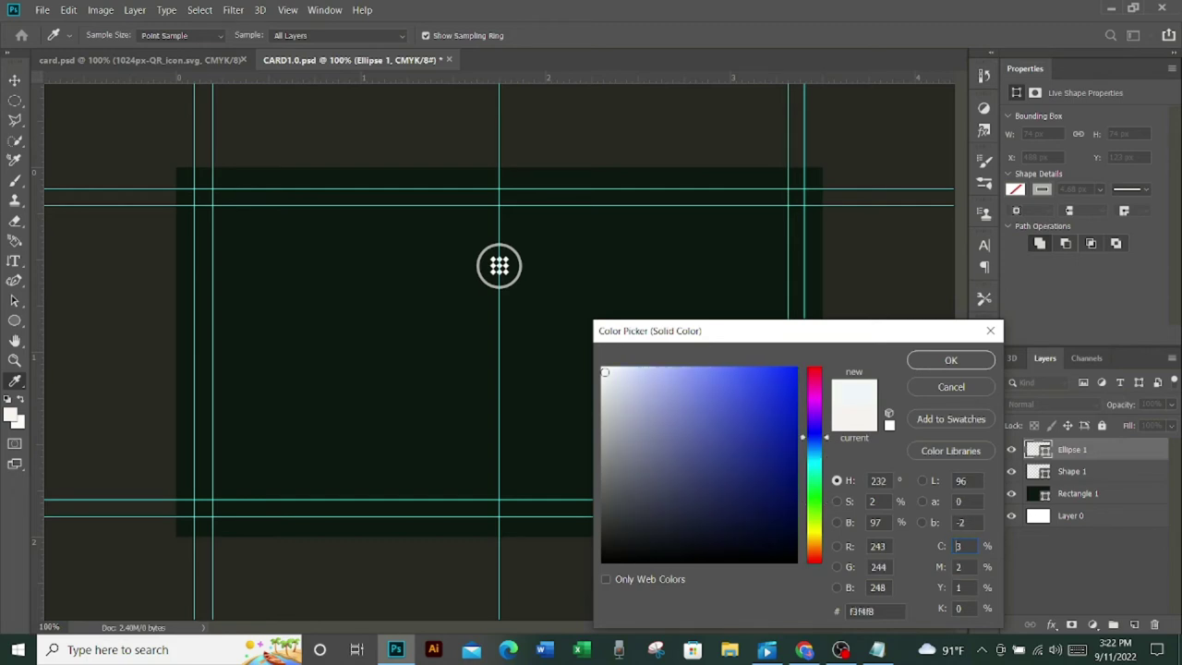
click(782, 461)
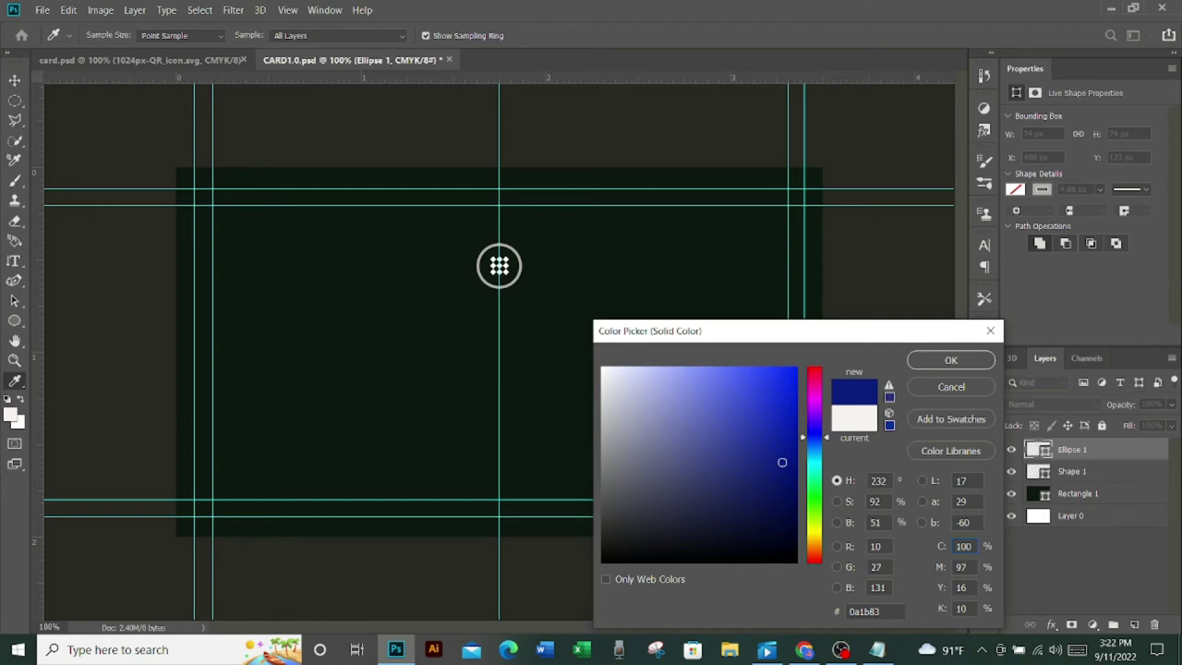
click(951, 360)
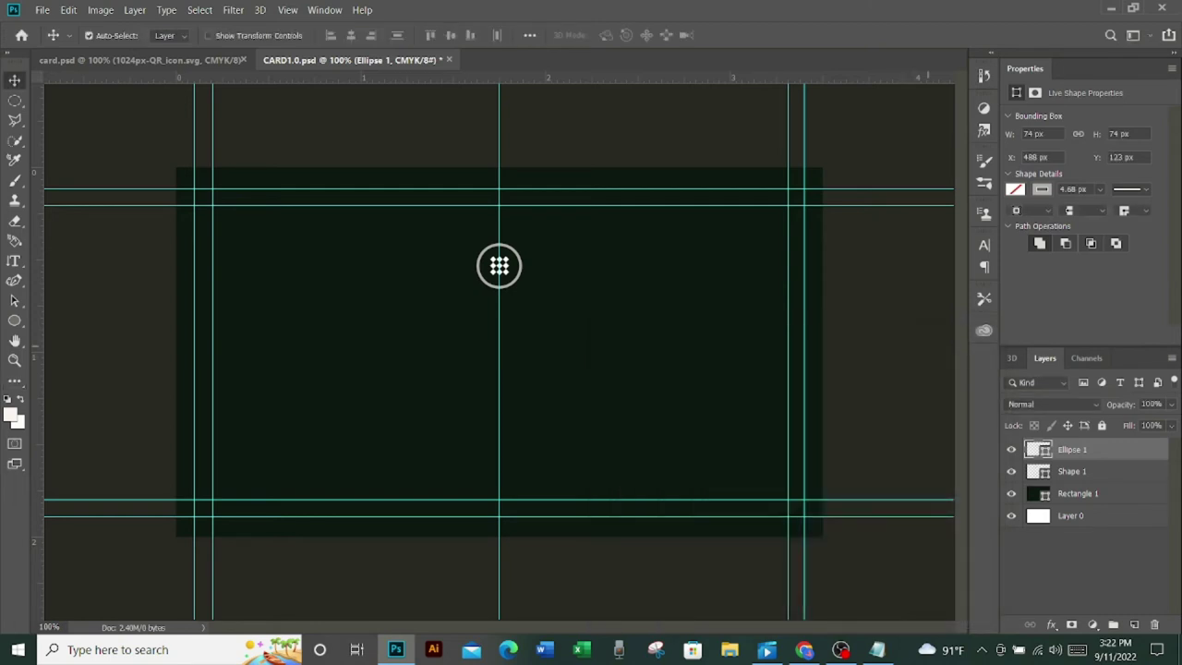
- Set the circle outline's stroke to cyan from the recent colours
click(1015, 190)
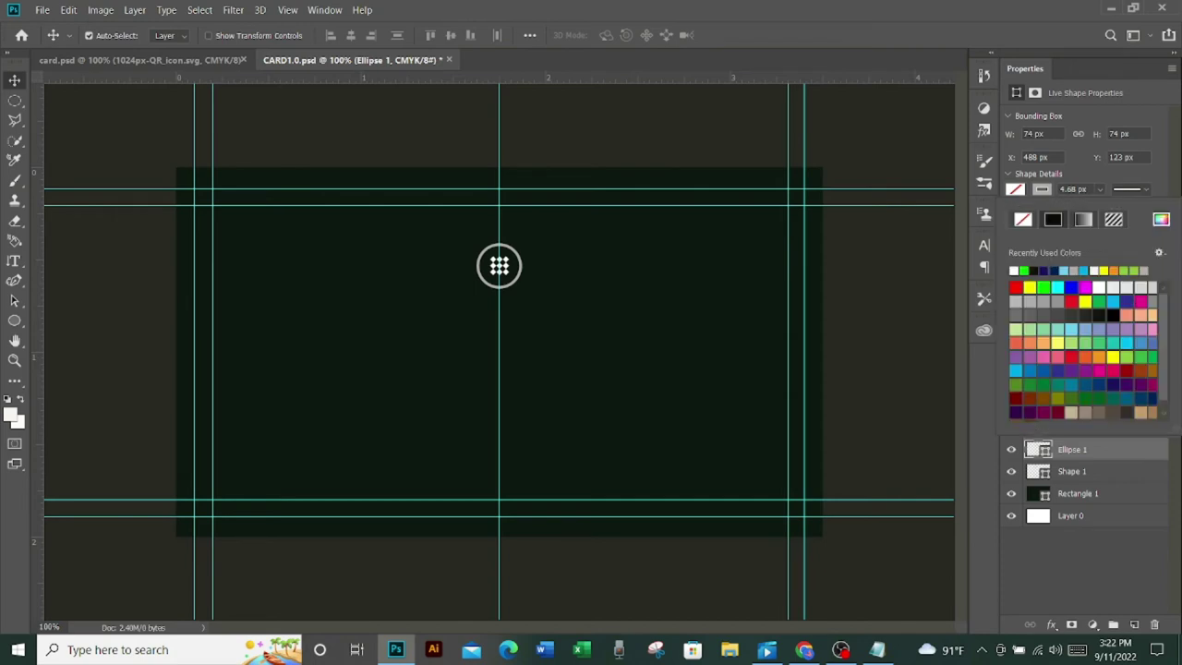
click(1015, 371)
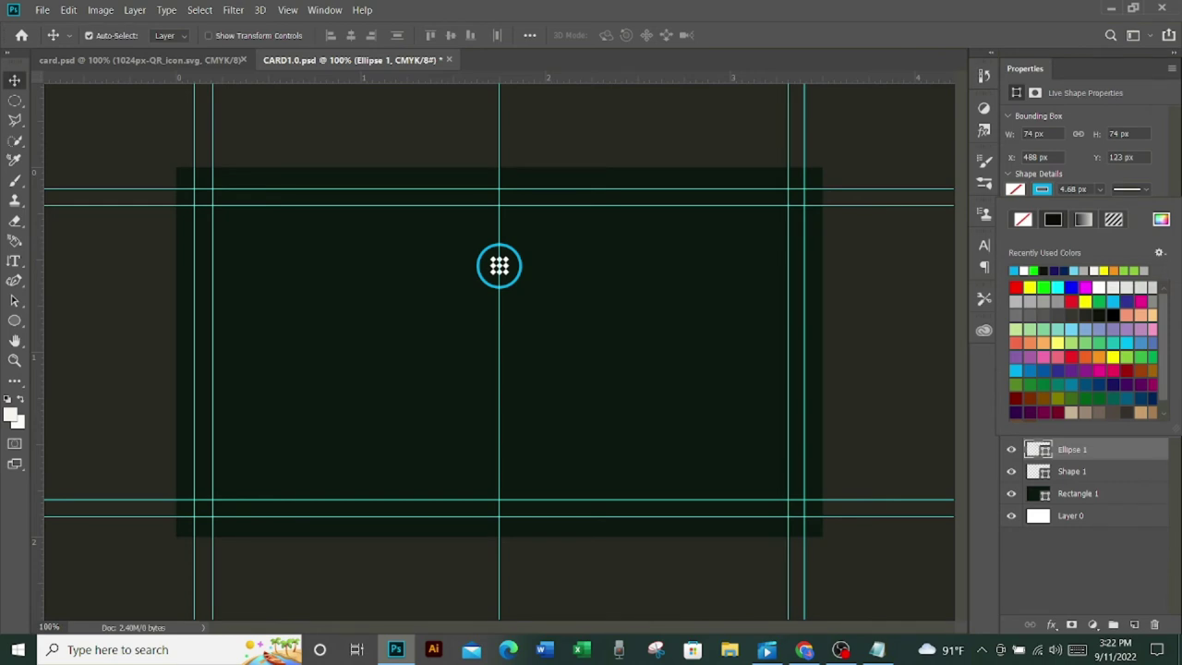
key(Escape)
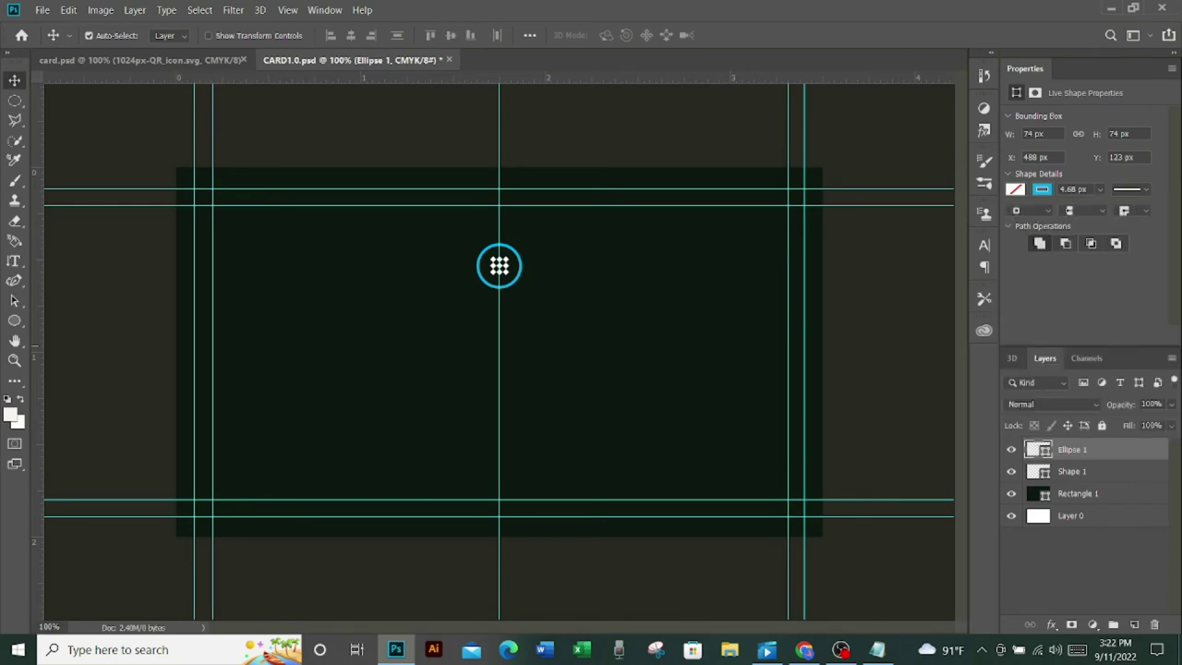
click(1078, 493)
- Set Rectangle 1's fill to near-black navy #050615 (C 80), then select Ellipse 1
double_click(1044, 493)
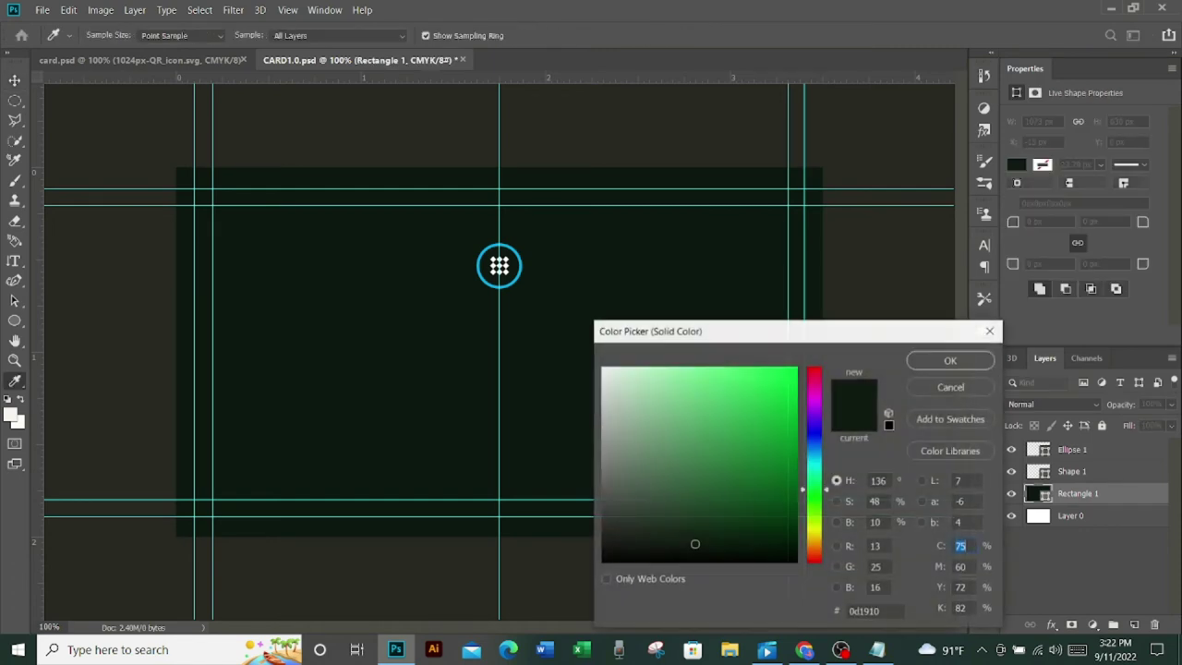
text(79)
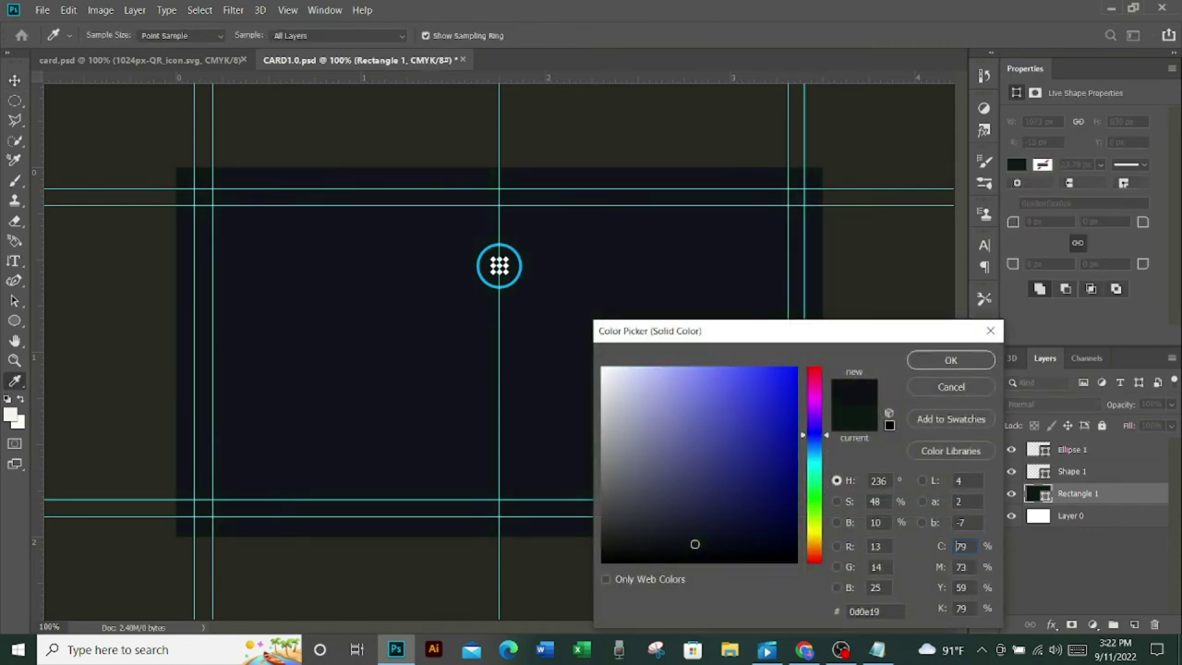
key(Up)
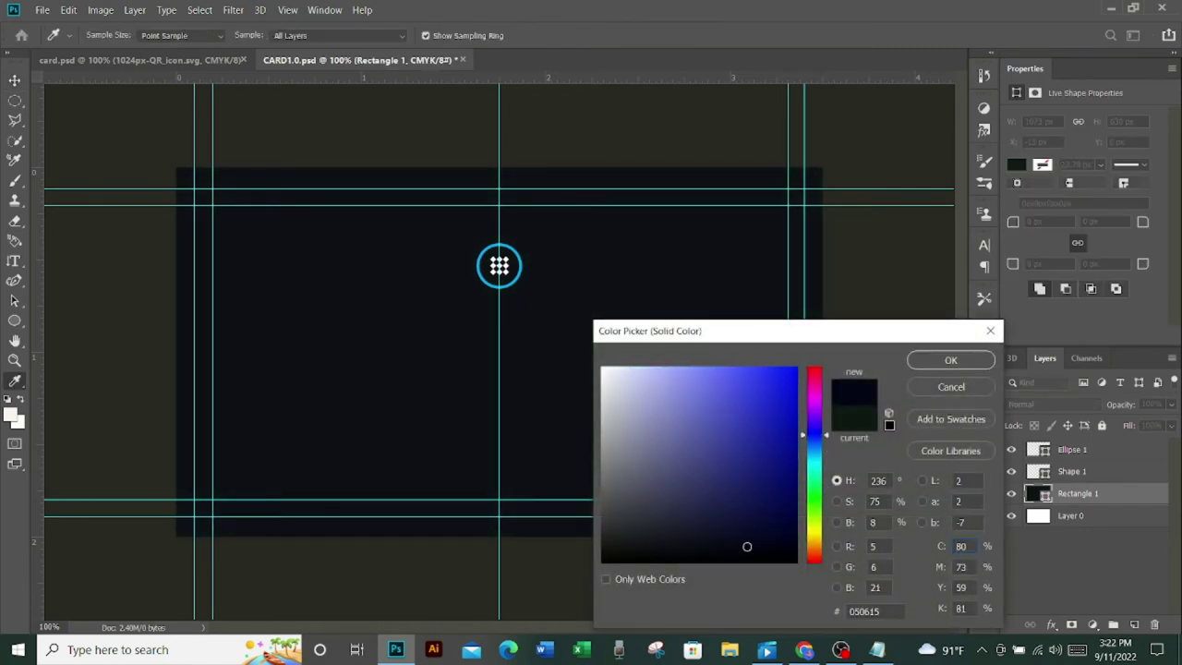
key(Return)
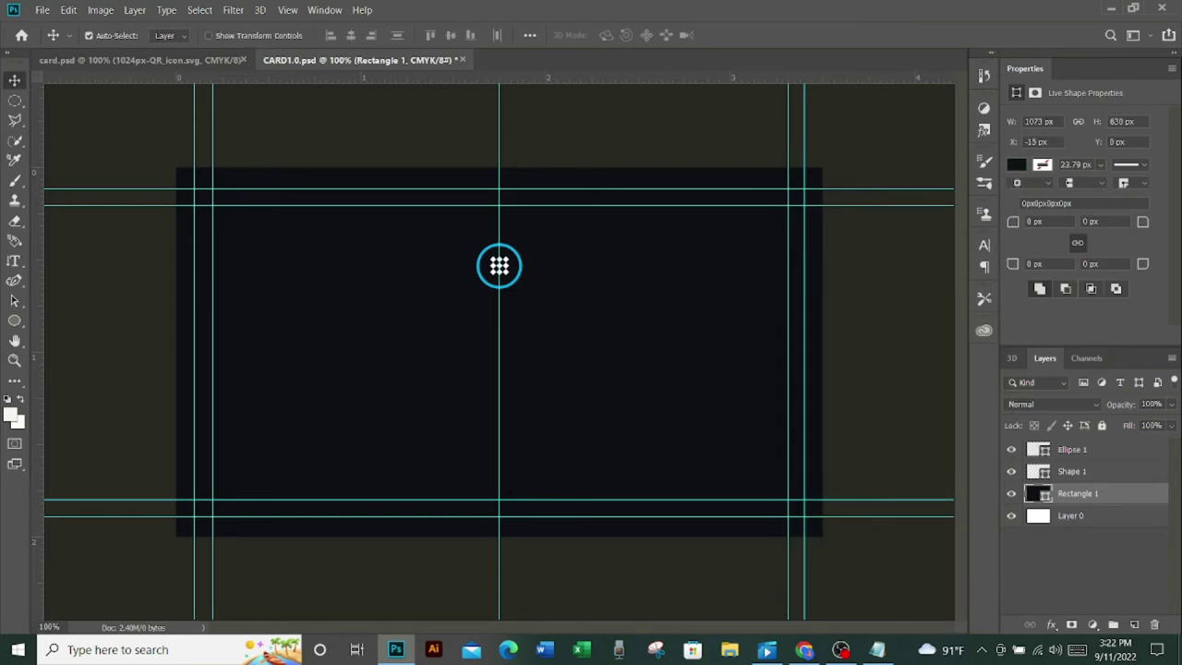
key(alt+bracketright)
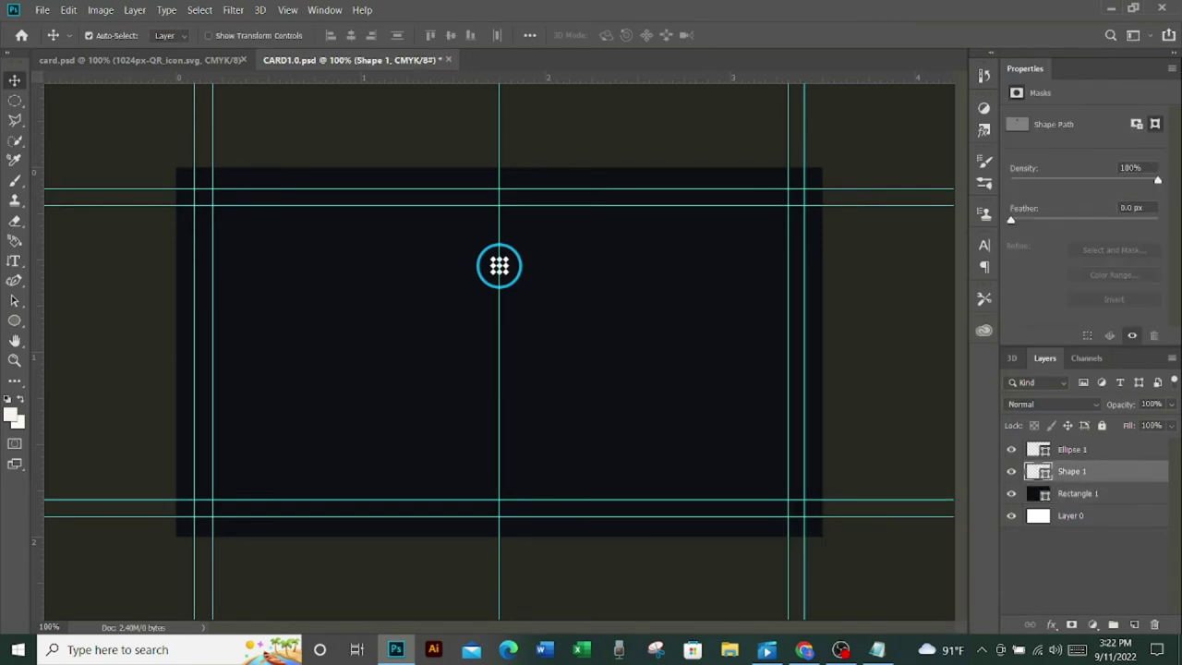
key(alt+bracketright)
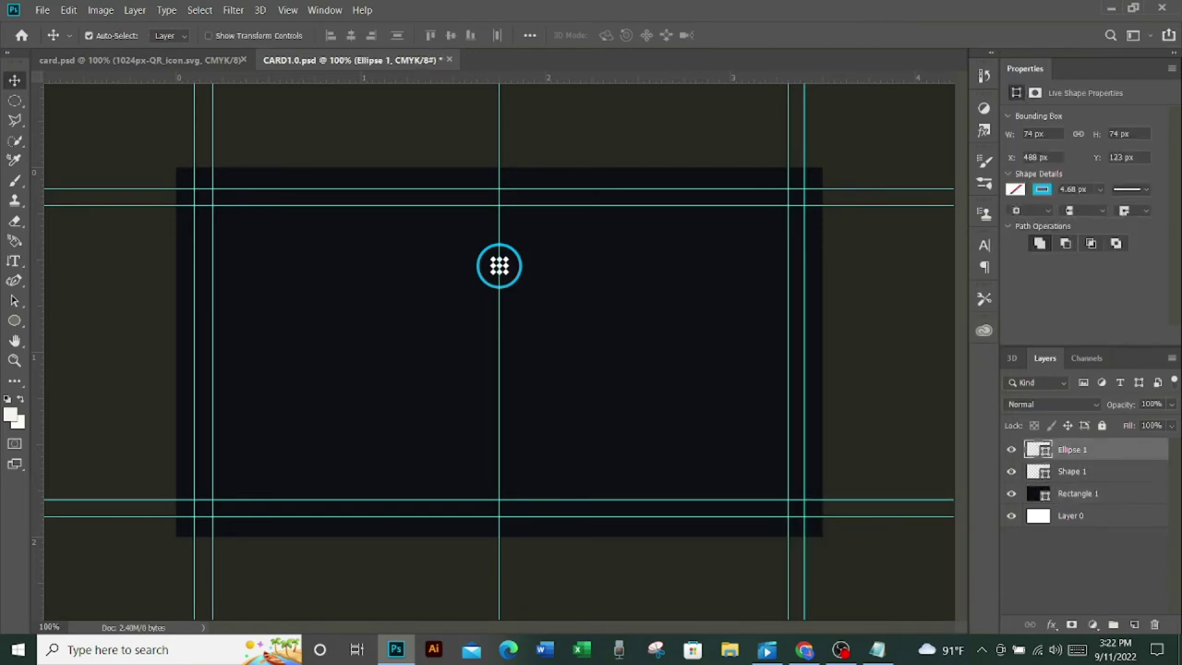
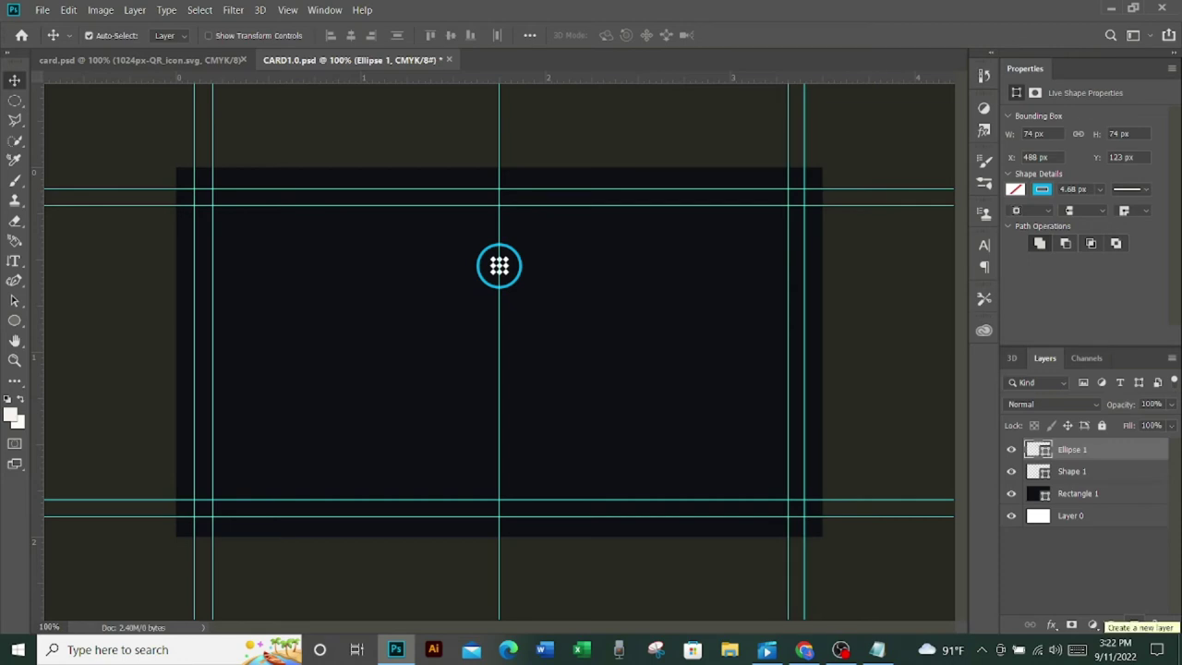
- On a new layer, draw the diamond-grid custom shape over the card's right side
click(1133, 625)
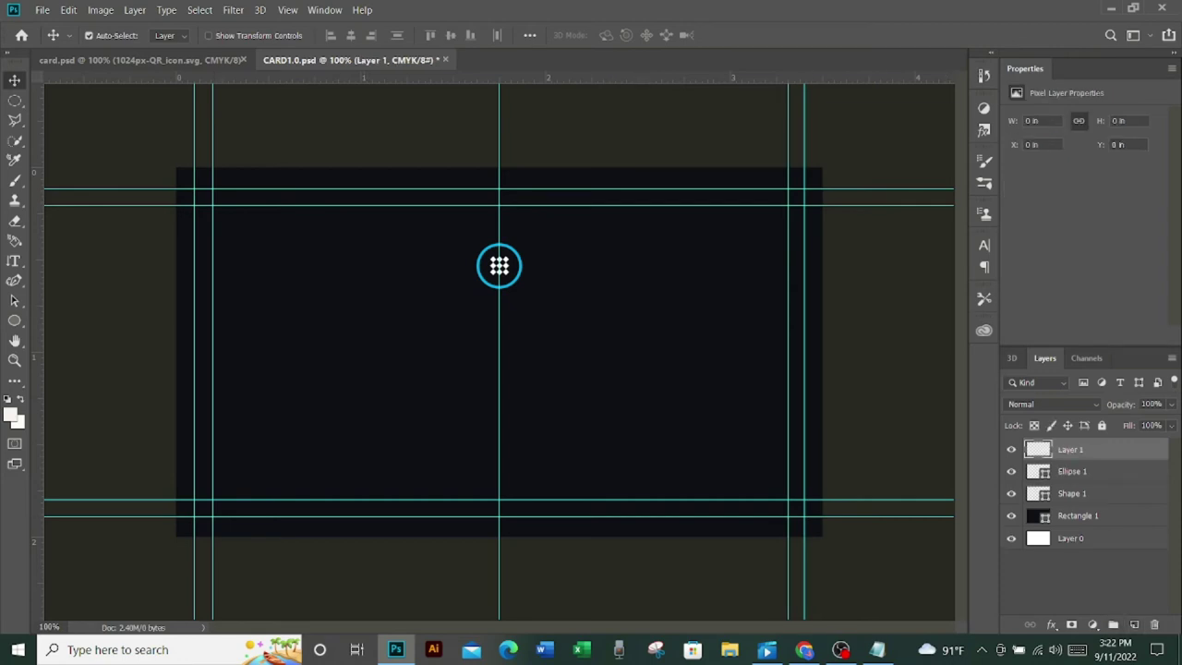
click(14, 320)
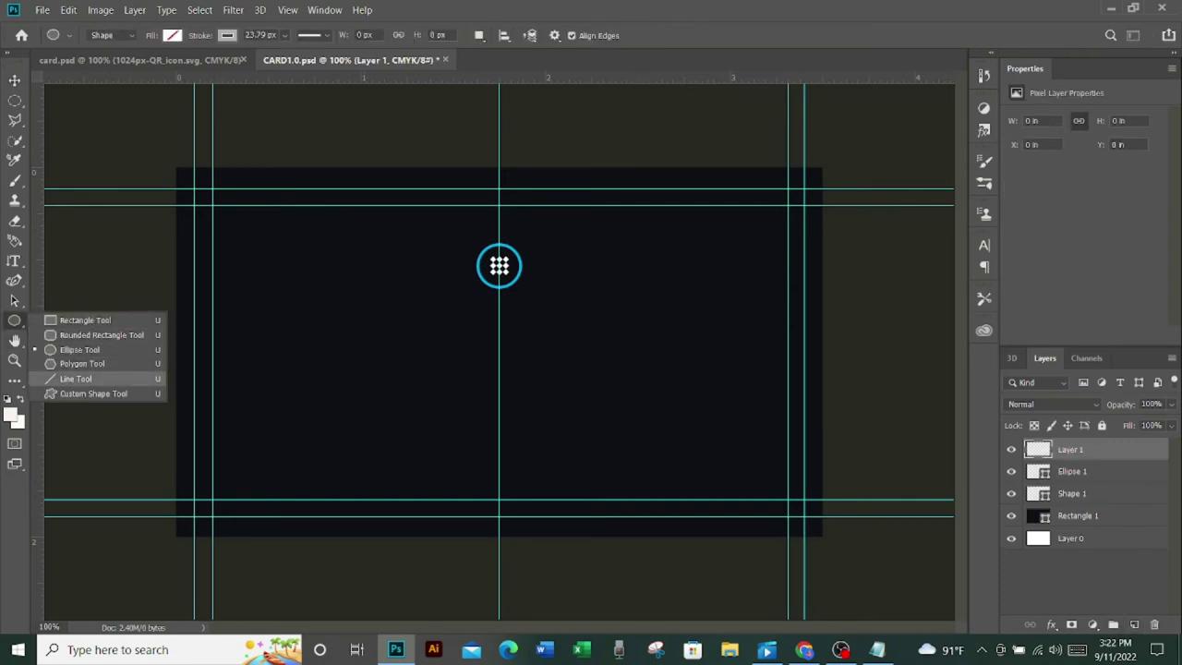
click(93, 393)
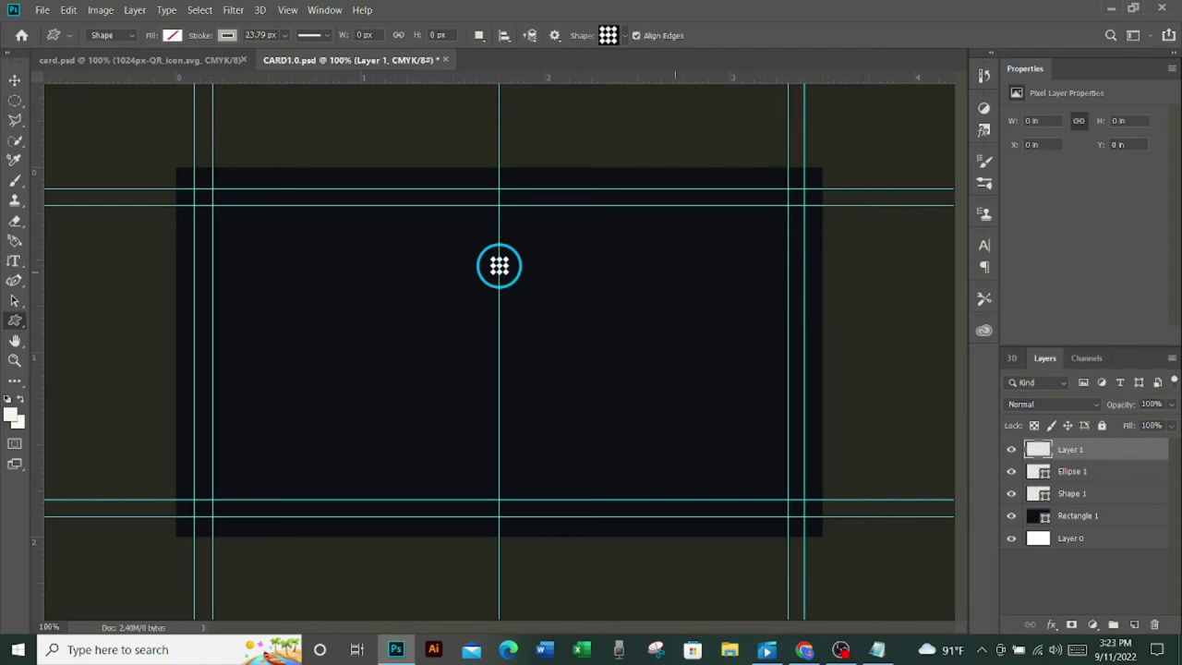
drag(673, 271, 805, 518)
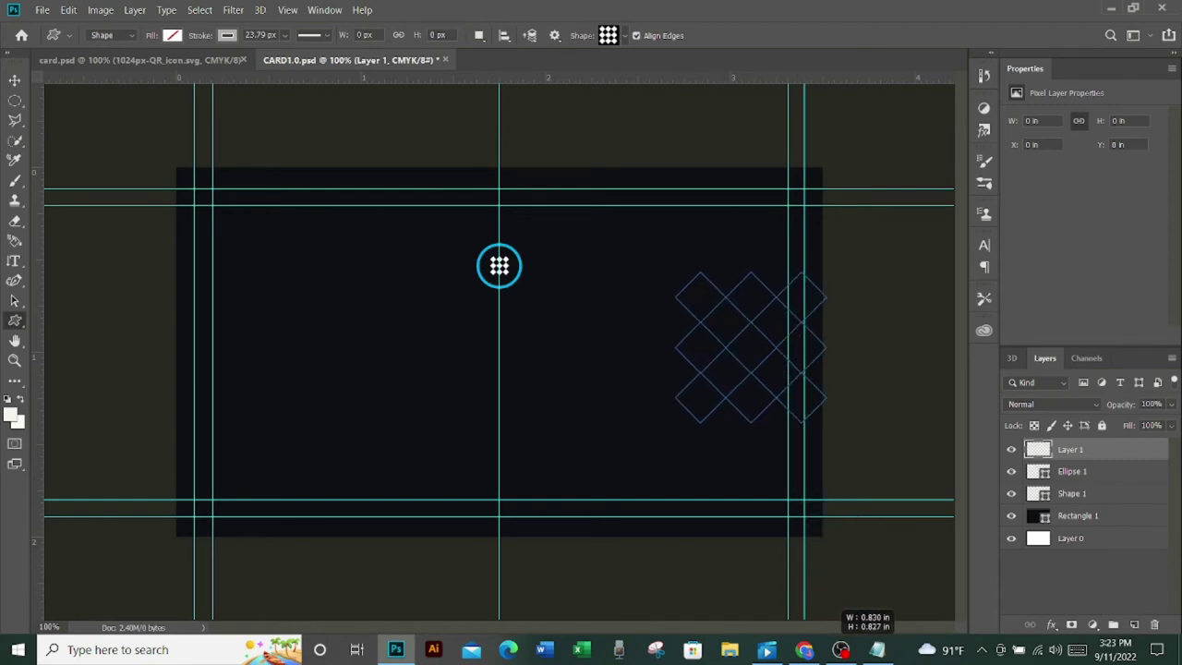
mouse_move(805, 519)
mouse_down()
mouse_move(849, 608)
mouse_move(900, 607)
mouse_up()
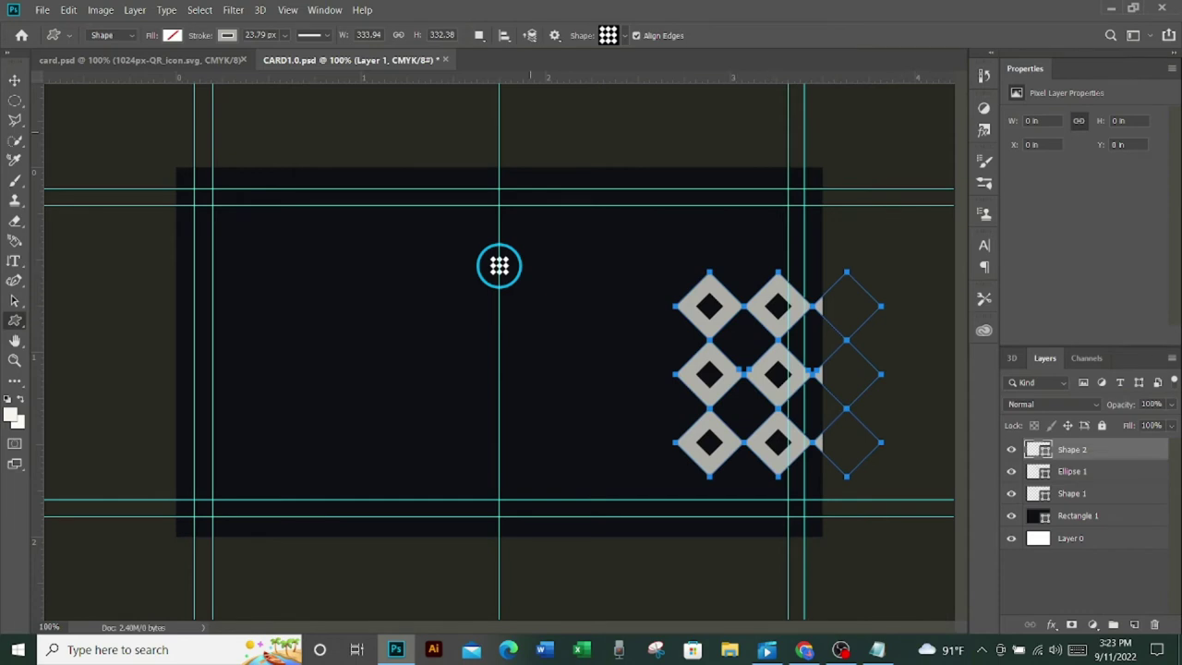
- Give the diamond-grid shape no stroke and a white fill
click(227, 36)
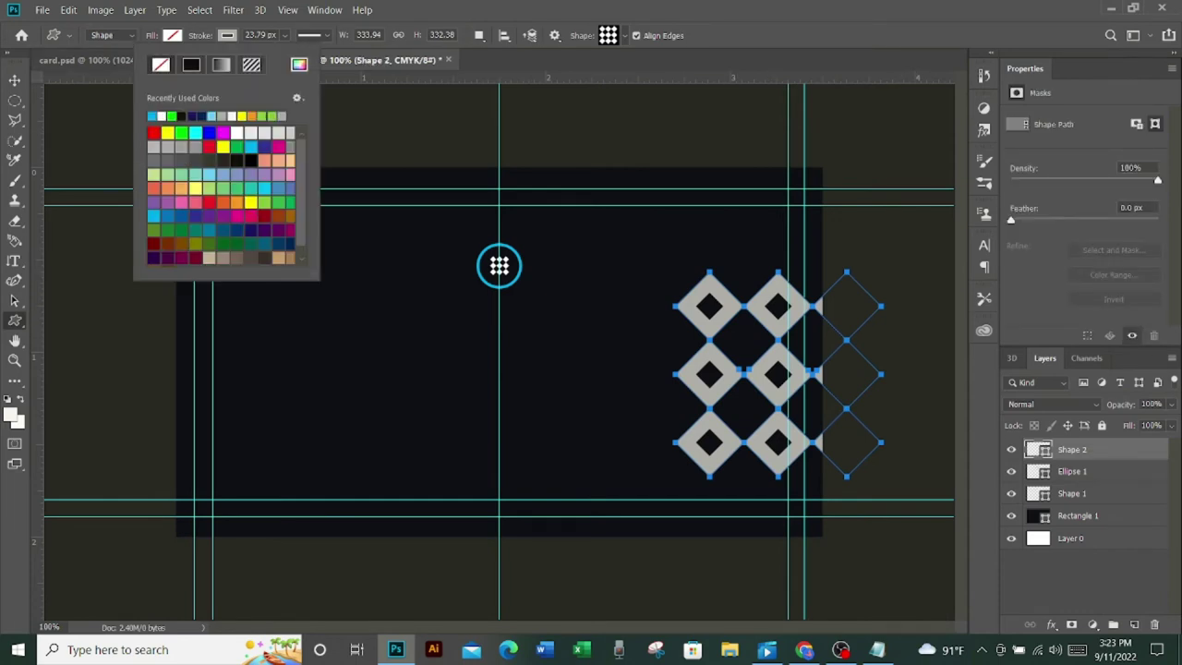
click(161, 64)
key(Return)
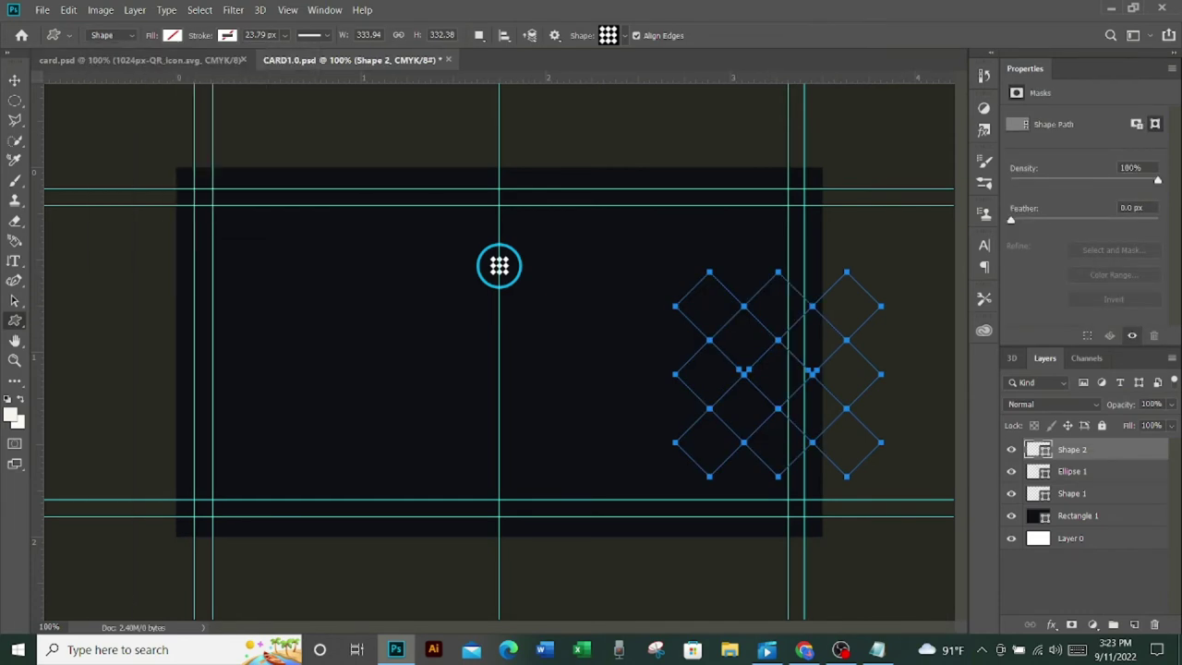
click(171, 35)
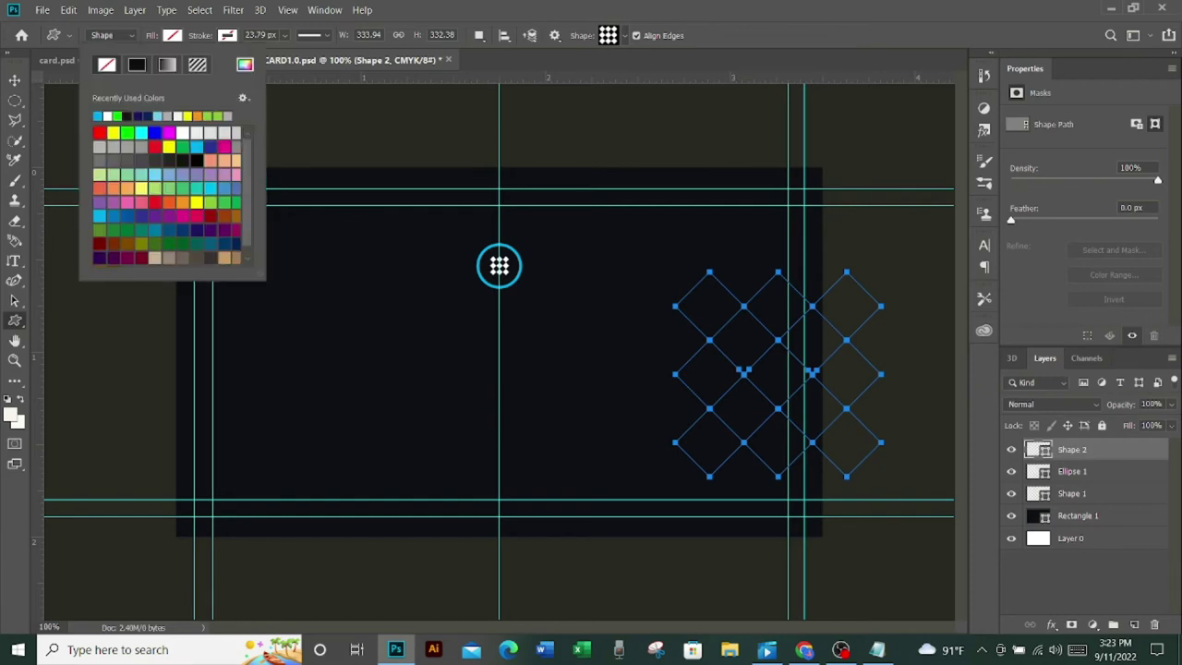
click(182, 132)
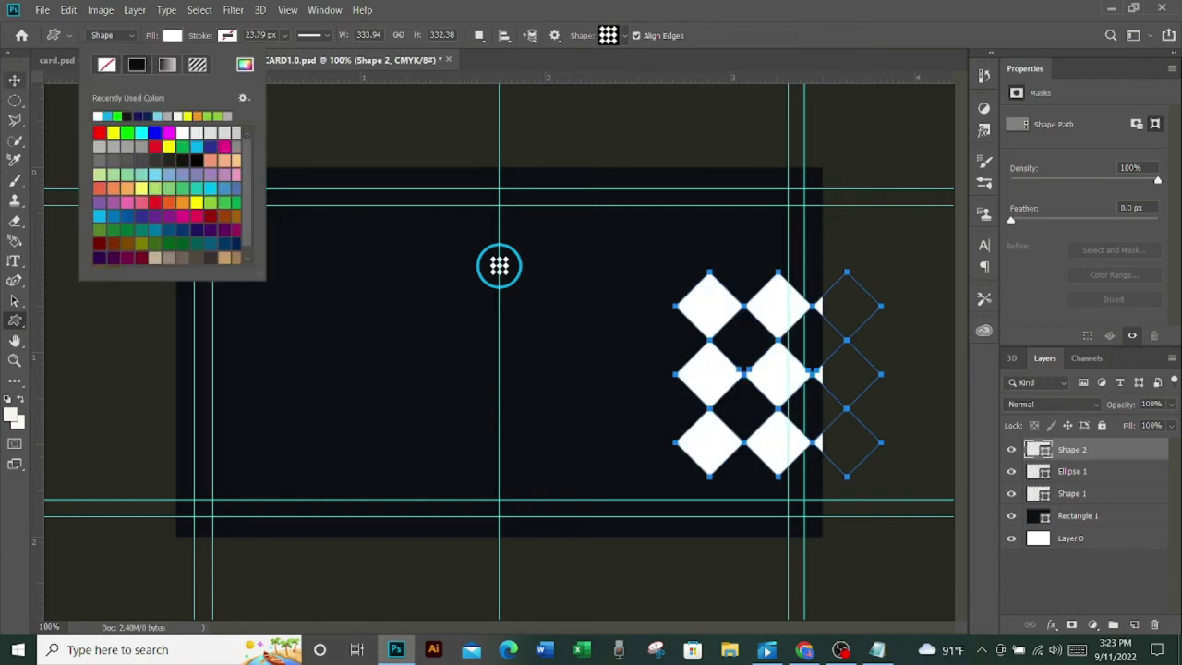
click(15, 80)
- Place the pattern at the upper right and lower its layer opacity to 4%
key(ctrl+t)
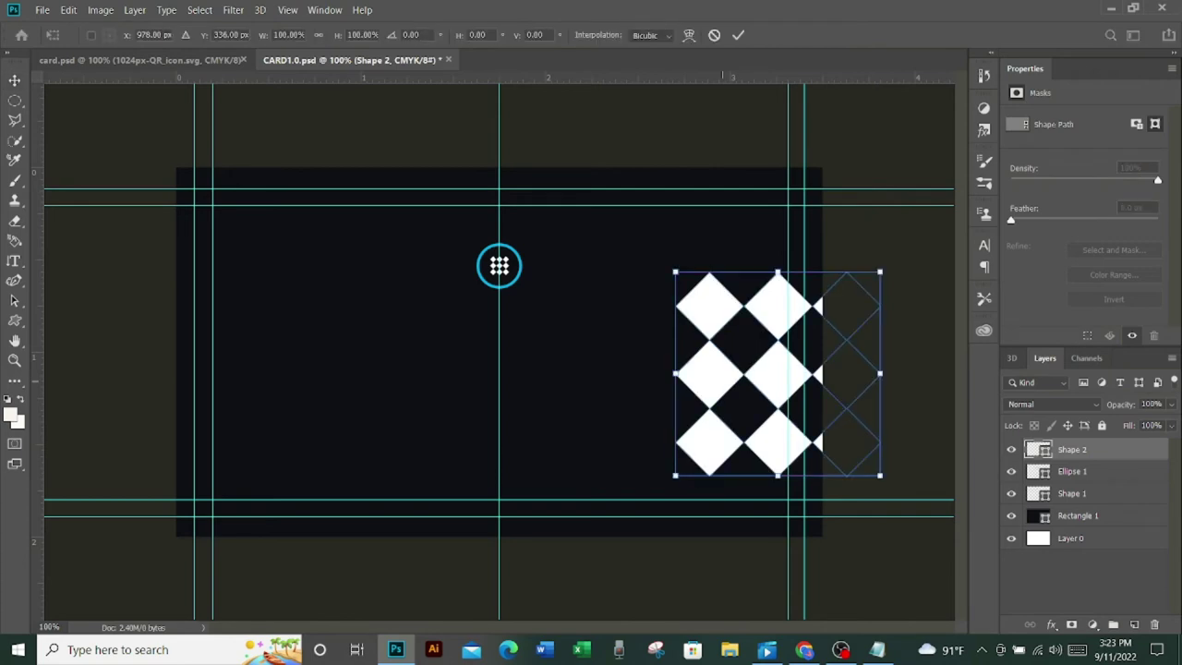
key(Escape)
drag(1170, 404, 1102, 423)
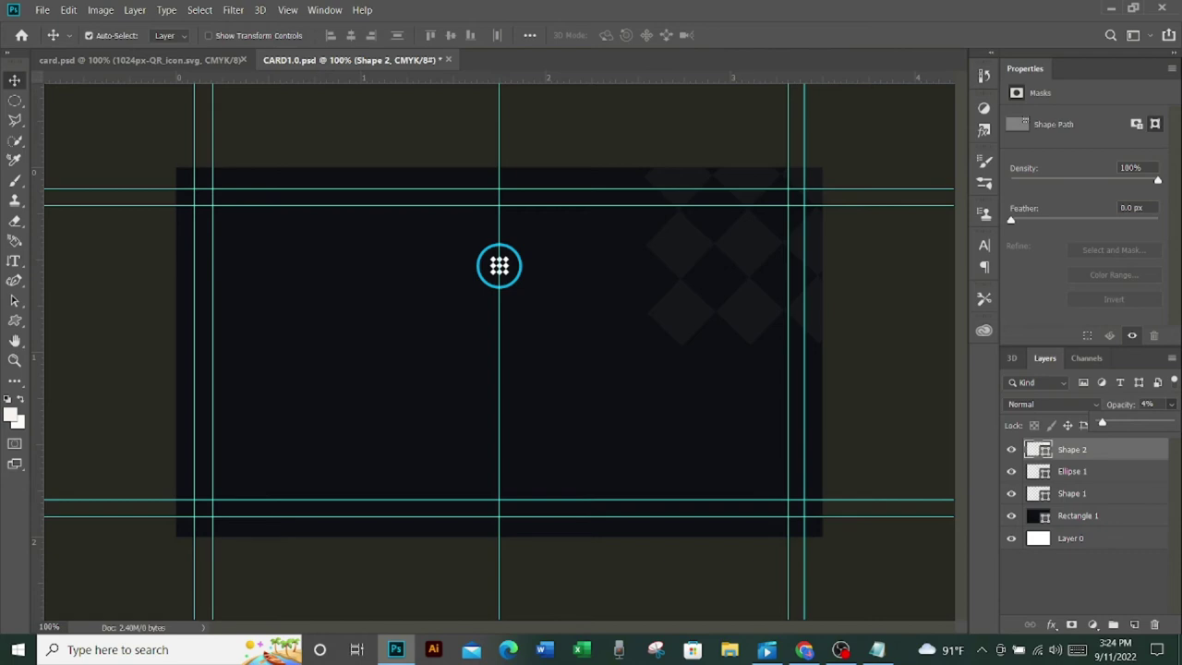
- Duplicate the diamond pattern layer and move the copy to the card's lower left
double_click(1135, 449)
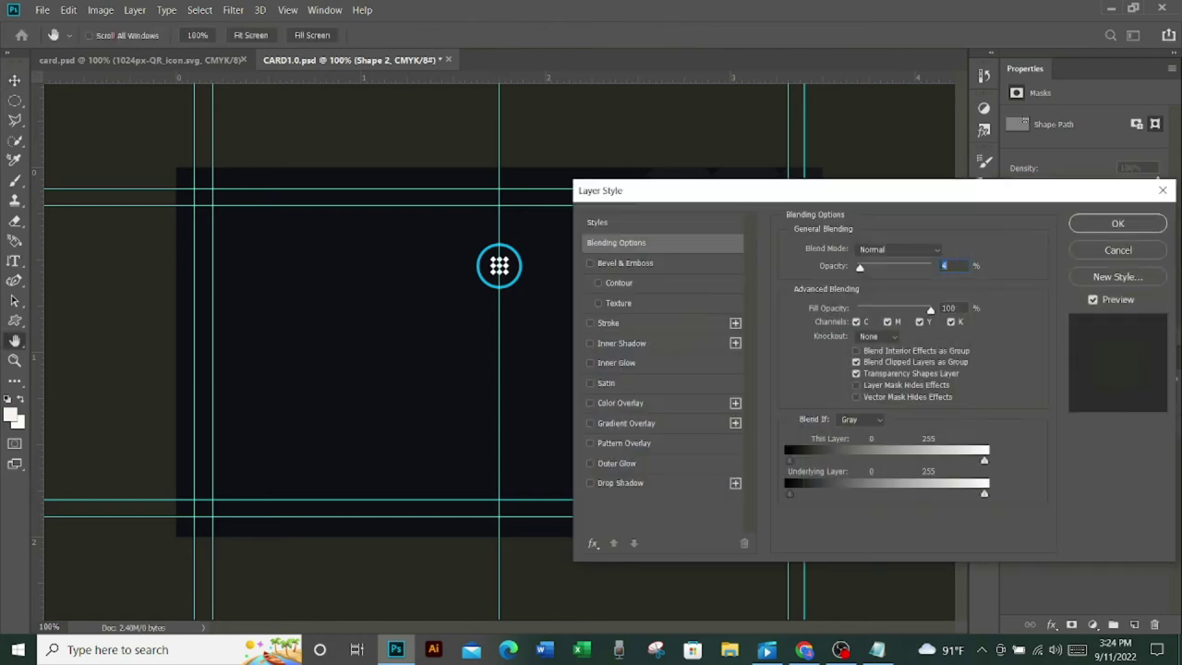
click(1163, 190)
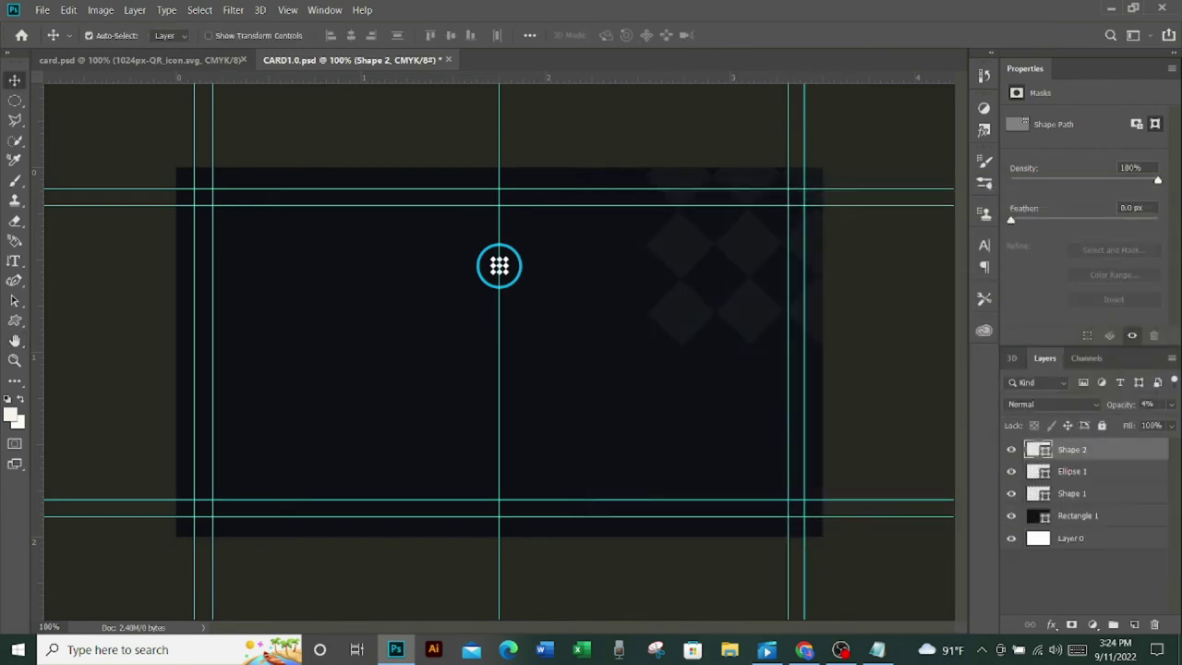
key(ctrl+j)
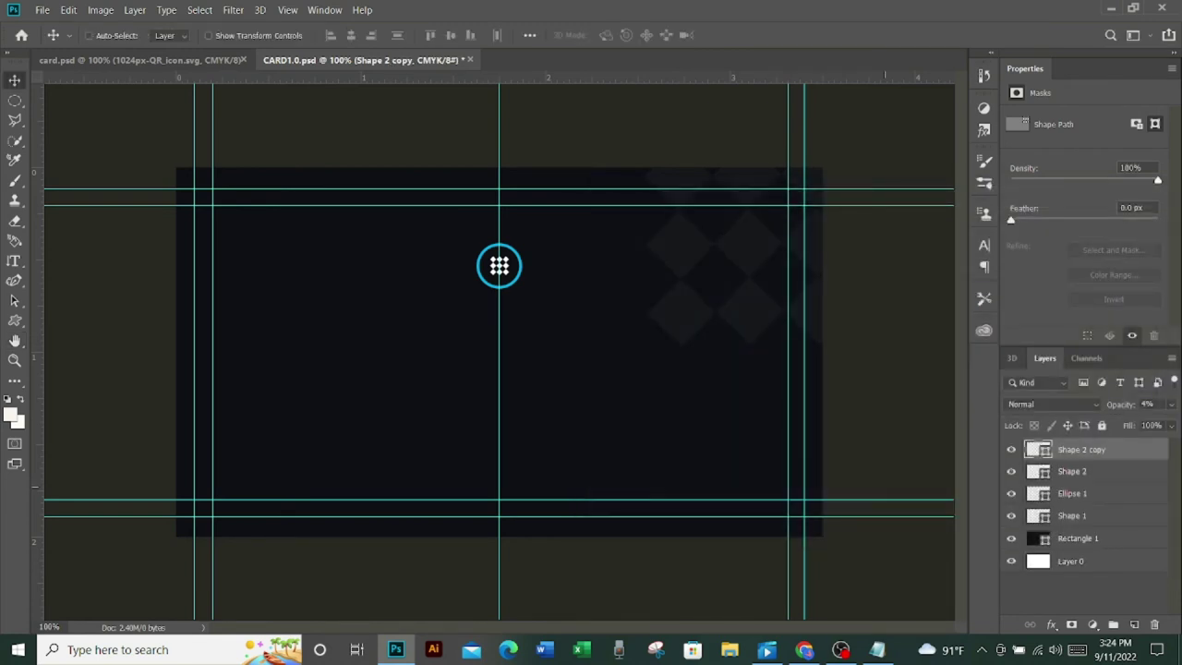
mouse_move(754, 305)
mouse_down()
mouse_move(293, 406)
mouse_move(260, 489)
mouse_up()
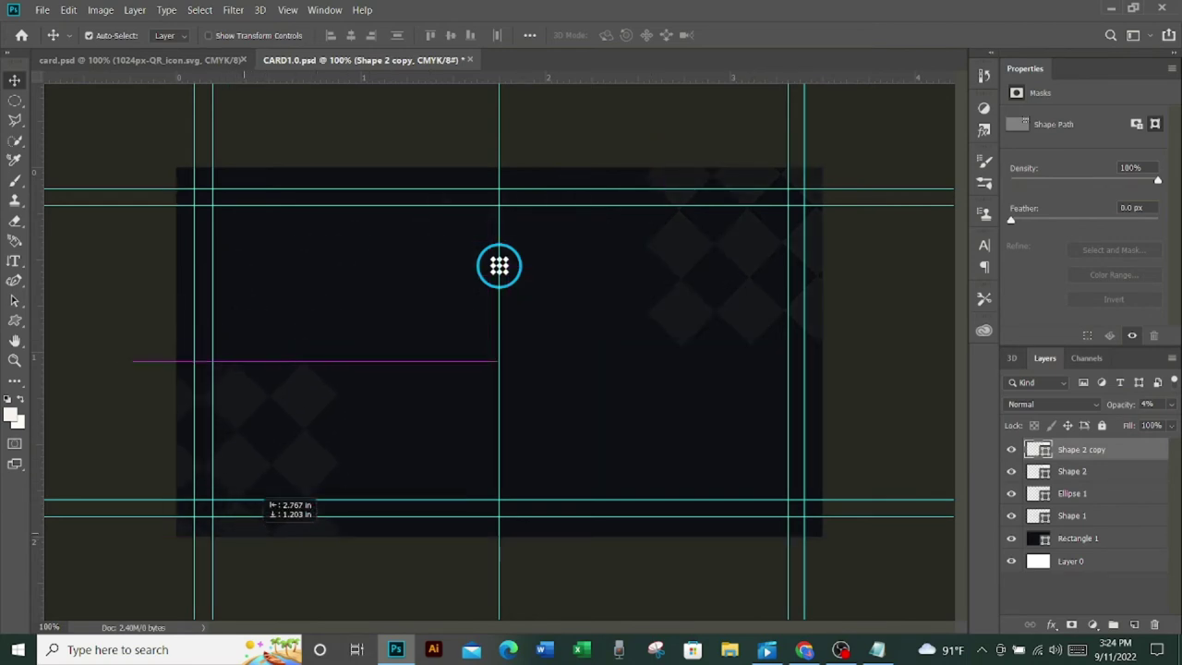
mouse_move(260, 489)
mouse_down()
mouse_move(320, 459)
mouse_move(296, 466)
mouse_move(306, 460)
mouse_up()
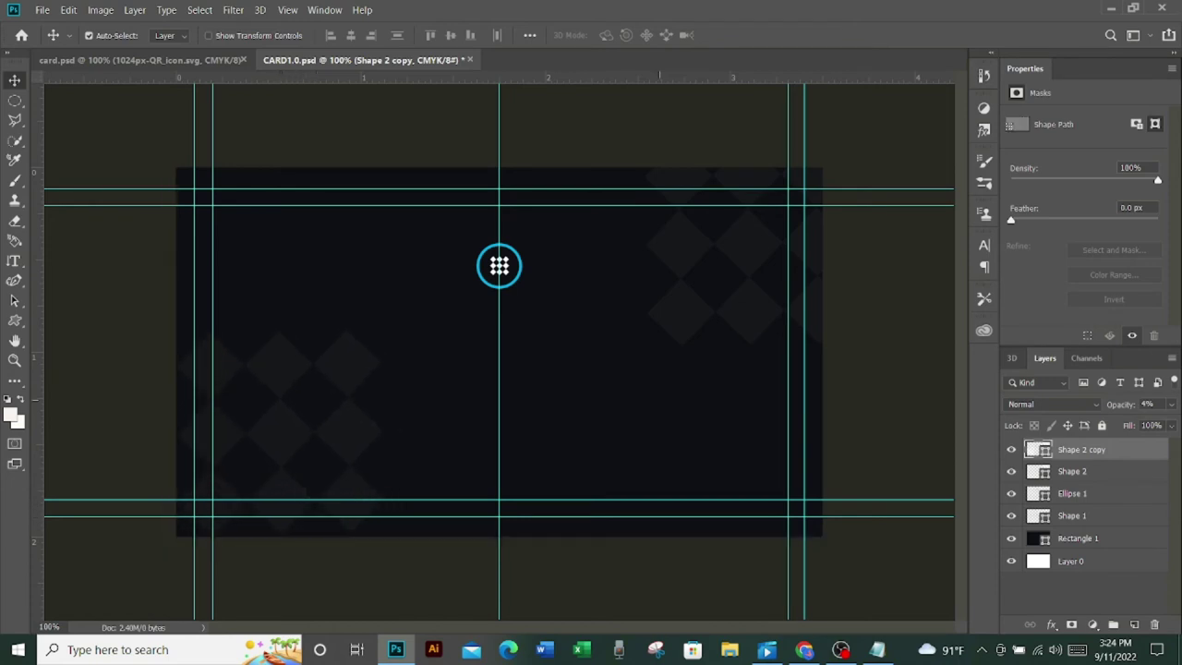
- Nudge the original diamond pattern slightly up and to the right
drag(719, 335, 744, 314)
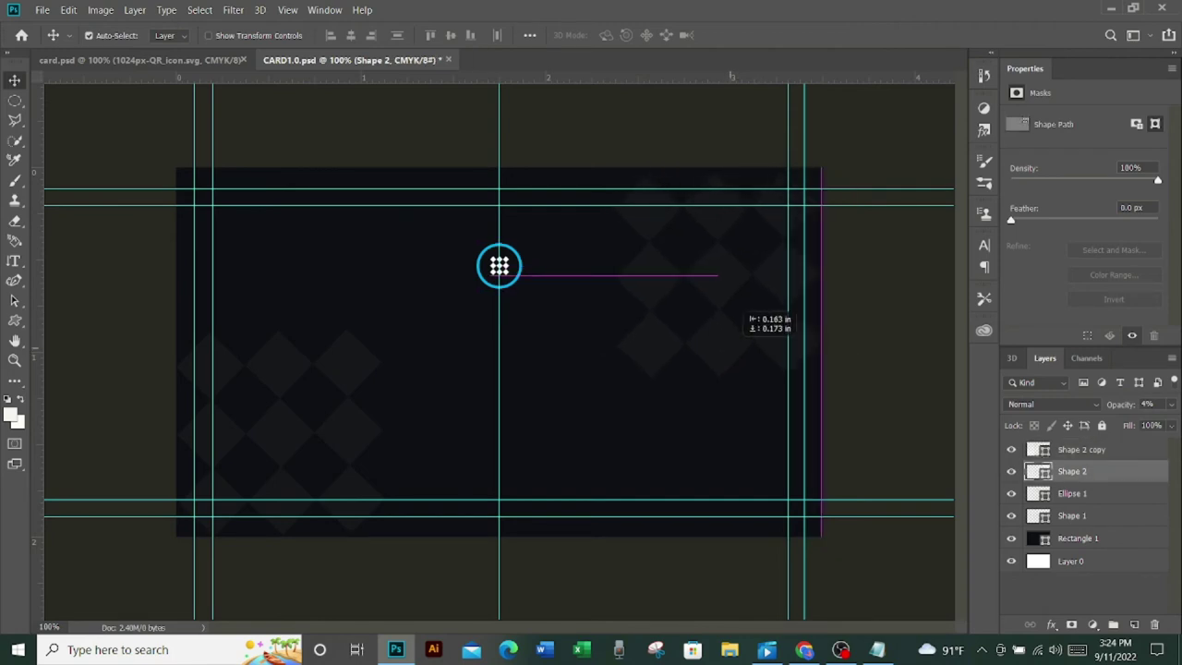
drag(744, 314, 740, 311)
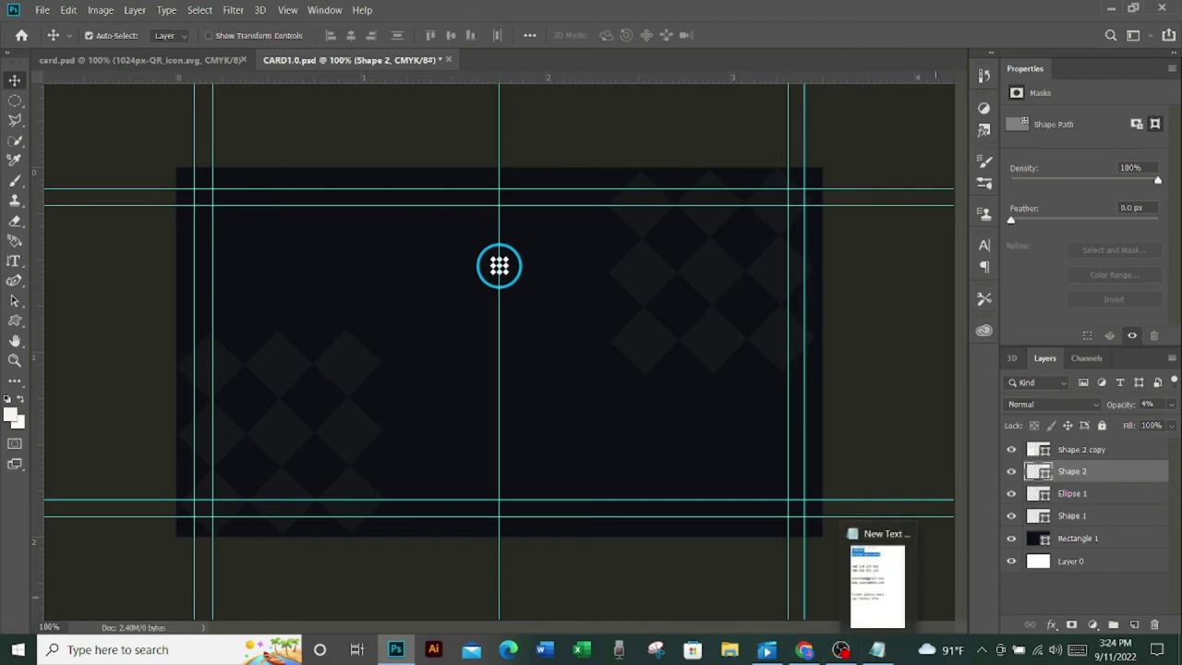
click(1080, 448)
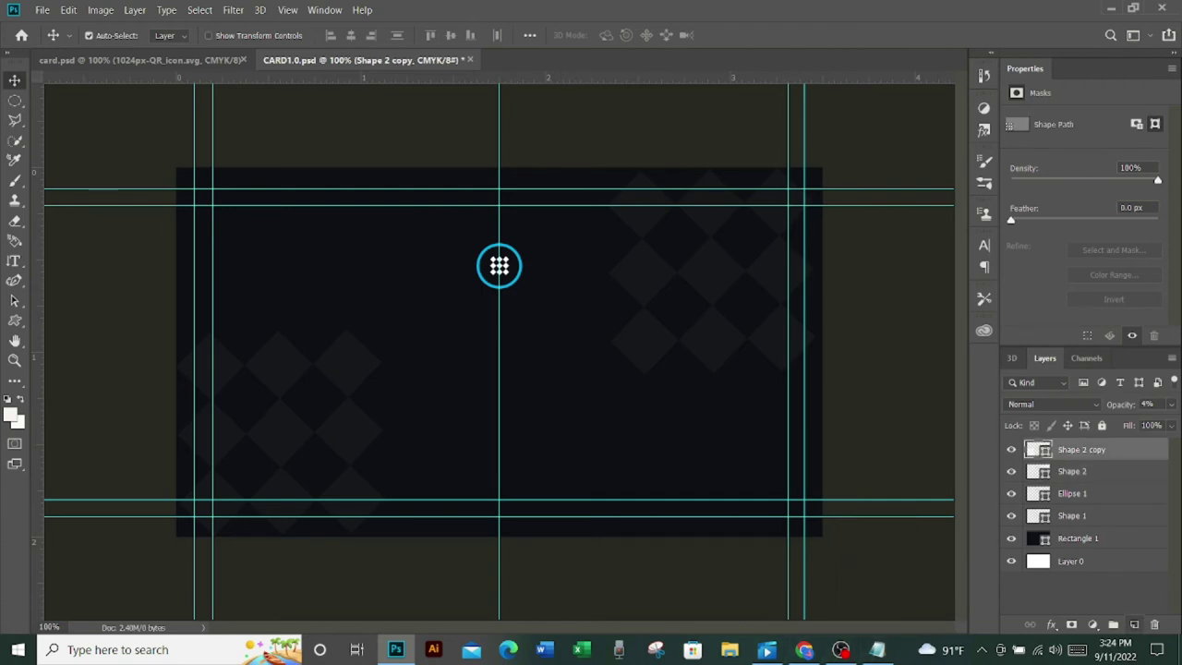
- On a new layer, start a text box and copy the company name and slogan from the notes
click(1133, 624)
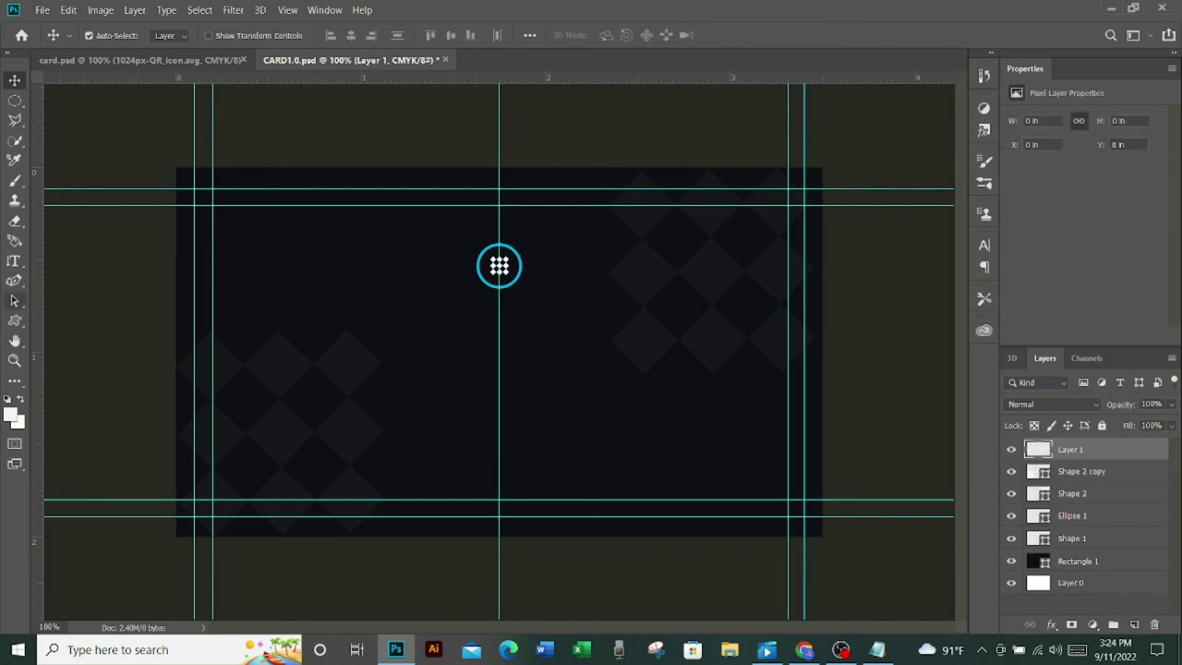
click(14, 261)
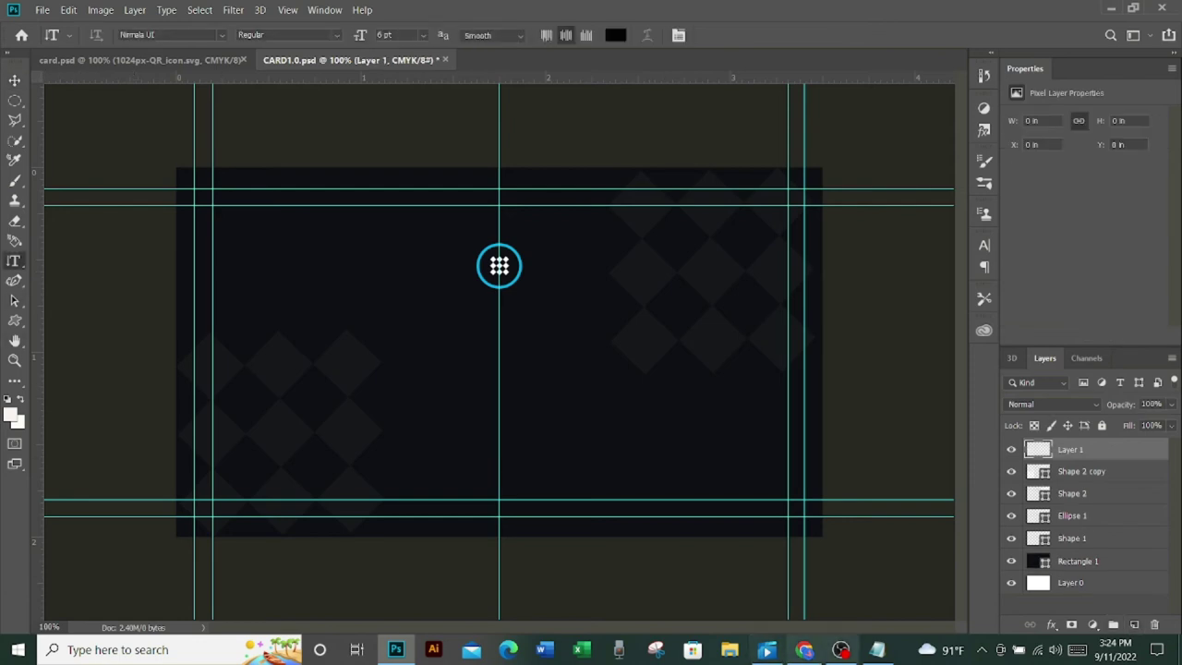
click(877, 649)
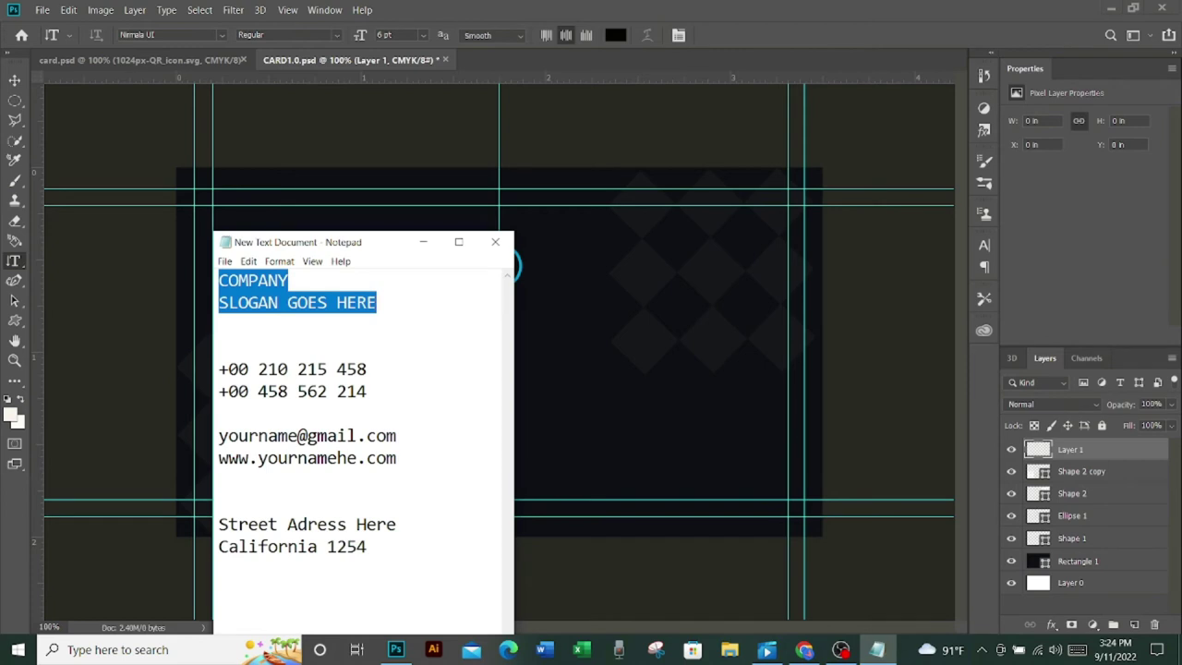
right_click(260, 288)
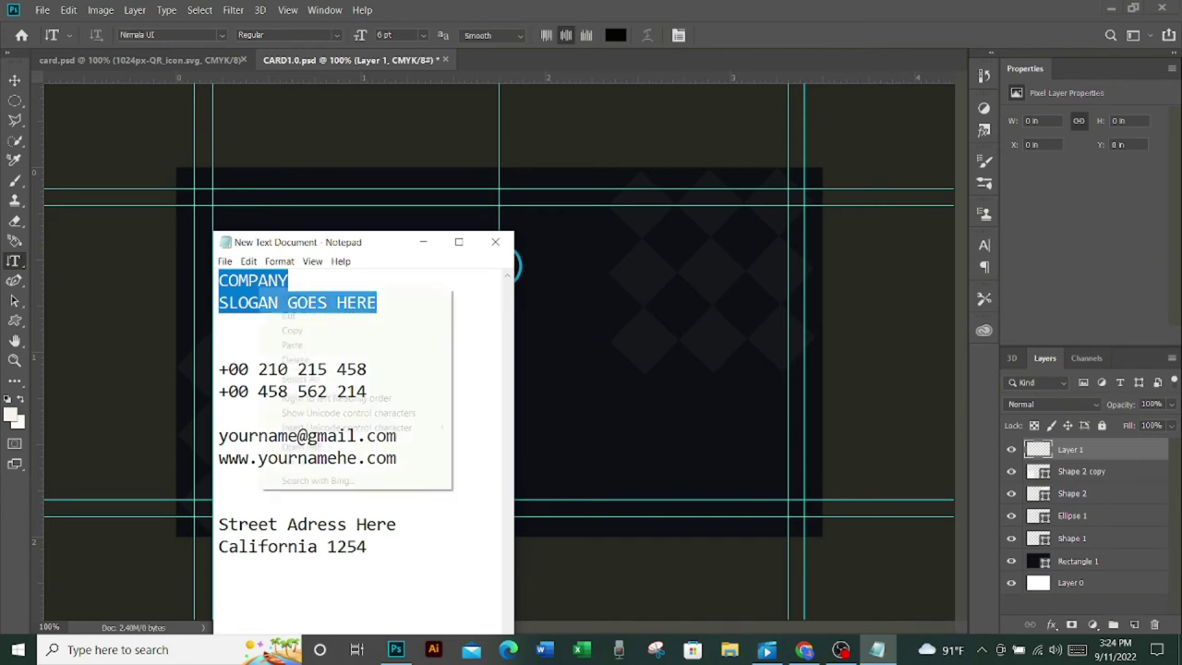
click(292, 329)
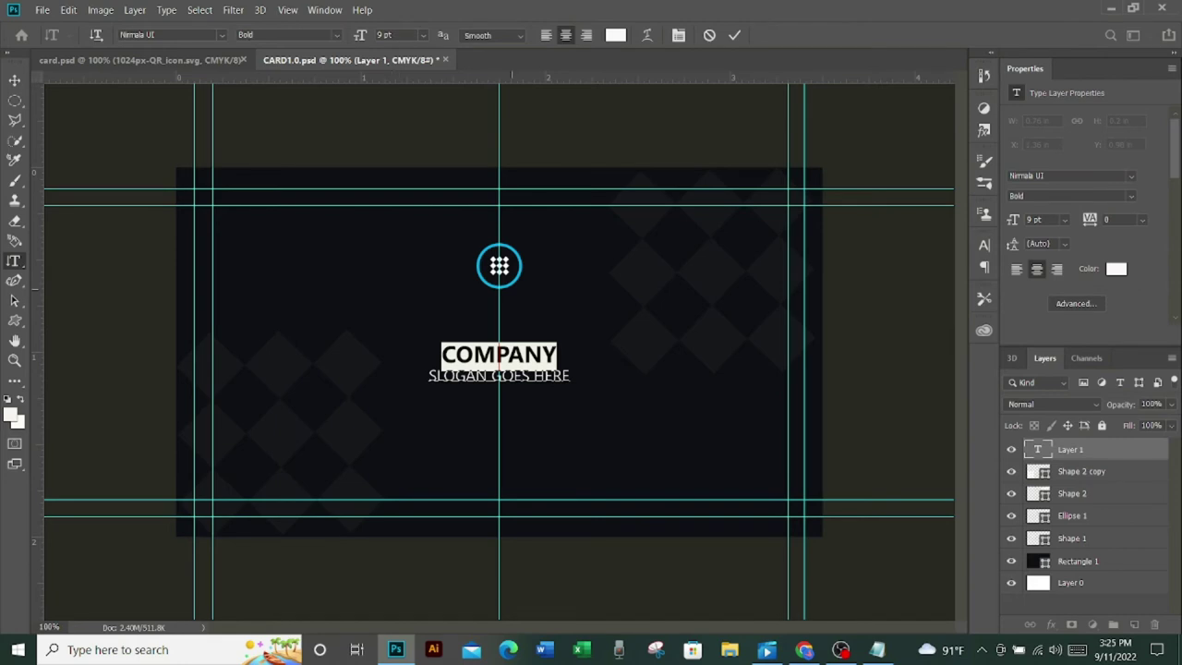
- Set the SLOGAN GOES HERE line to 6 pt, after trying 8 pt
drag(571, 375, 428, 376)
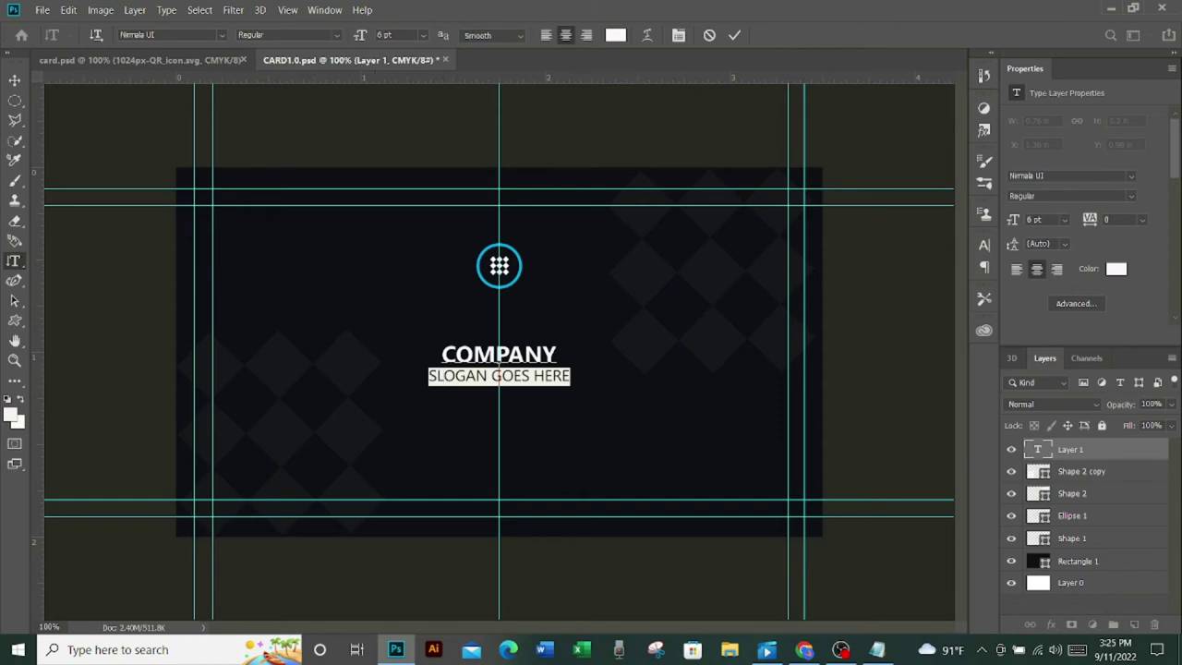
click(423, 35)
click(397, 80)
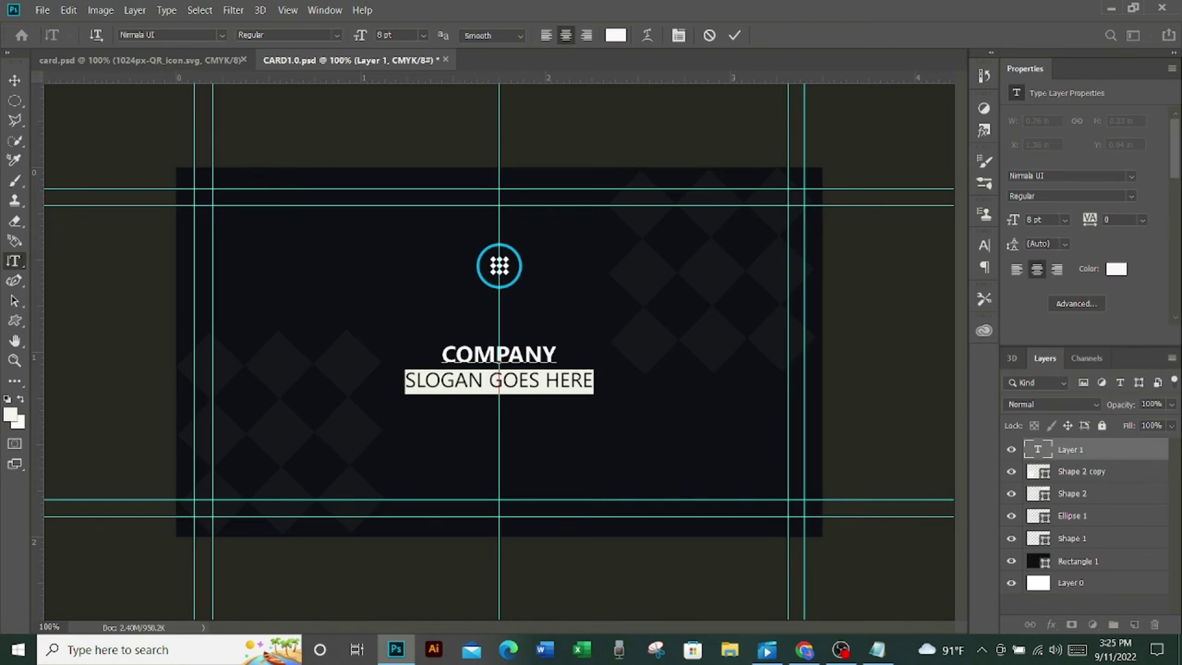
click(423, 35)
click(397, 50)
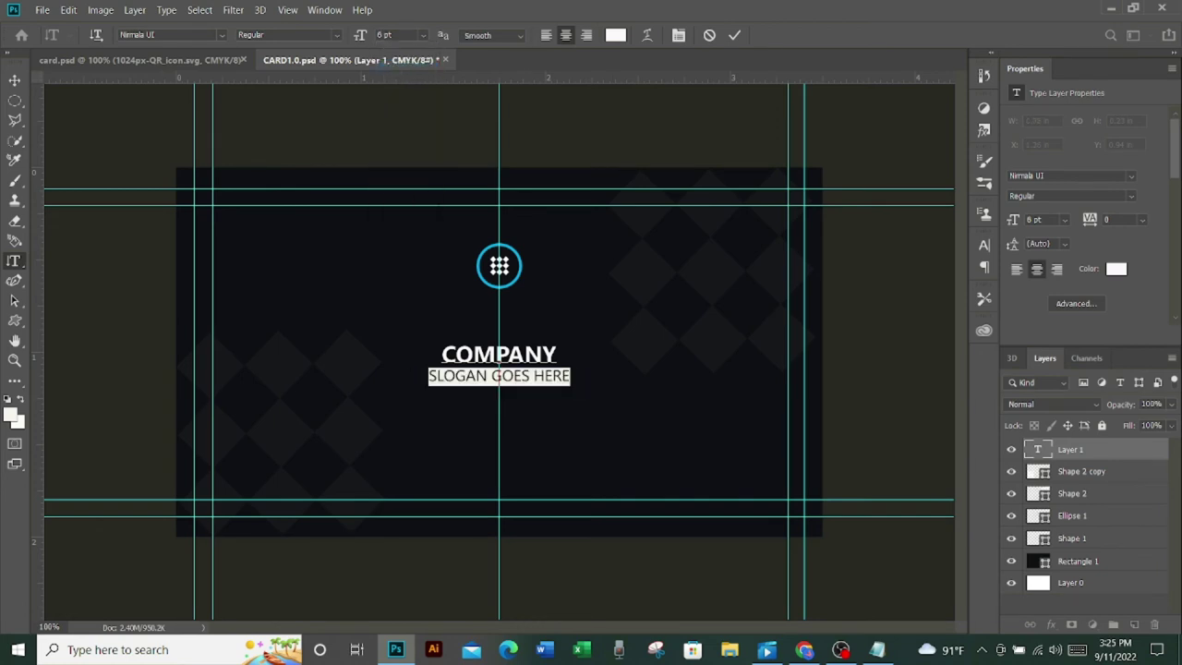
- Colour the slogan cyan #00aeef and commit the text layer
click(615, 35)
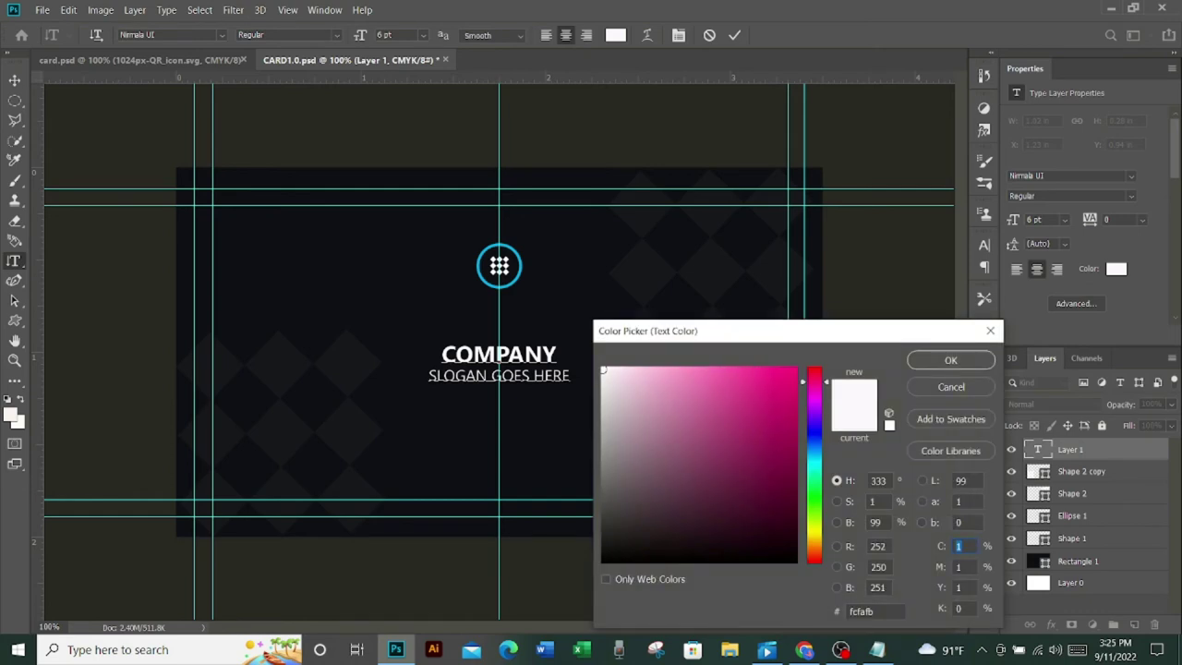
text(100)
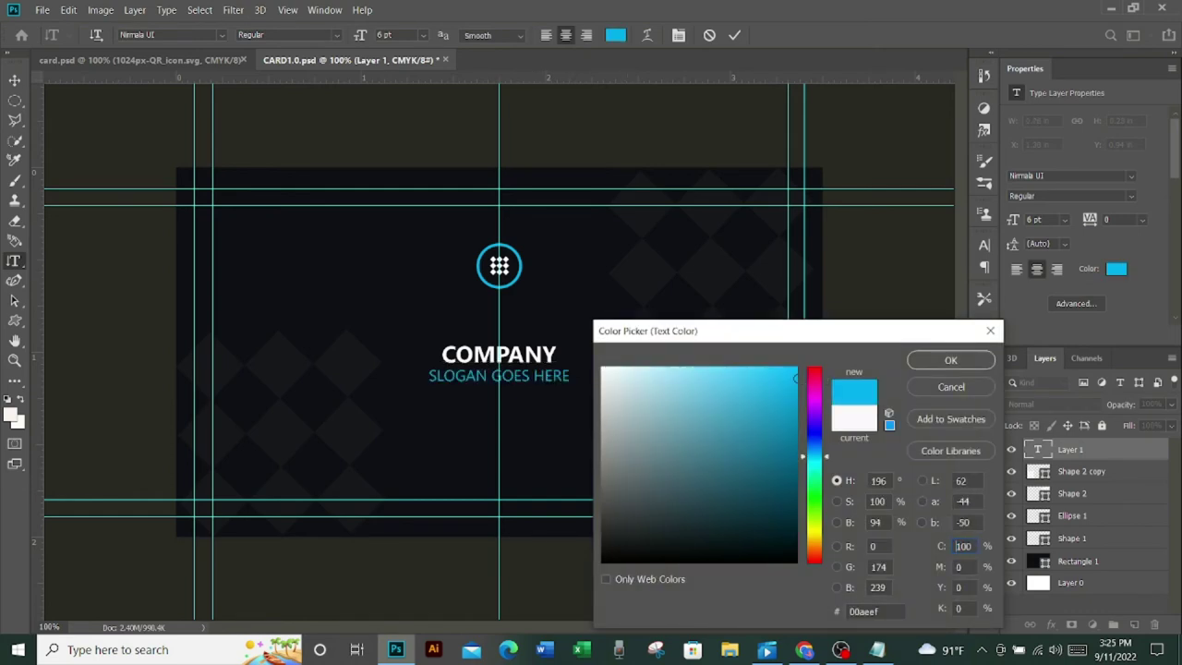
key(Return)
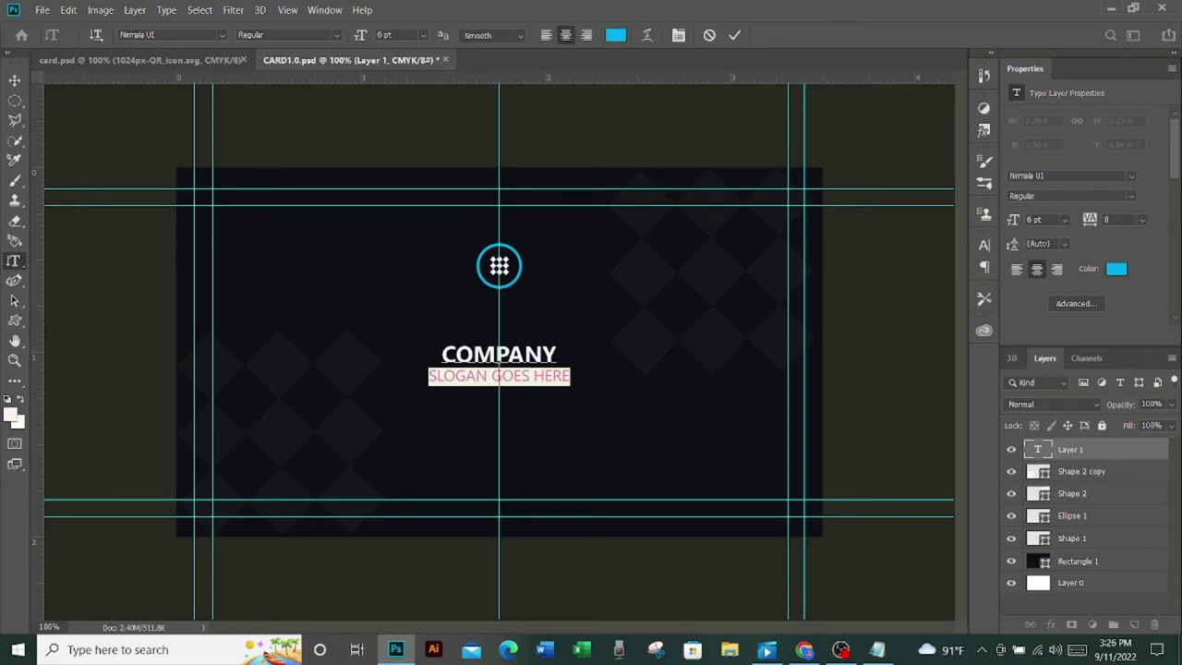
click(734, 35)
key(v)
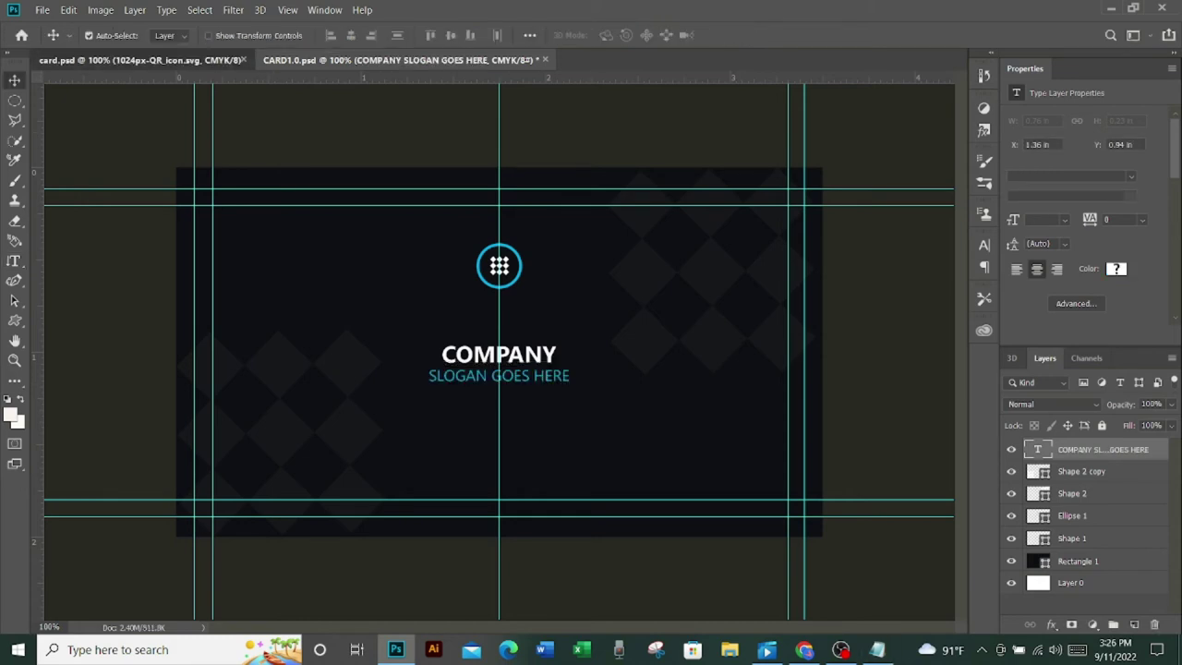
- Drag the QR code from card.psd onto CARD1.0.psd and scale it to 2.30% under the slogan
click(194, 60)
mouse_move(745, 236)
mouse_down()
mouse_move(222, 44)
mouse_move(296, 60)
mouse_up()
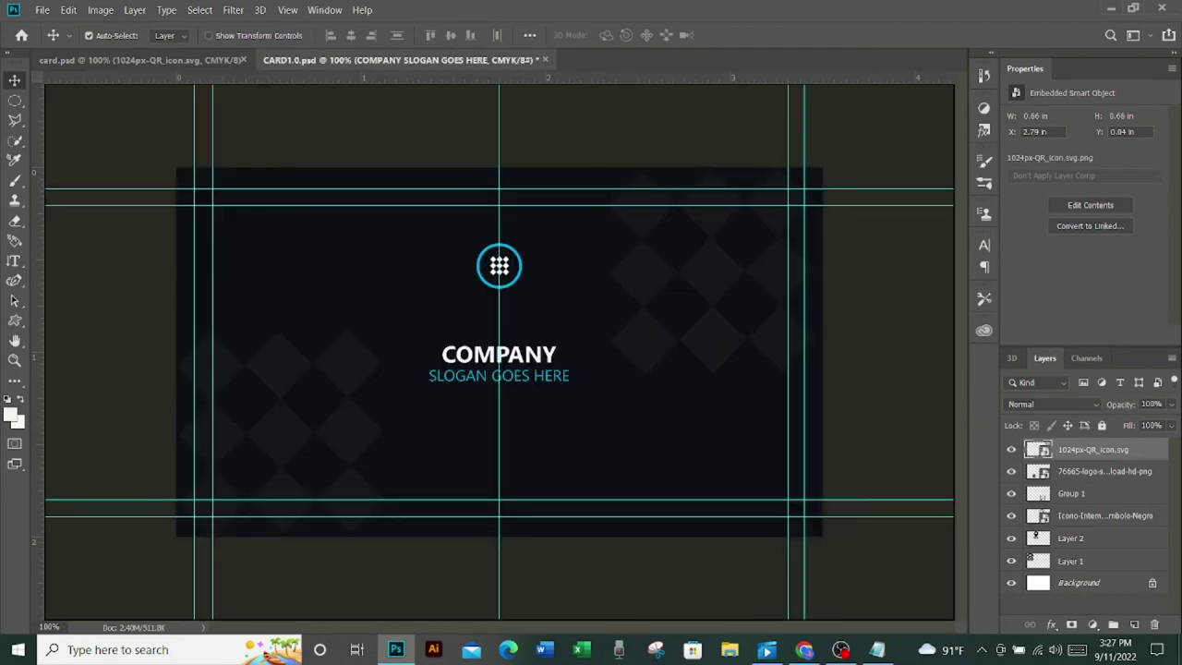
drag(296, 60, 429, 387)
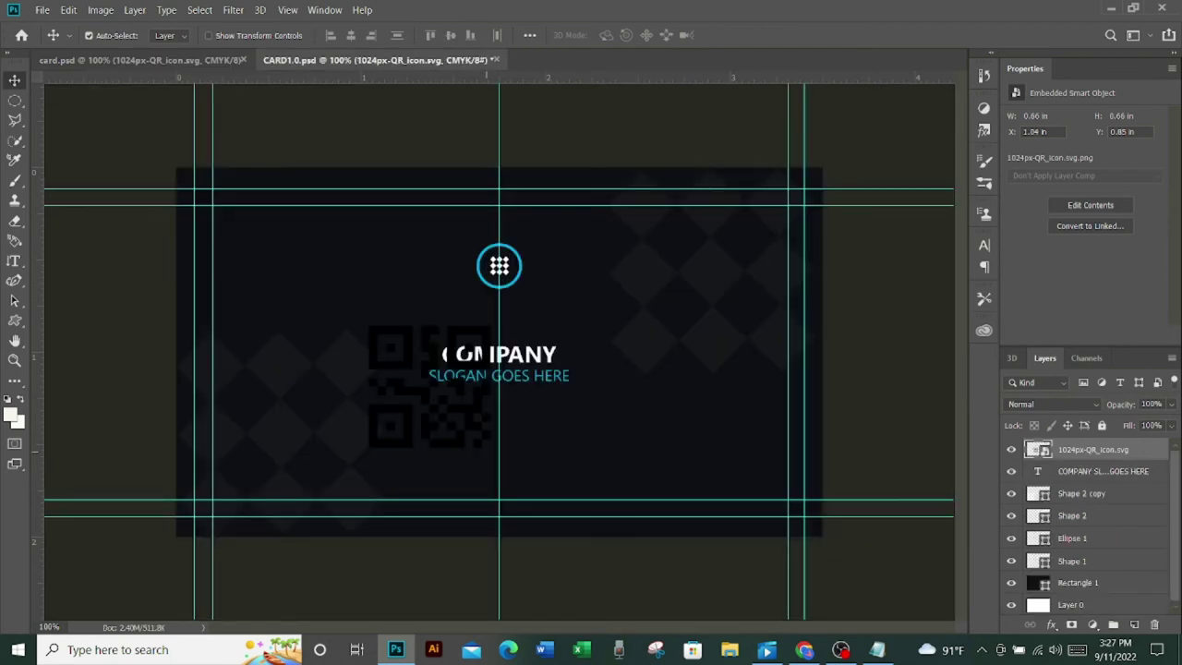
key(ctrl+t)
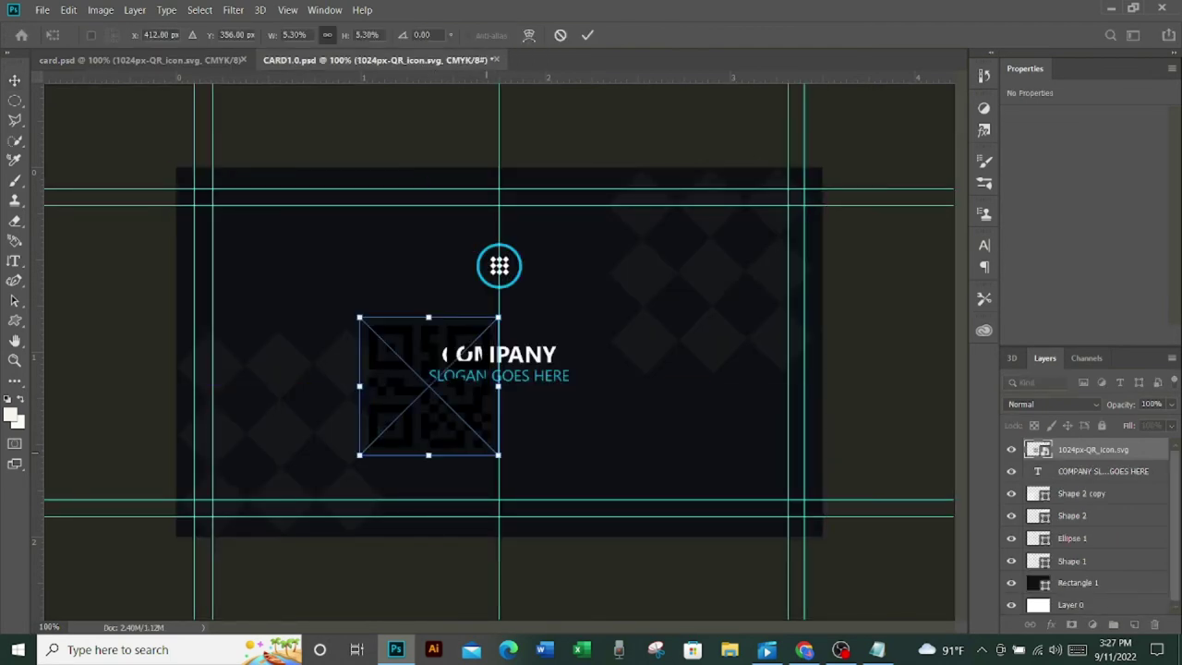
mouse_move(499, 454)
mouse_down()
mouse_move(421, 376)
mouse_move(517, 454)
mouse_up()
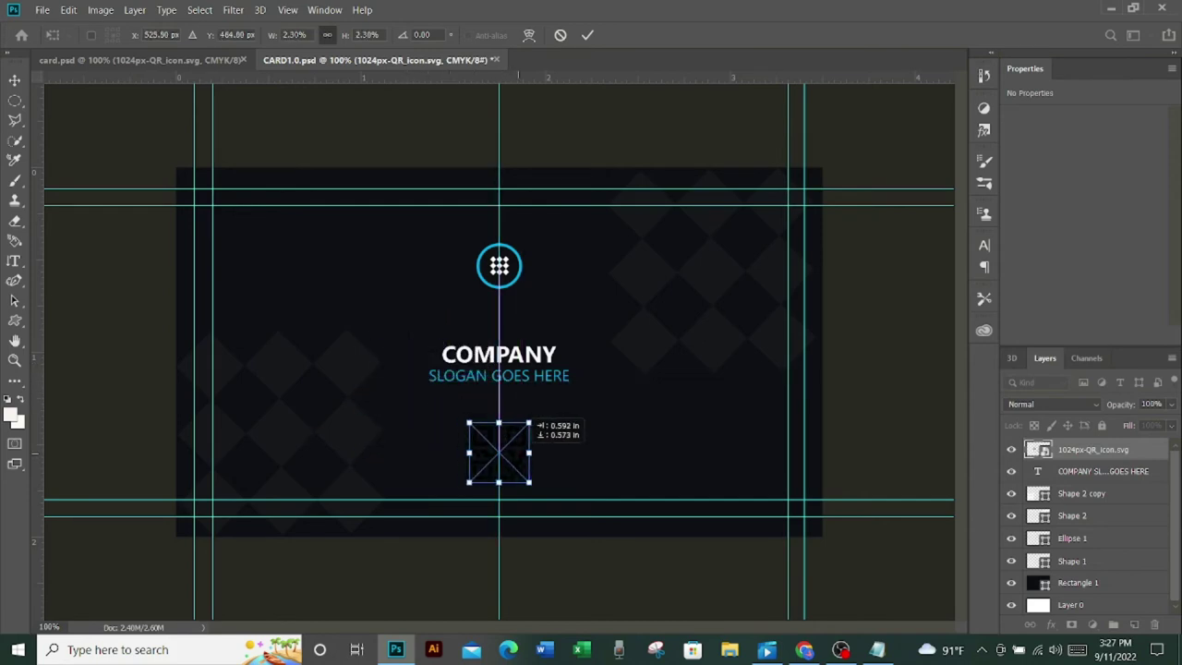
- Give the QR code layer an Inner Glow in cyan #00a3dd sampled from the logo ring
key(Return)
right_click(1062, 450)
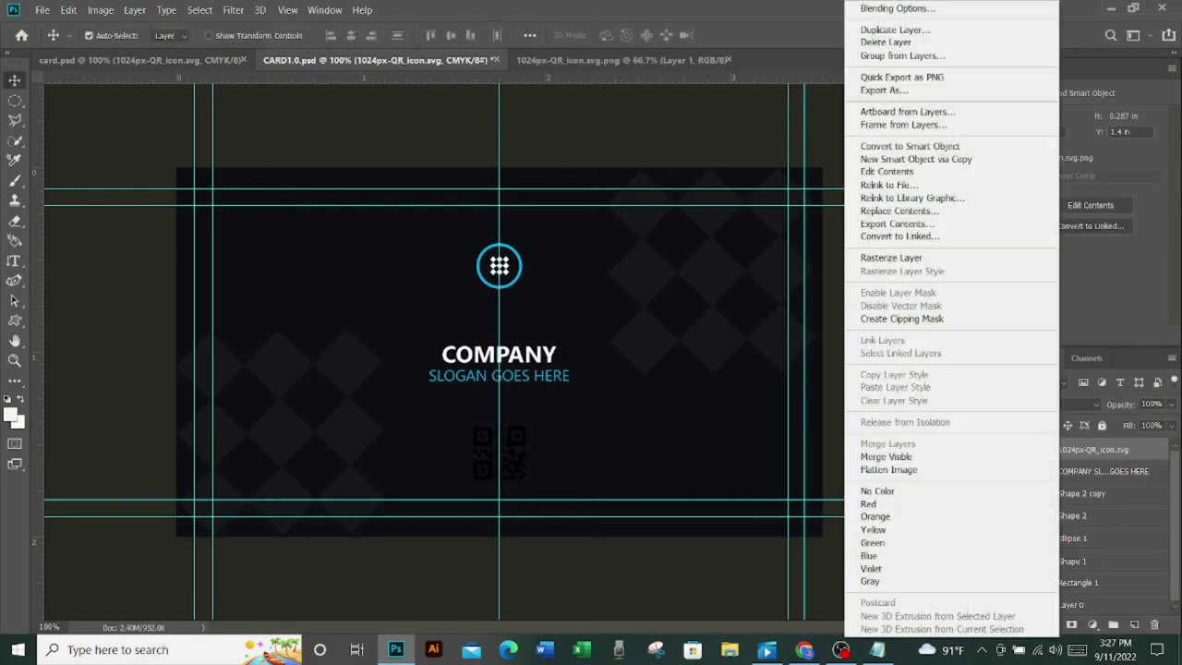
click(896, 9)
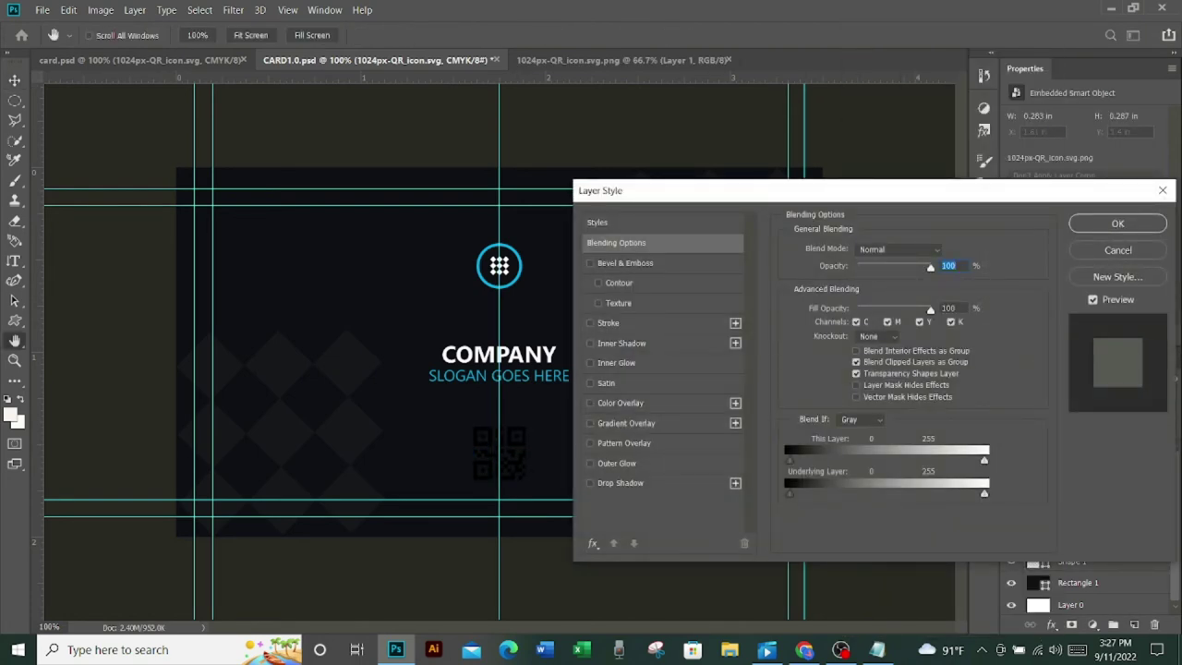
click(590, 362)
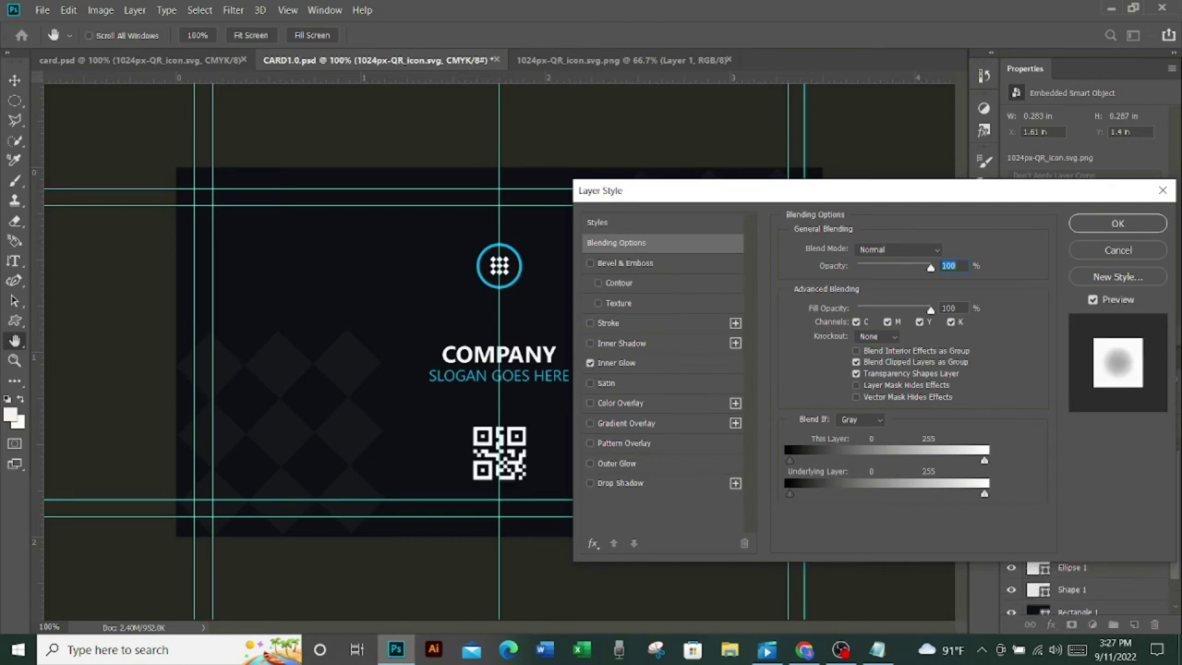
click(616, 362)
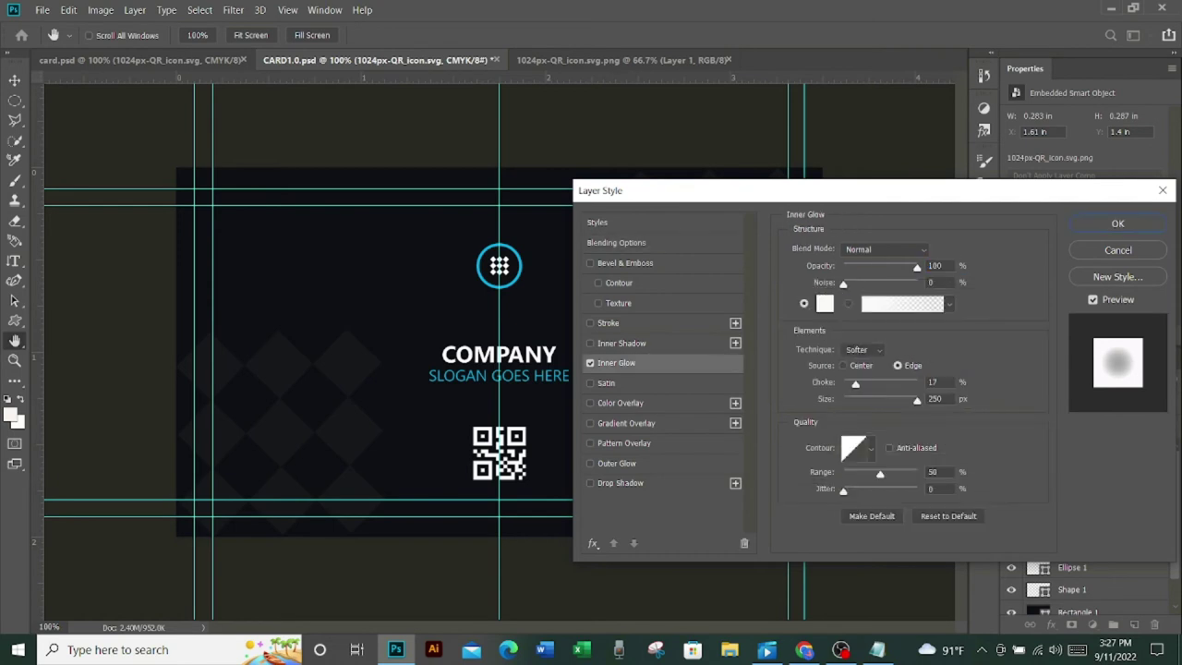
click(824, 303)
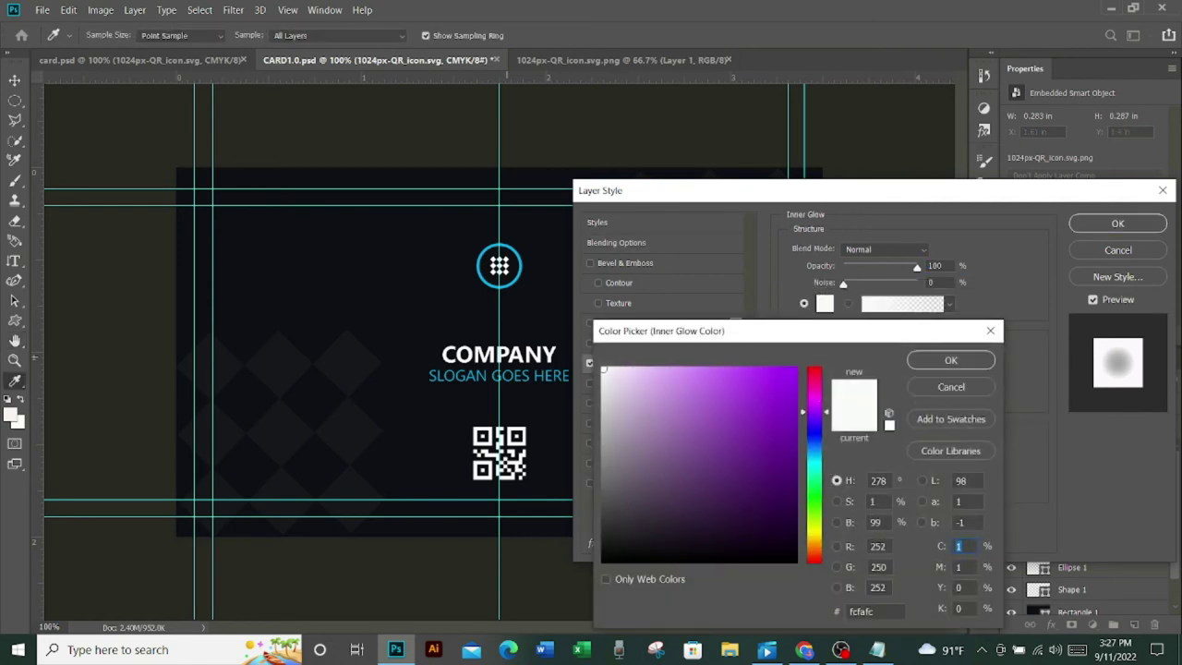
click(479, 266)
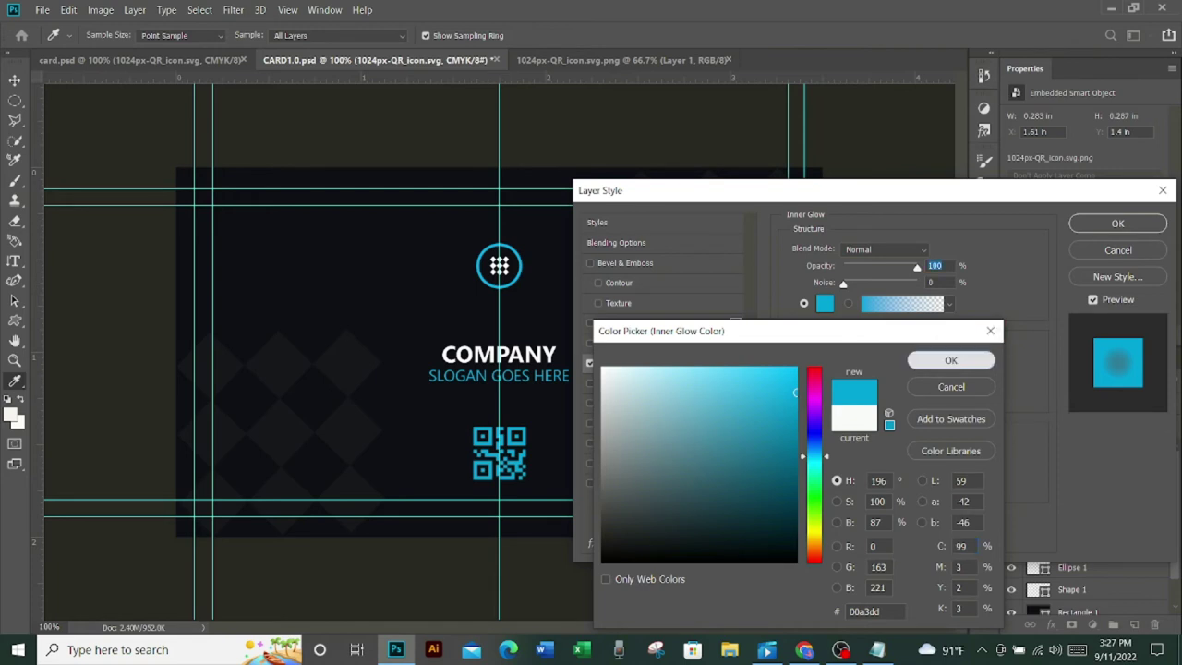
click(951, 360)
key(Return)
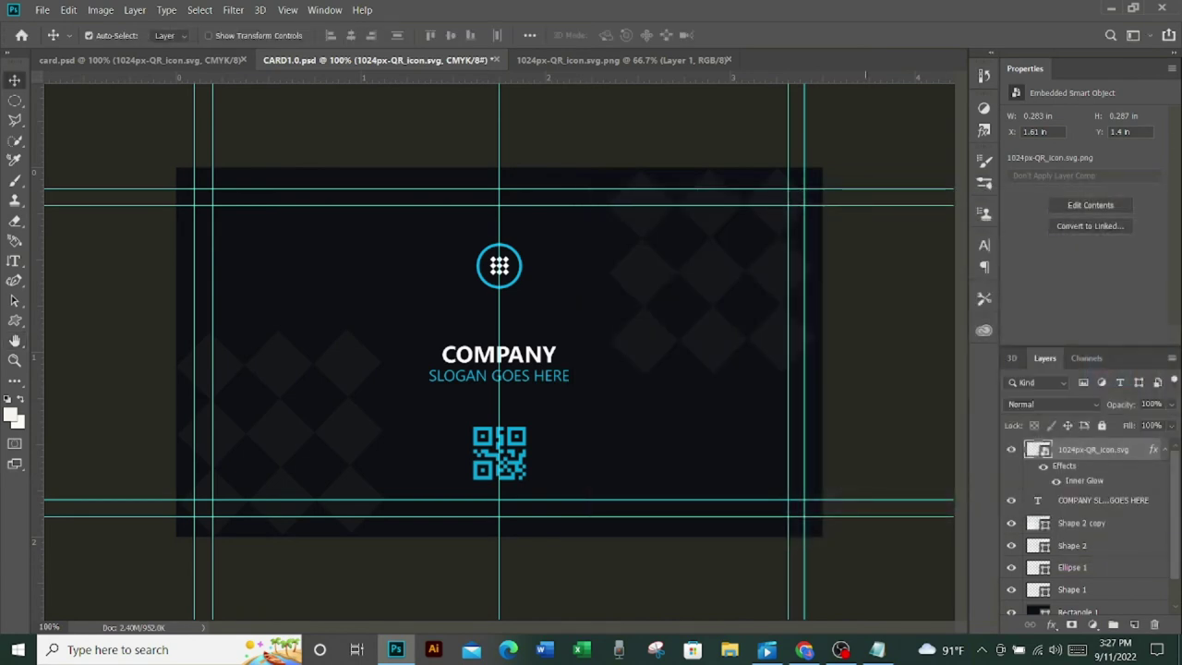
- Draw a white 116 × 116 px square centred on the QR code, beneath the QR layer
click(1137, 624)
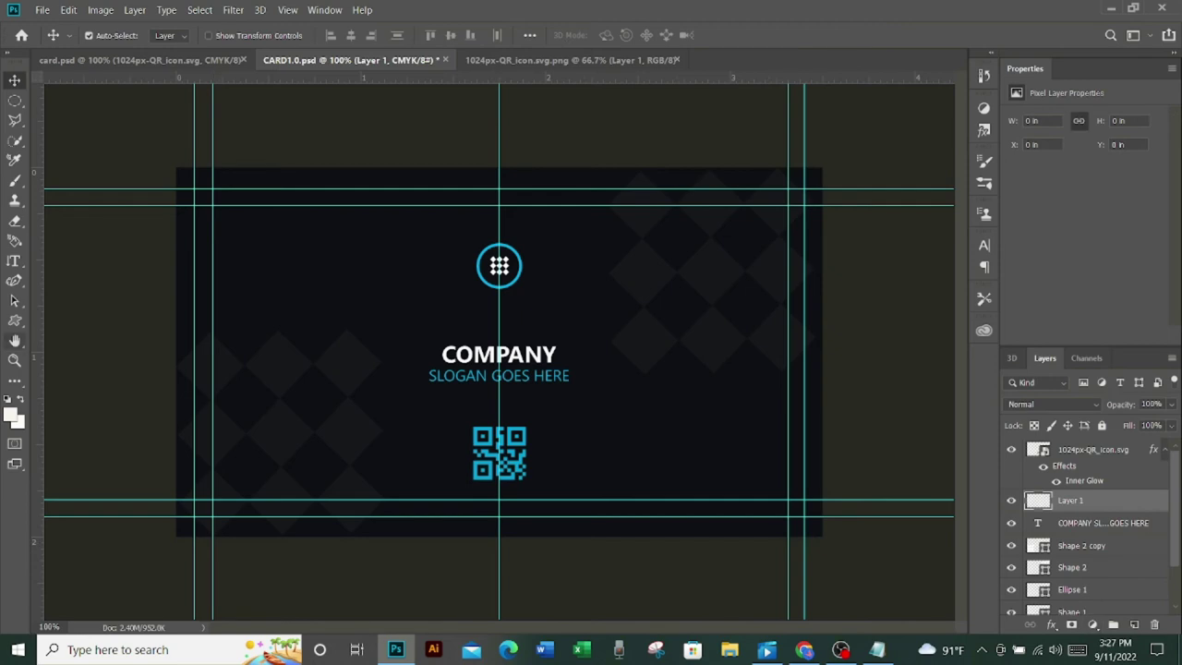
click(14, 320)
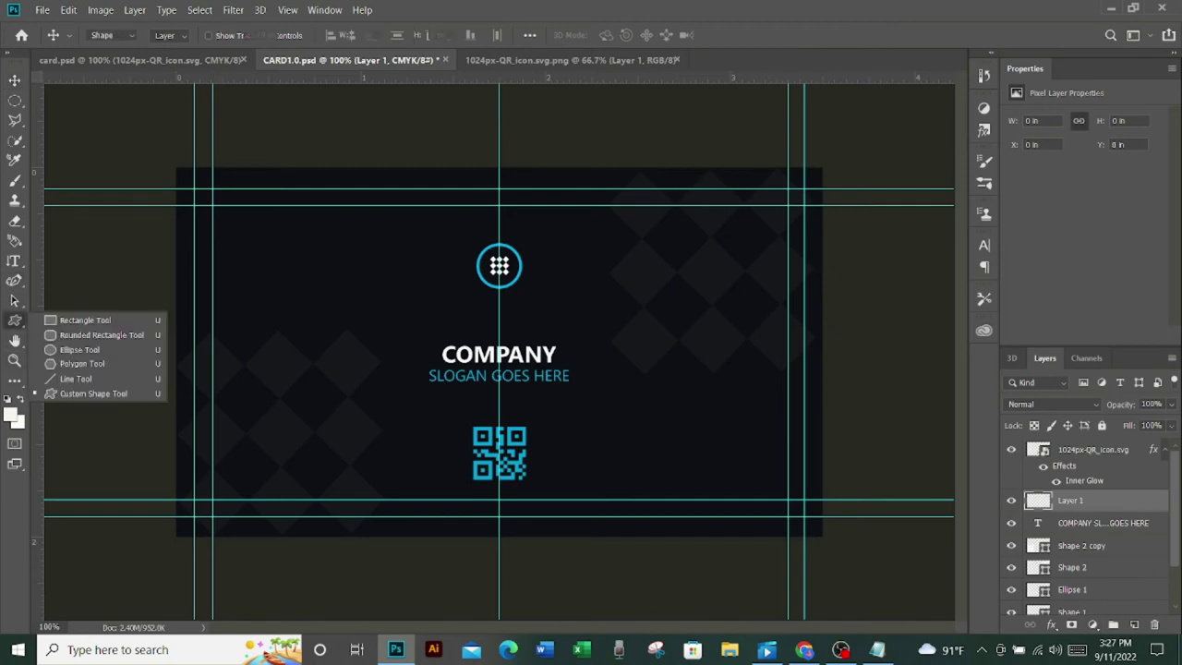
click(70, 319)
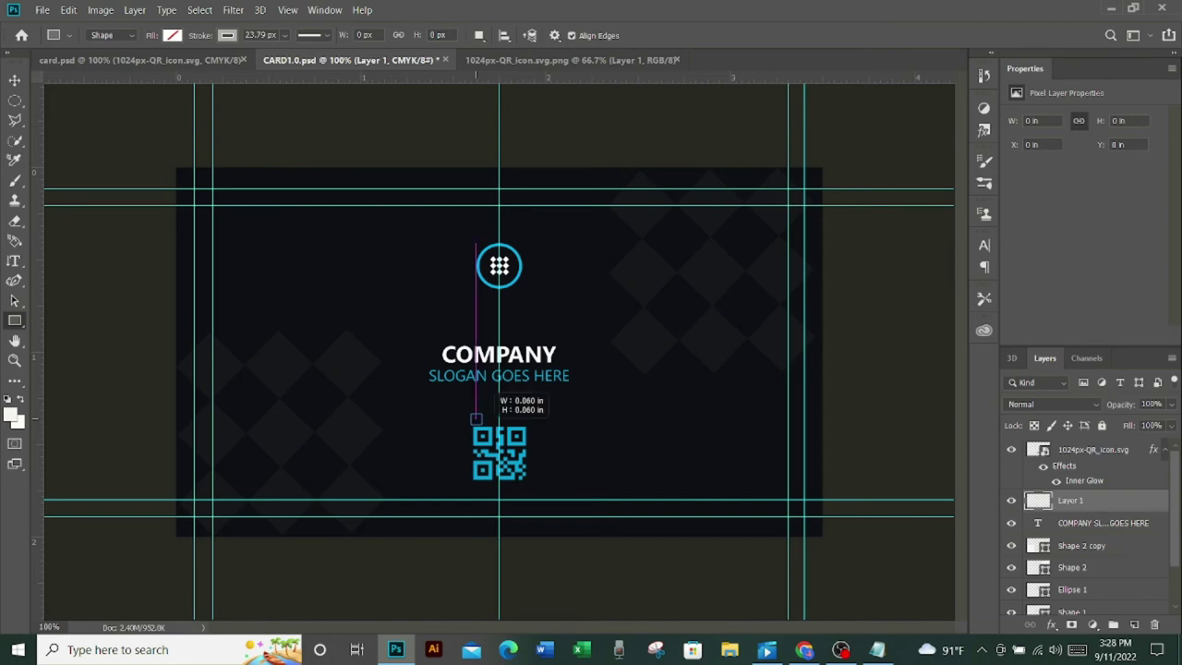
drag(462, 416, 536, 488)
key(ctrl+t)
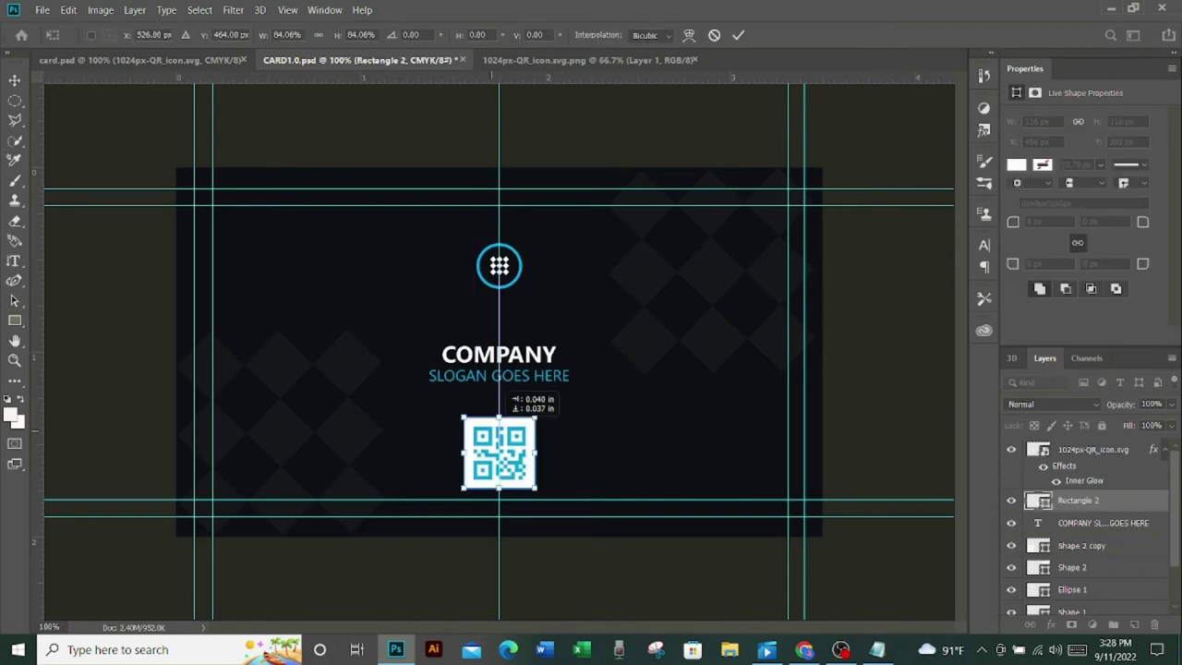
drag(503, 415, 503, 415)
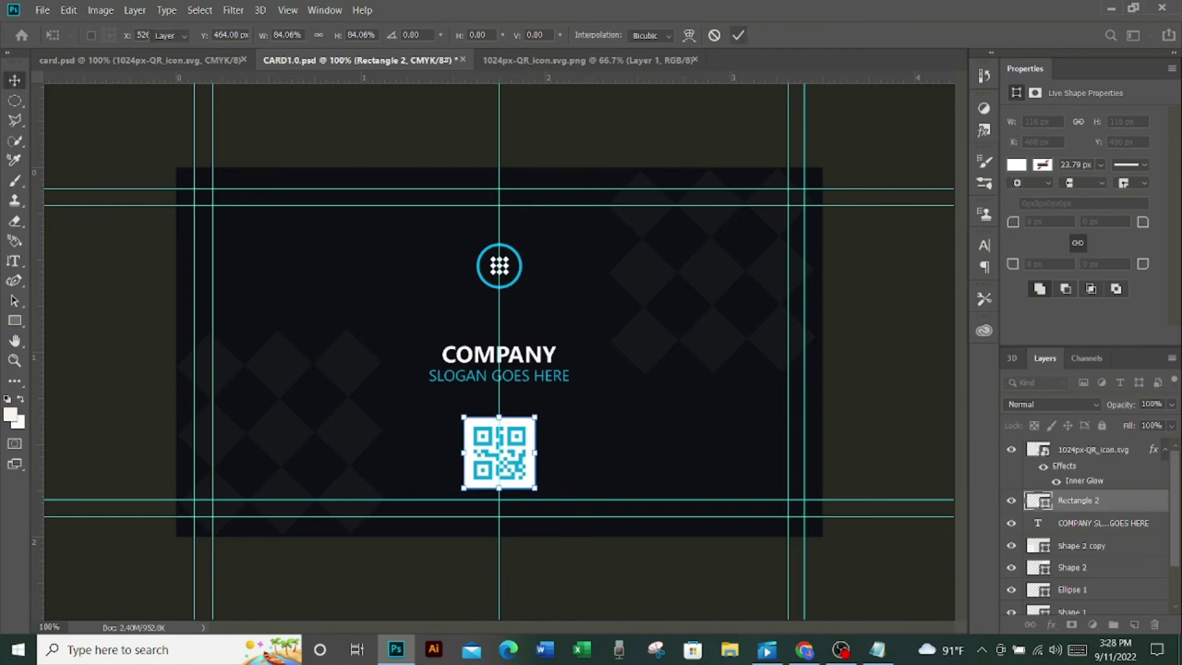
key(Return)
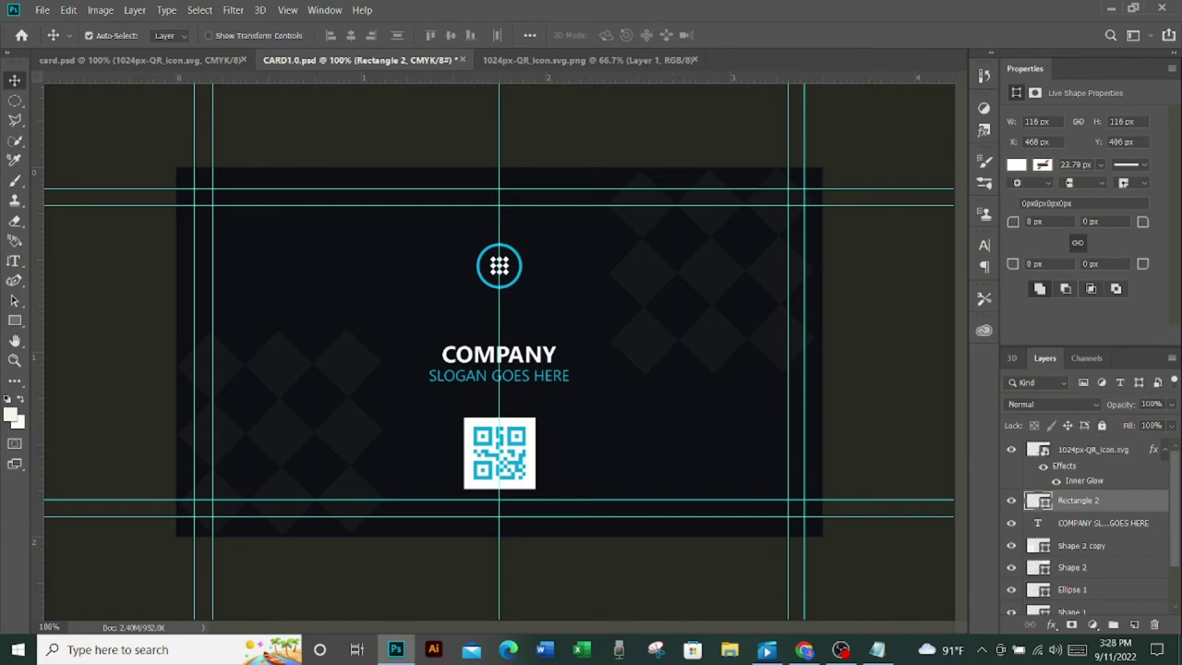
key(alt+bracketright)
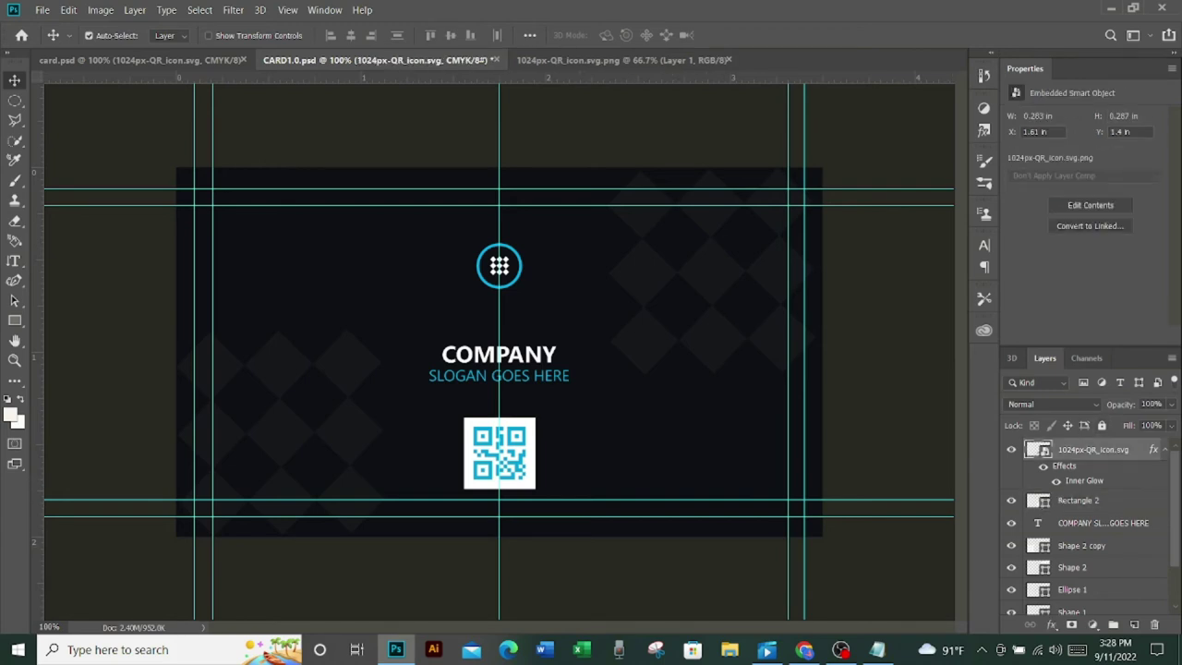
scroll(1089, 526, down, 2)
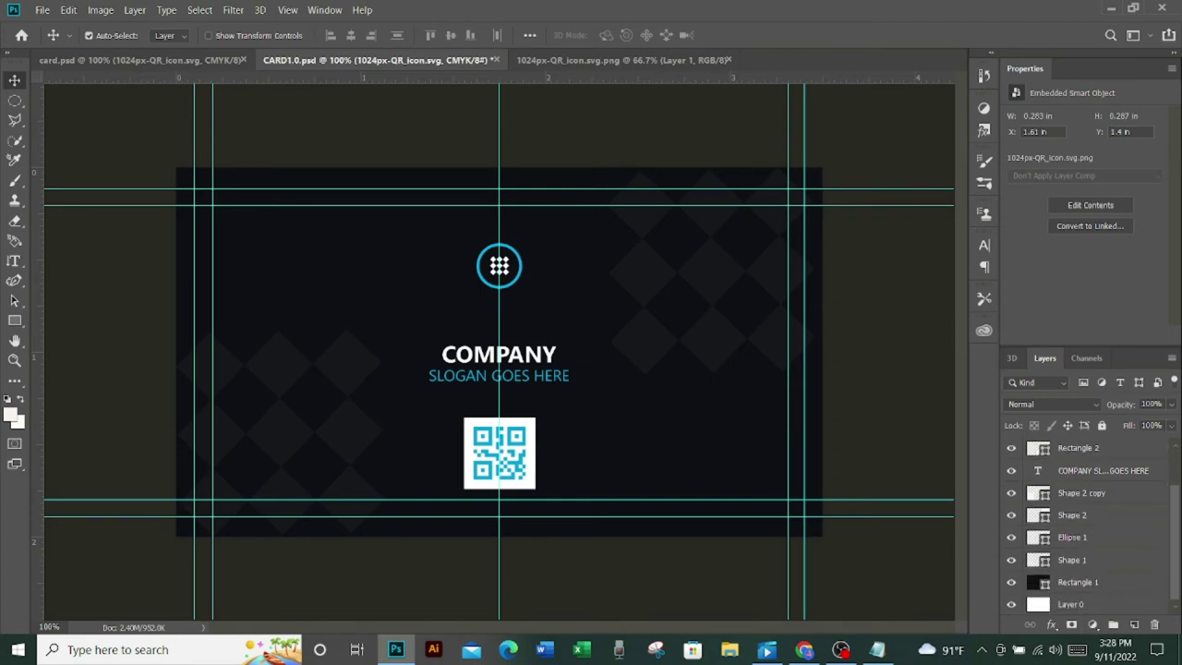
- Group the front design layers into Group 1 and hide the group
shift+click(1077, 582)
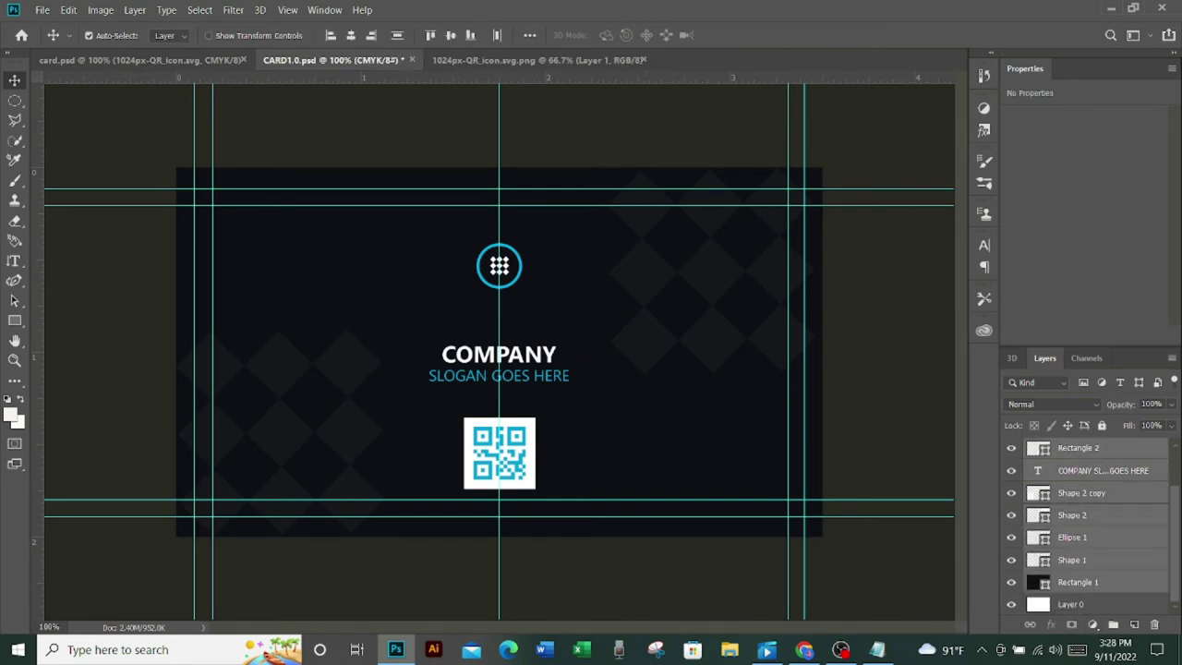
key(ctrl+g)
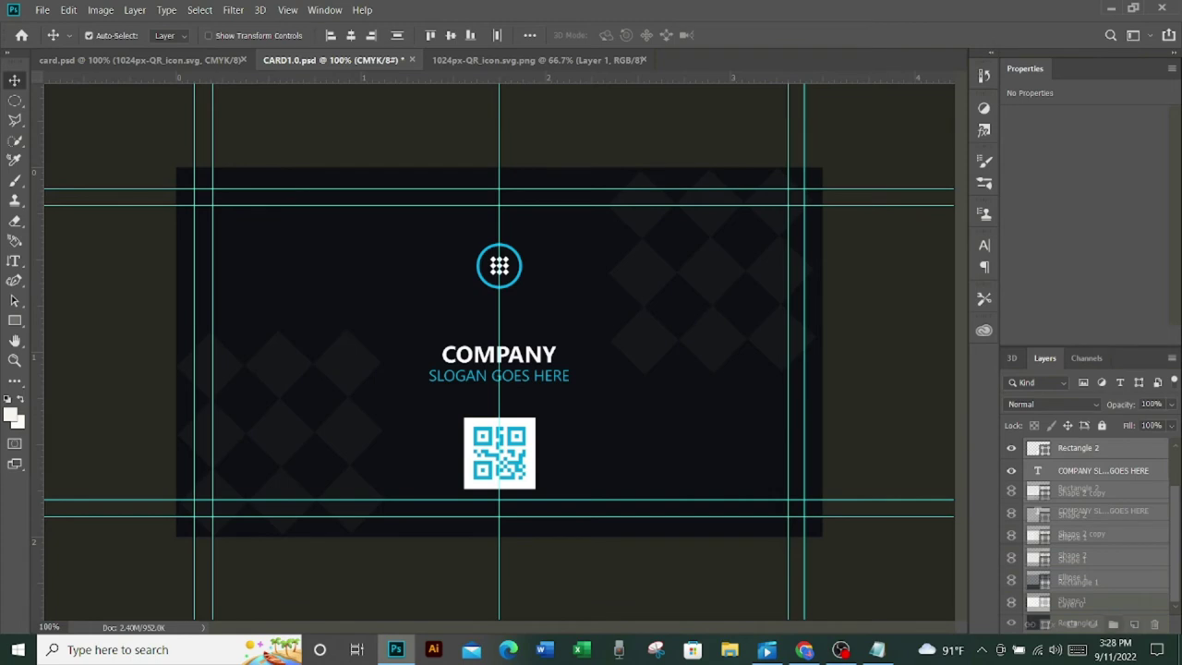
click(1071, 468)
click(1011, 447)
- On a new layer, draw a 540 × 540 px square at the card's top-left with no stroke
key(u)
click(1134, 624)
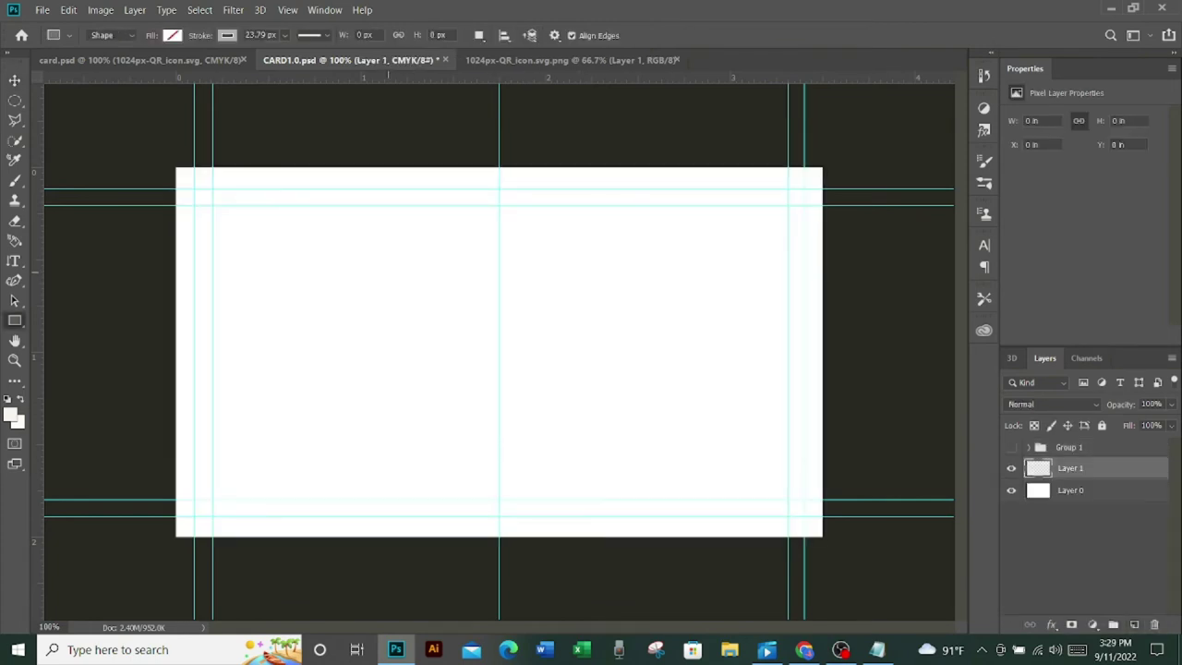
drag(388, 272, 598, 406)
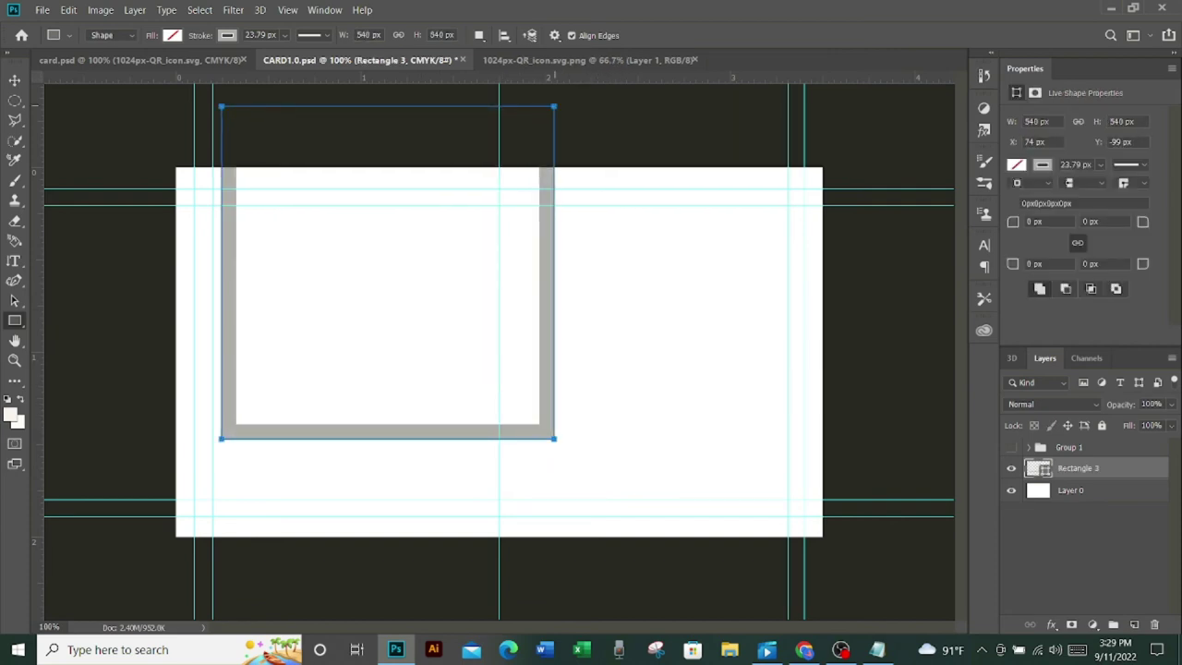
click(172, 35)
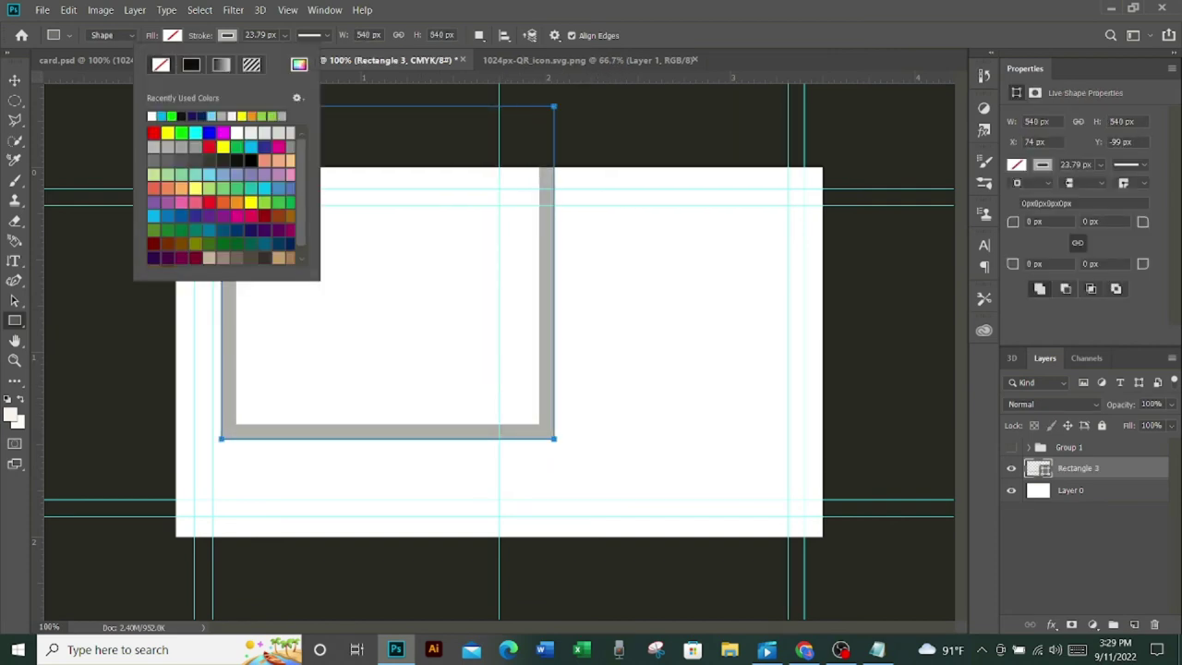
click(227, 35)
click(106, 63)
click(227, 36)
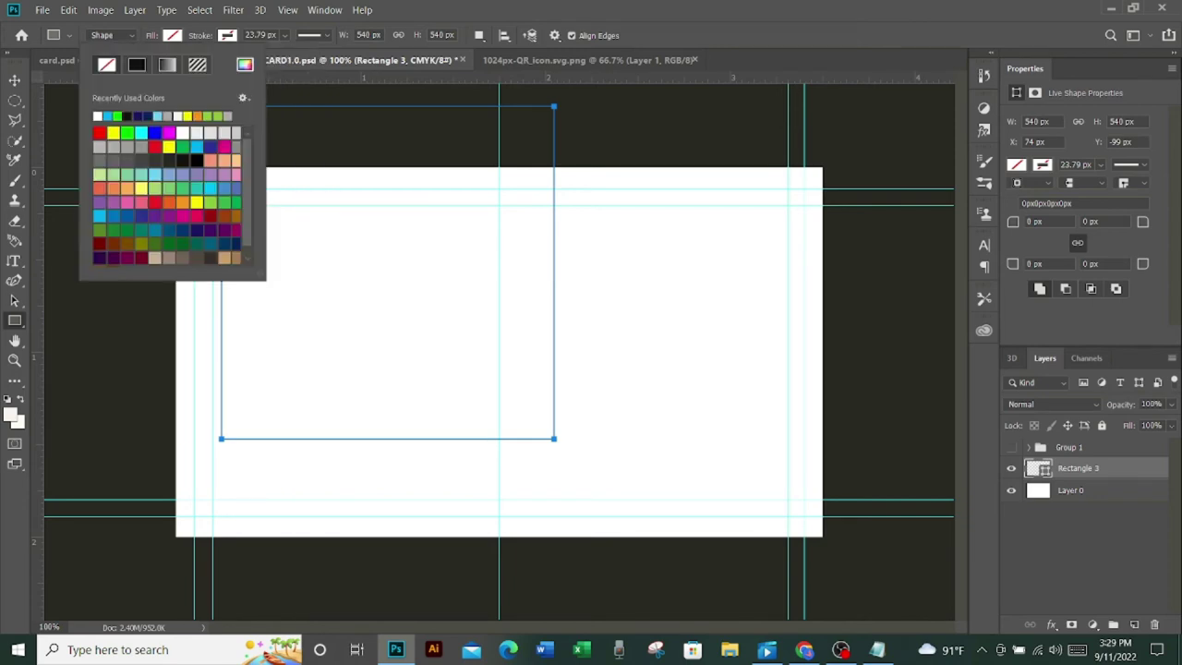
- Fill the square cyan, rotate it 45° into a chevron, convert it to a regular path, and add a layer
click(211, 189)
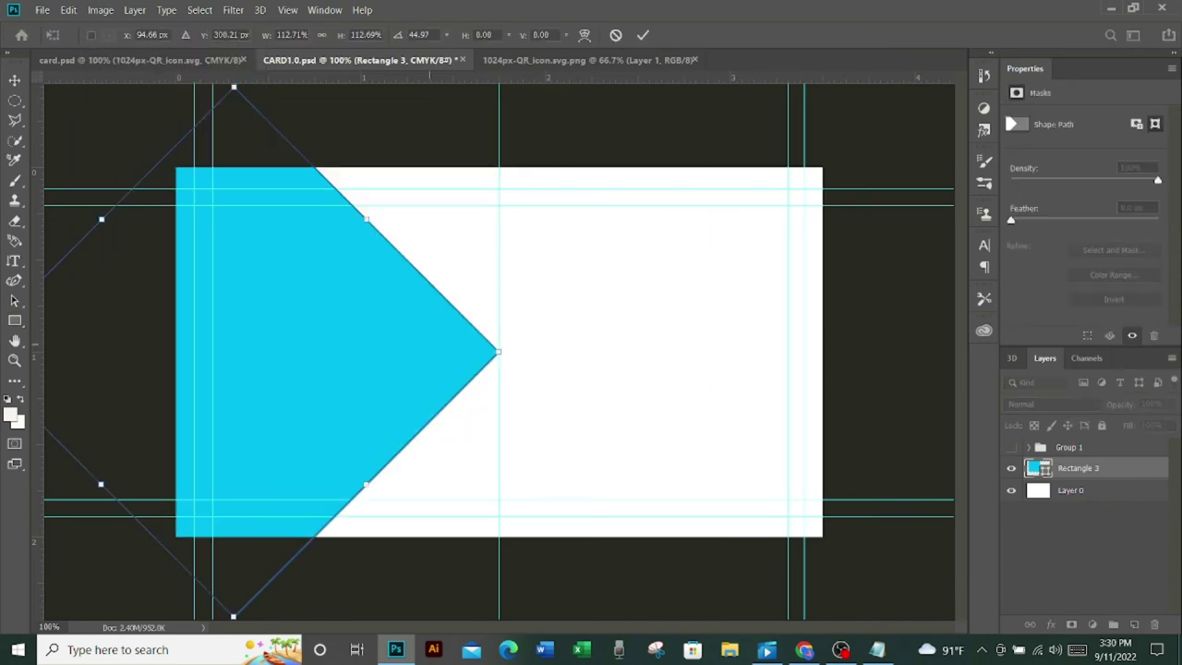
click(644, 35)
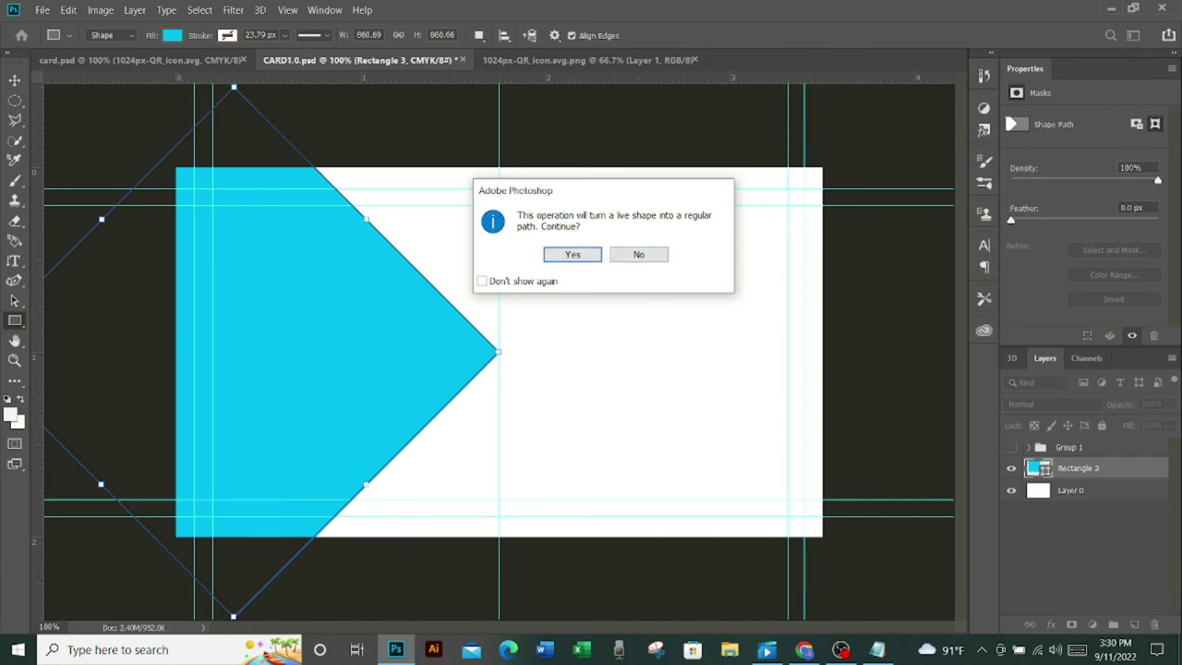
key(Return)
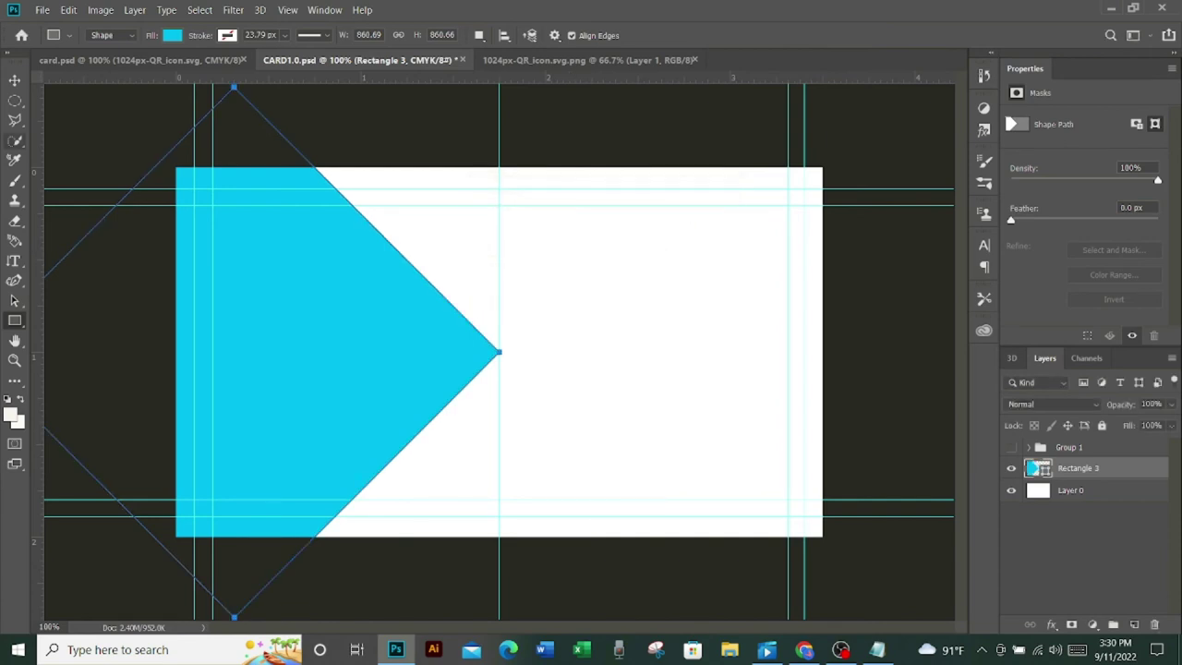
key(v)
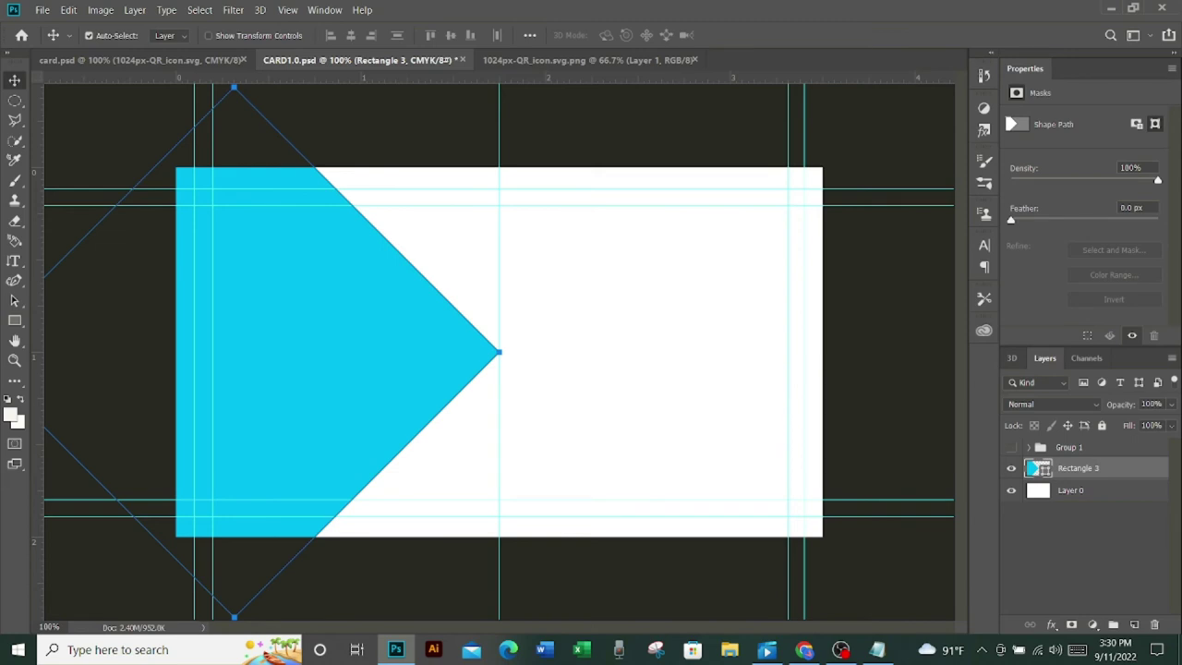
click(1133, 624)
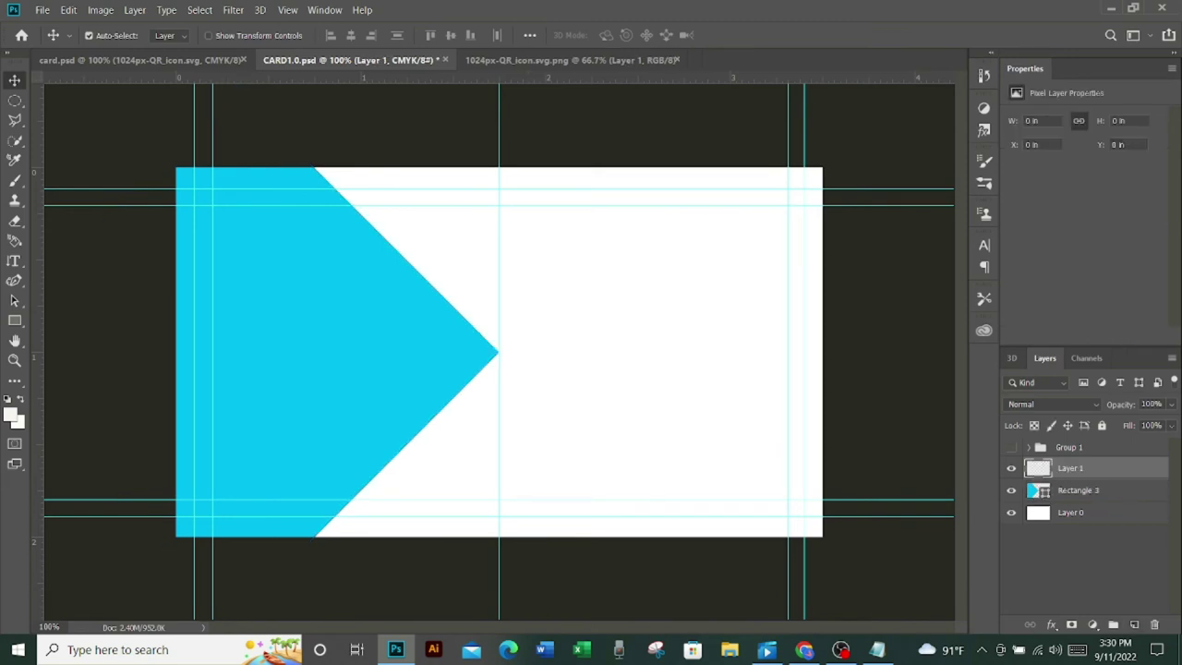
- Draw a small white diamond-grid custom shape on the cyan chevron, then add a new layer
click(15, 321)
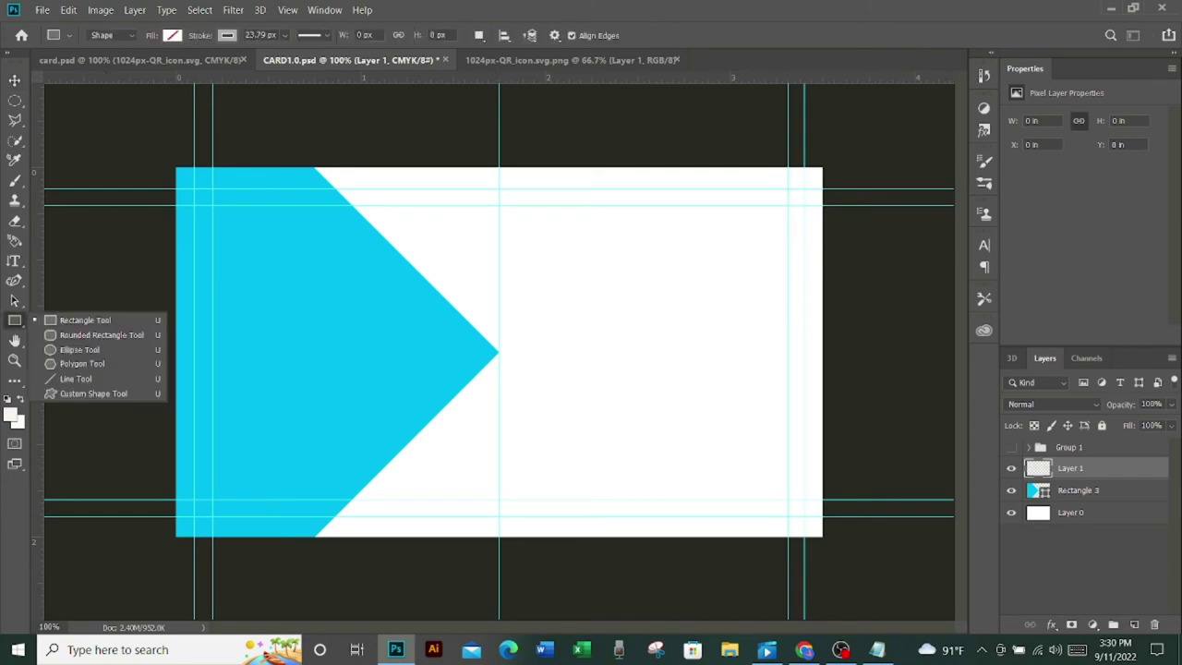
click(93, 394)
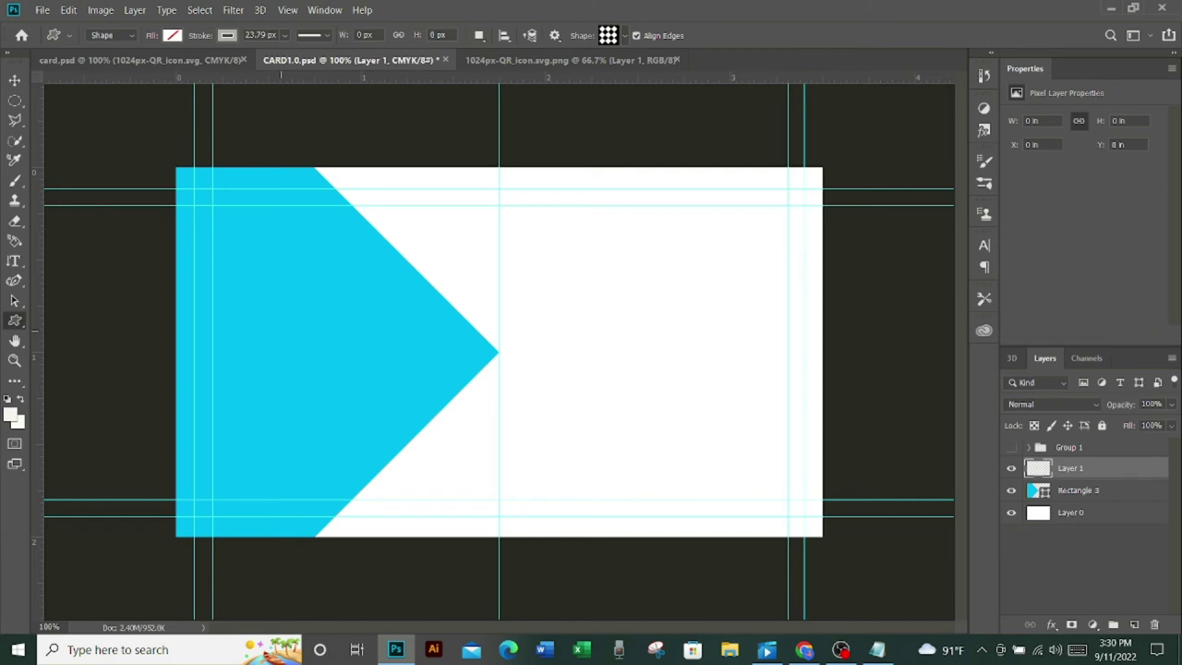
drag(280, 331, 312, 360)
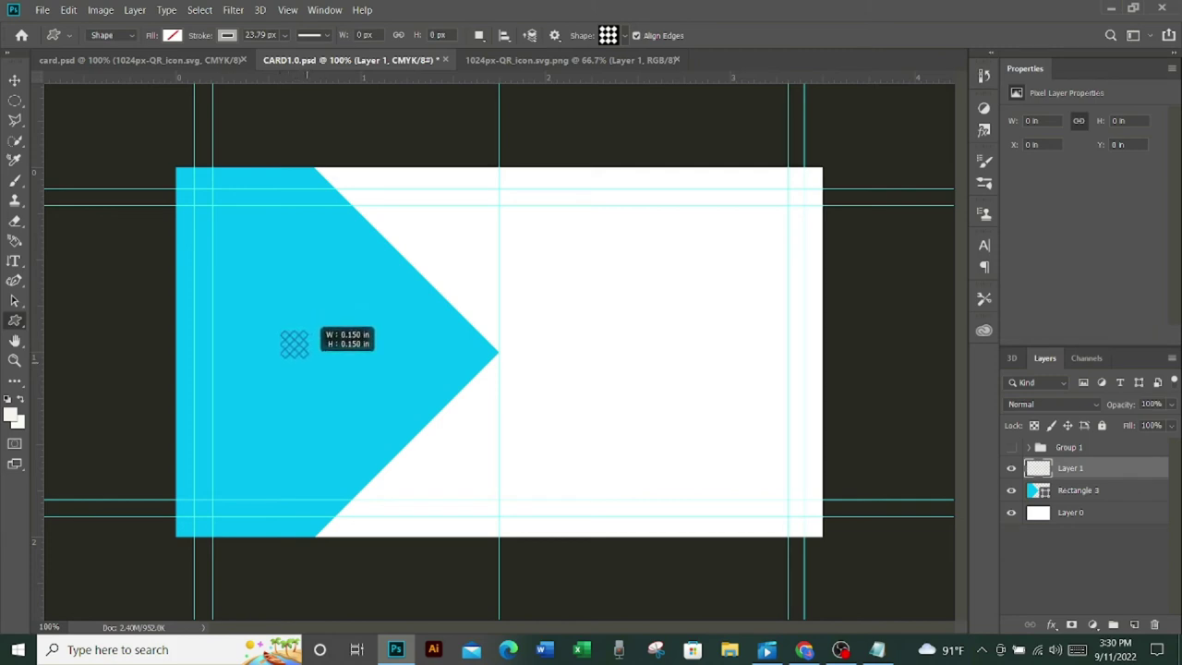
drag(312, 361, 313, 362)
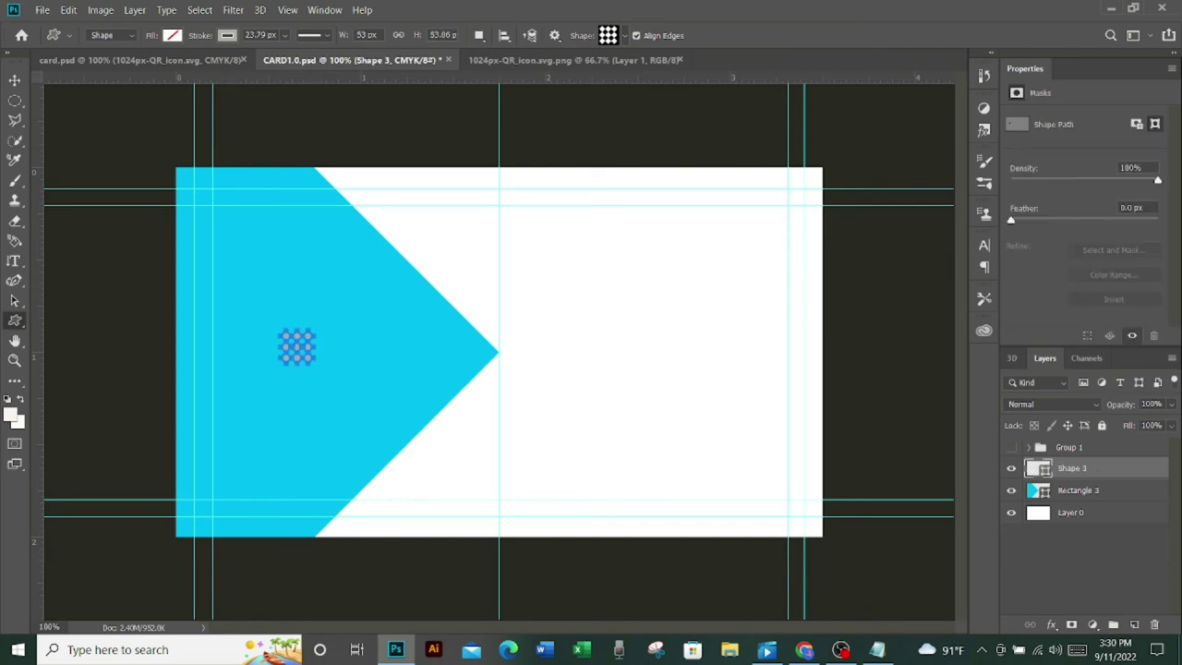
click(172, 35)
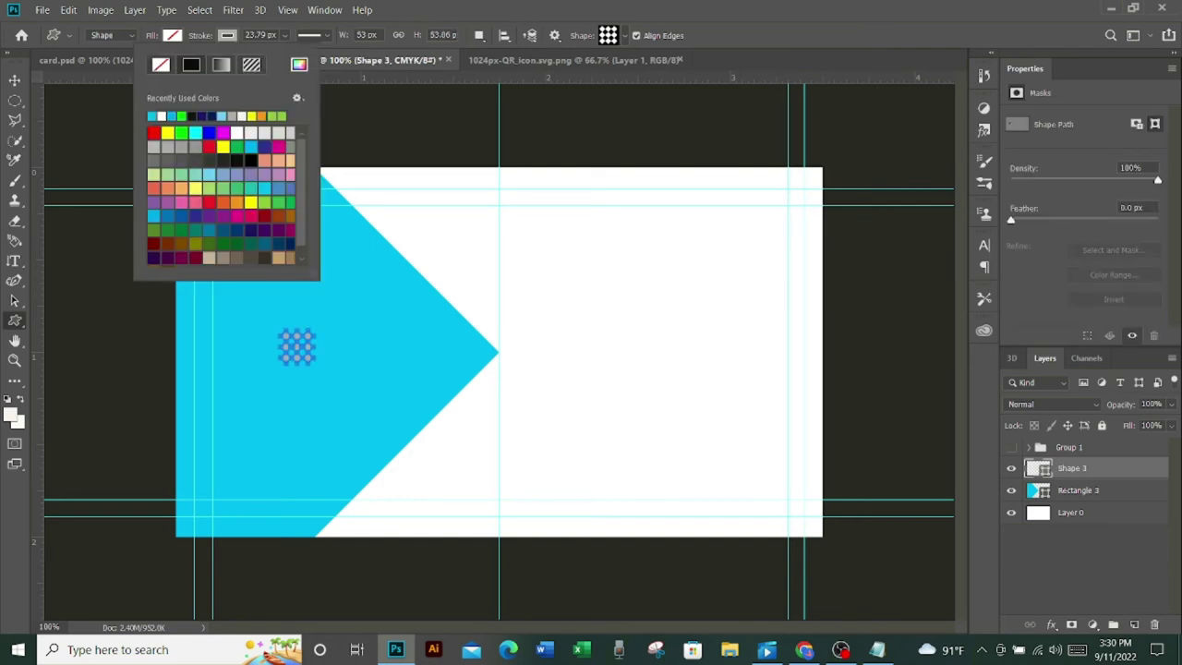
click(227, 35)
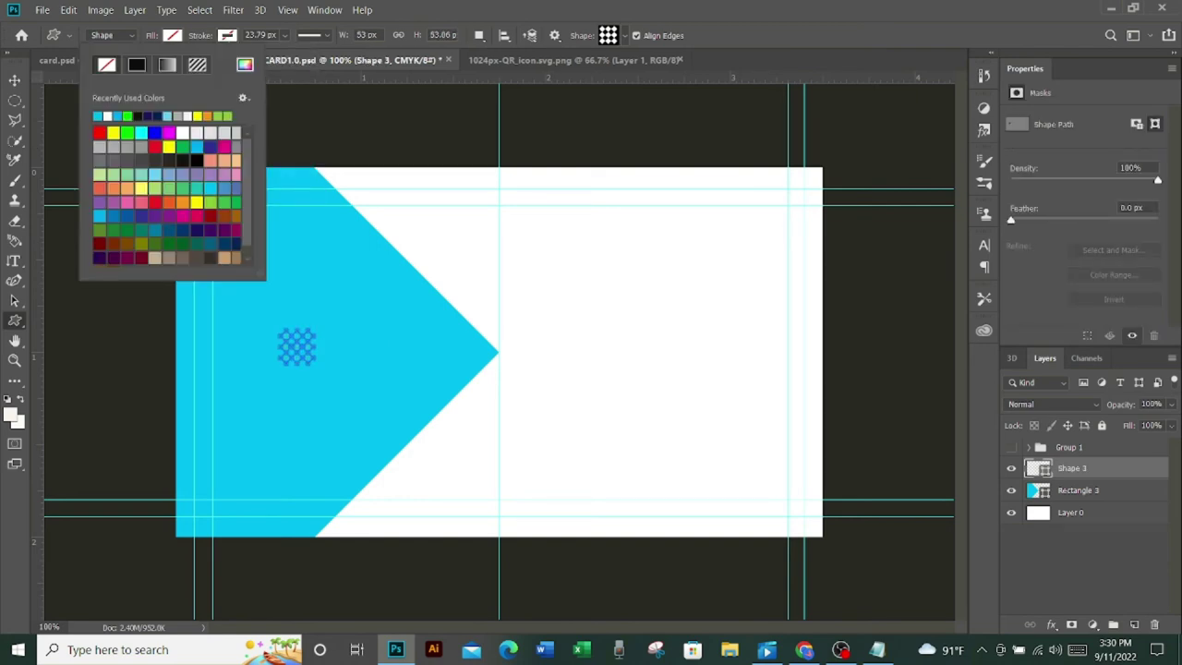
click(107, 115)
key(v)
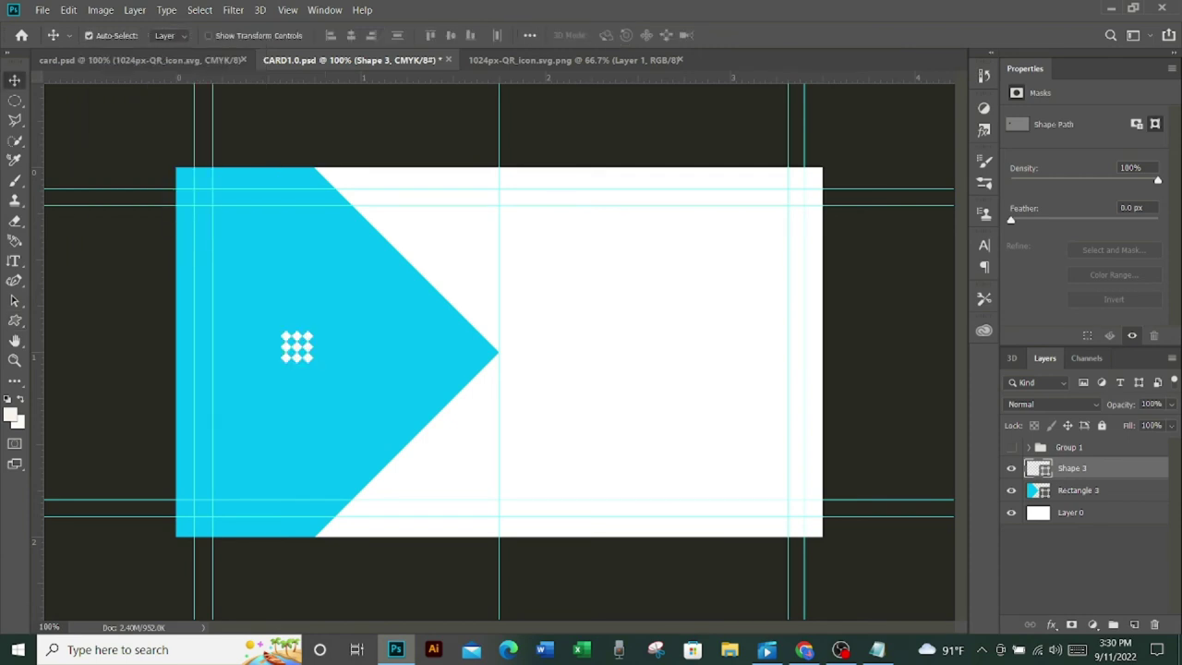
click(1133, 624)
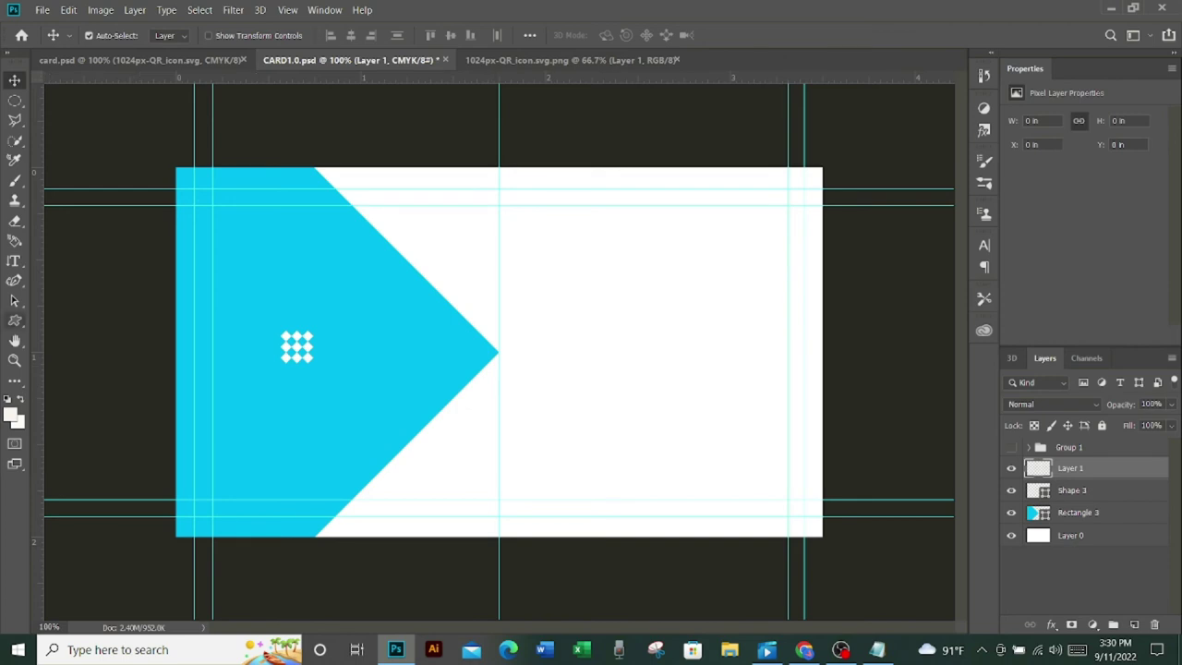
- Draw an 86 × 86 px circle around the logo with a 7.41 px stroke
right_click(15, 321)
click(64, 350)
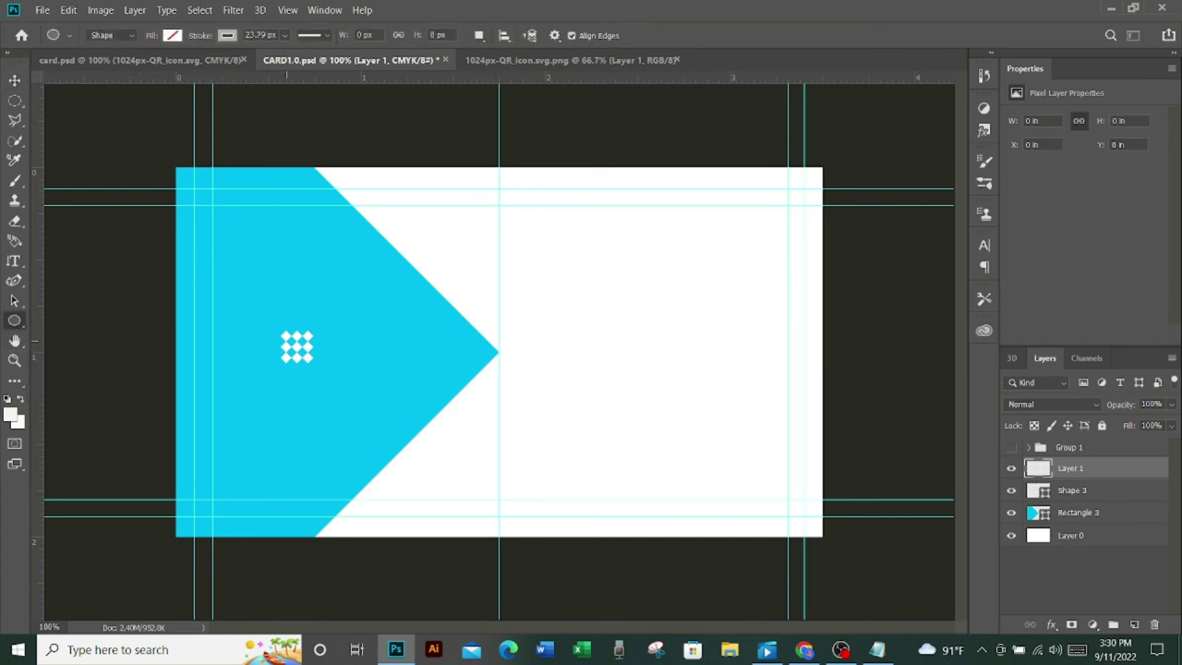
drag(279, 316, 327, 364)
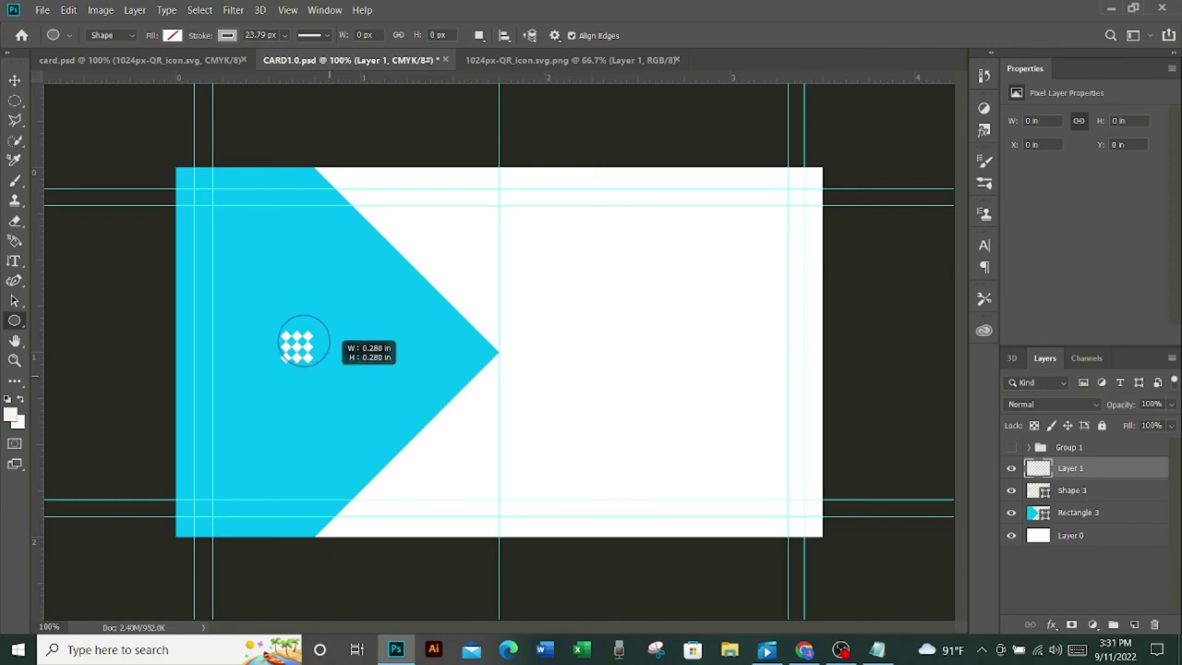
drag(326, 365, 331, 369)
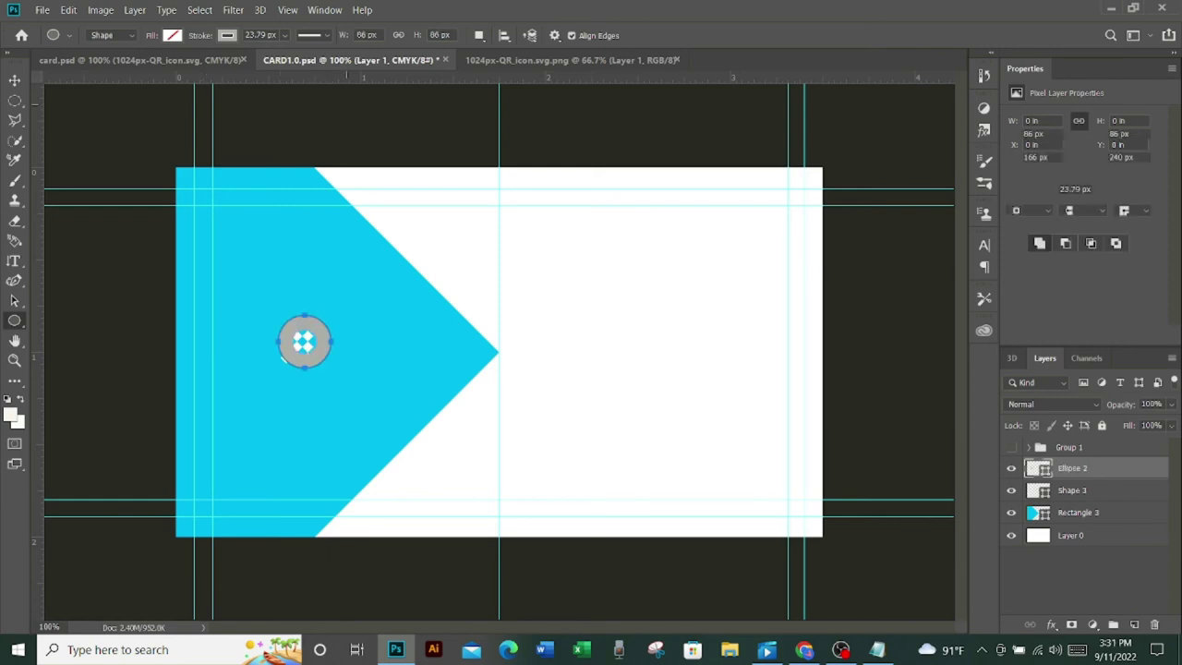
click(312, 35)
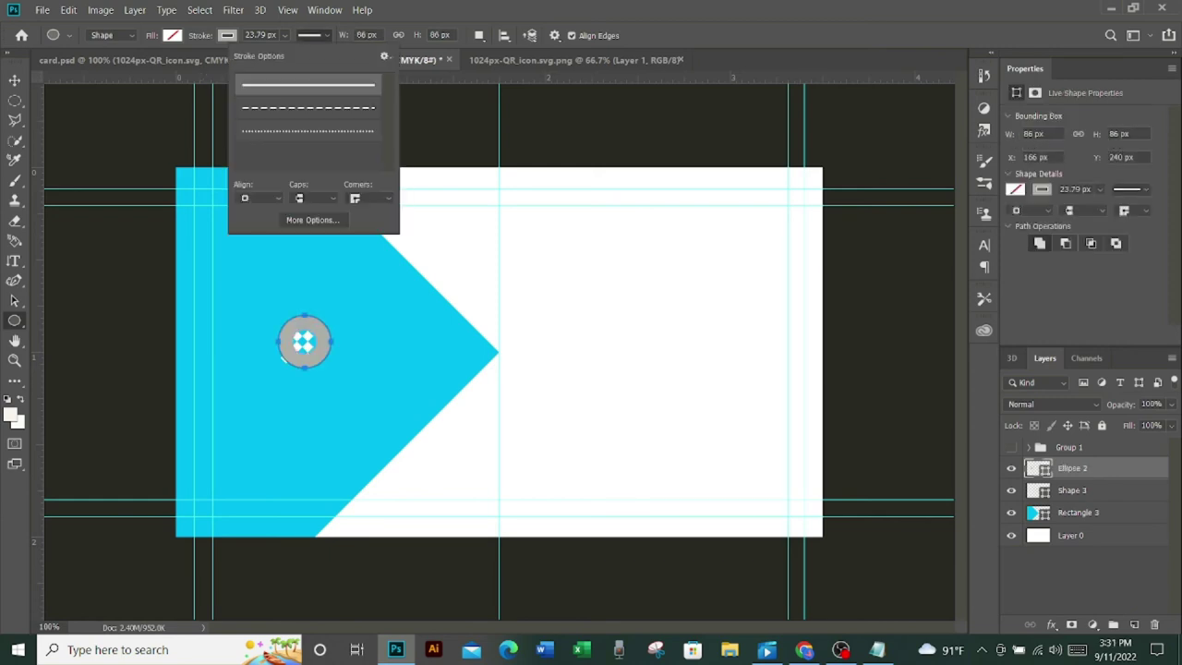
click(284, 35)
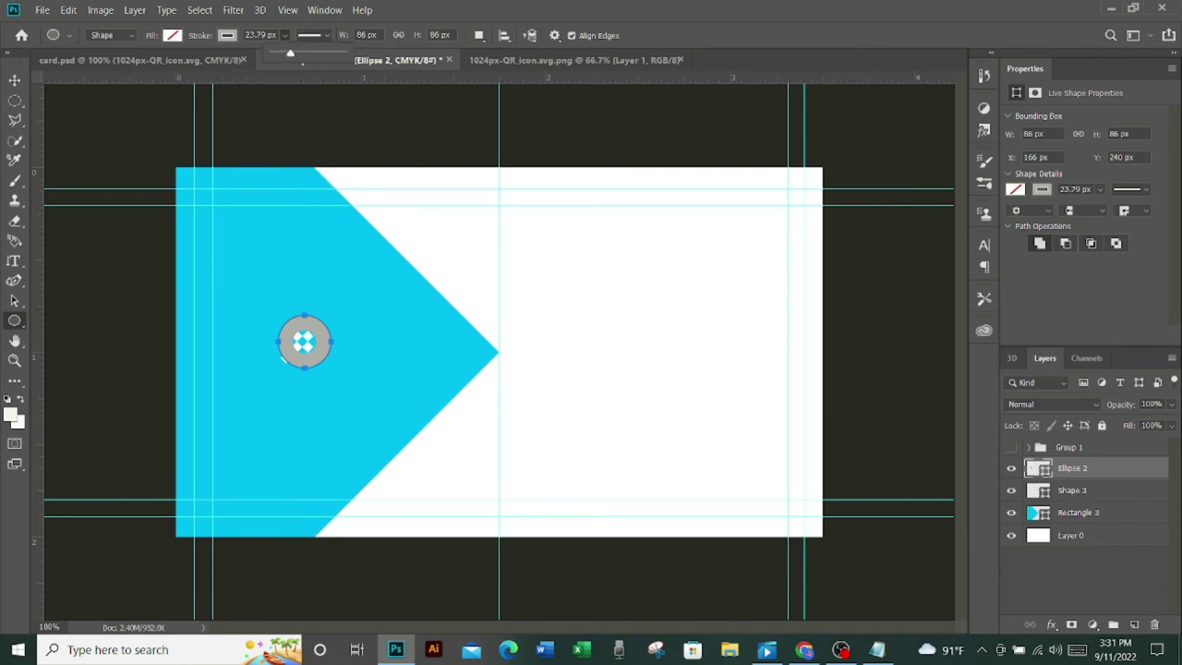
drag(290, 53, 285, 52)
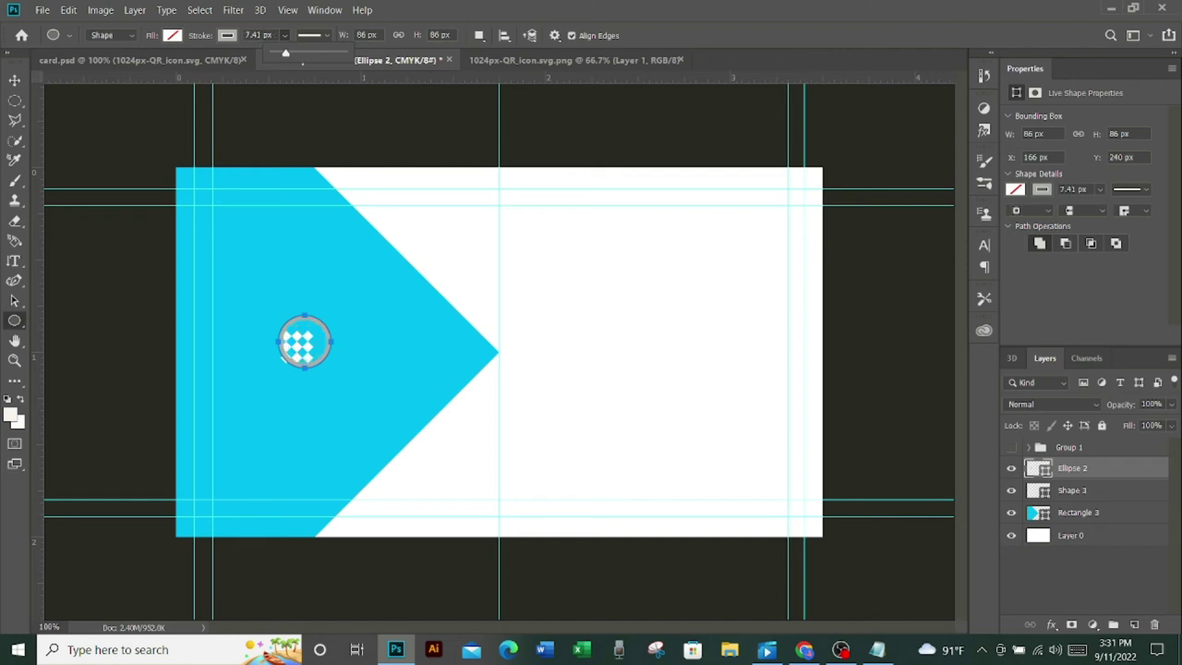
- Set the circle's stroke colour to white, after trying light cyan and dark blue
click(172, 36)
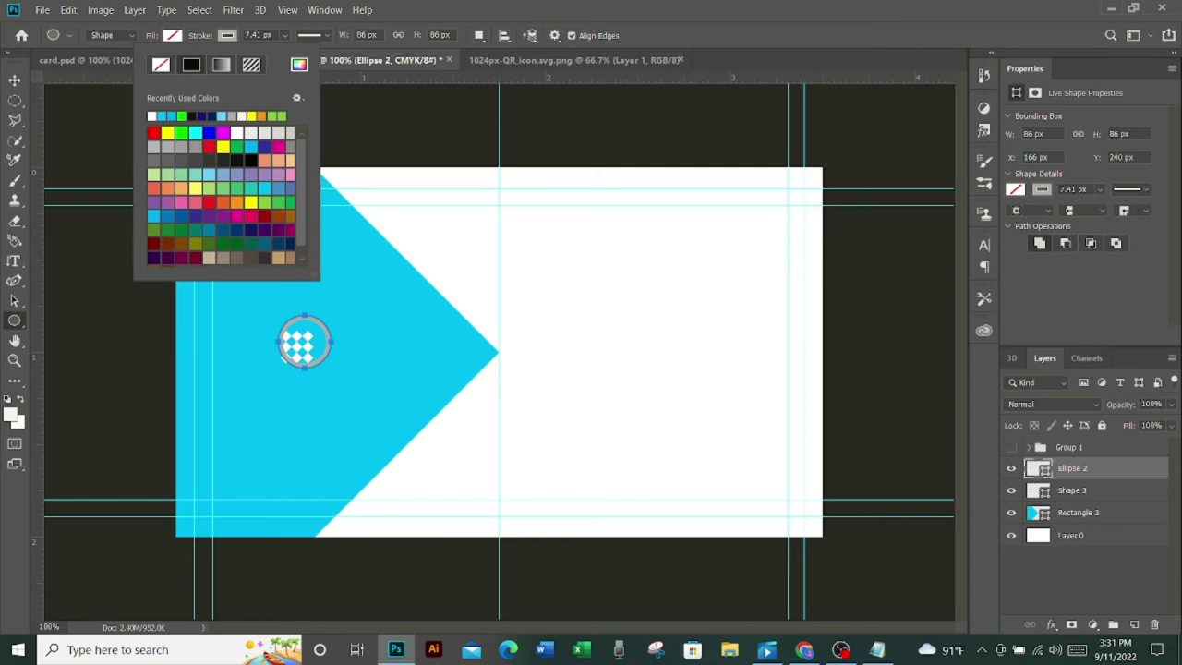
click(283, 358)
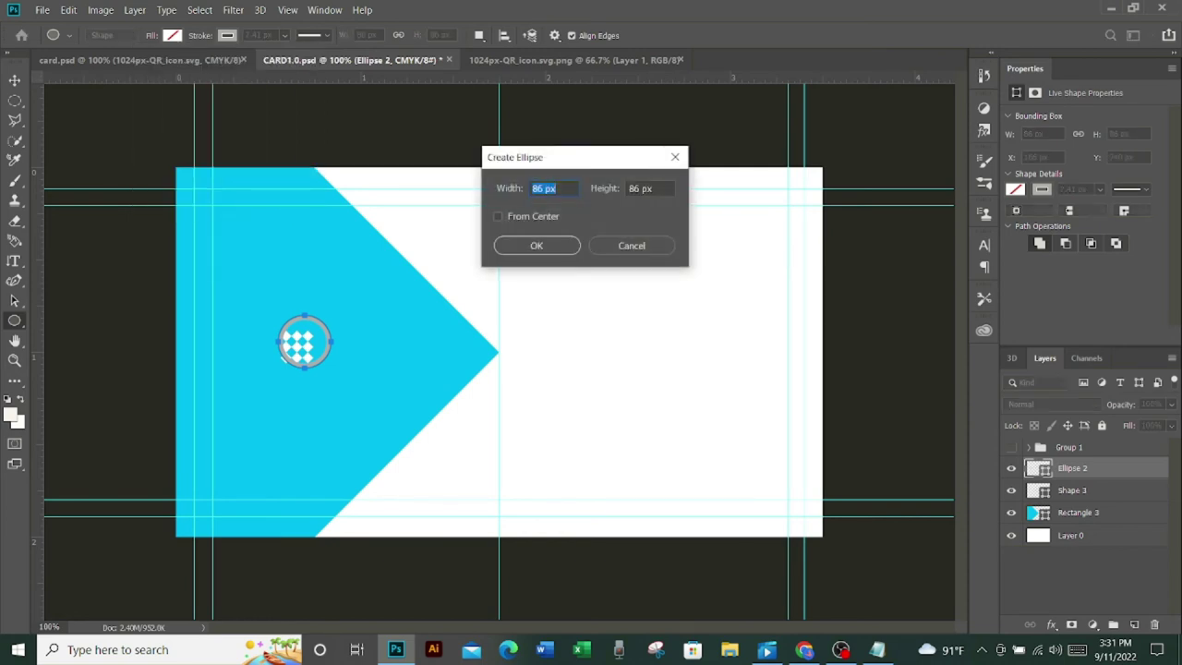
key(Escape)
click(172, 35)
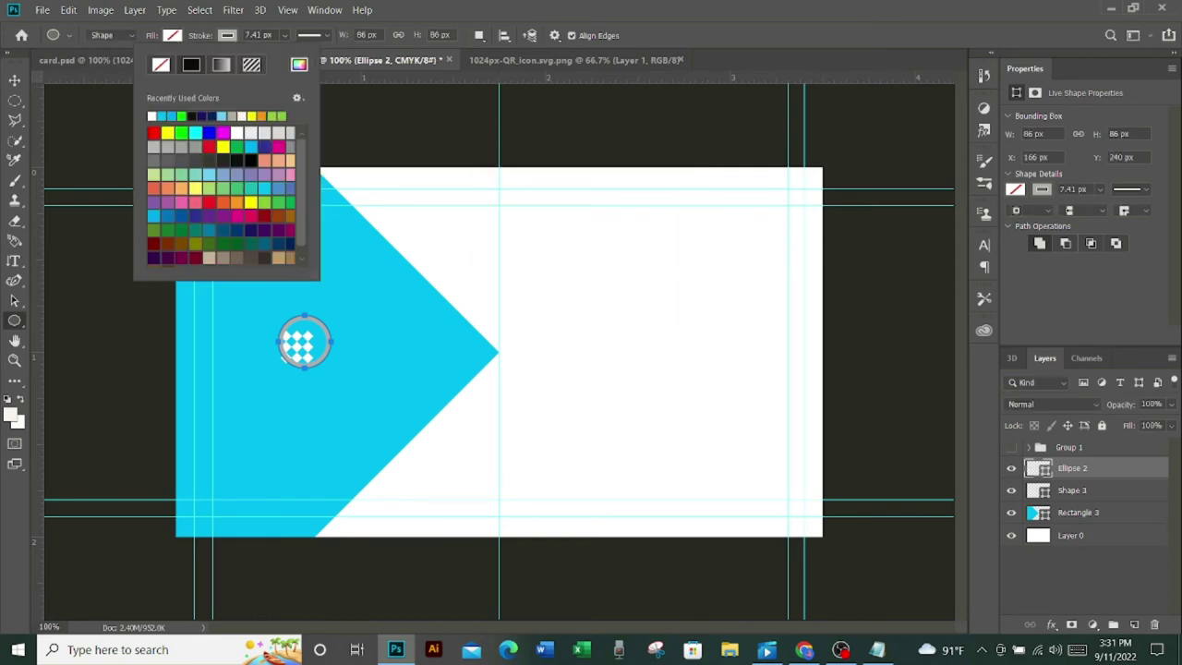
click(283, 359)
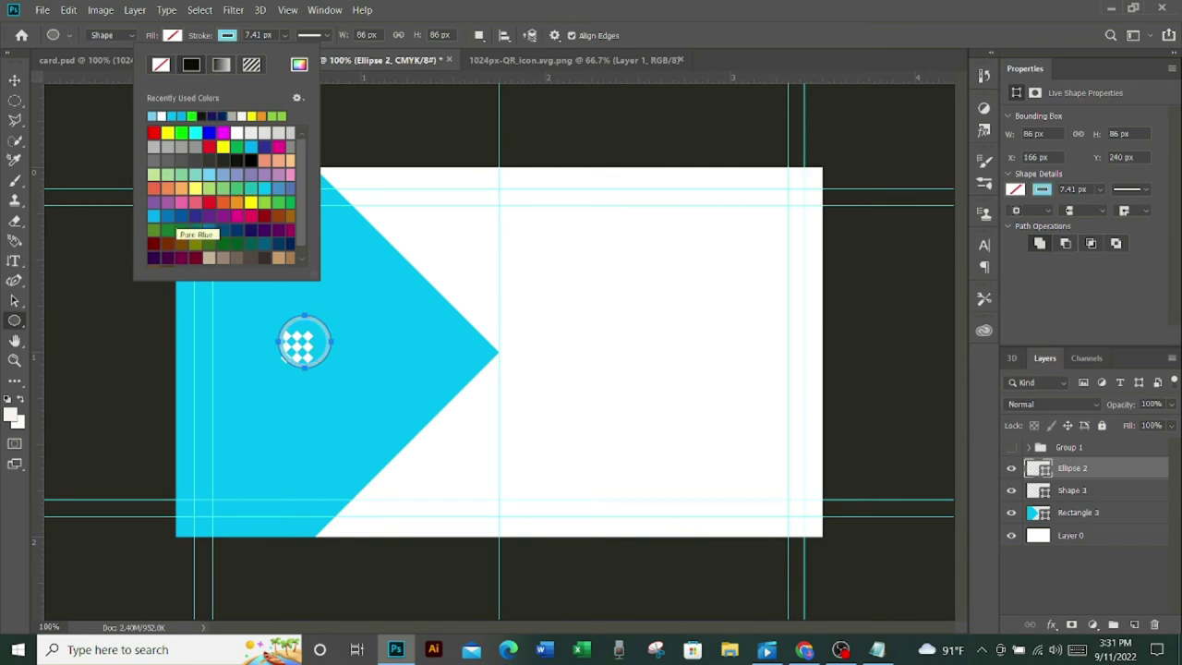
click(282, 358)
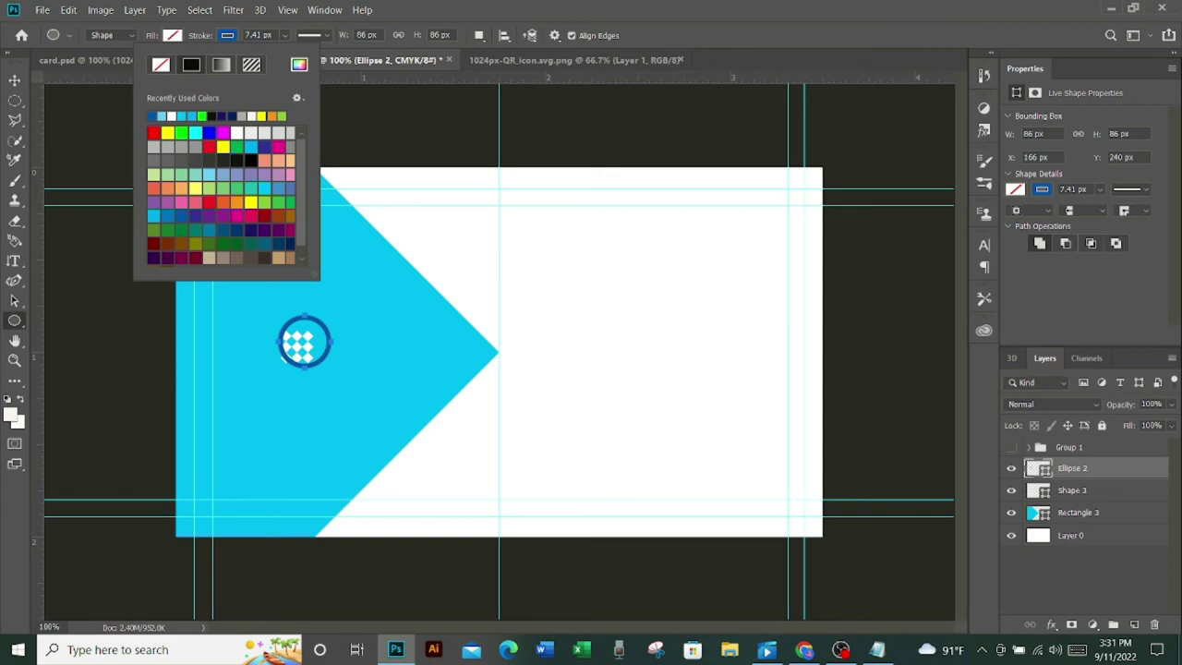
click(236, 132)
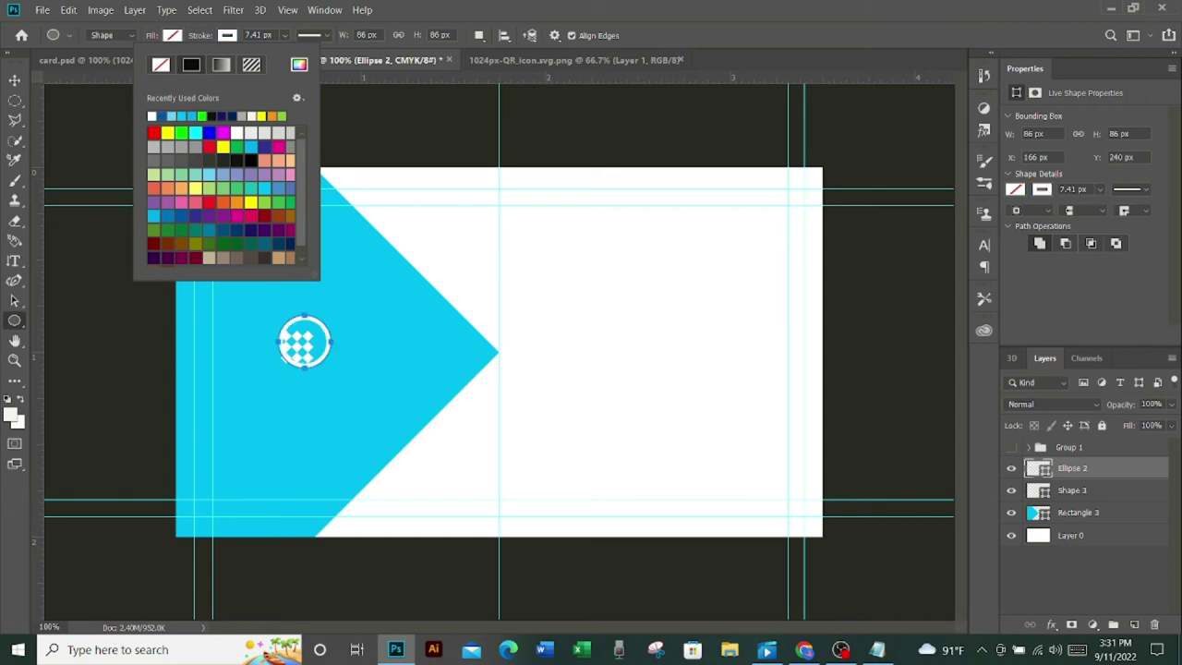
- Nudge the ringed logo slightly left and down, and give the chevron a very dark fill
key(v)
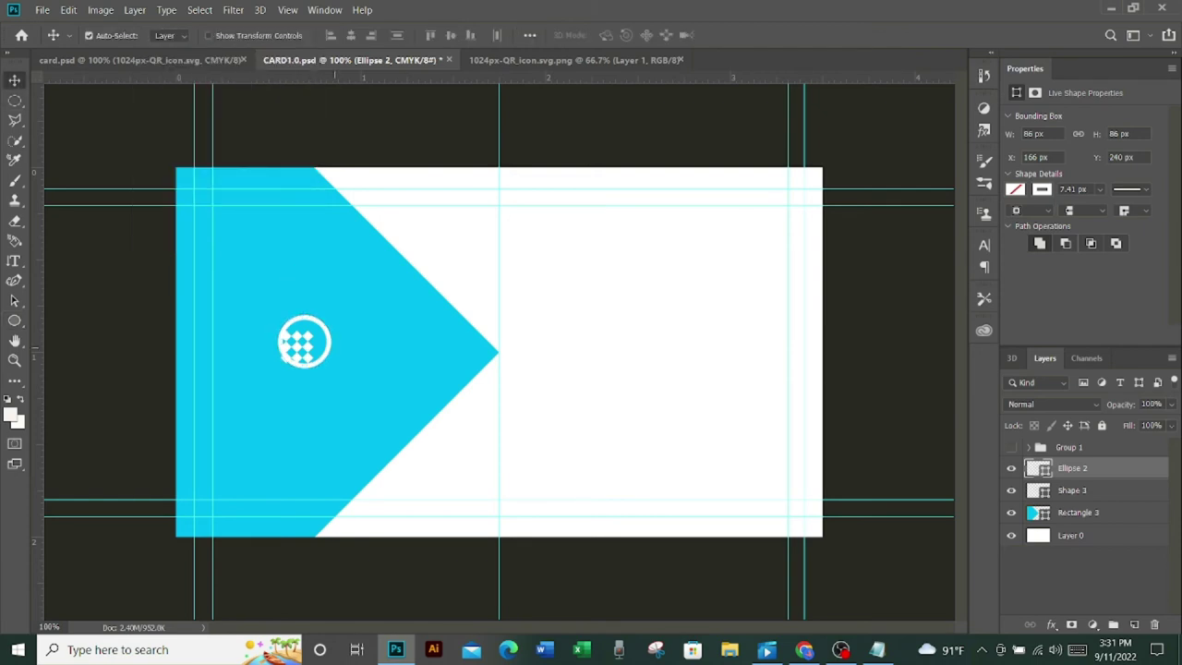
drag(332, 345, 325, 350)
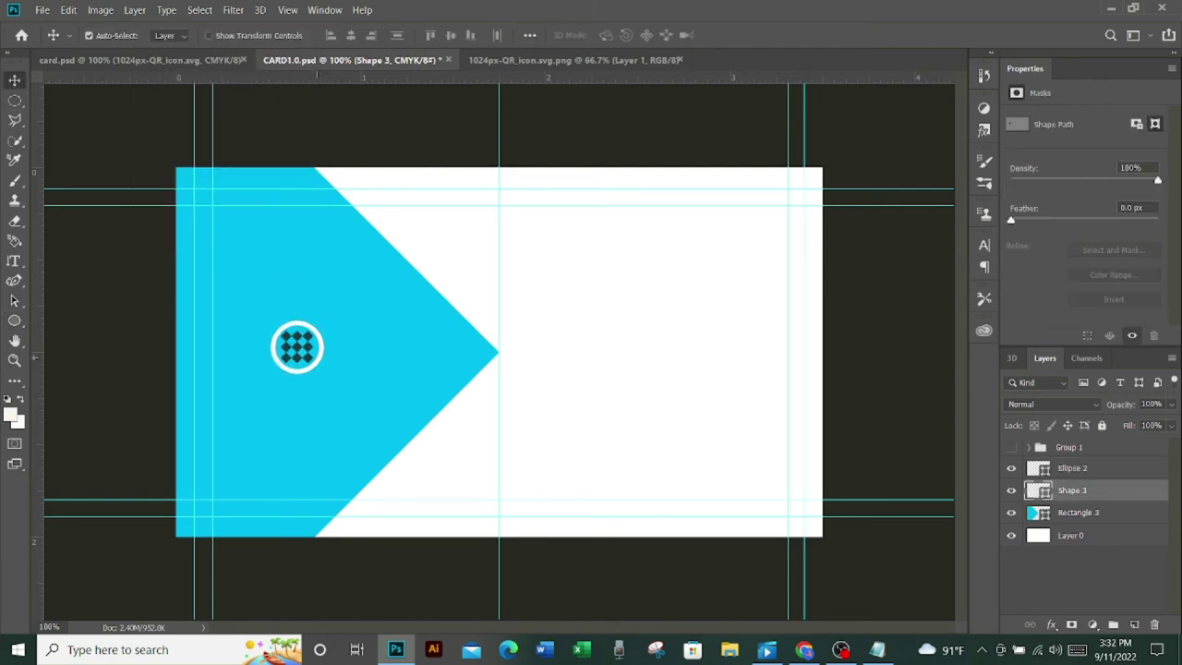
double_click(1038, 512)
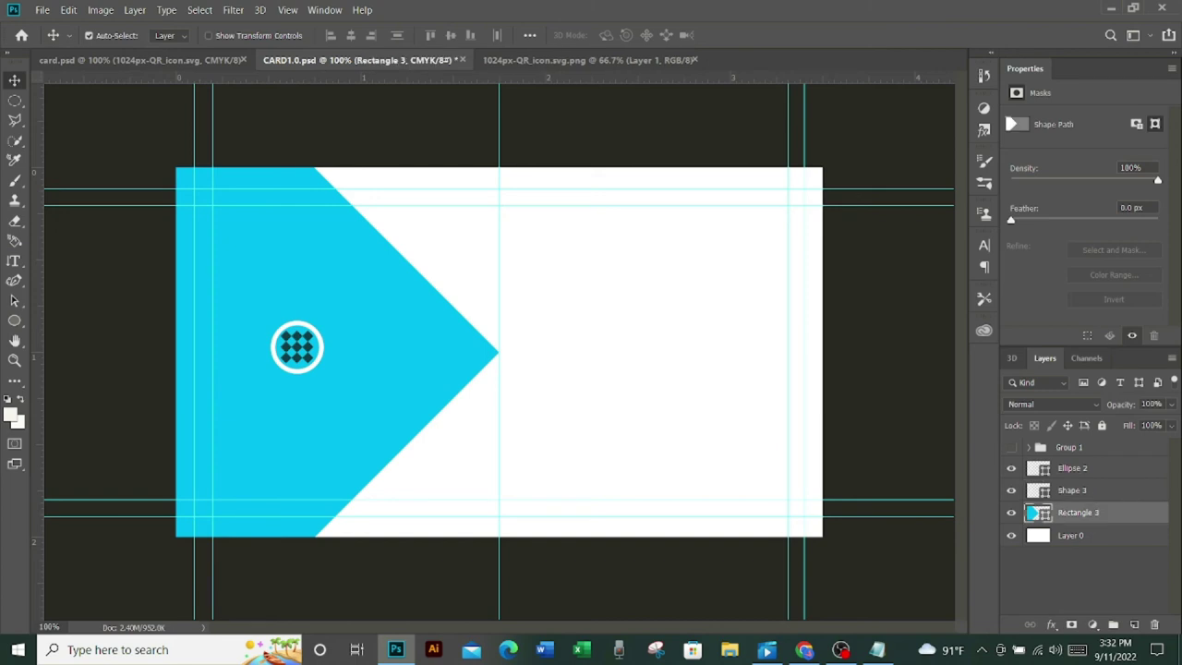
click(778, 546)
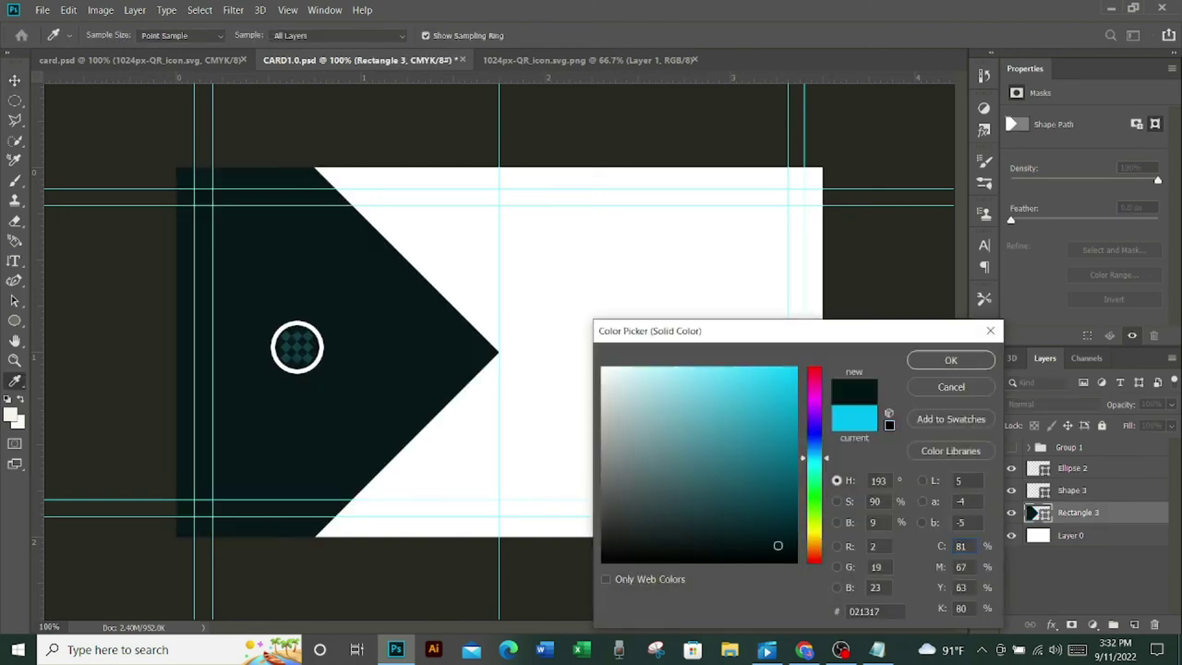
click(950, 360)
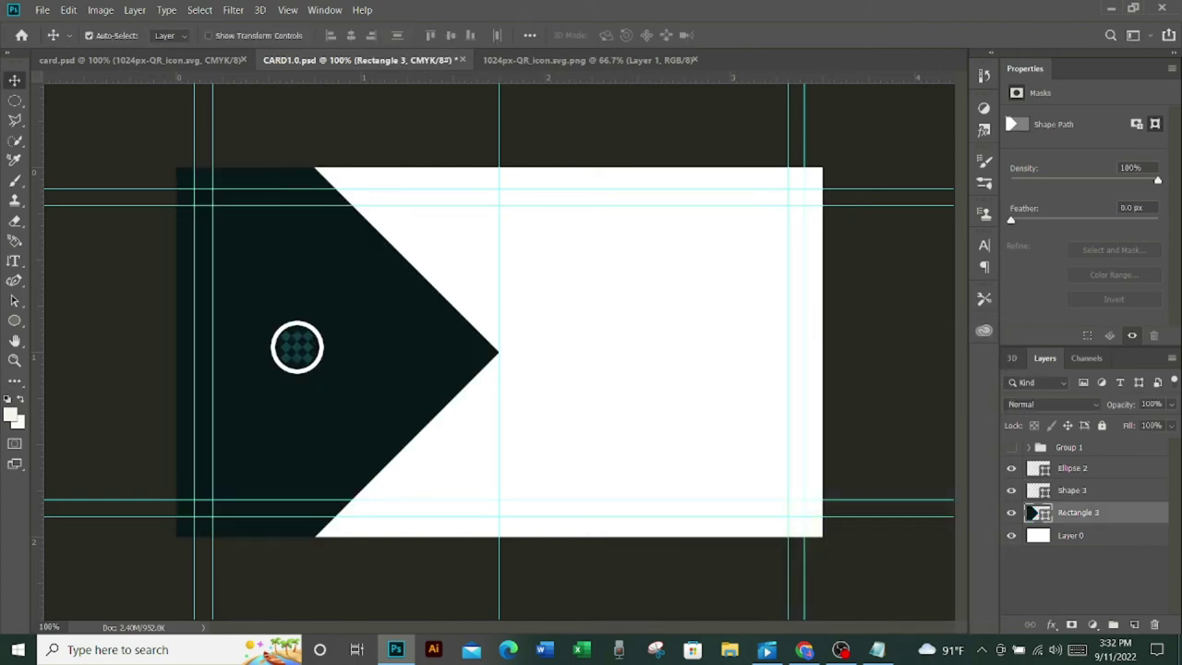
- Recolour the diamond-pattern logo bright teal #2293b1
double_click(1037, 490)
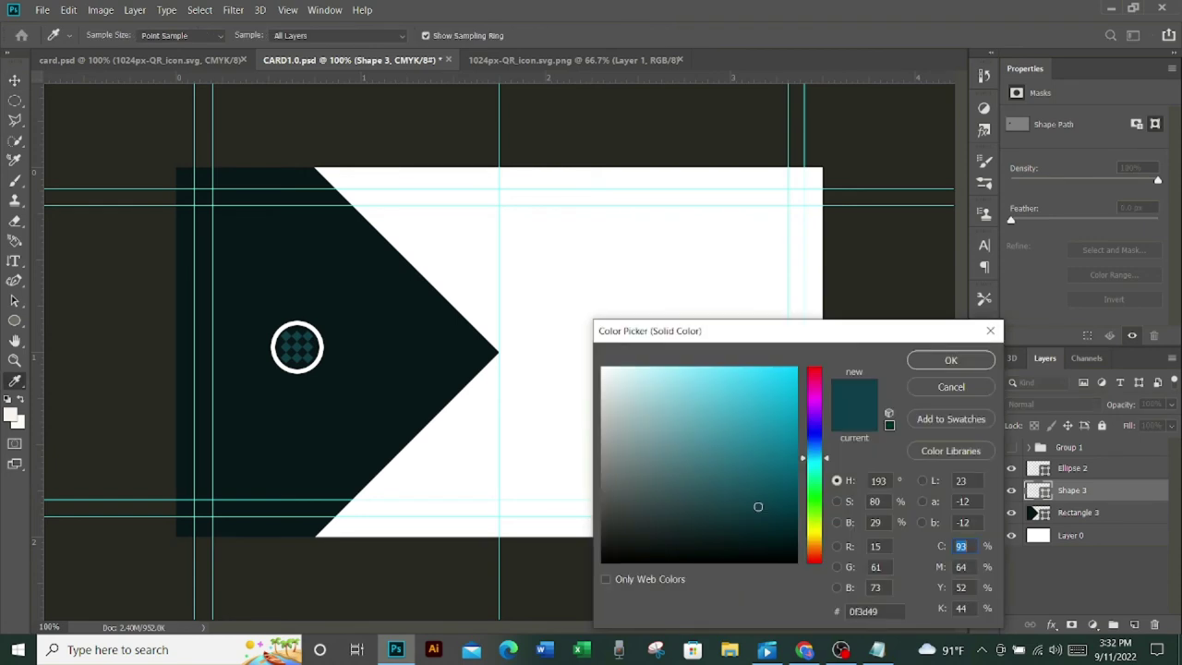
click(759, 425)
click(951, 360)
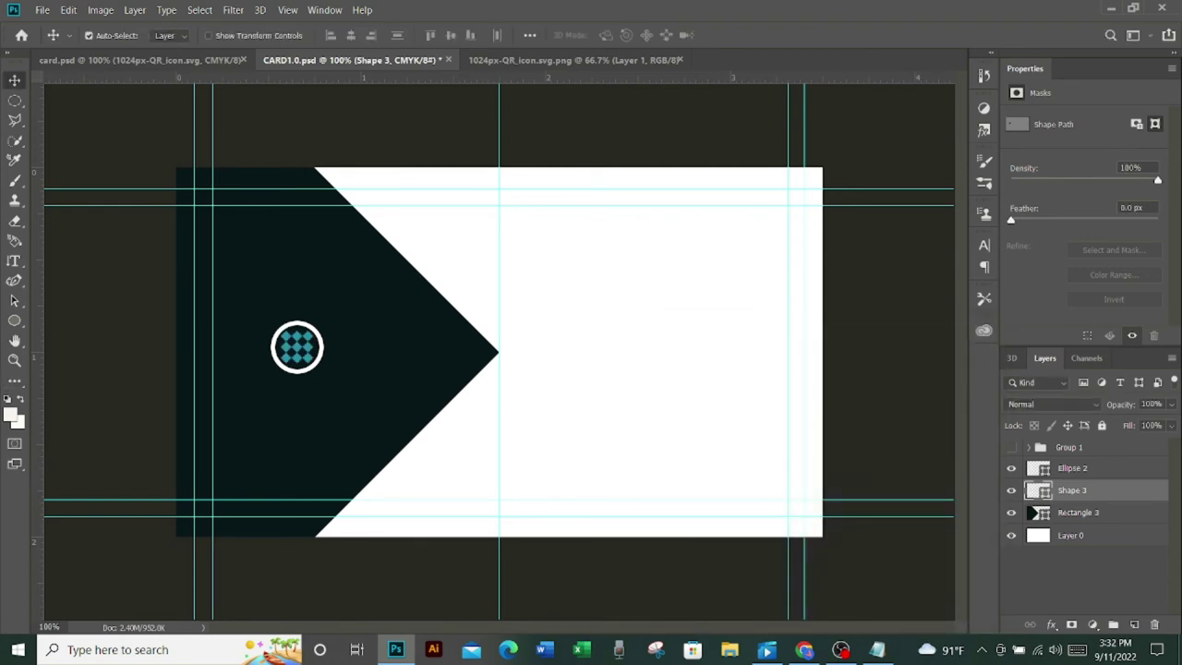
- Scale Ellipse 2 and Shape 3 up together to 119 × 119 px
shift+click(1071, 468)
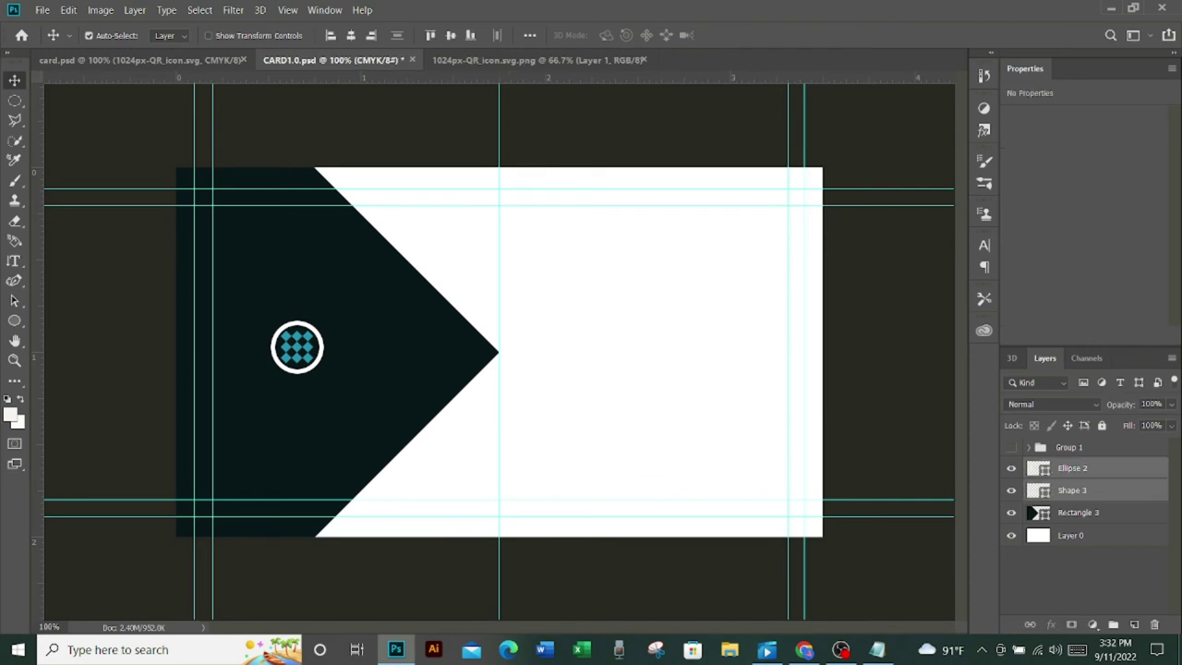
key(ctrl)
key(ctrl+t)
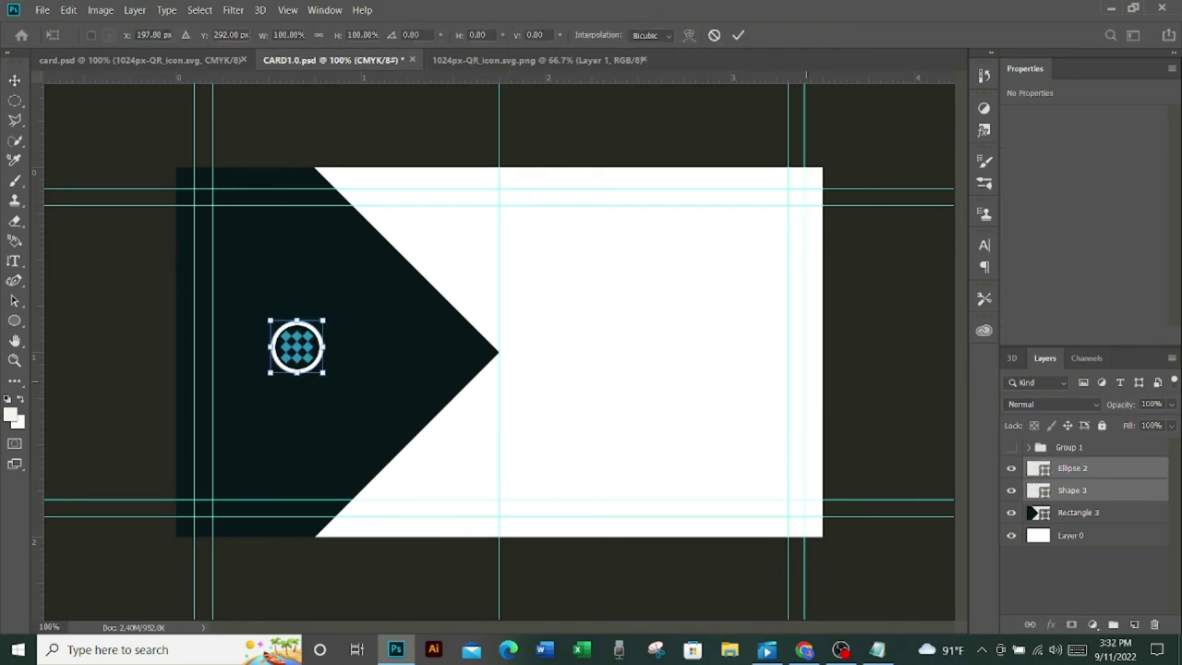
mouse_move(323, 373)
mouse_down()
mouse_move(344, 393)
mouse_move(319, 357)
mouse_up()
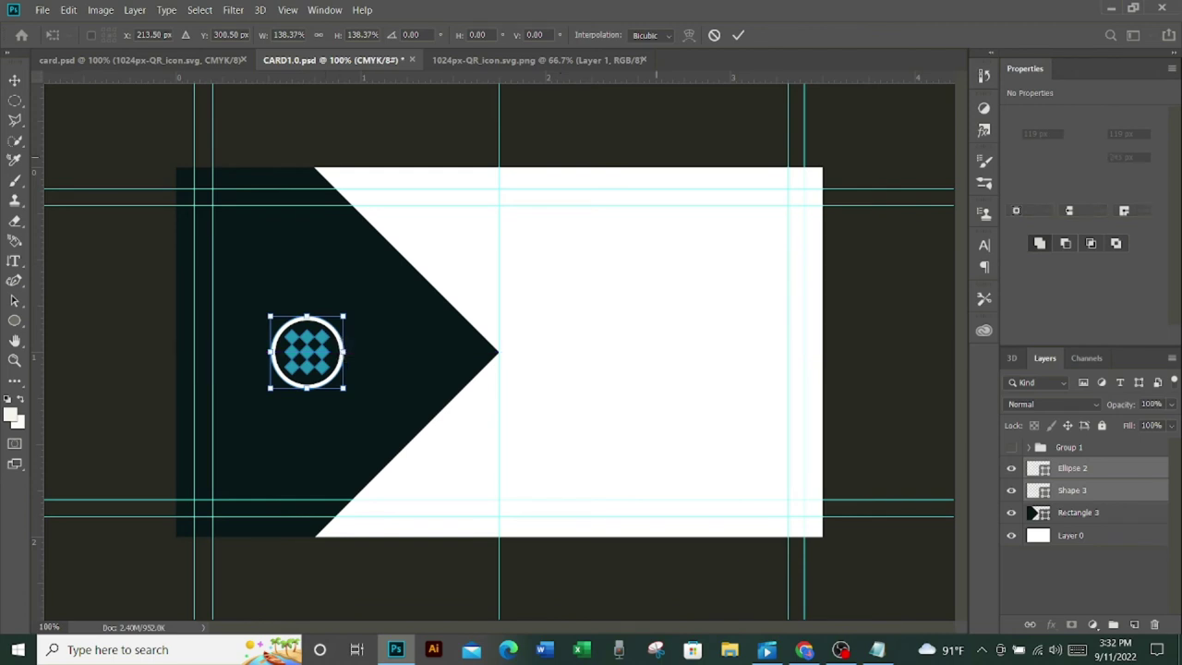
key(Return)
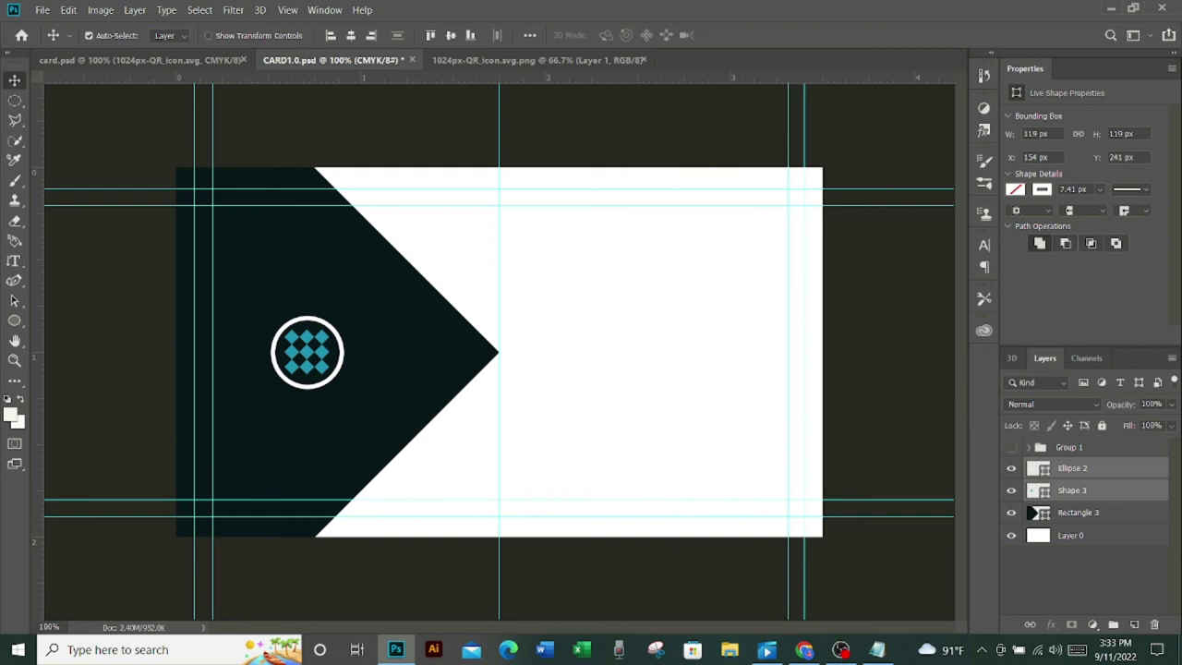
- Try a horizontal line from the chevron tip, then undo it
click(13, 320)
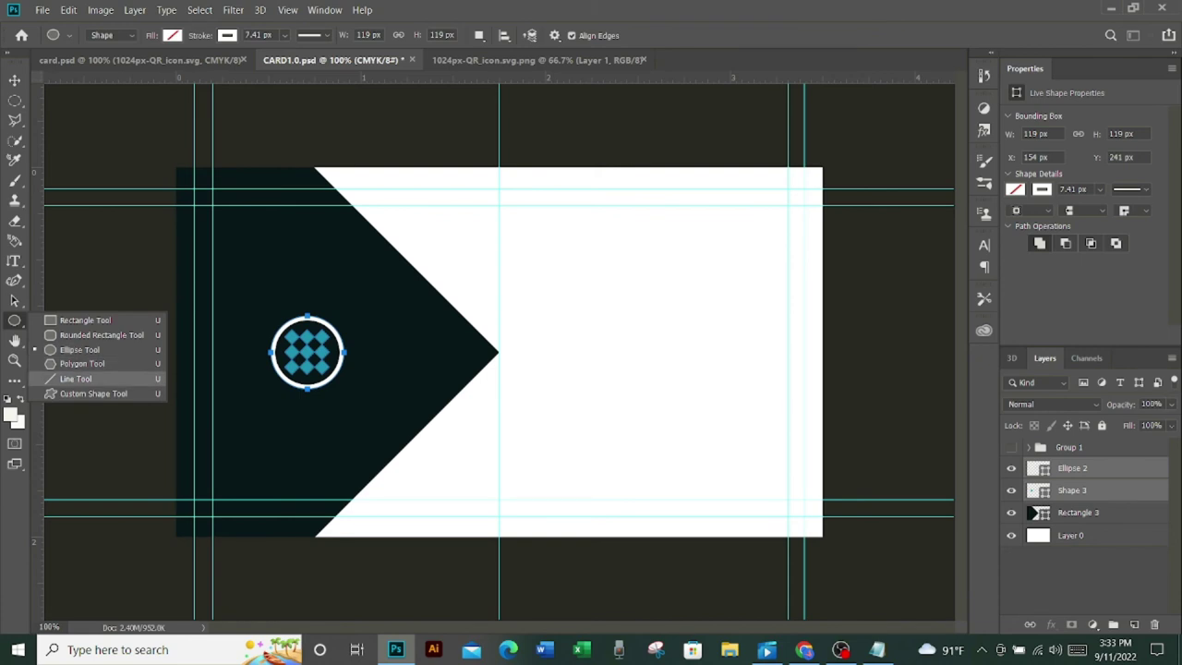
click(74, 378)
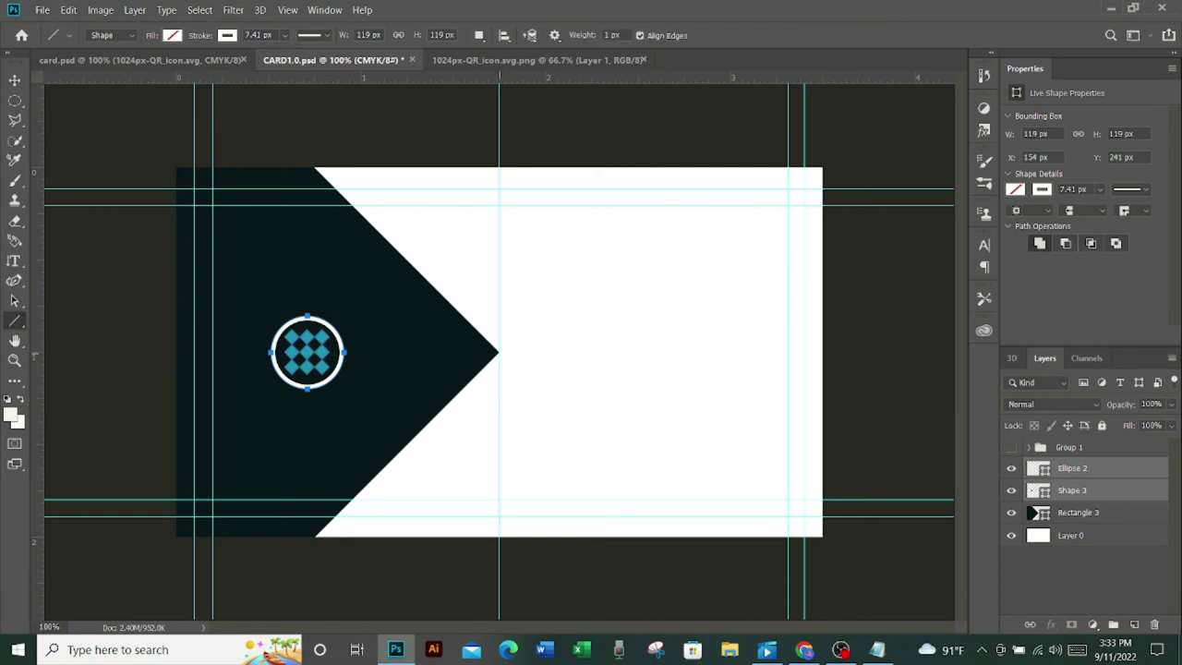
mouse_move(498, 352)
mouse_down()
mouse_move(759, 351)
mouse_move(710, 352)
mouse_up()
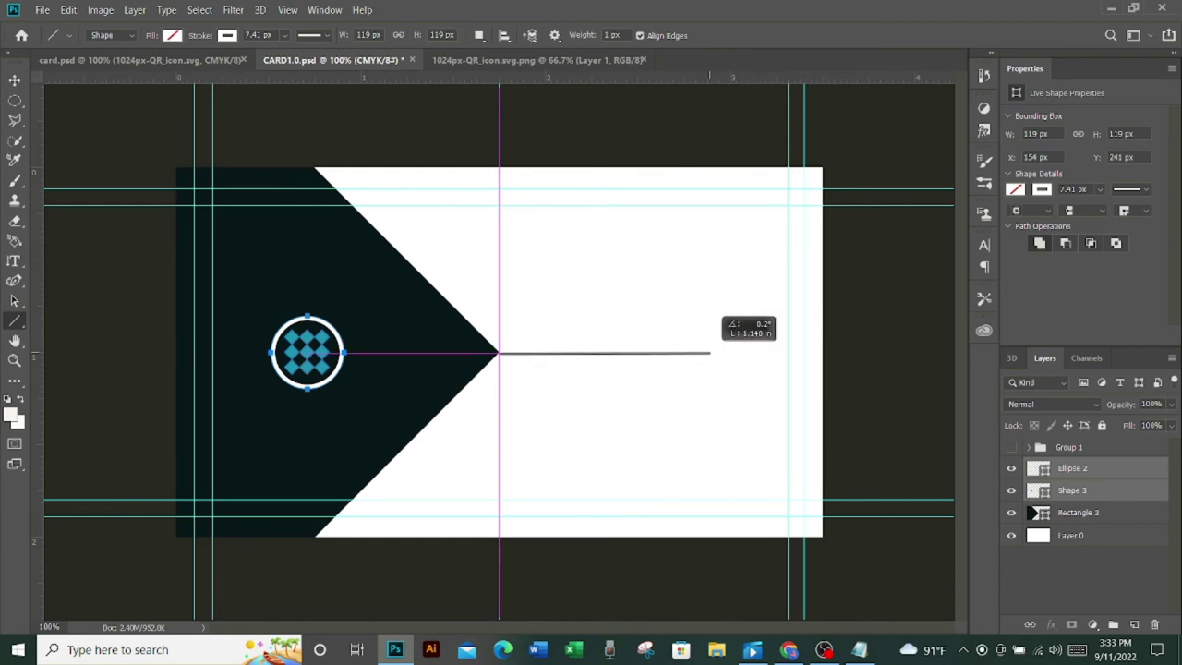
drag(710, 351, 711, 352)
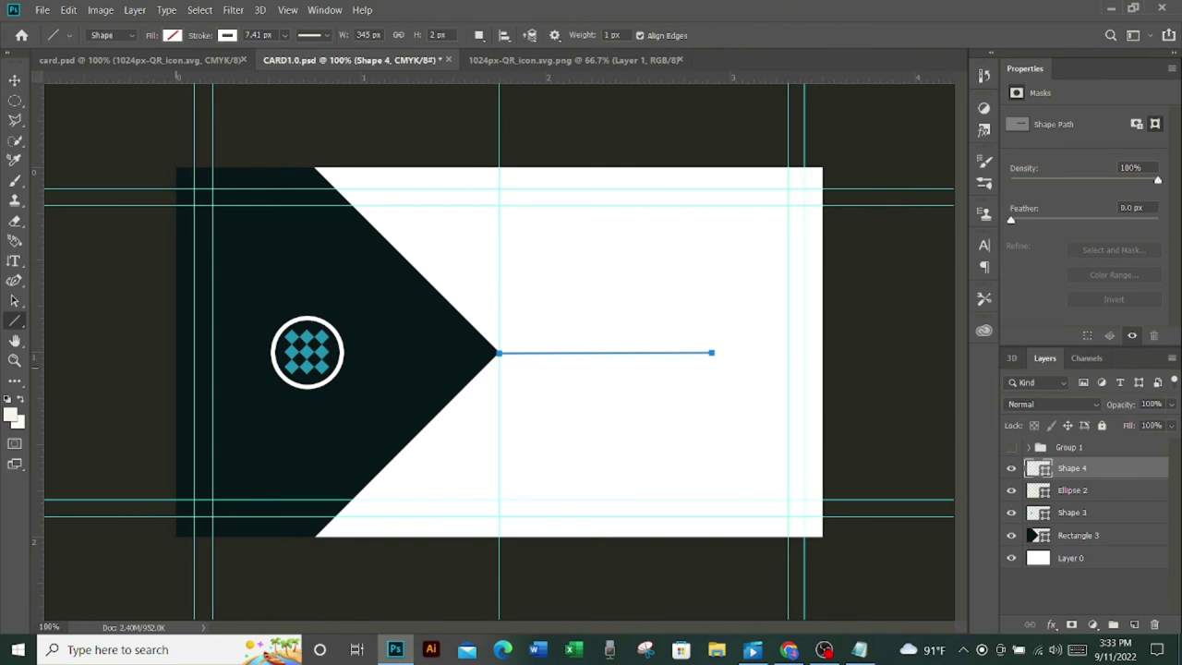
key(ctrl+z)
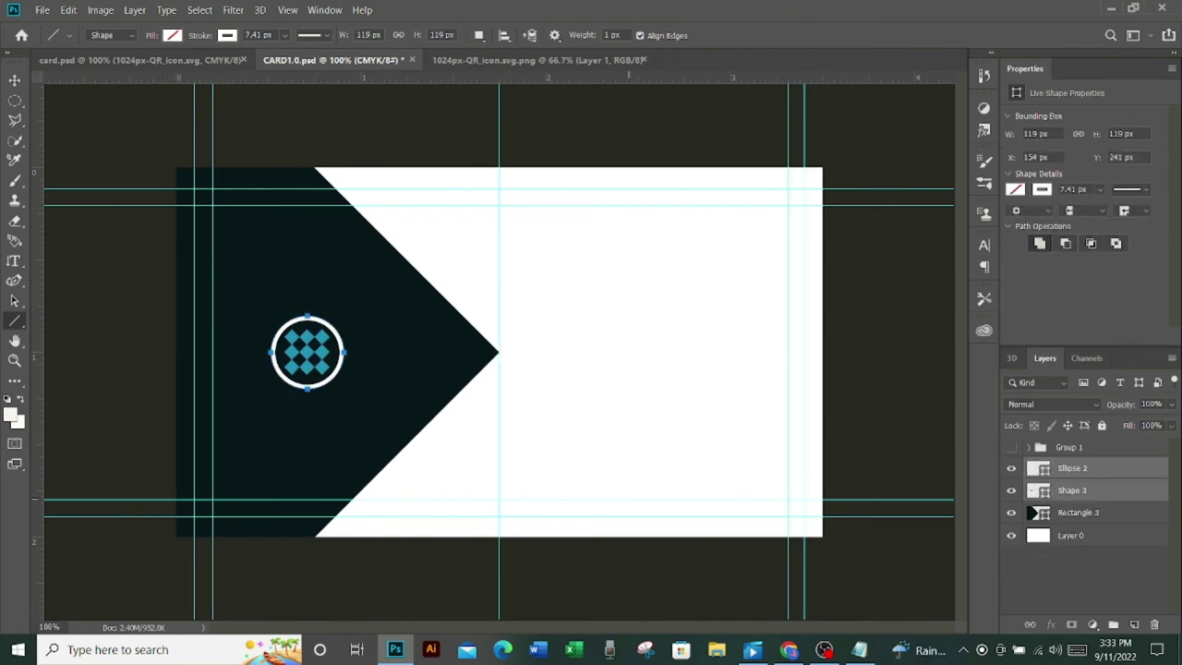
- Draw a thin 536×3 px dark bar right of the logo, placed behind the chevron
click(1134, 624)
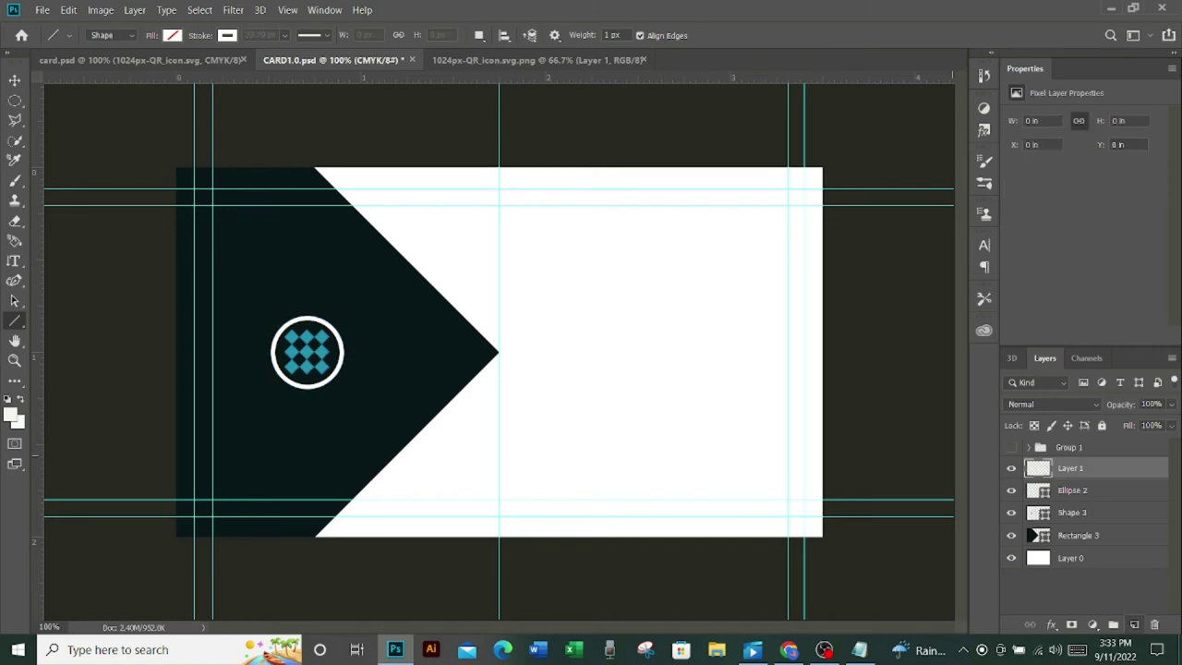
right_click(14, 320)
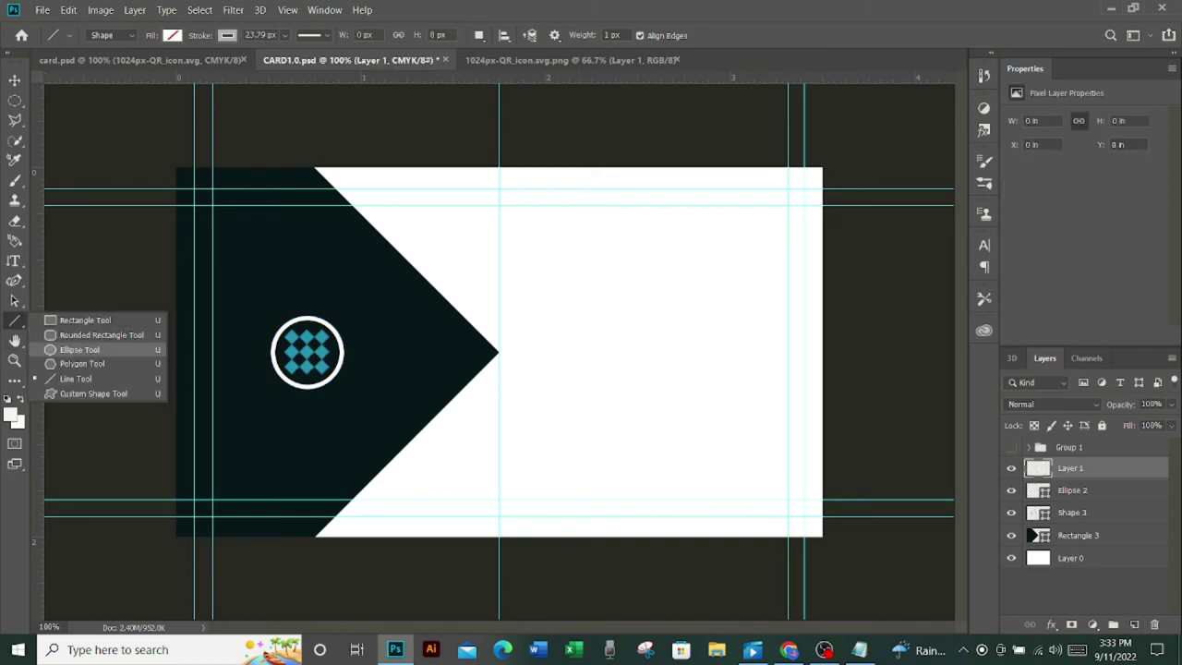
click(85, 319)
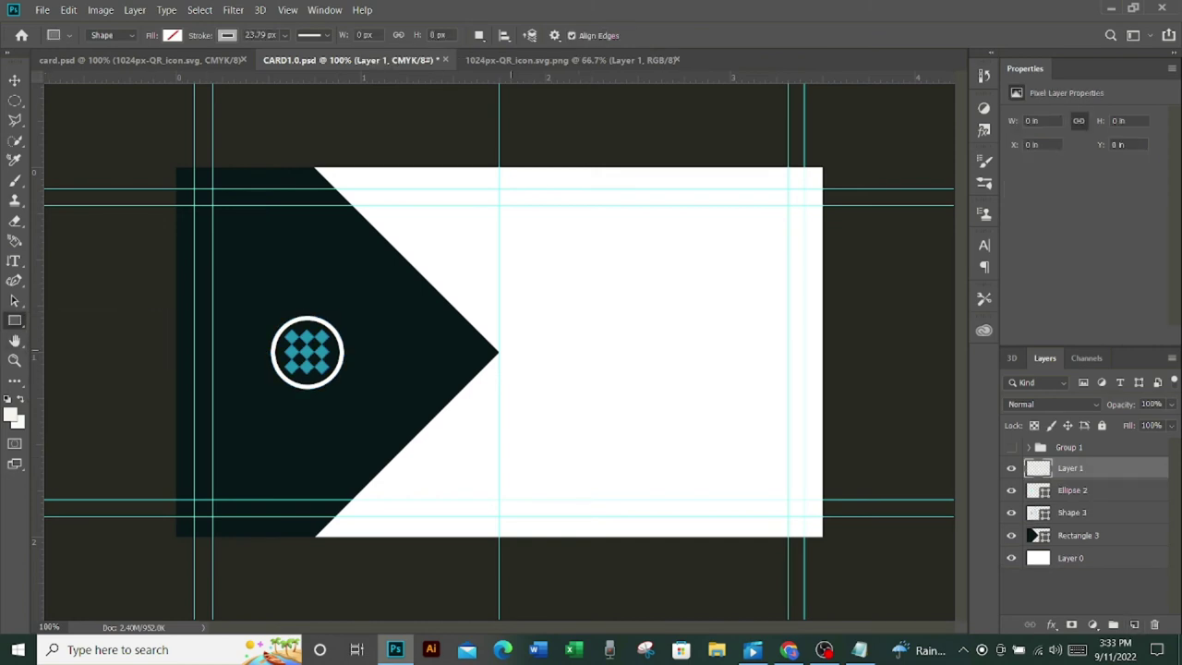
drag(499, 351, 663, 351)
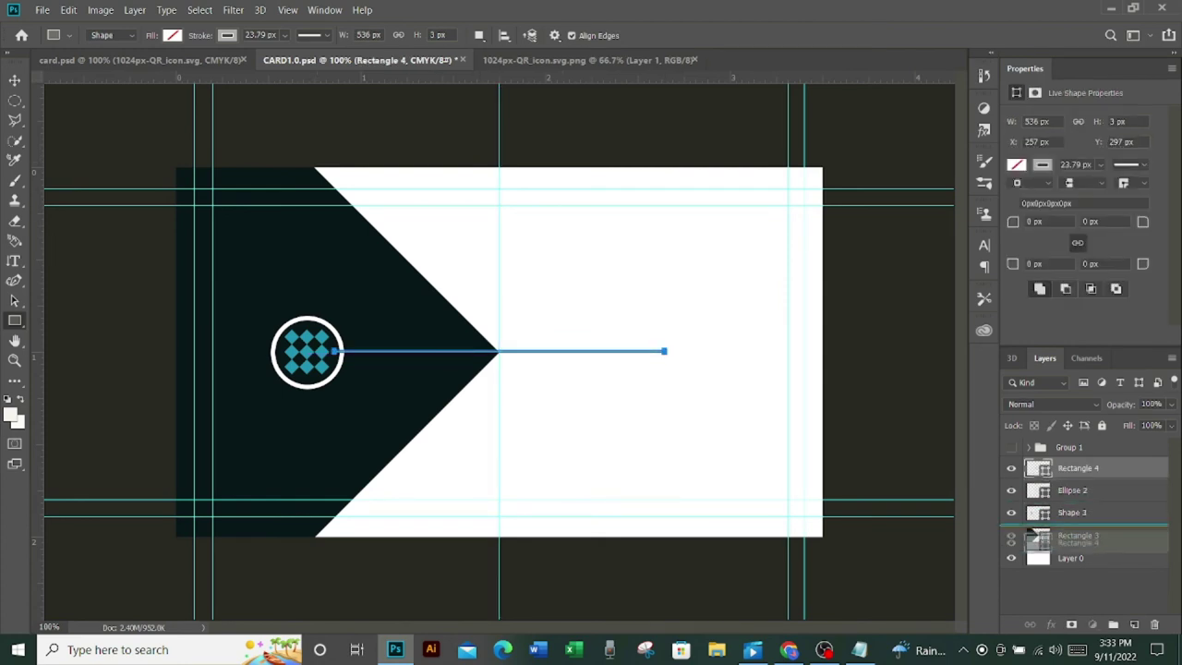
key(ctrl+bracketleft)
key(ctrl+bracketleft)
key(ctrl+bracketleft)
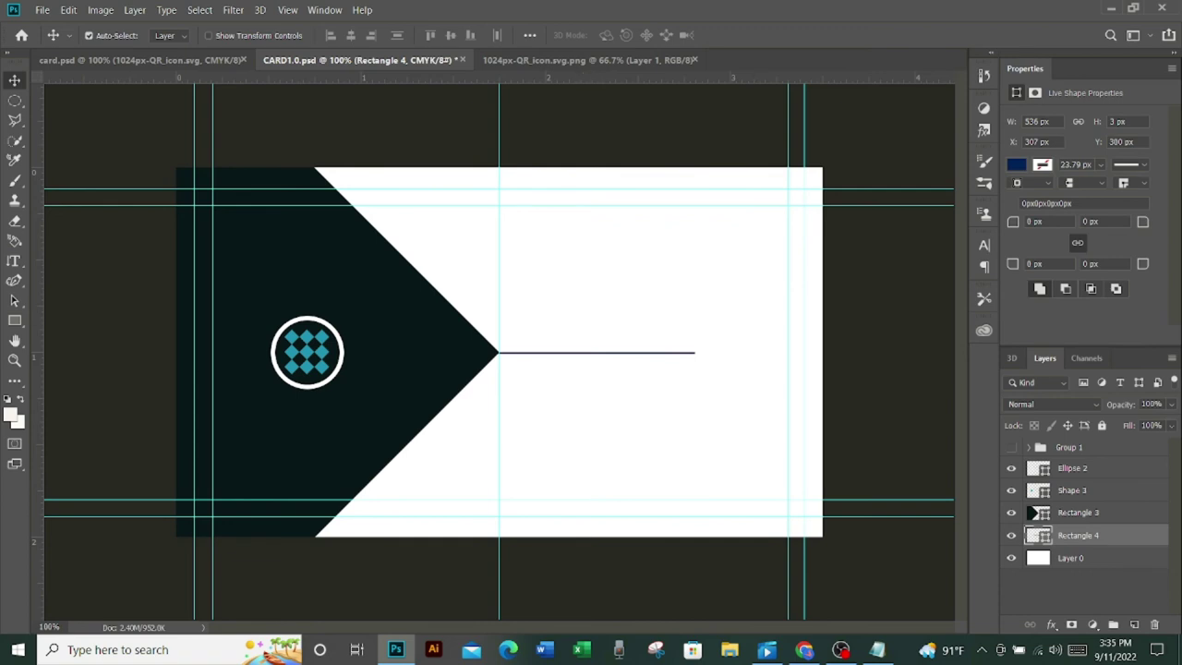
key(ctrl+shift+alt+n)
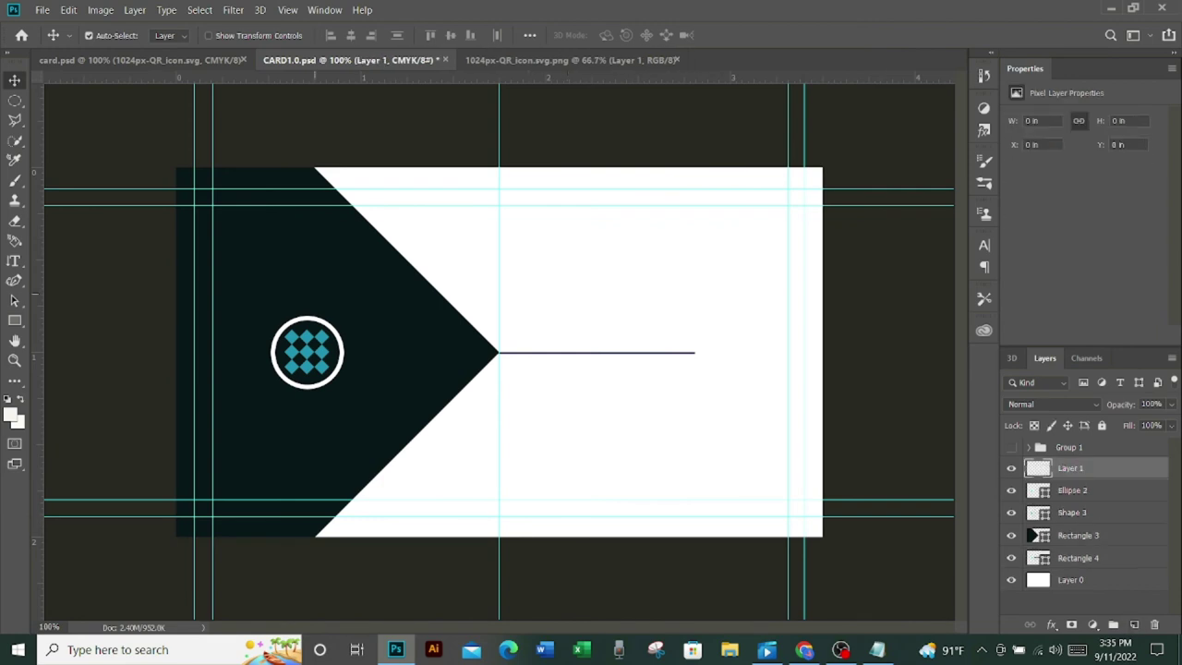
- Show the front-side design group and darken the chevron rectangle's blue fill
click(14, 262)
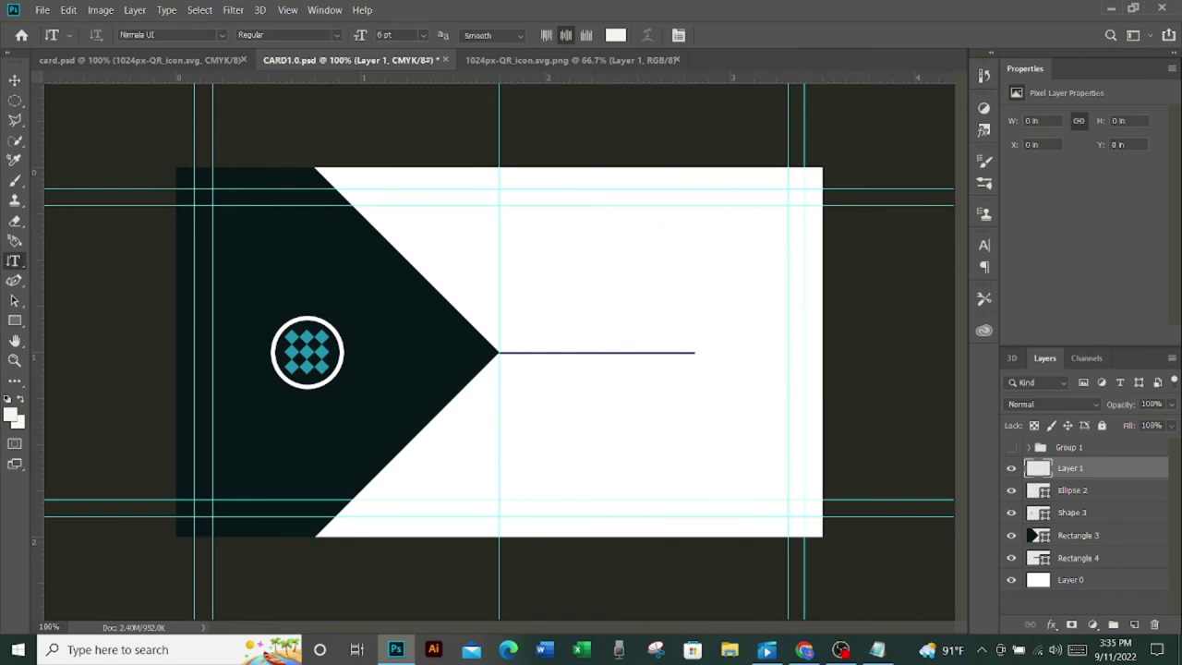
click(1011, 447)
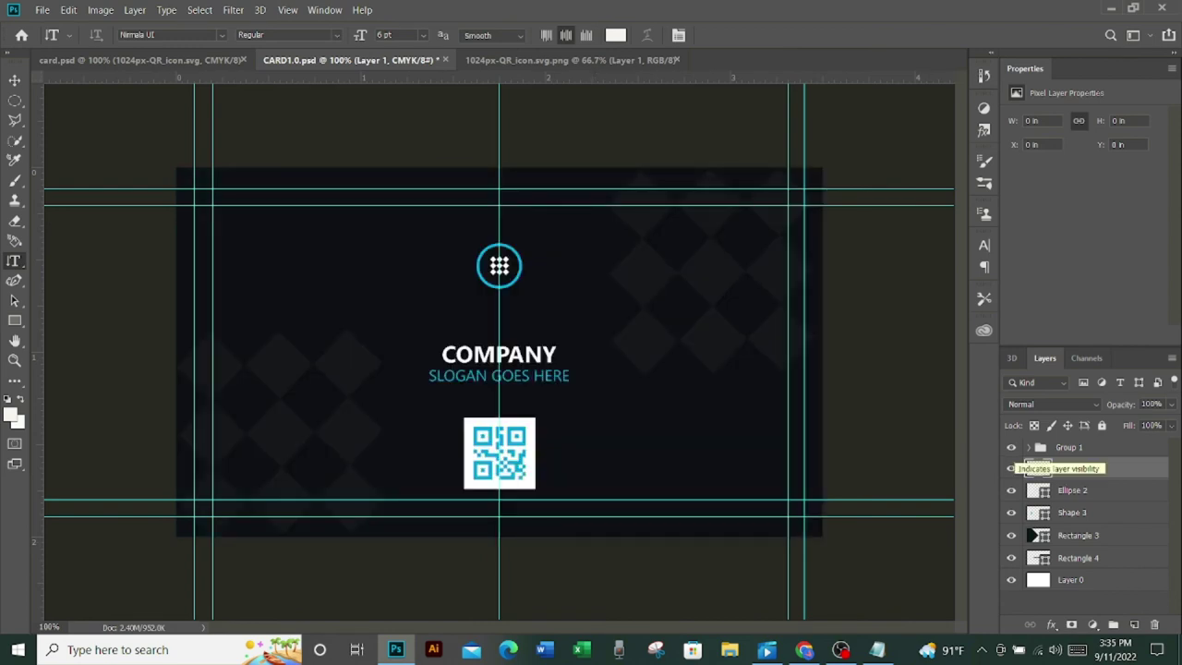
double_click(1039, 535)
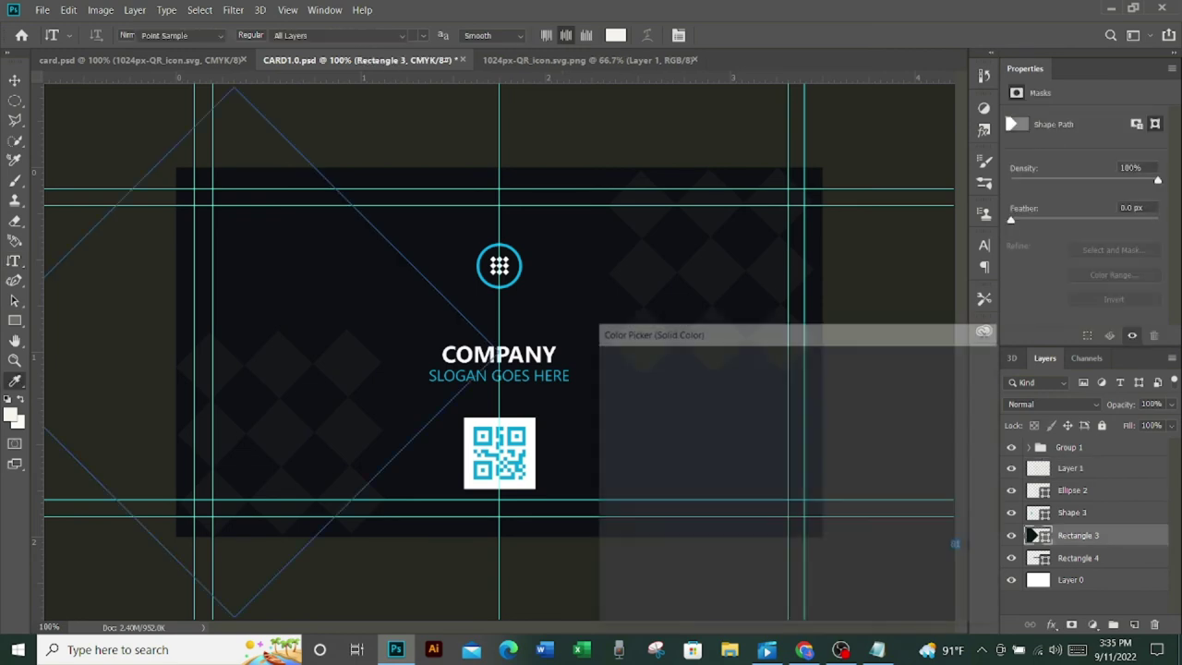
text(80)
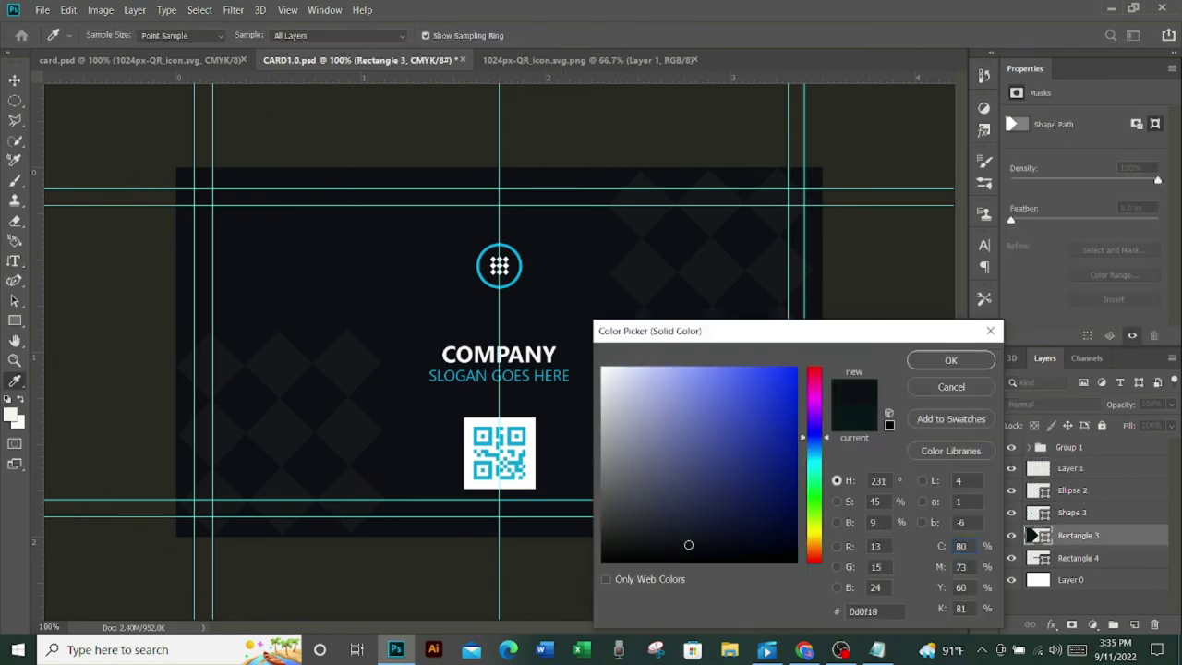
click(950, 360)
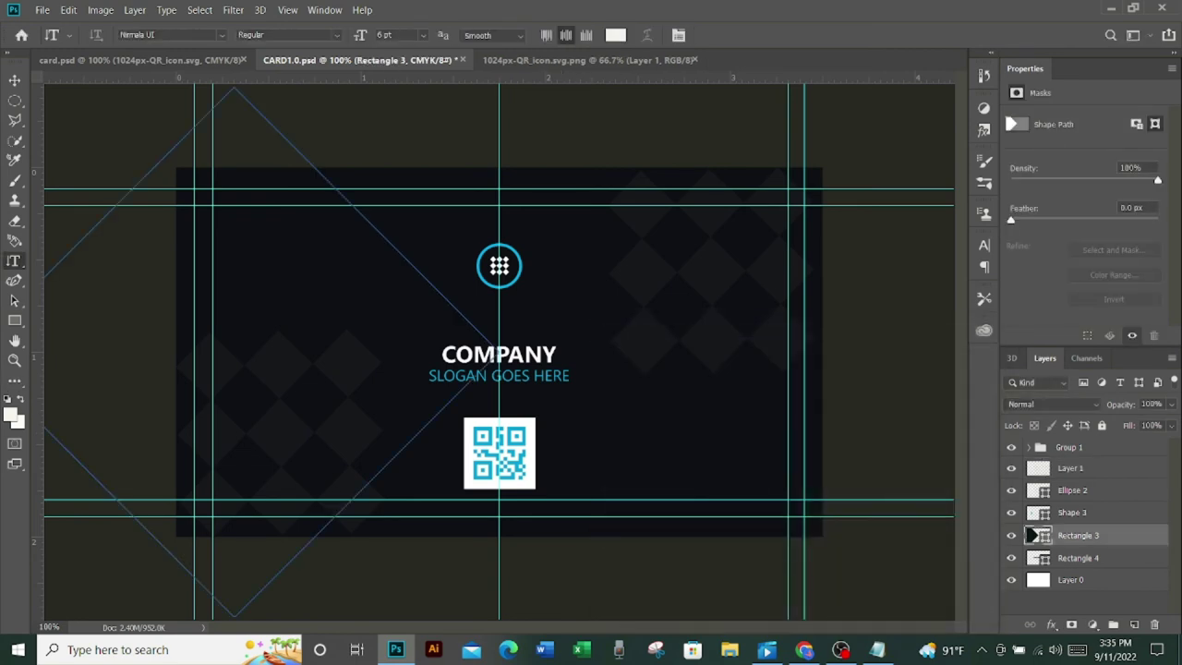
- Recolour the thin bar and make the diamond pattern white
double_click(1038, 558)
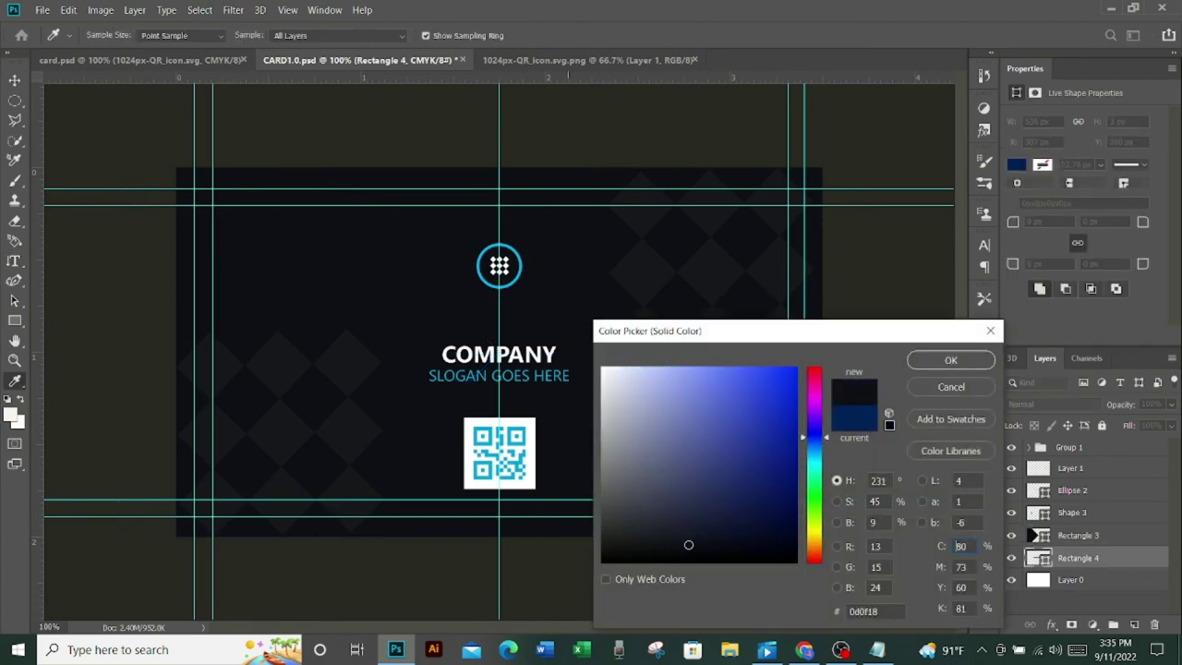
click(951, 360)
key(t)
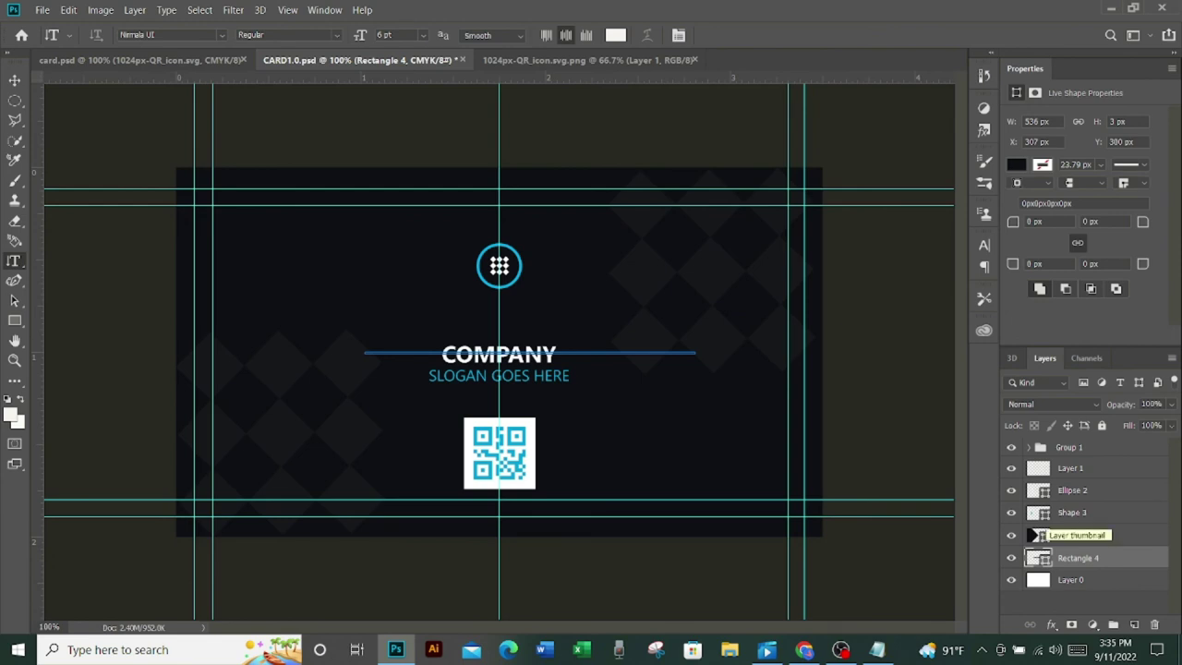
click(1038, 513)
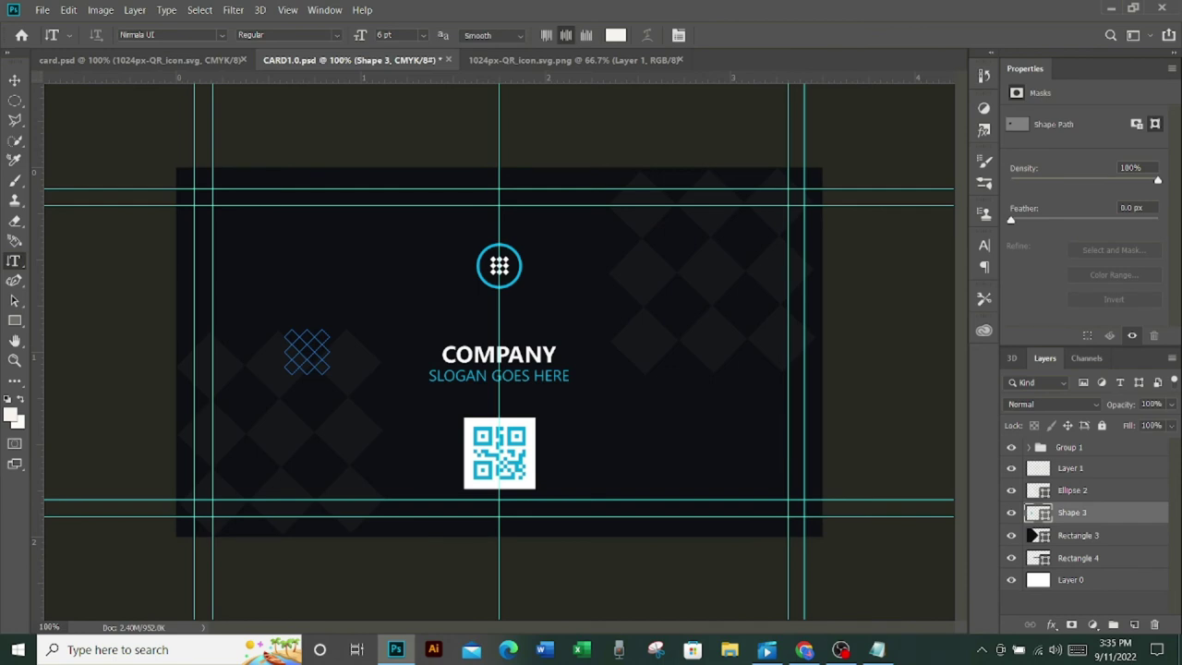
double_click(1038, 514)
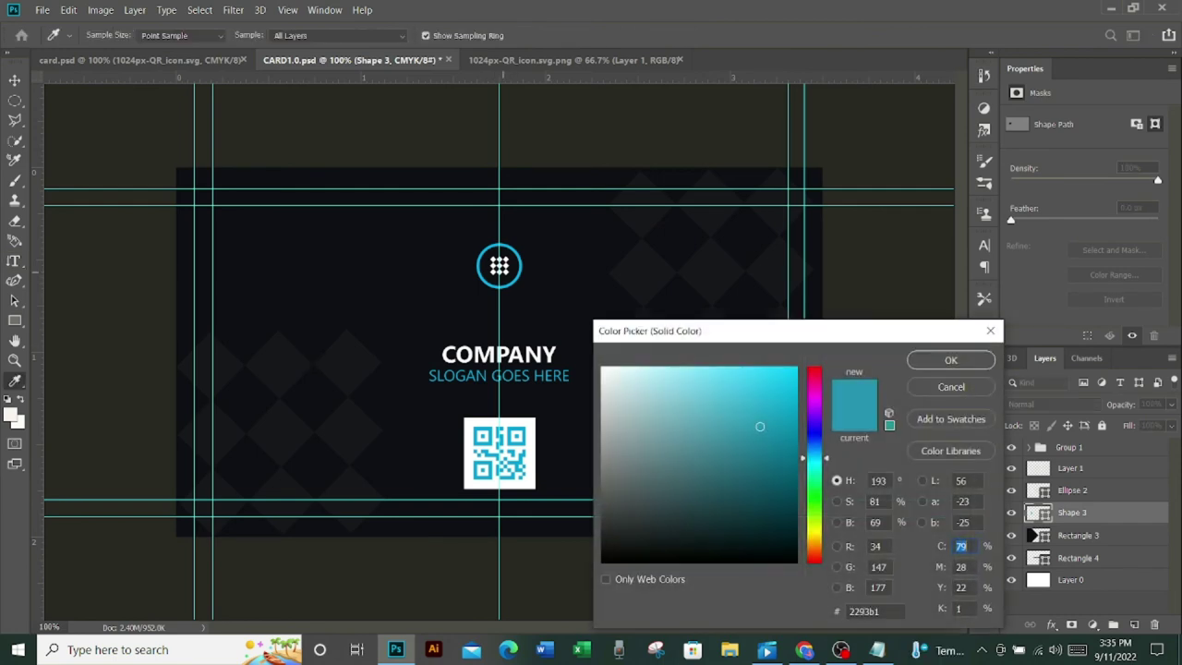
text(0)
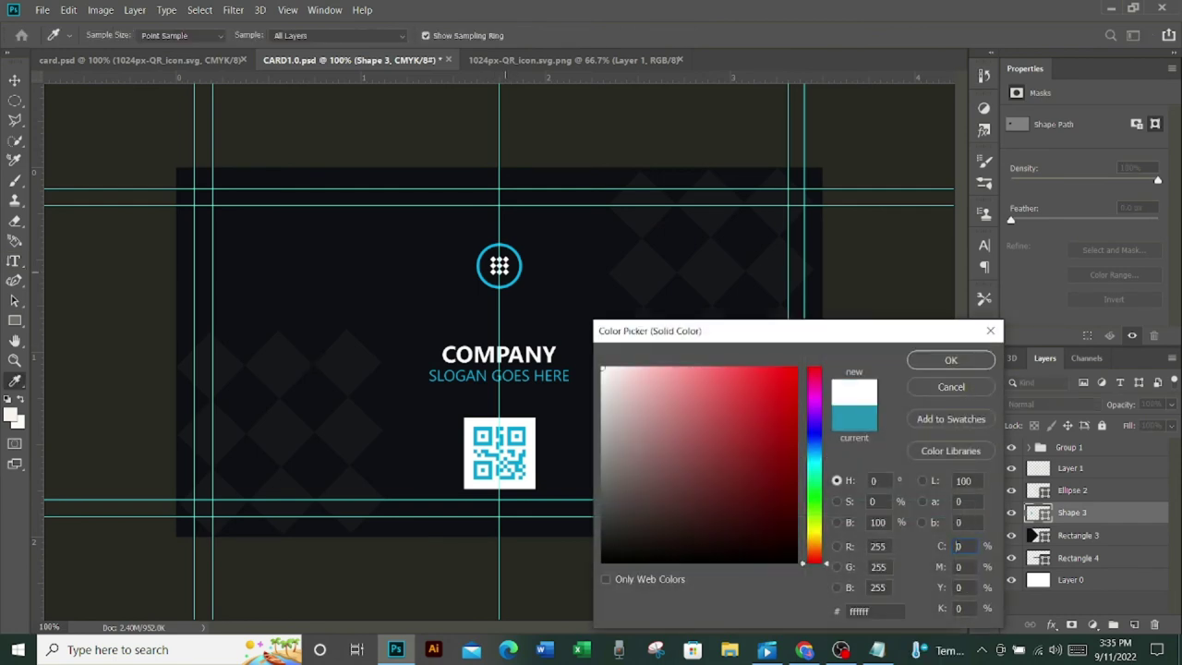
key(Return)
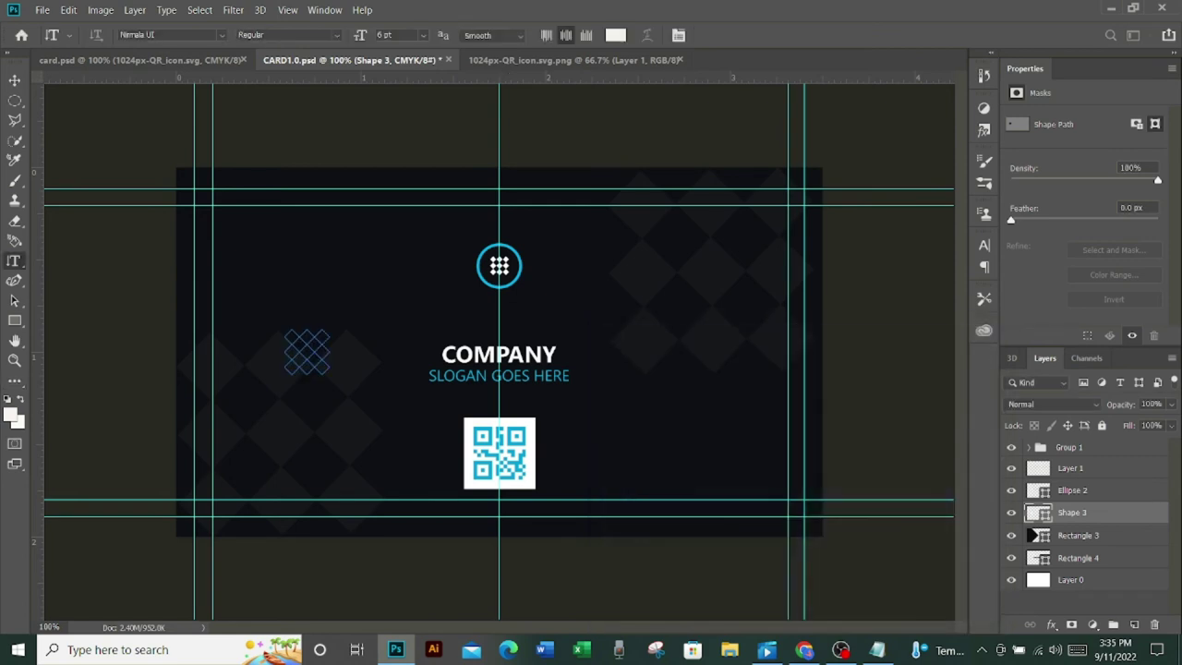
- Colour the logo ring teal and hide the front-side design group
click(1071, 490)
double_click(1039, 490)
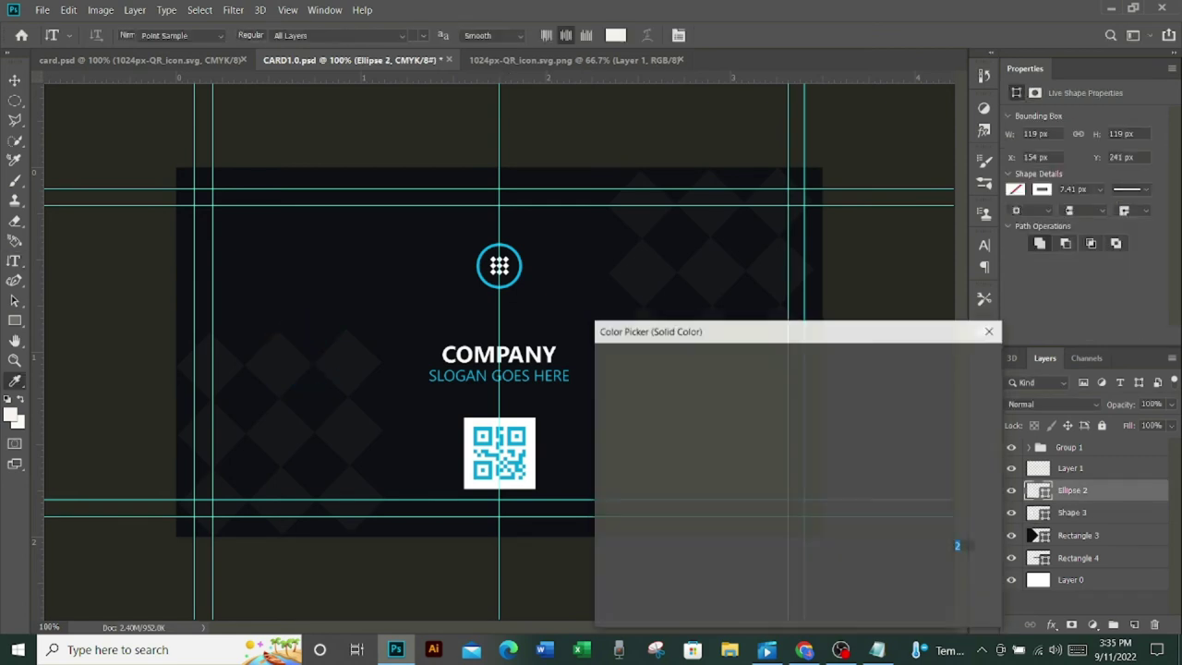
click(486, 277)
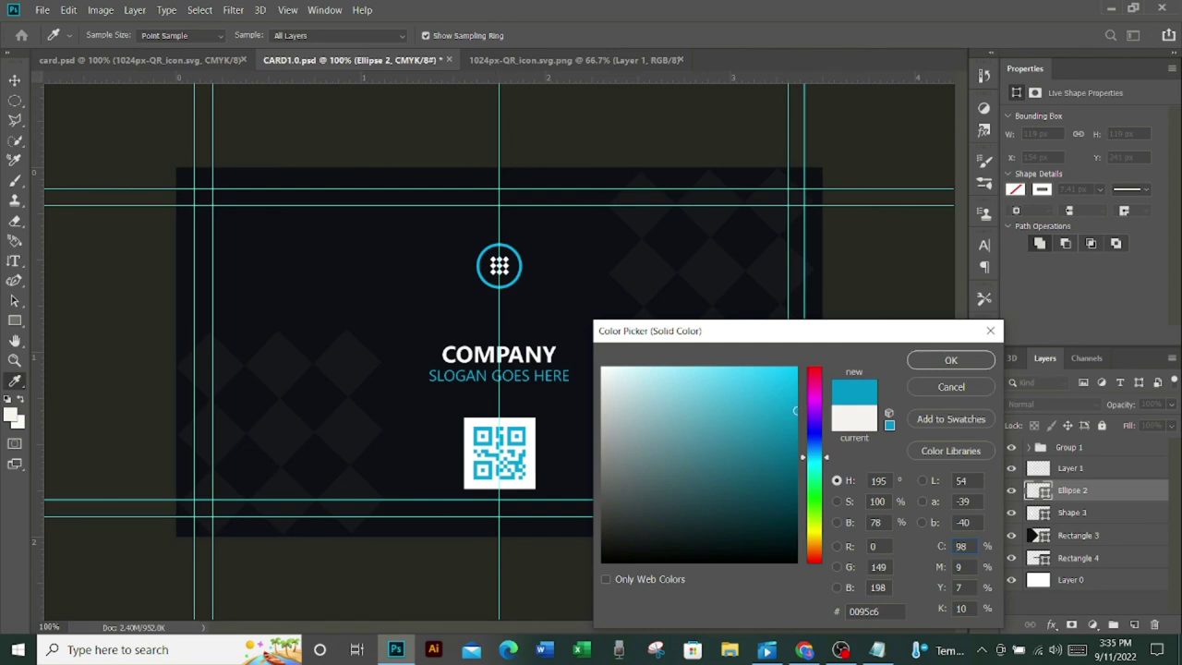
click(949, 360)
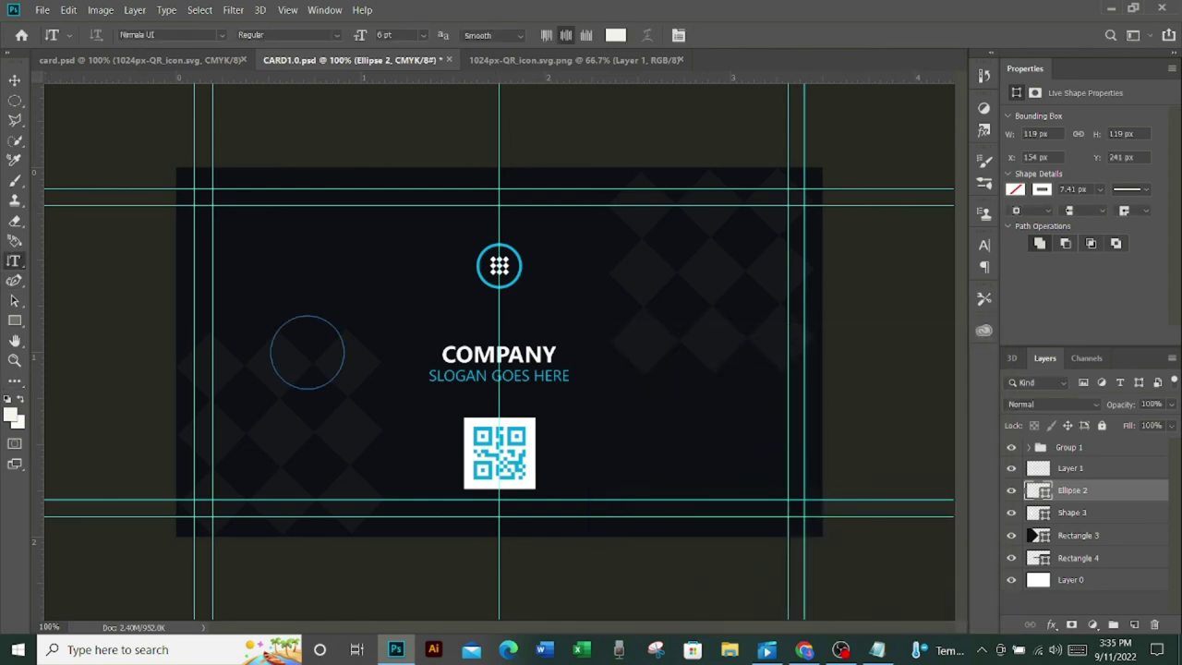
click(1011, 447)
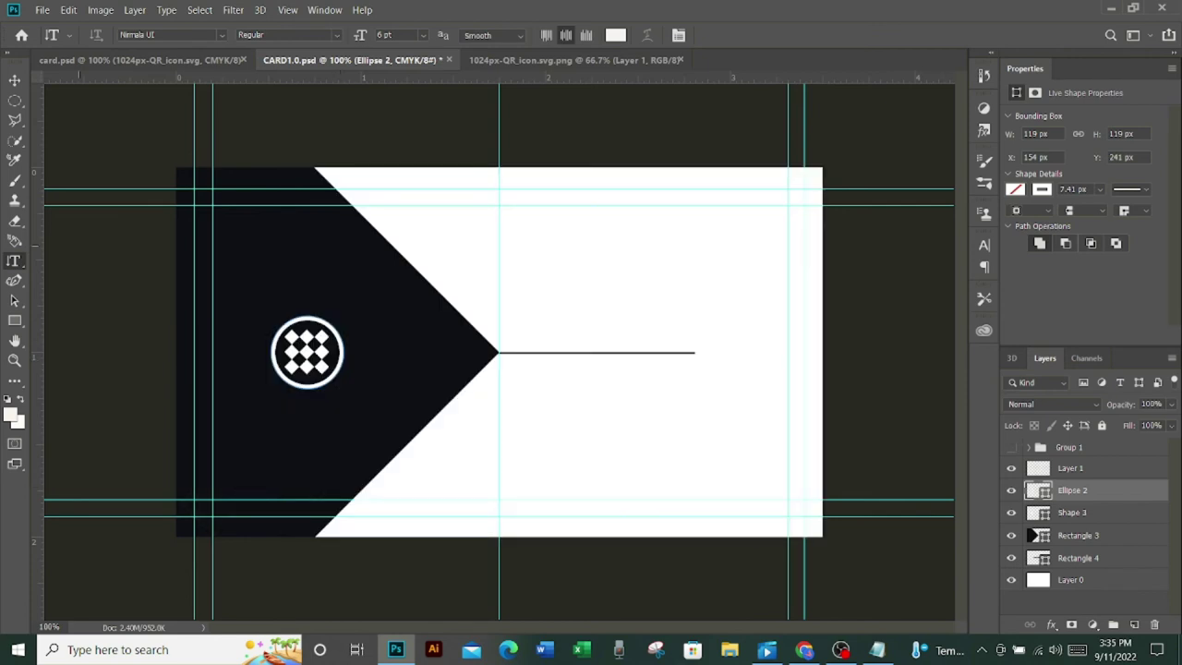
- Set the ellipse ring's stroke to cyan from the Properties swatches
key(v)
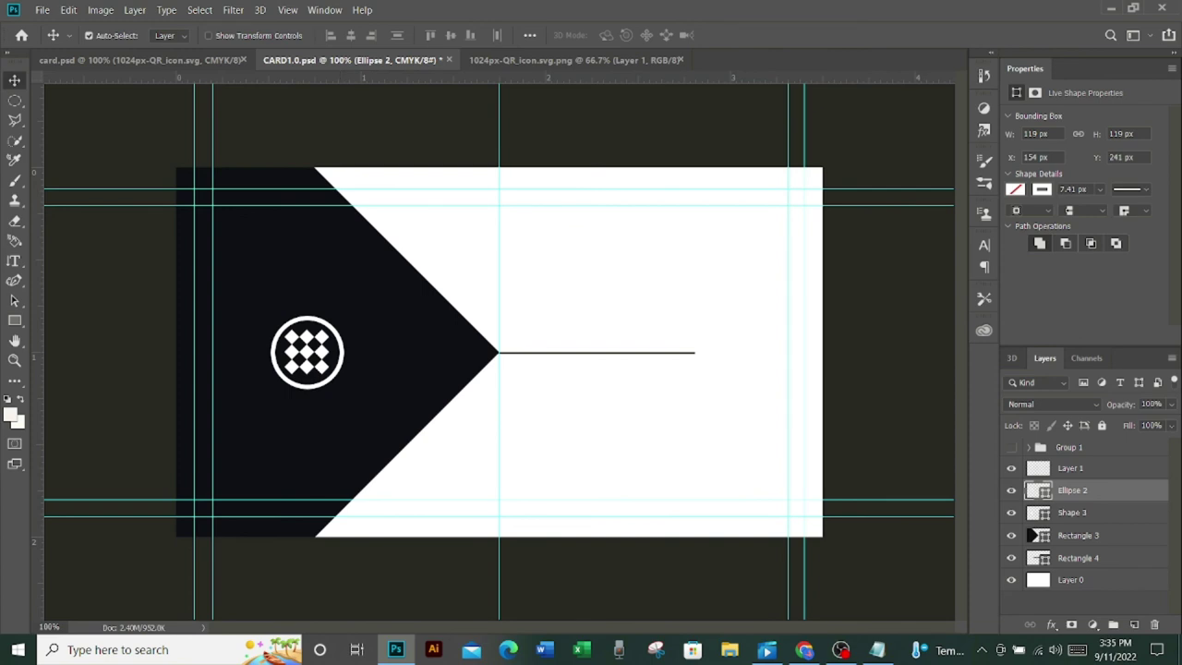
double_click(1037, 489)
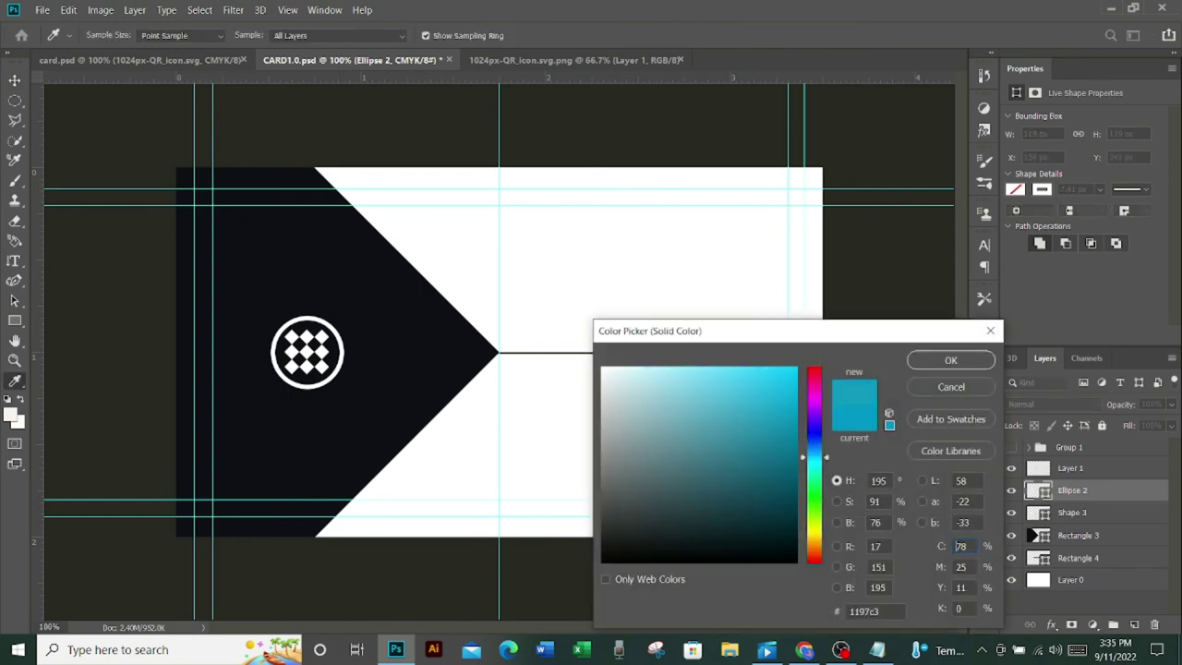
click(951, 360)
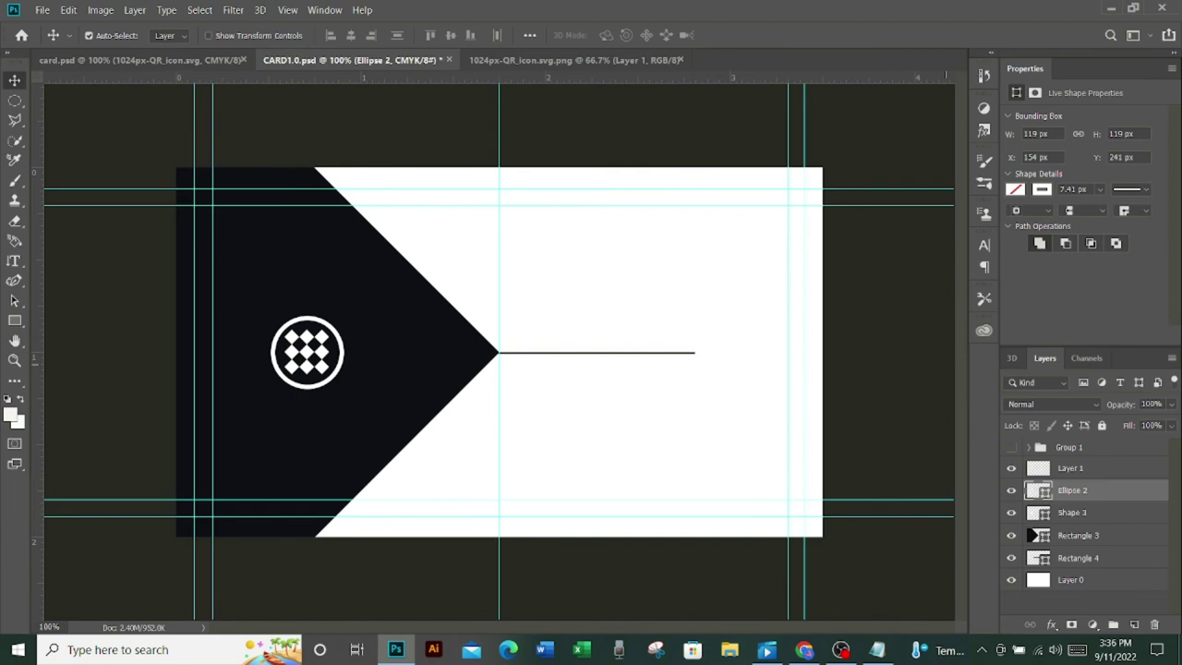
click(1014, 188)
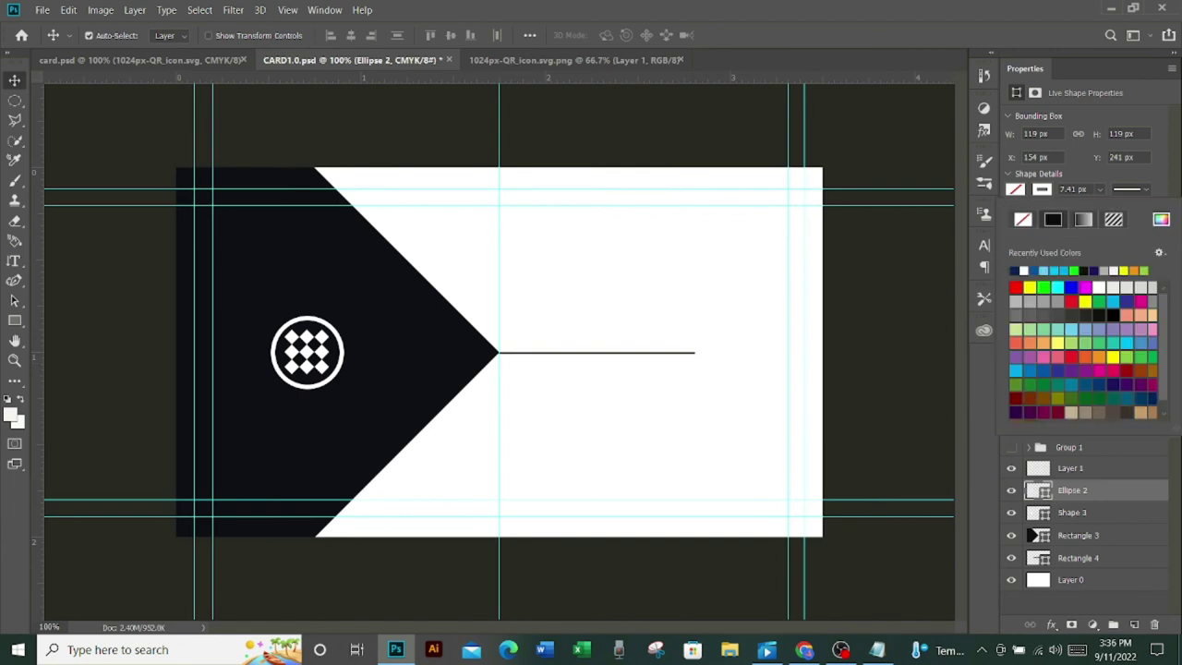
click(1042, 270)
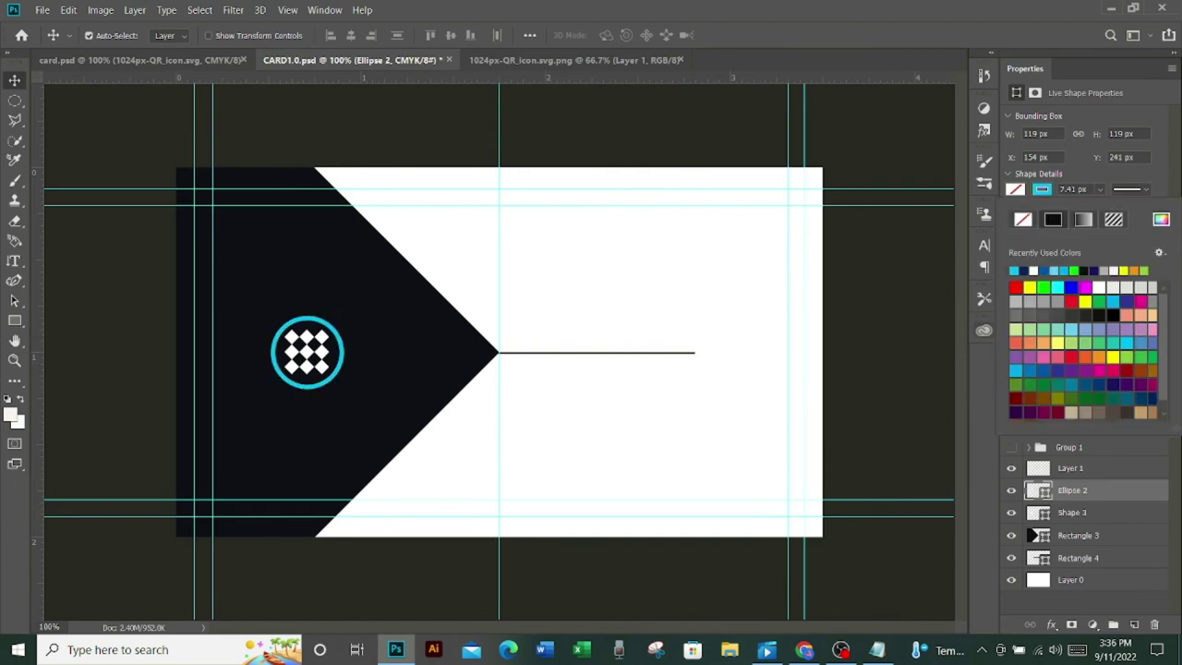
key(Escape)
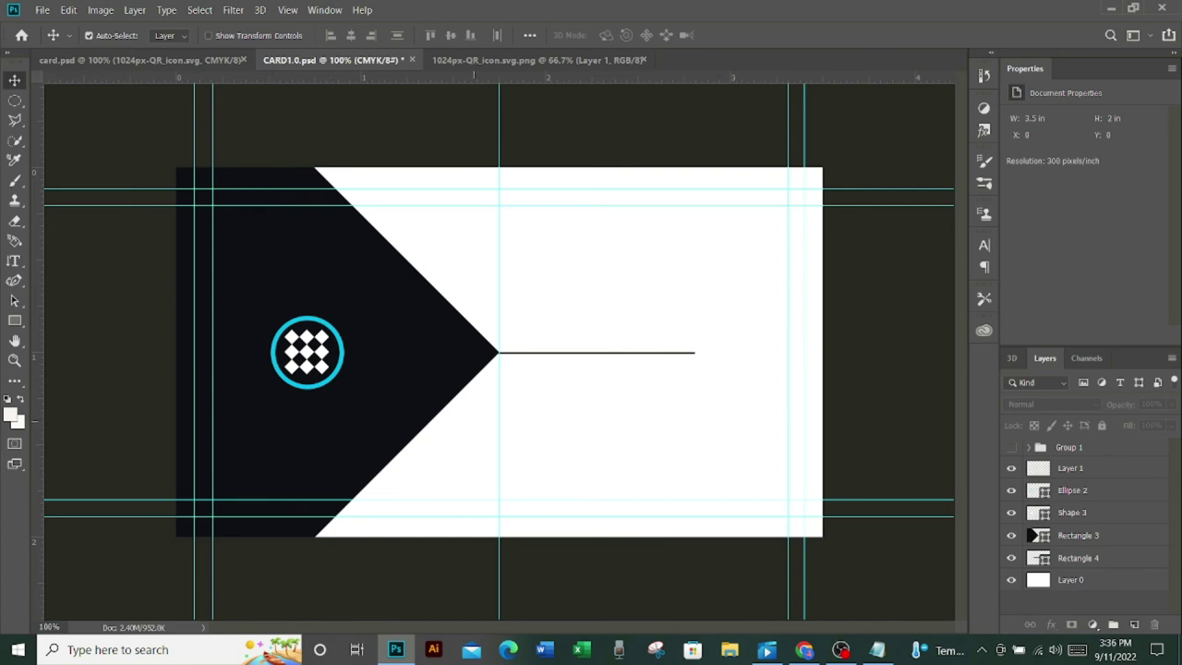
- Duplicate Rectangle 3, squash the copy and move it to the card's right edge
click(1031, 535)
key(ctrl)
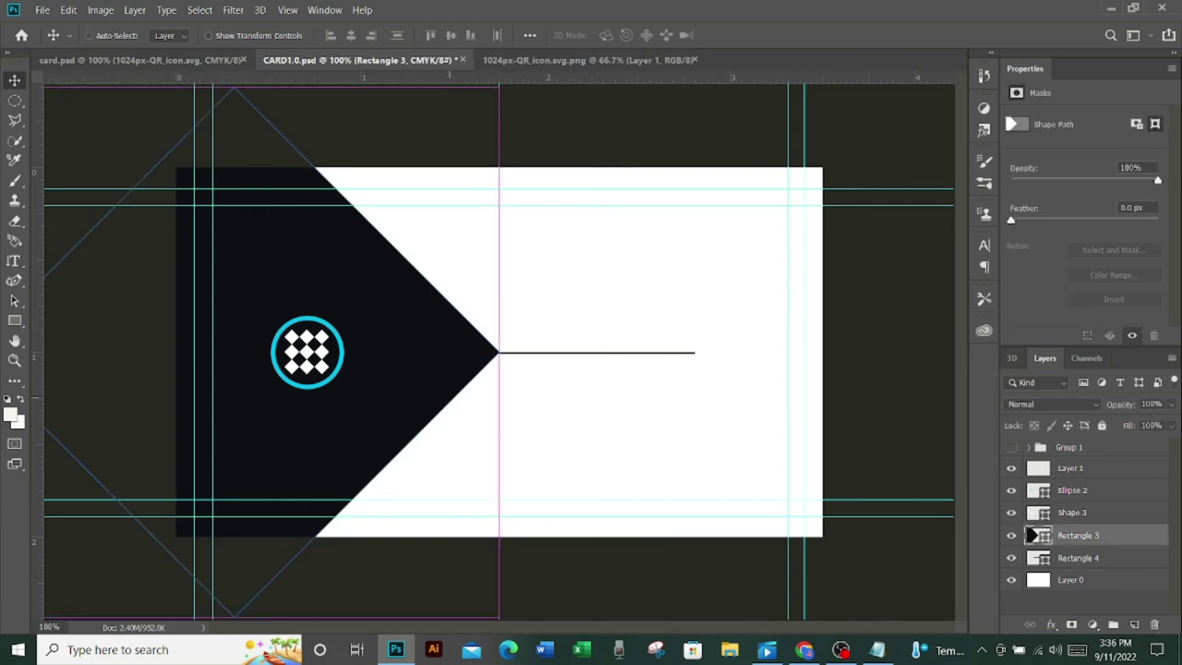
key(ctrl+j)
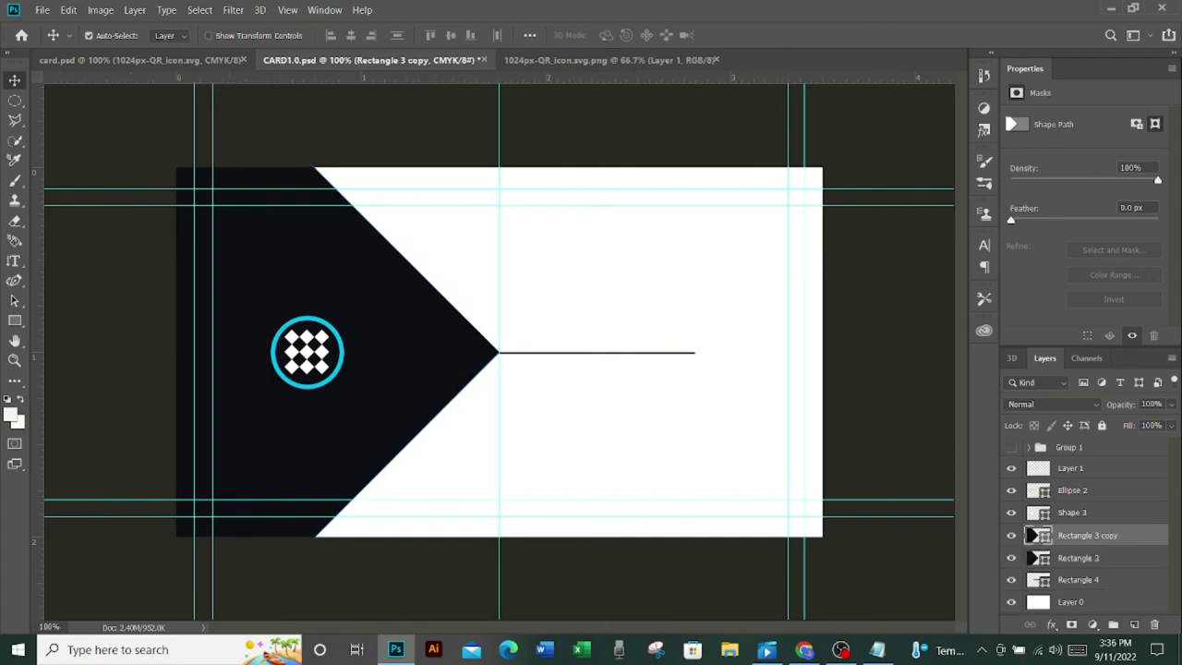
key(ctrl)
key(ctrl+t)
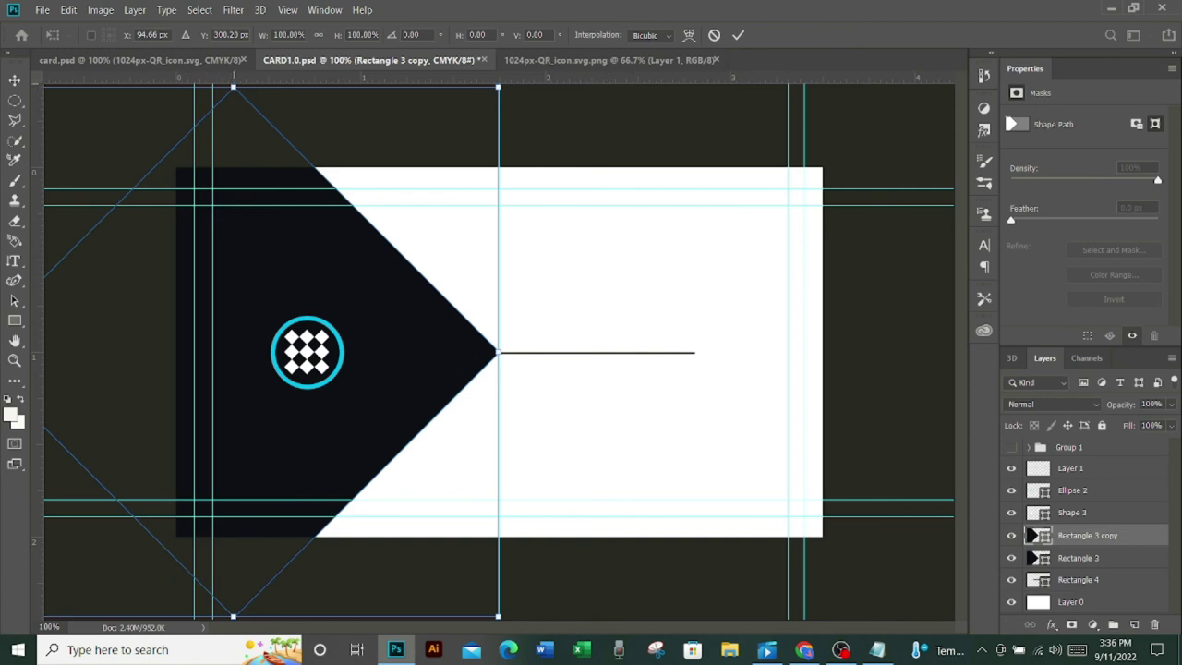
drag(234, 87, 233, 376)
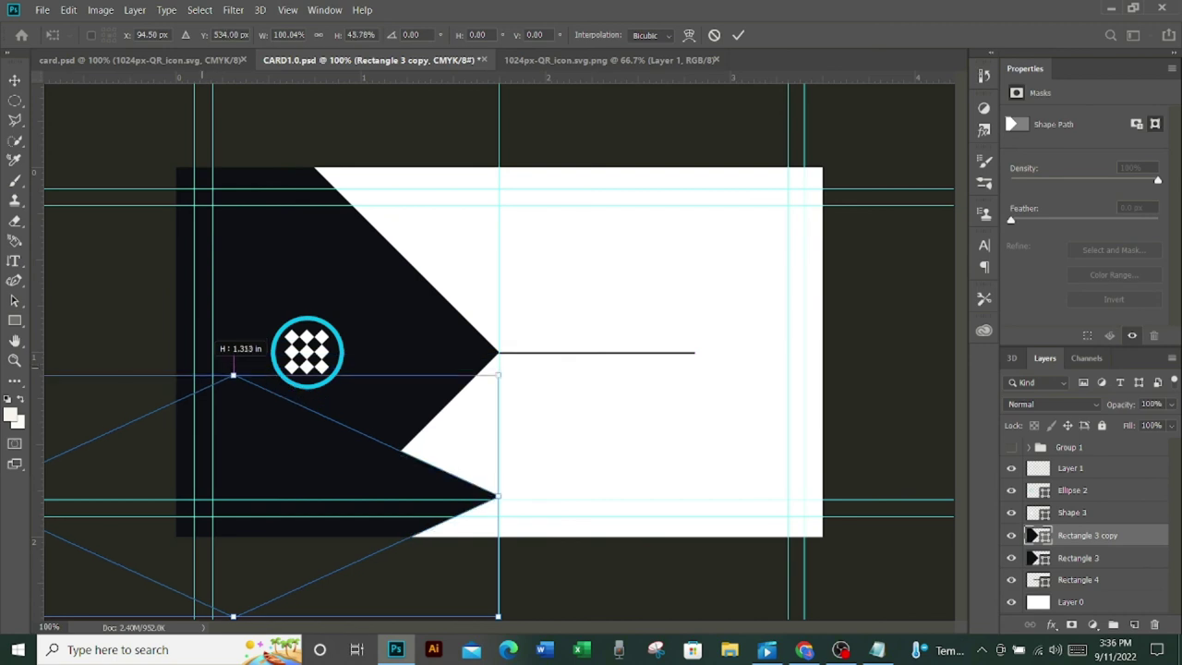
drag(473, 378, 919, 279)
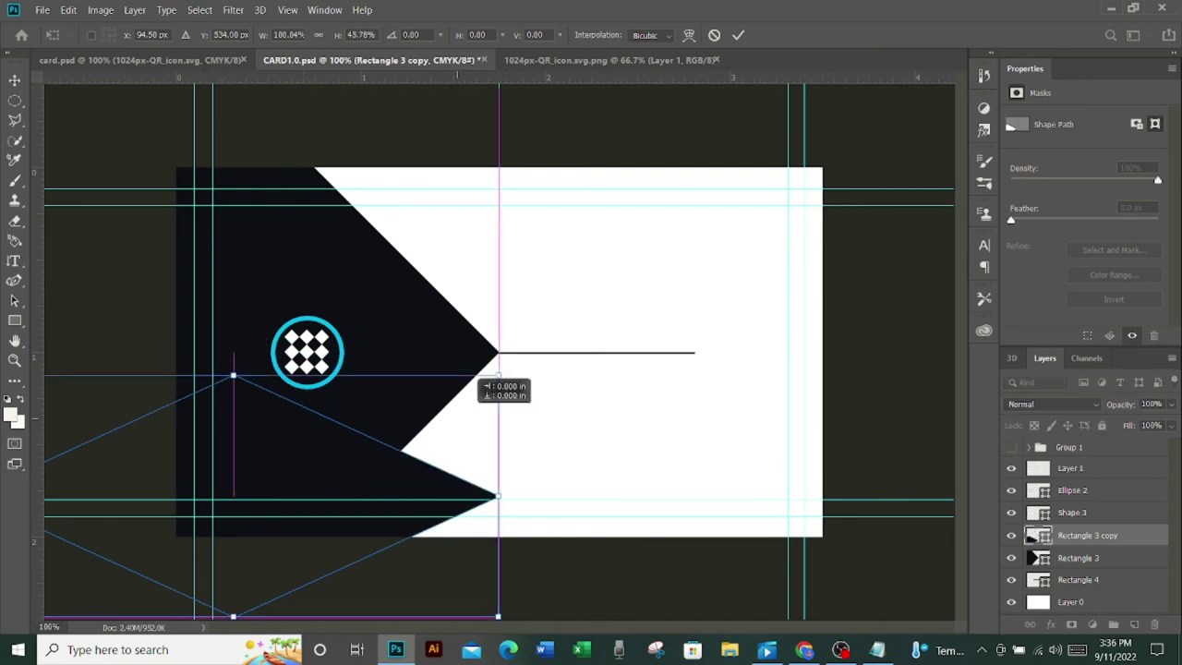
drag(609, 406, 879, 356)
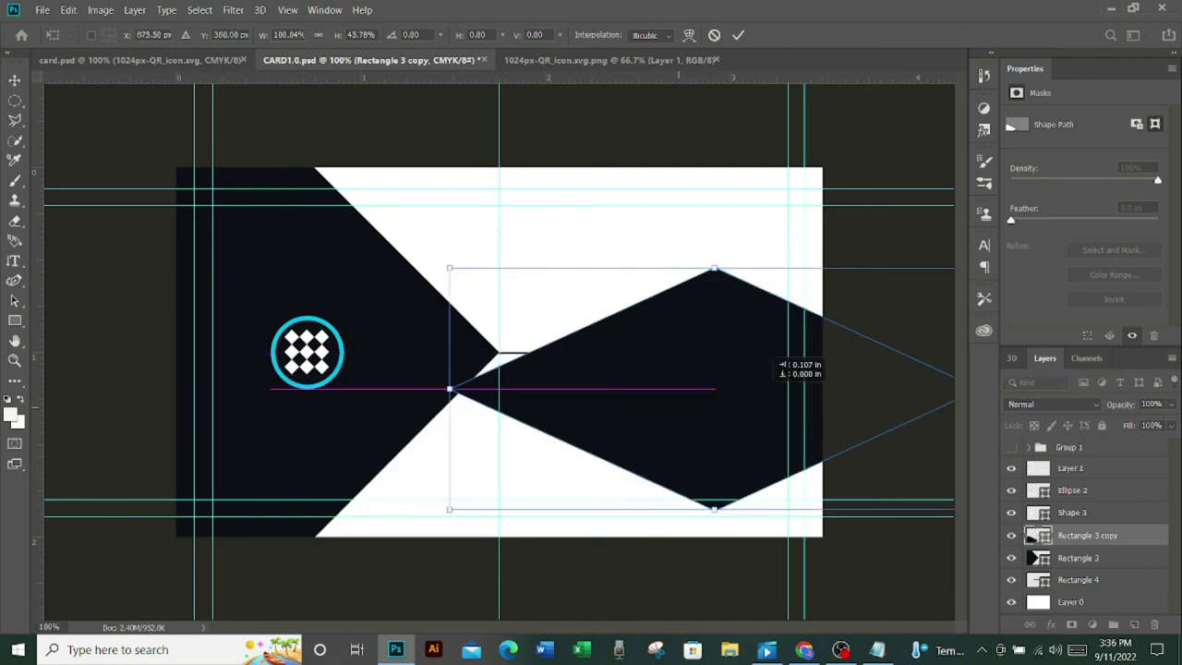
drag(744, 352, 870, 351)
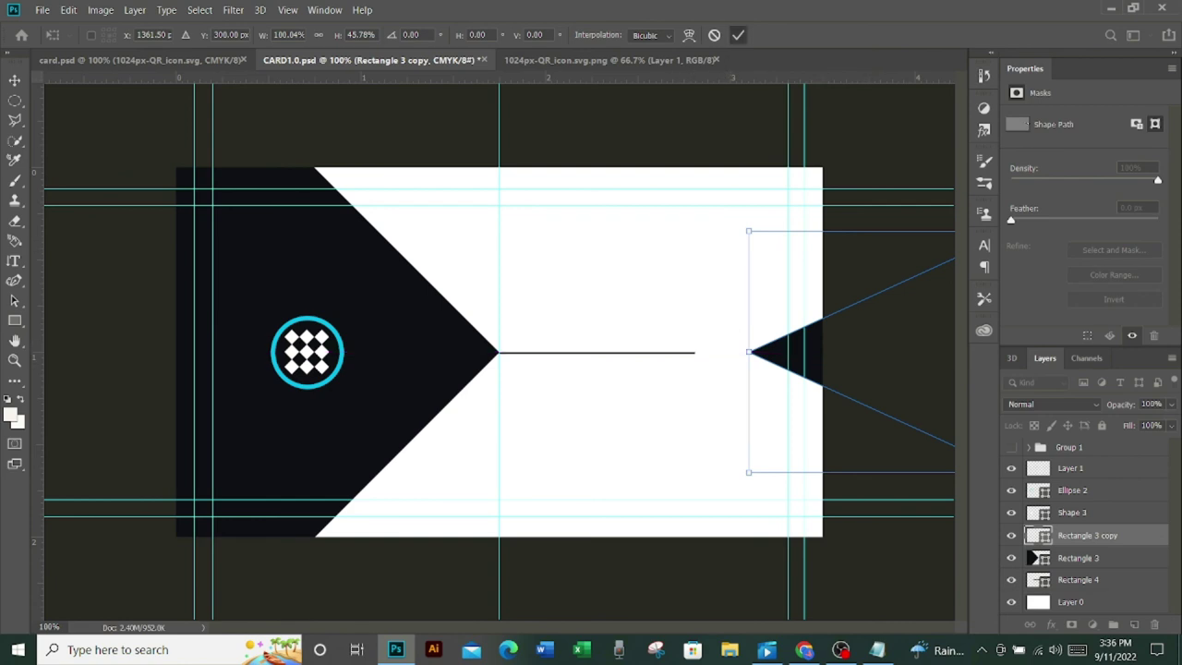
click(737, 35)
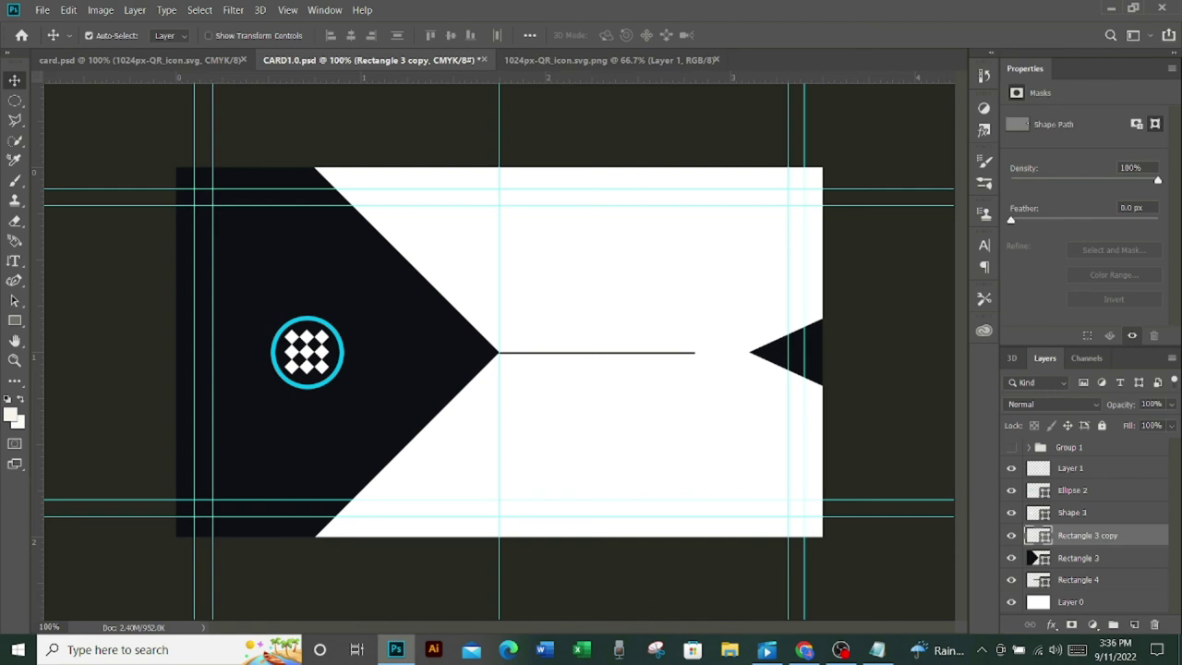
- Fill the small triangle copy with cyan 00bff3
double_click(1037, 536)
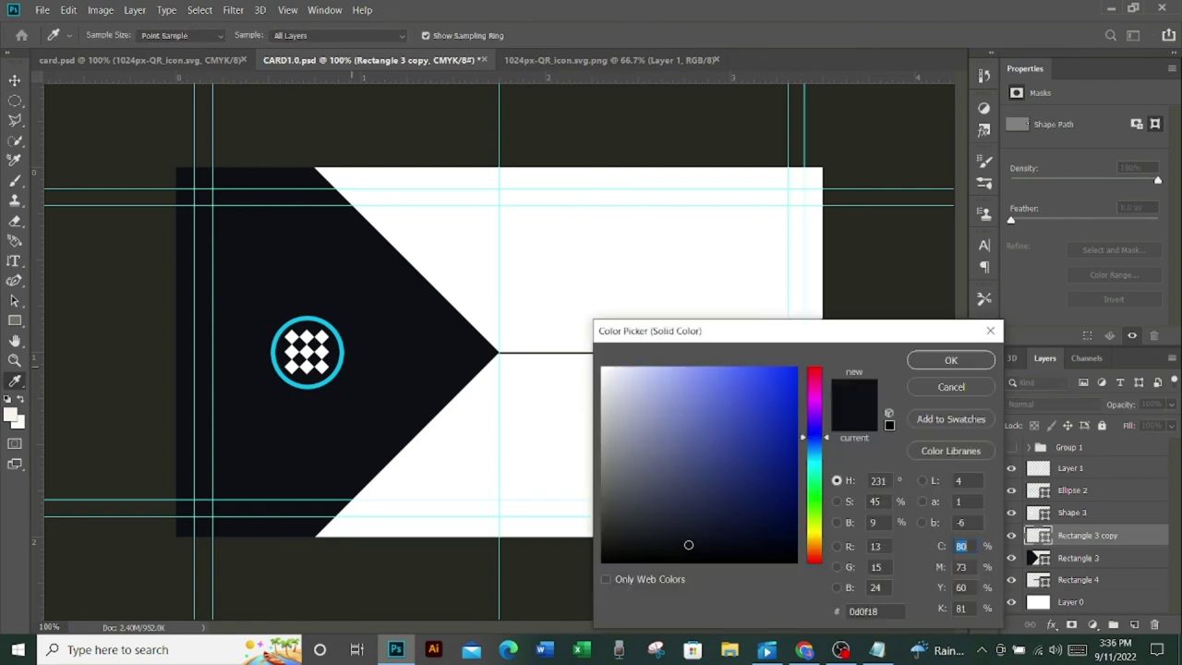
click(275, 352)
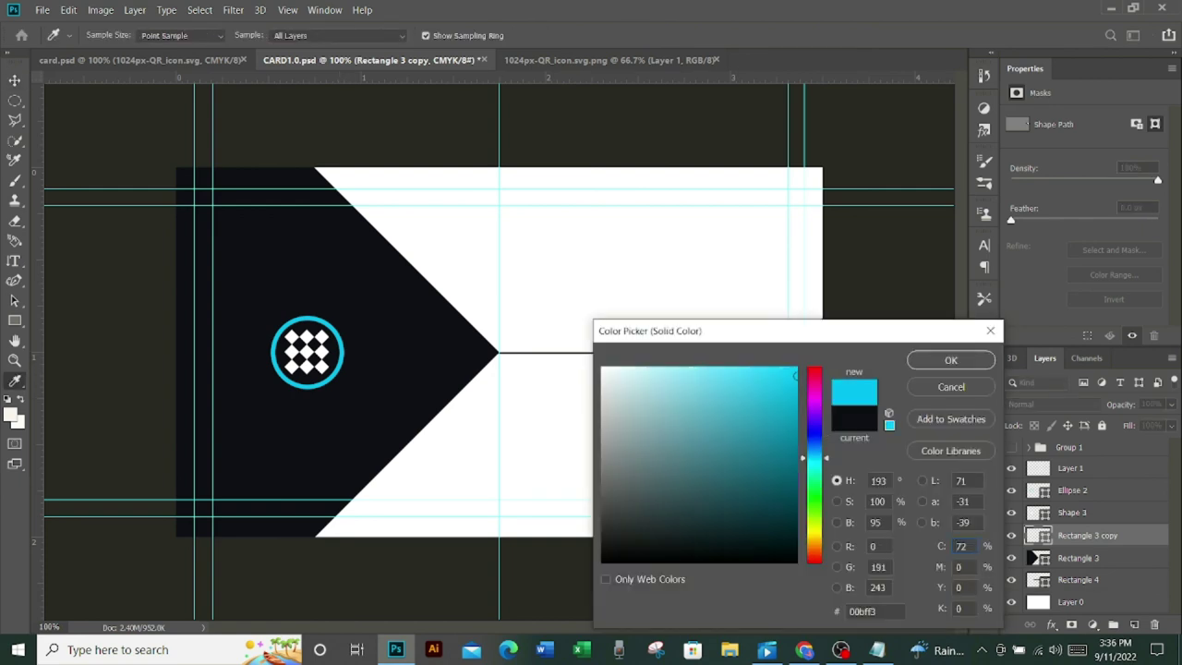
click(951, 360)
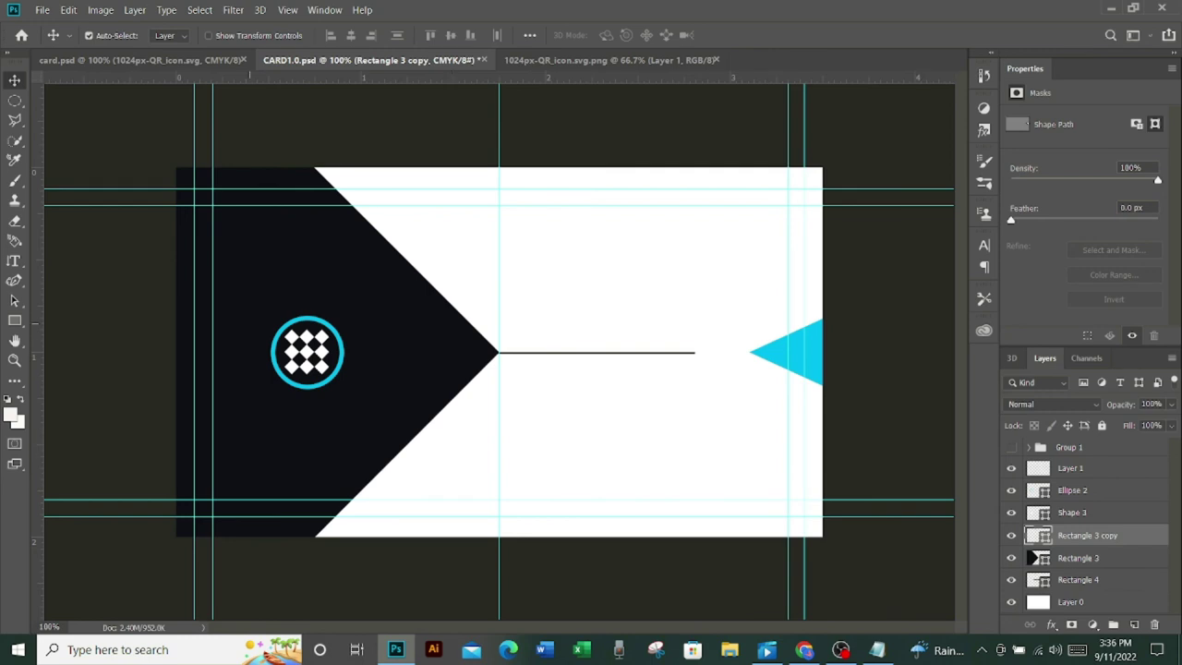
click(14, 261)
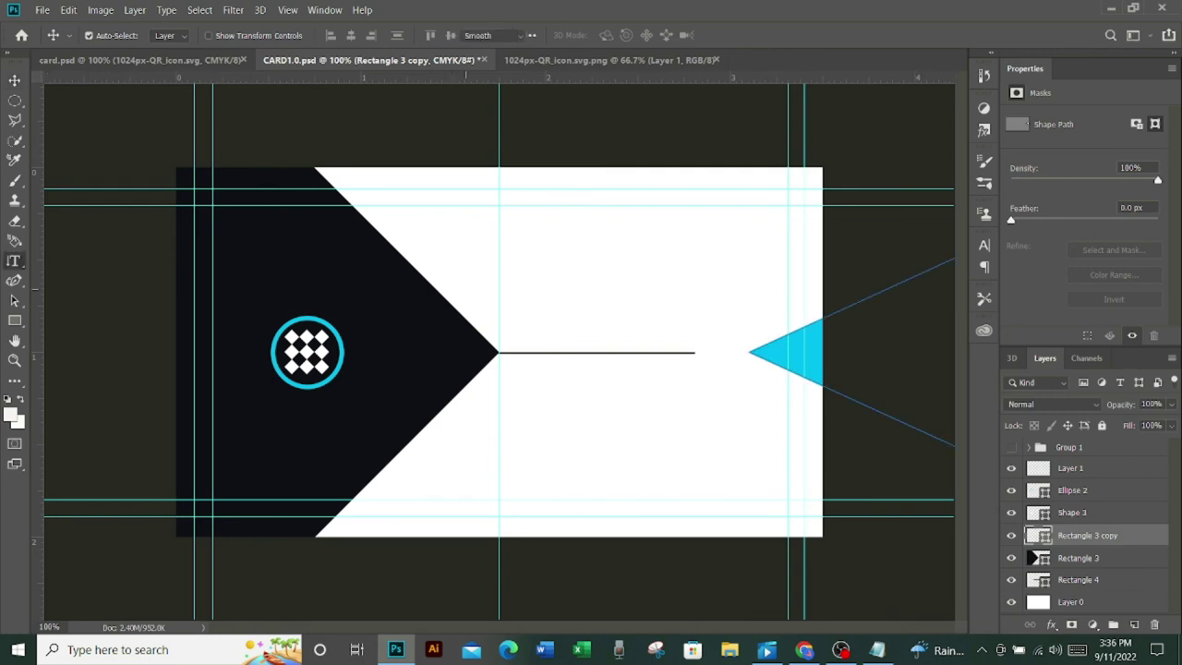
- Add black text 'YOUR NAME' with 'Your Titel Here' on a second line
click(602, 277)
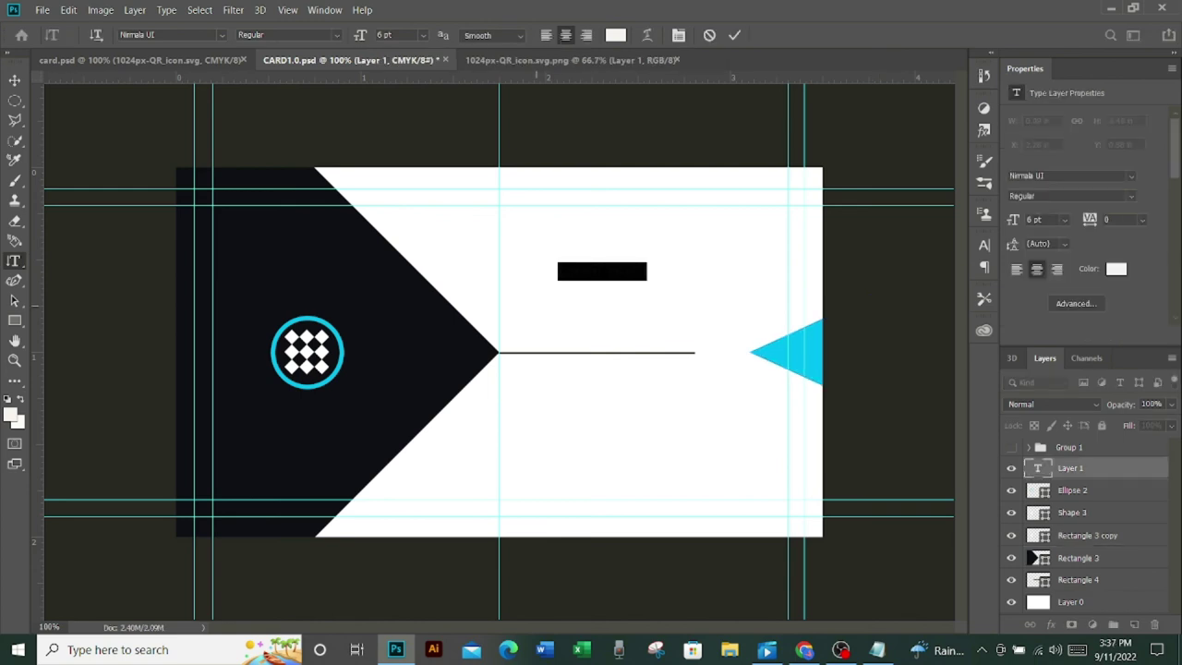
key(BackSpace)
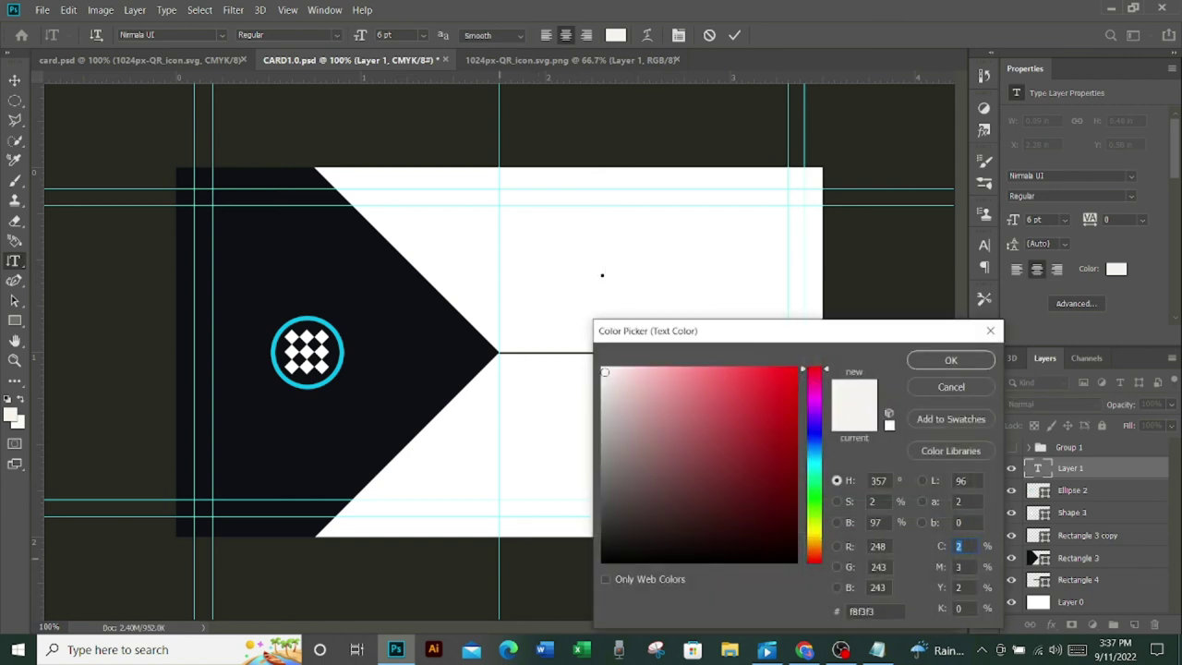
click(690, 549)
click(951, 360)
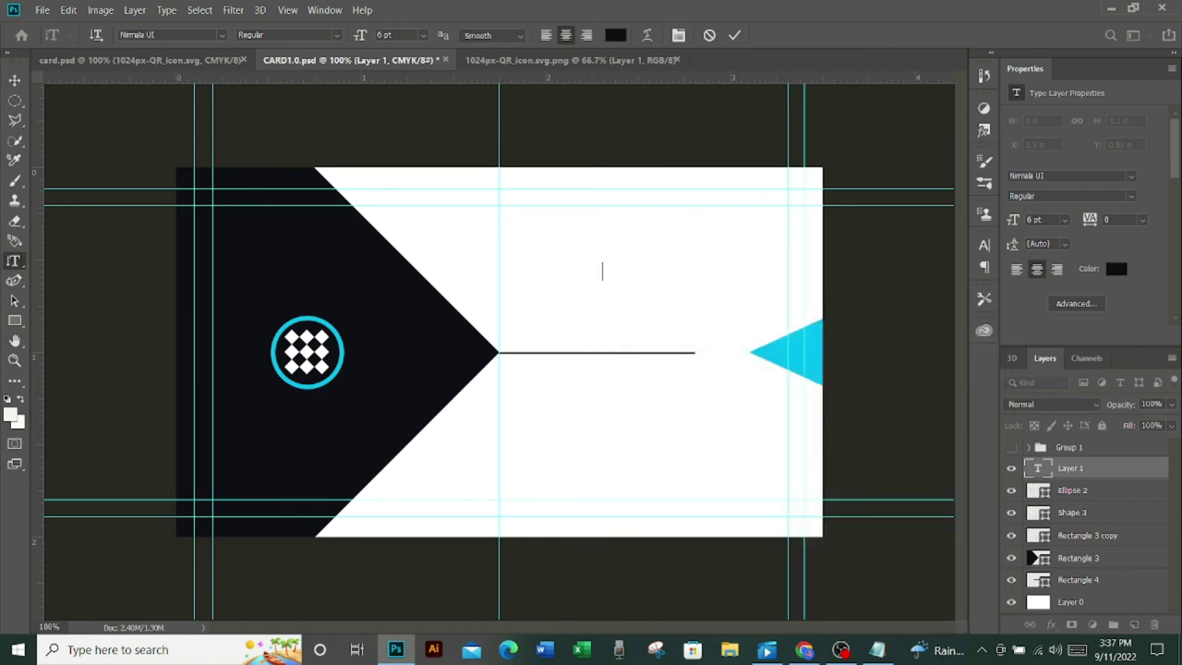
text(YOUR NAME)
key(Return)
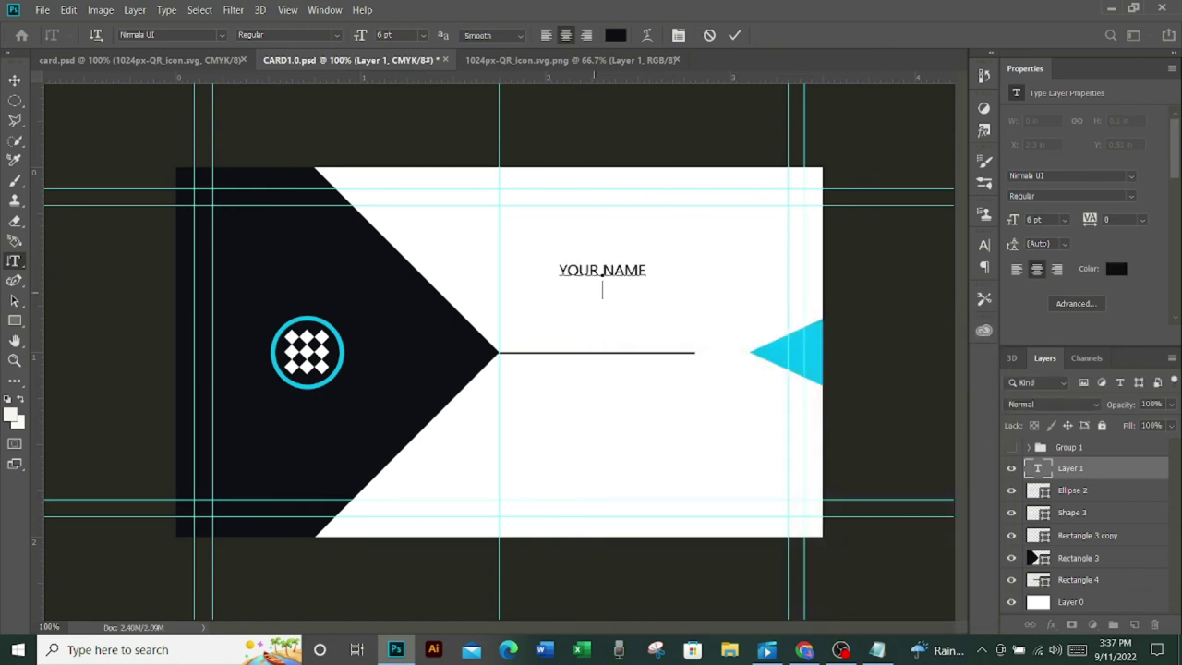
text(Y)
text(our Titel Here)
- Make the 'YOUR NAME' line bold at 9 pt
triple_click(602, 270)
click(287, 35)
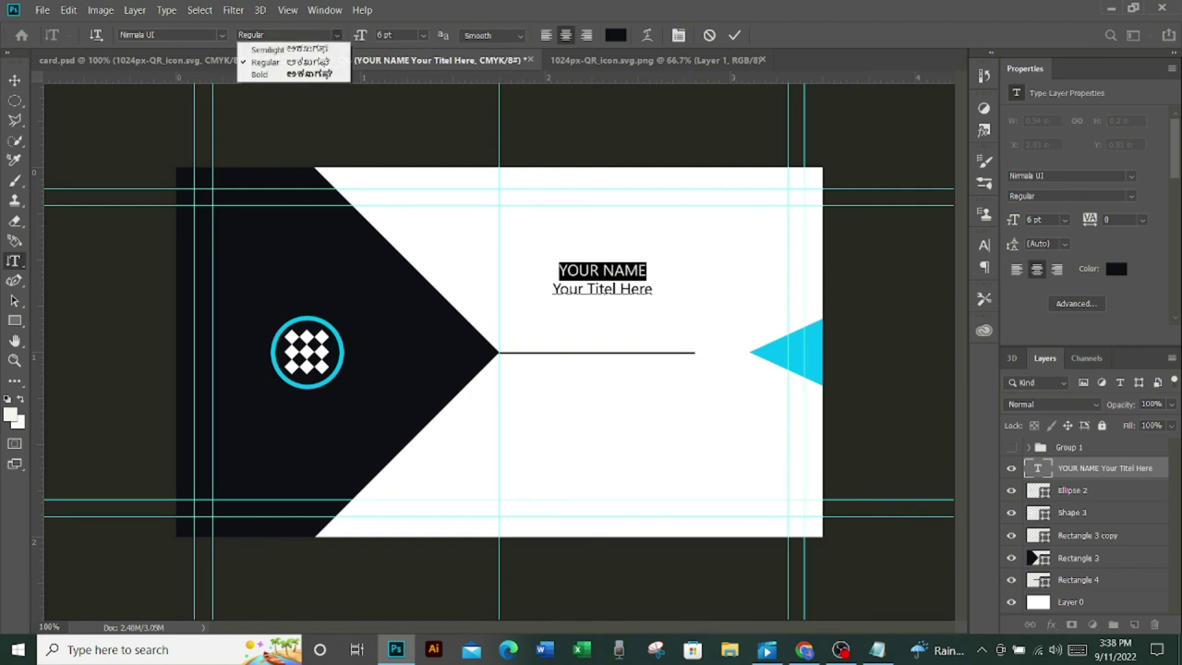
click(277, 74)
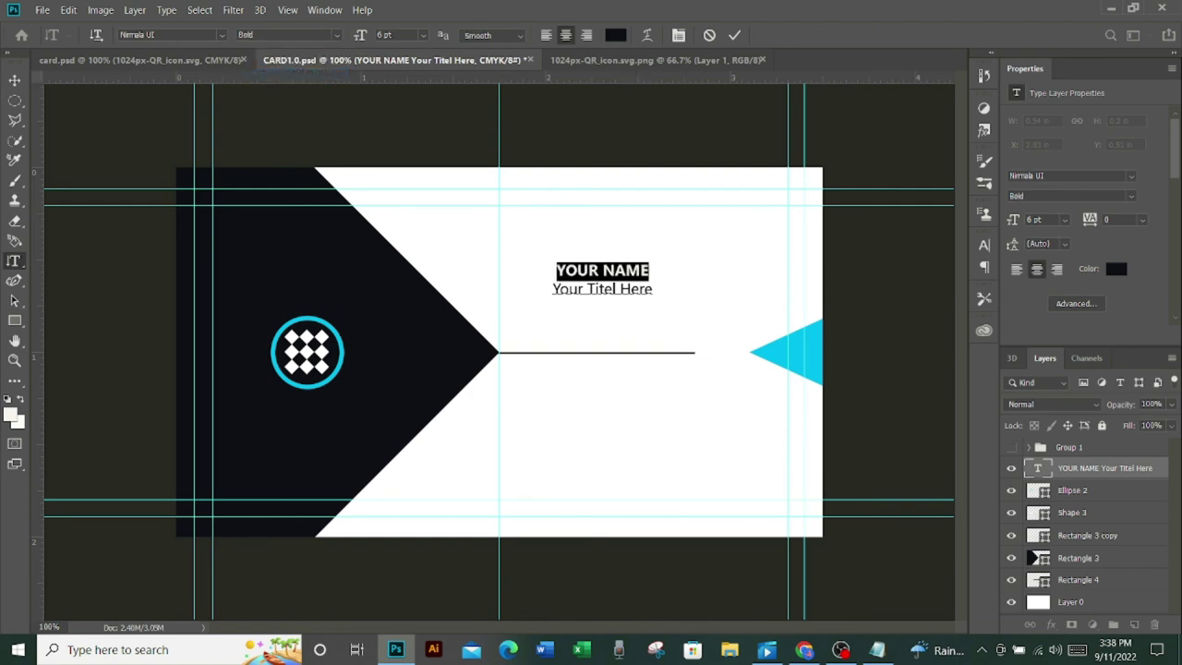
click(422, 35)
click(397, 92)
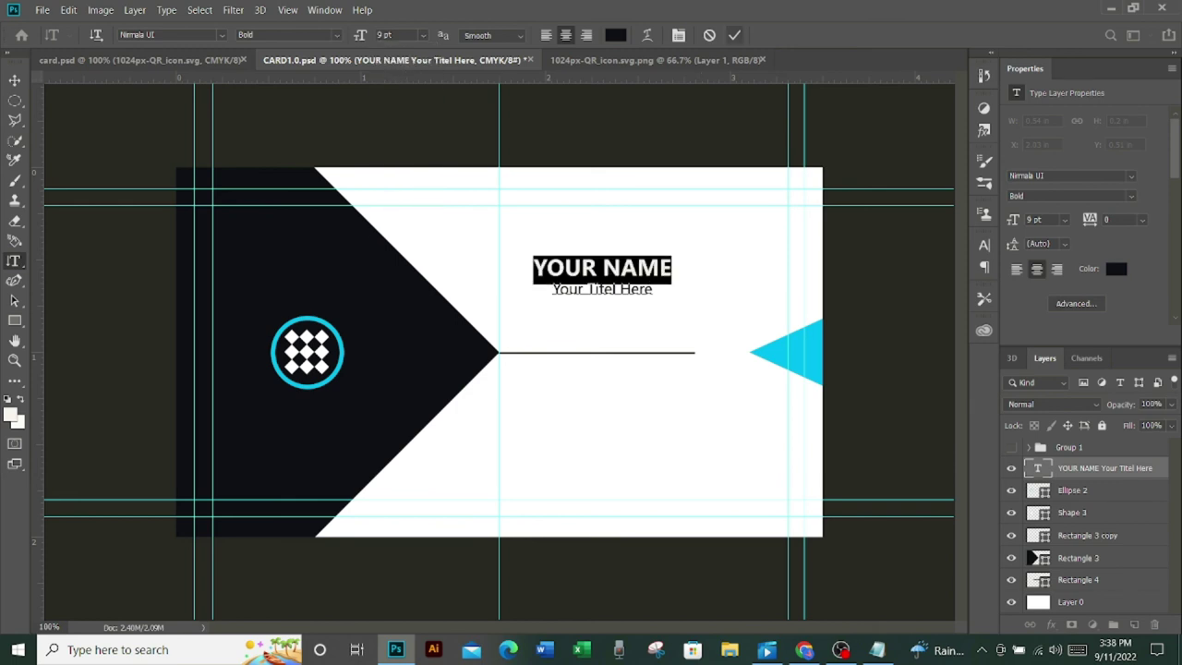
click(734, 35)
- Colour 'Your Titel Here' with cyan sampled from the logo ring
drag(653, 289, 551, 289)
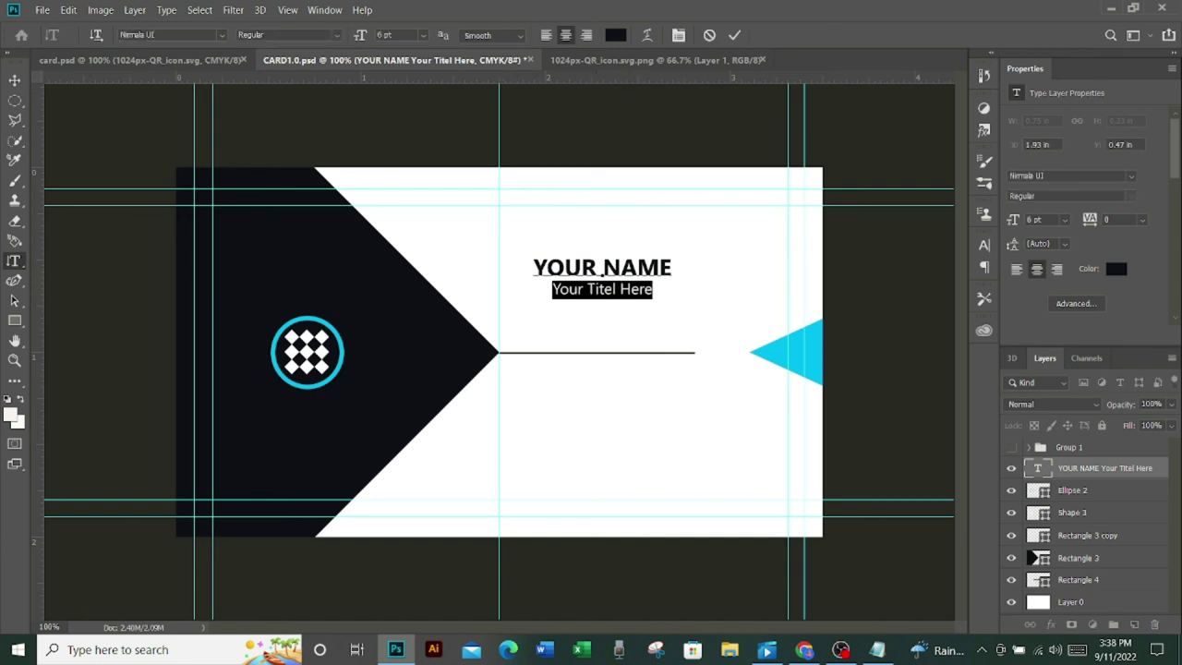
click(1116, 269)
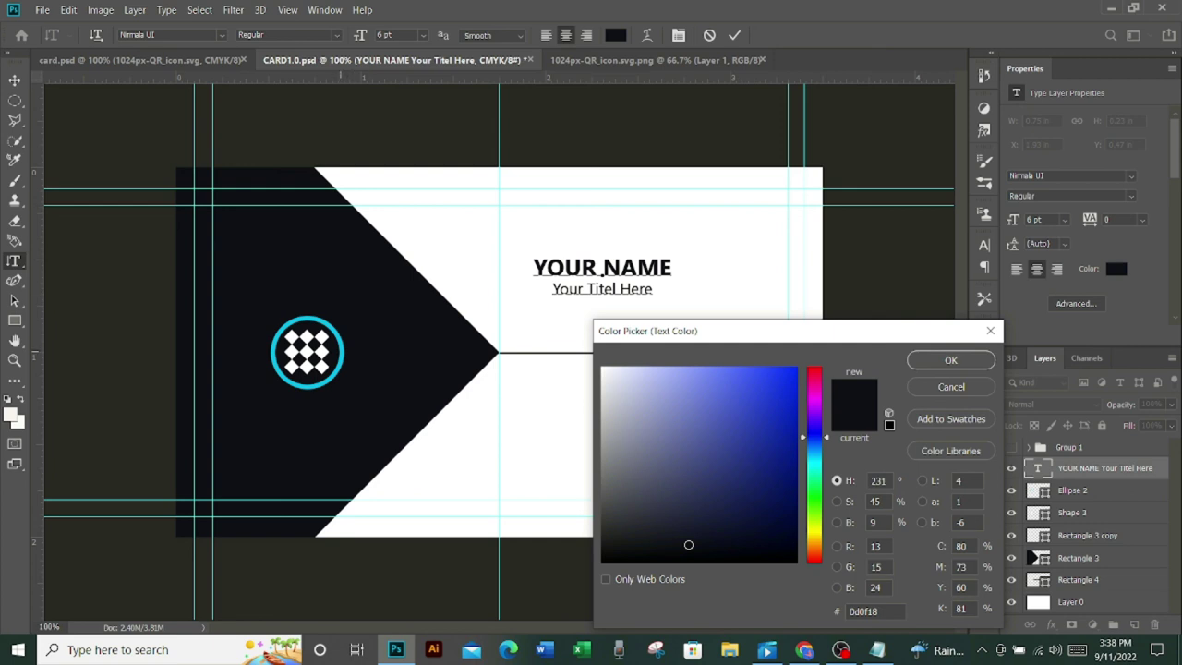
click(340, 354)
click(951, 360)
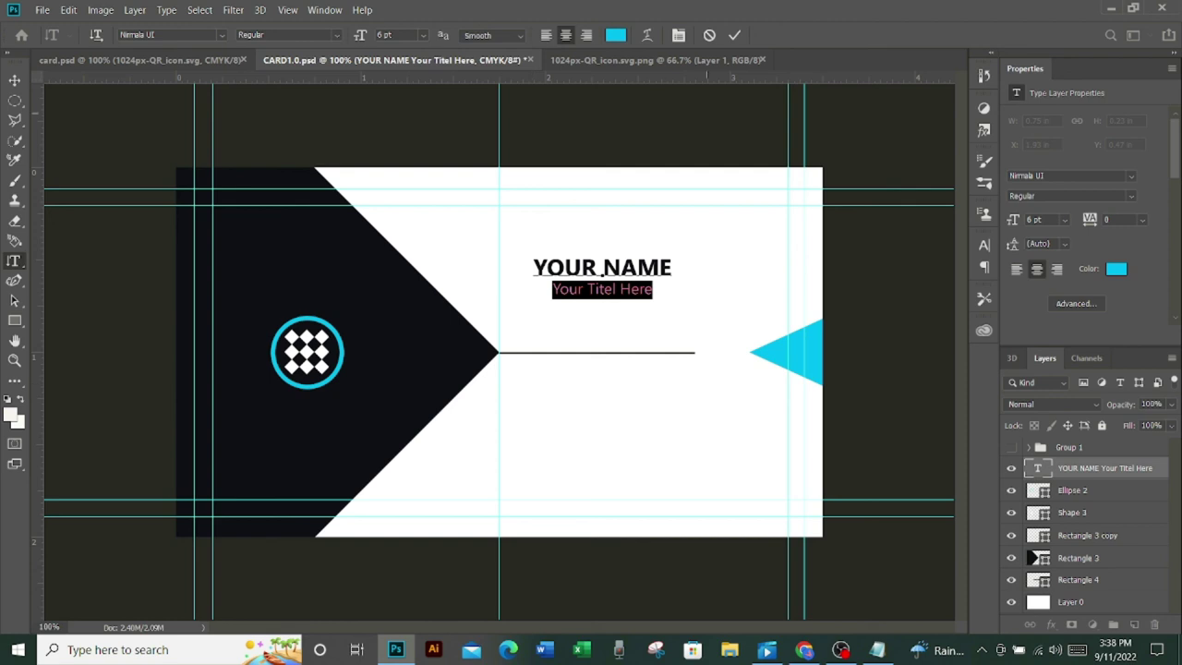
click(734, 35)
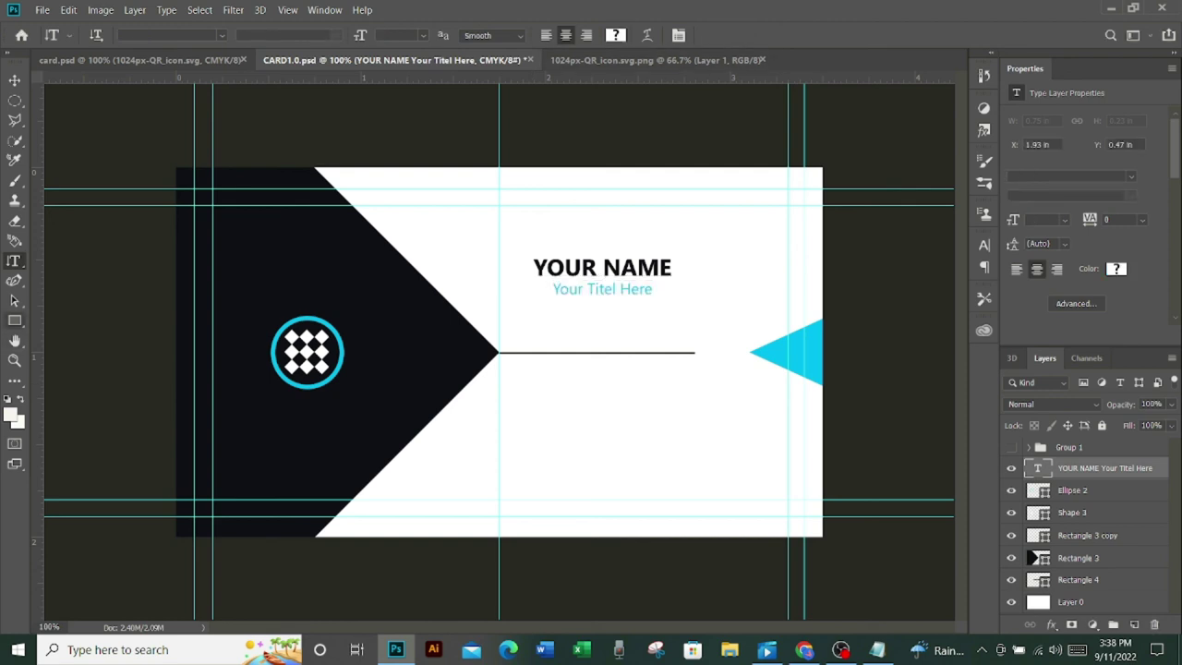
click(15, 320)
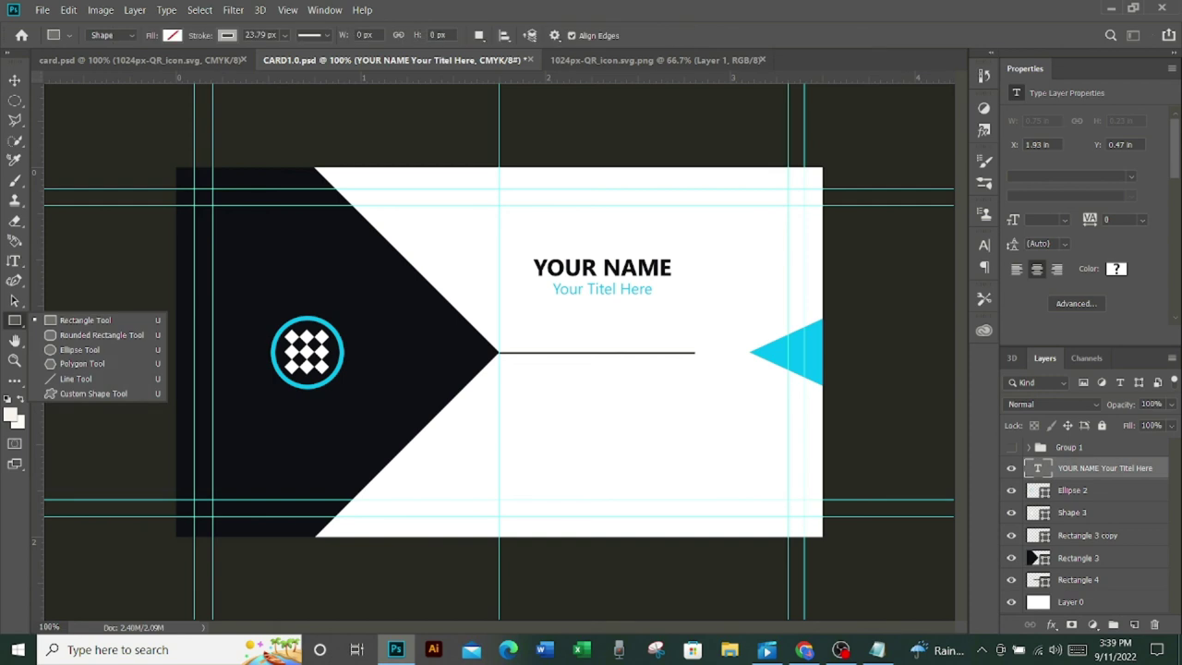
- Draw a small cyan-filled circle below the divider line
click(80, 349)
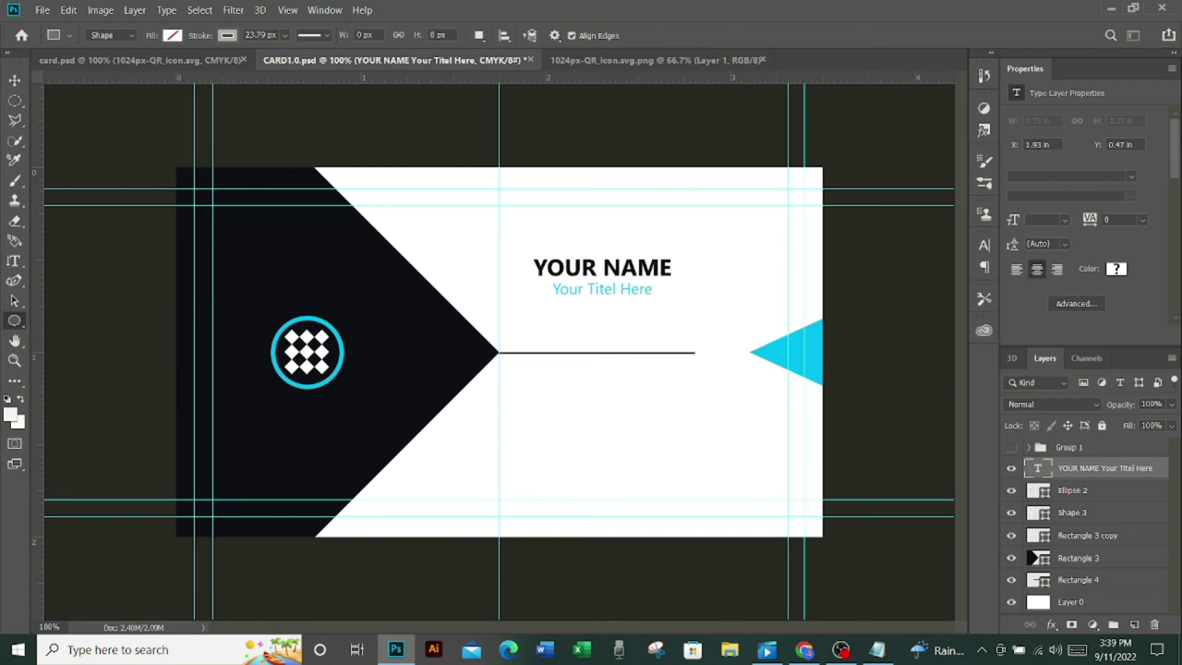
drag(543, 388, 580, 424)
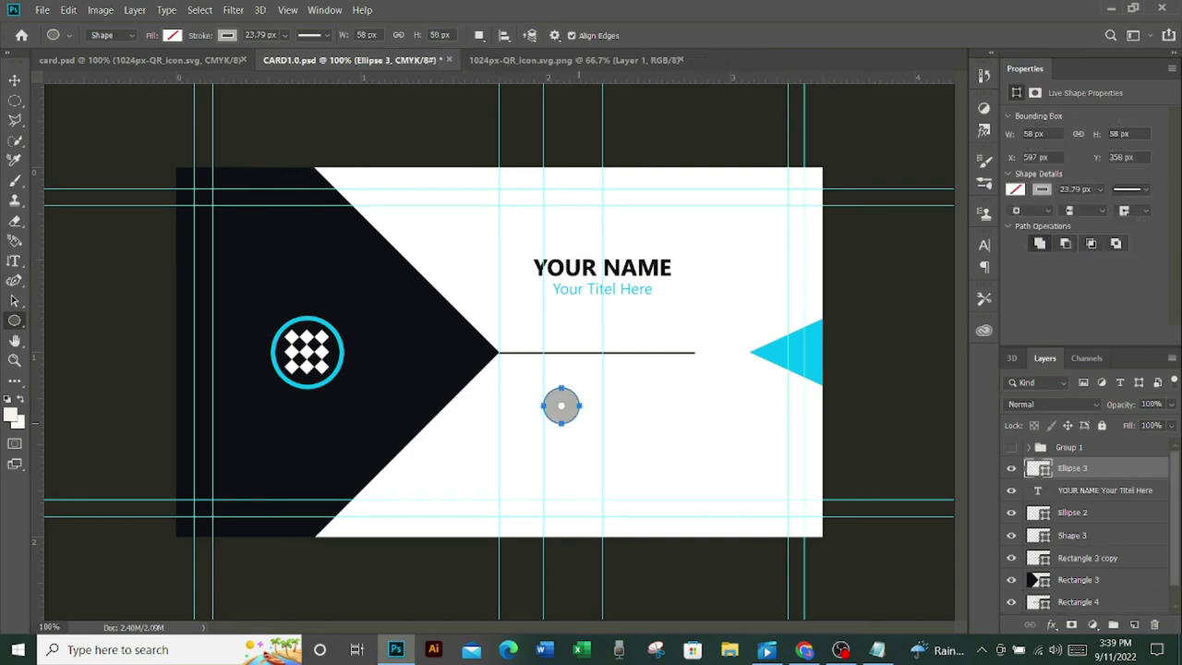
click(172, 35)
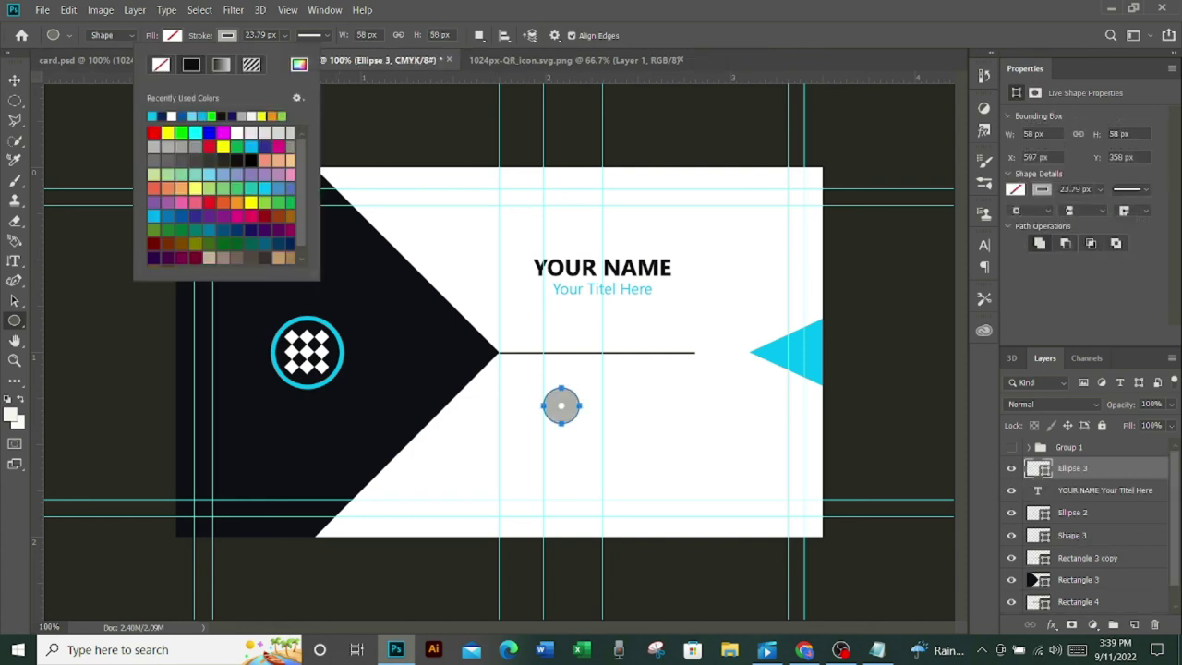
click(227, 36)
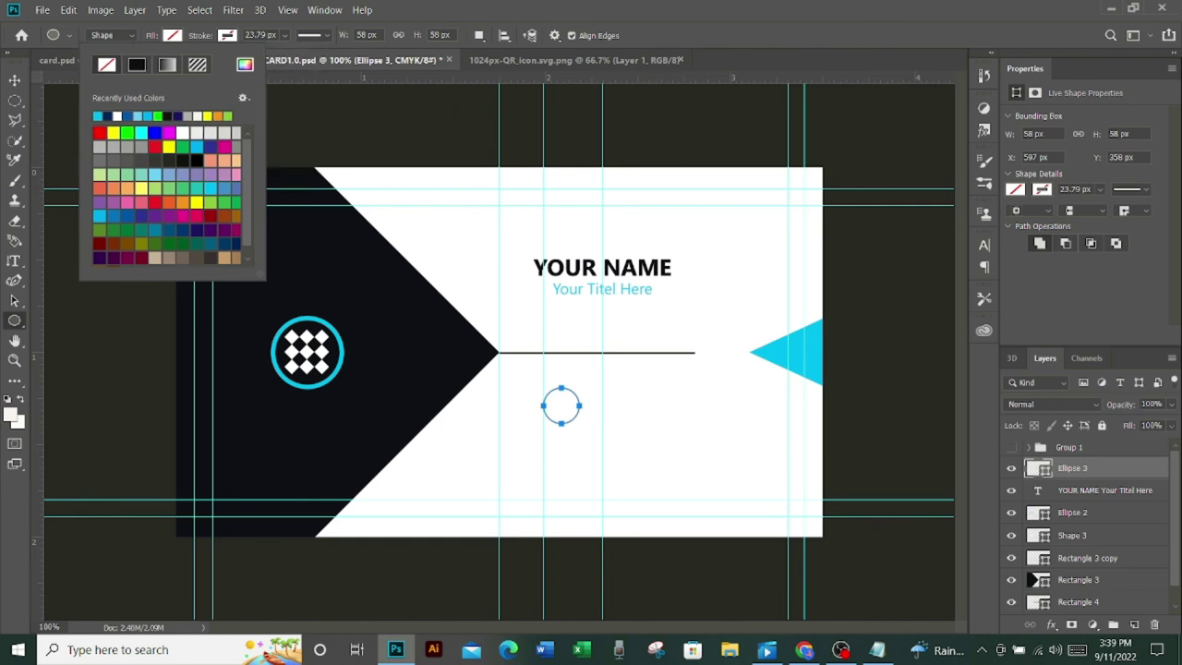
click(147, 116)
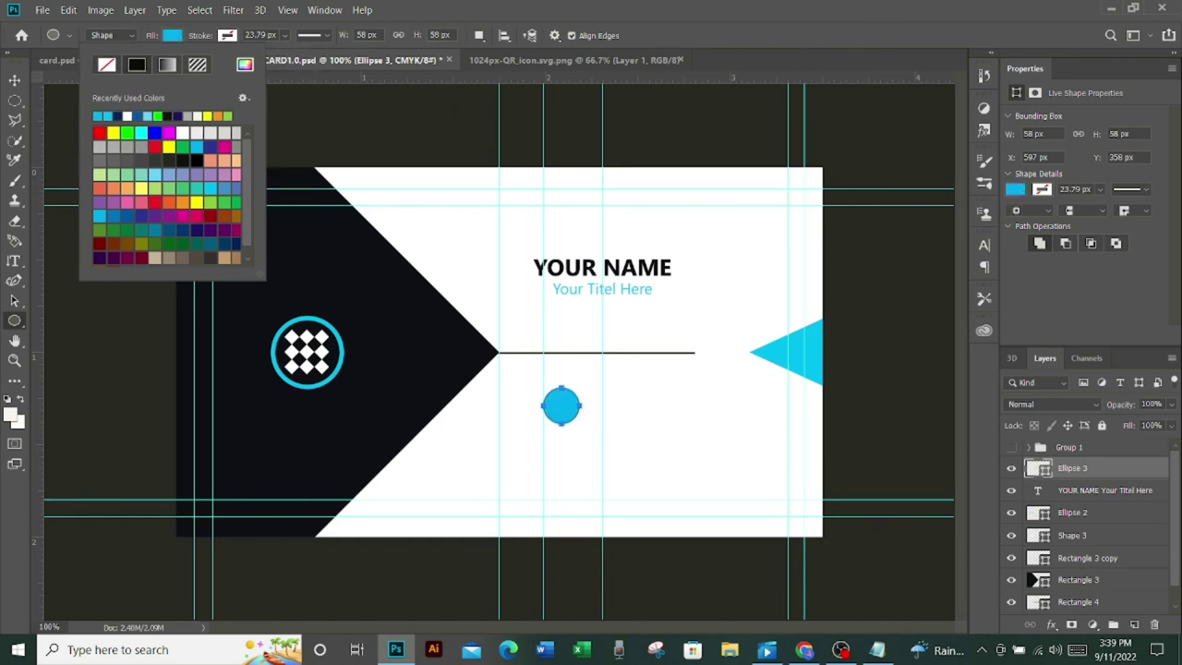
- Duplicate the circle twice and arrange the three into an evenly spaced, aligned column
key(v)
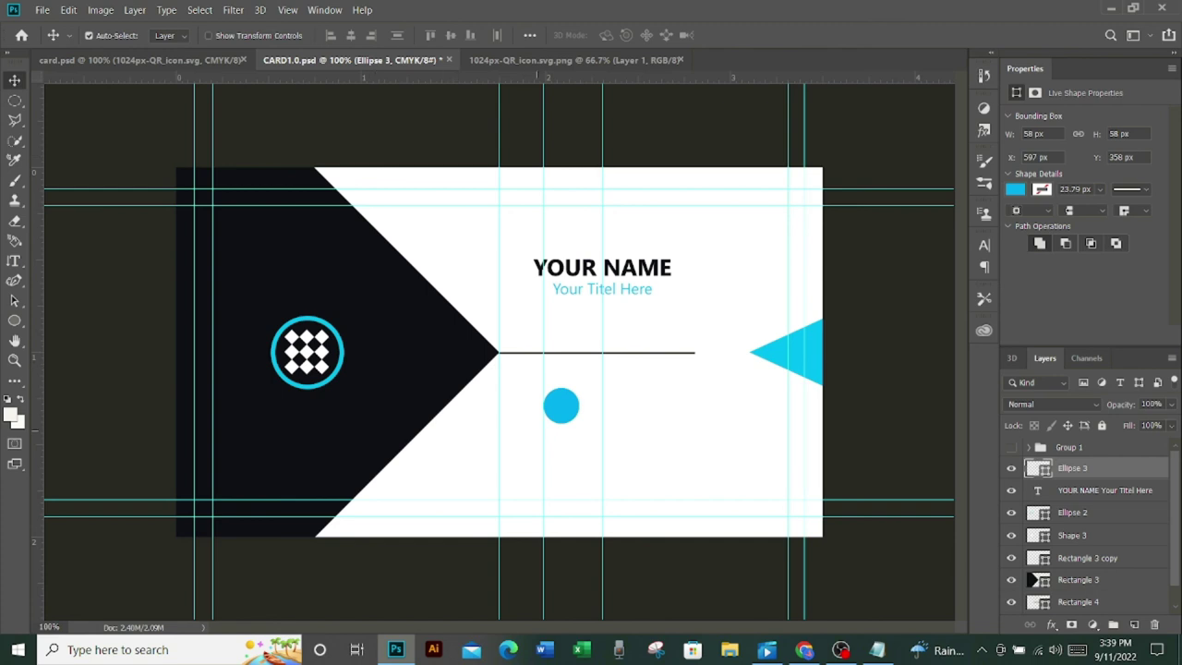
key(ctrl+j)
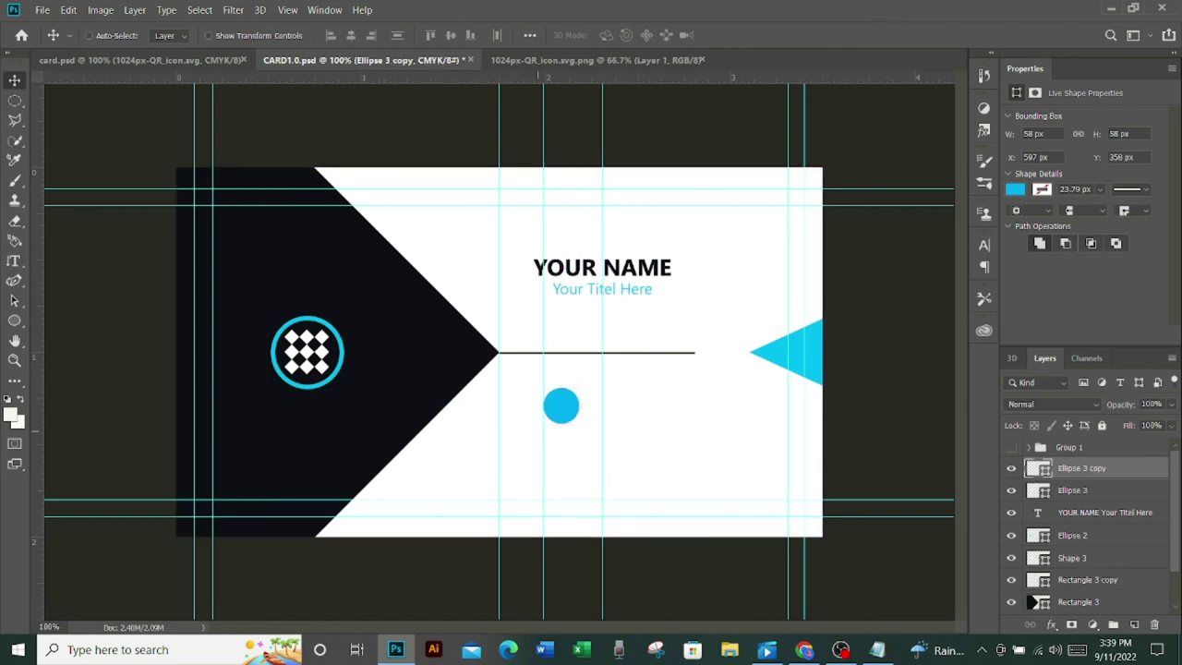
key(ctrl+j)
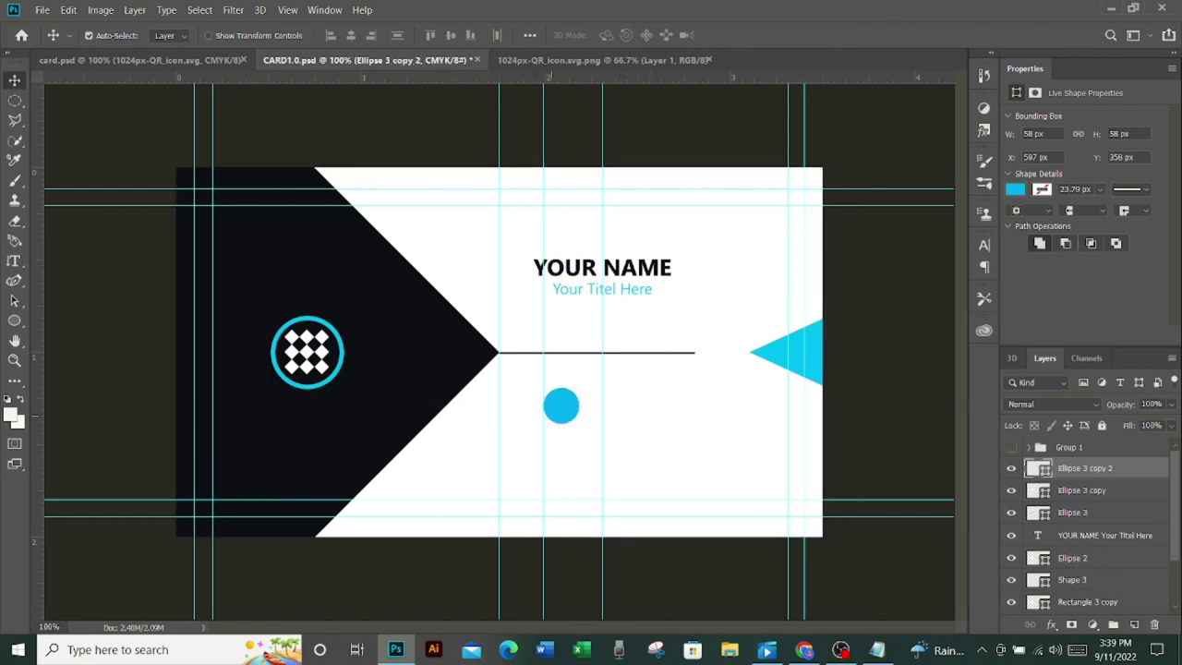
mouse_move(557, 407)
mouse_down()
mouse_move(540, 390)
mouse_move(552, 487)
mouse_up()
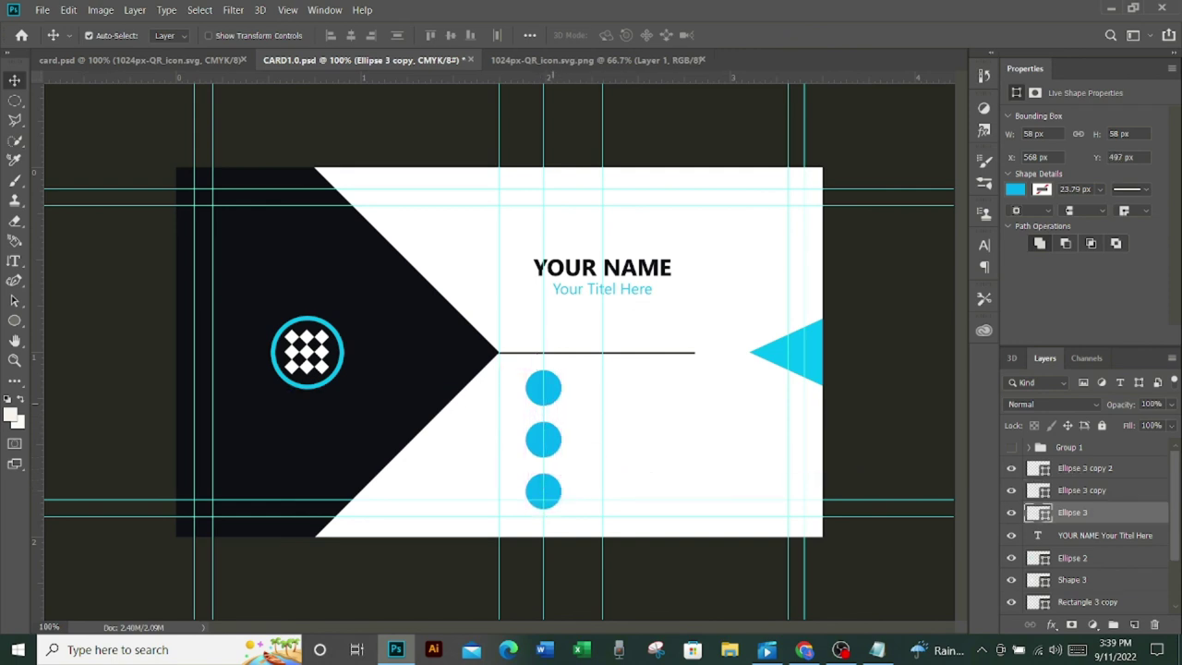
click(552, 386)
drag(552, 388, 552, 374)
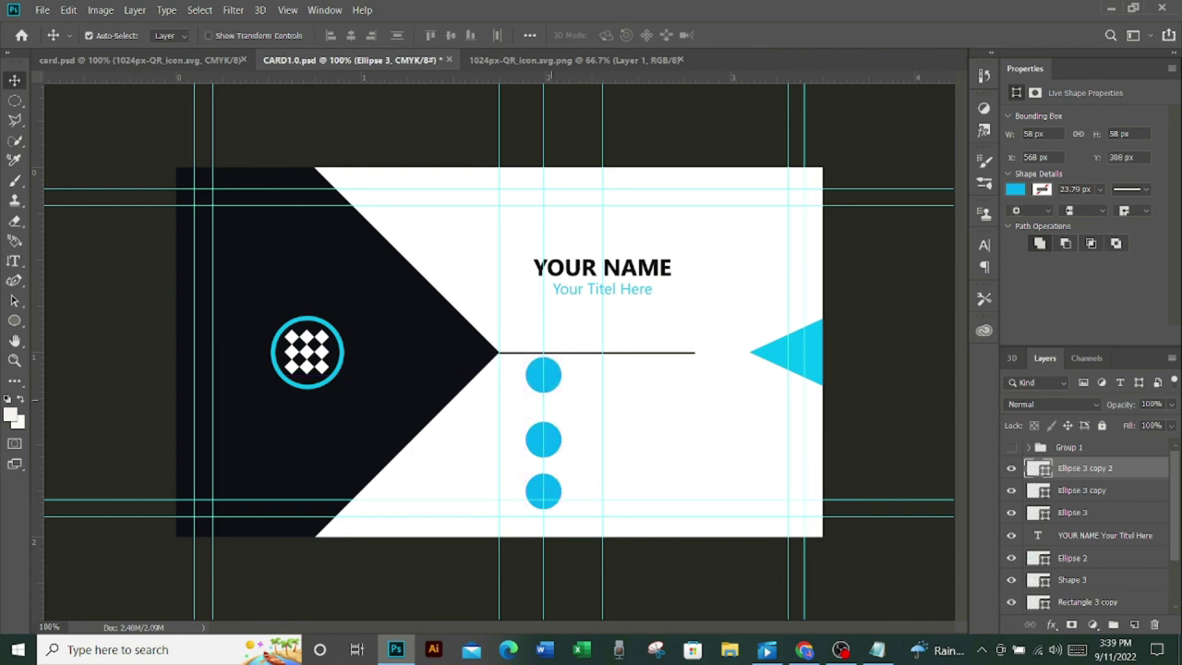
drag(552, 436, 552, 420)
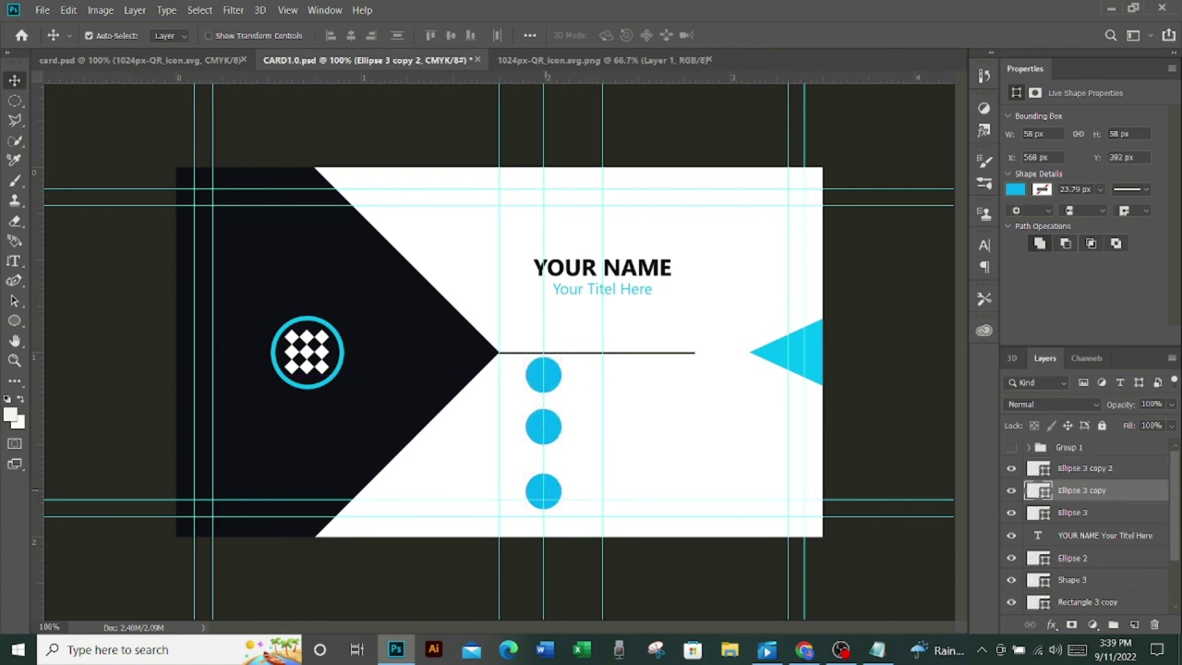
drag(552, 489, 557, 477)
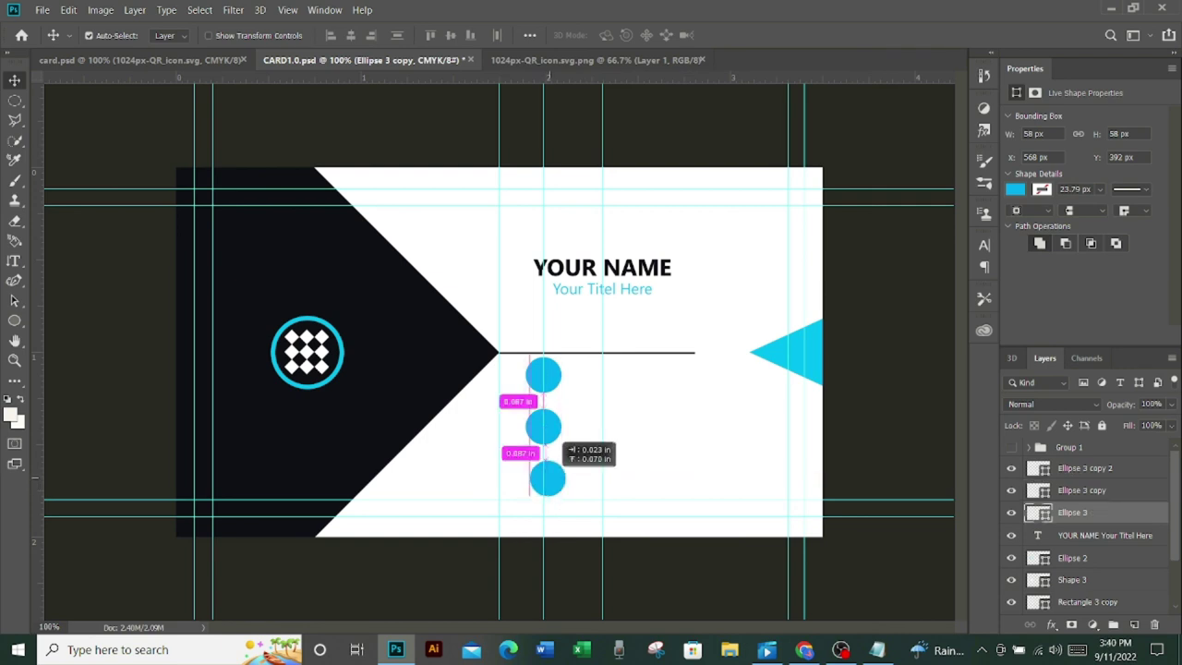
drag(557, 476, 552, 477)
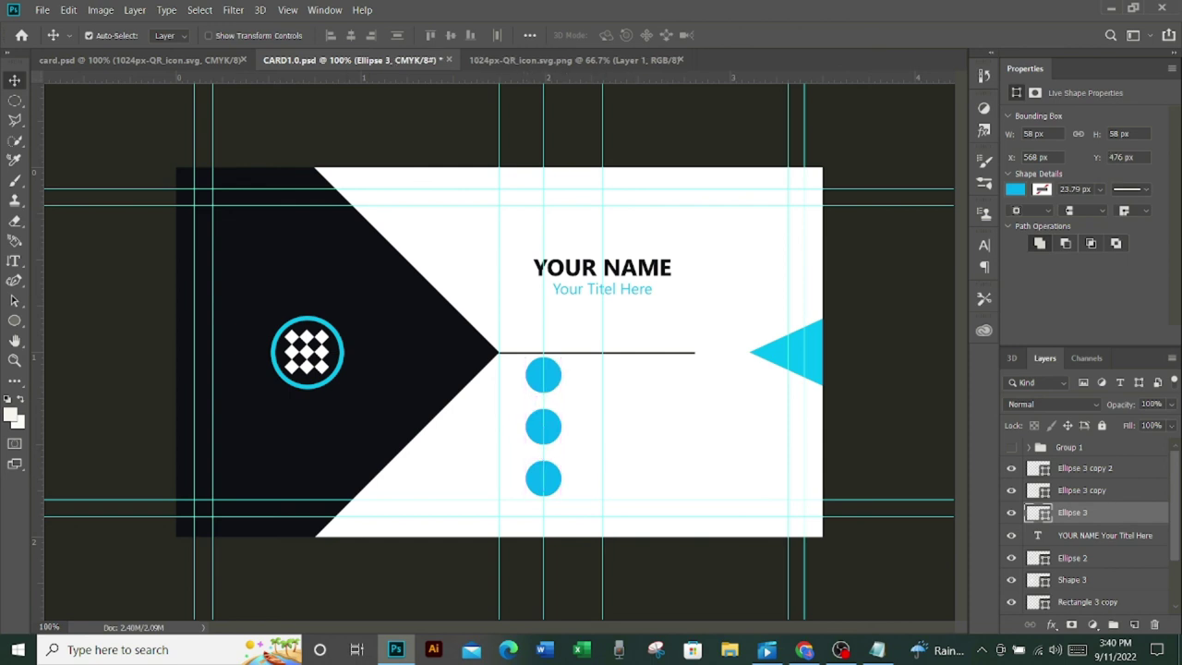
- Shrink the phone icon into the top circle, layered above it, and scale down the globe
mouse_move(536, 59)
mouse_down()
mouse_move(412, 223)
mouse_move(493, 330)
mouse_move(544, 372)
mouse_up()
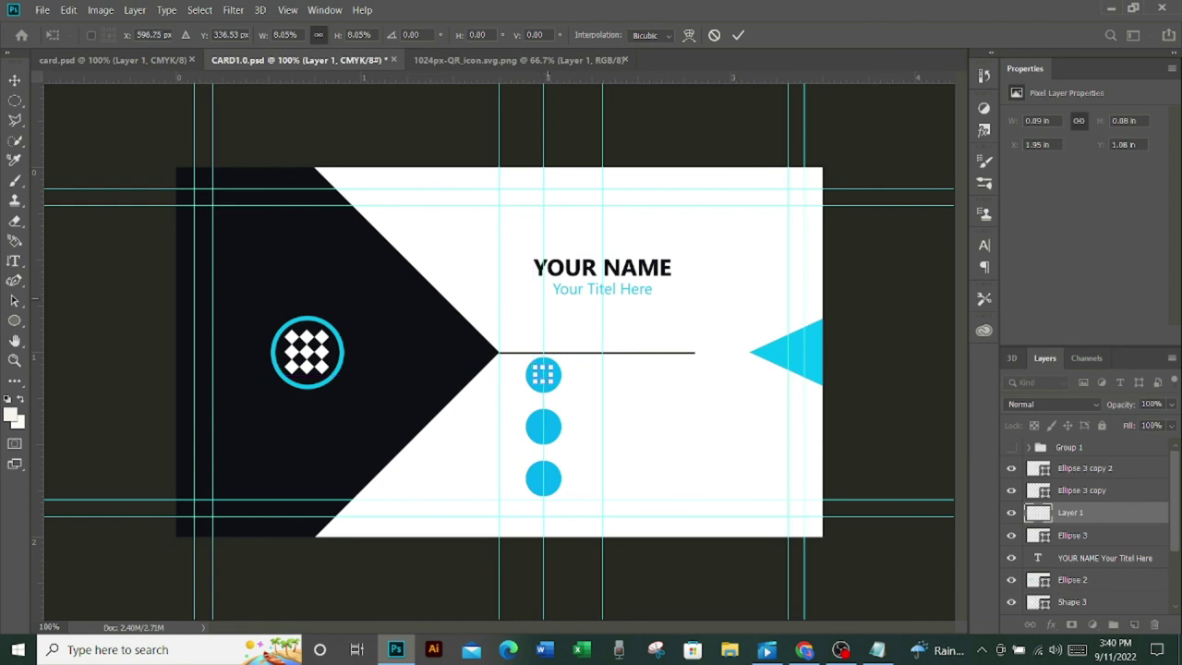
key(Return)
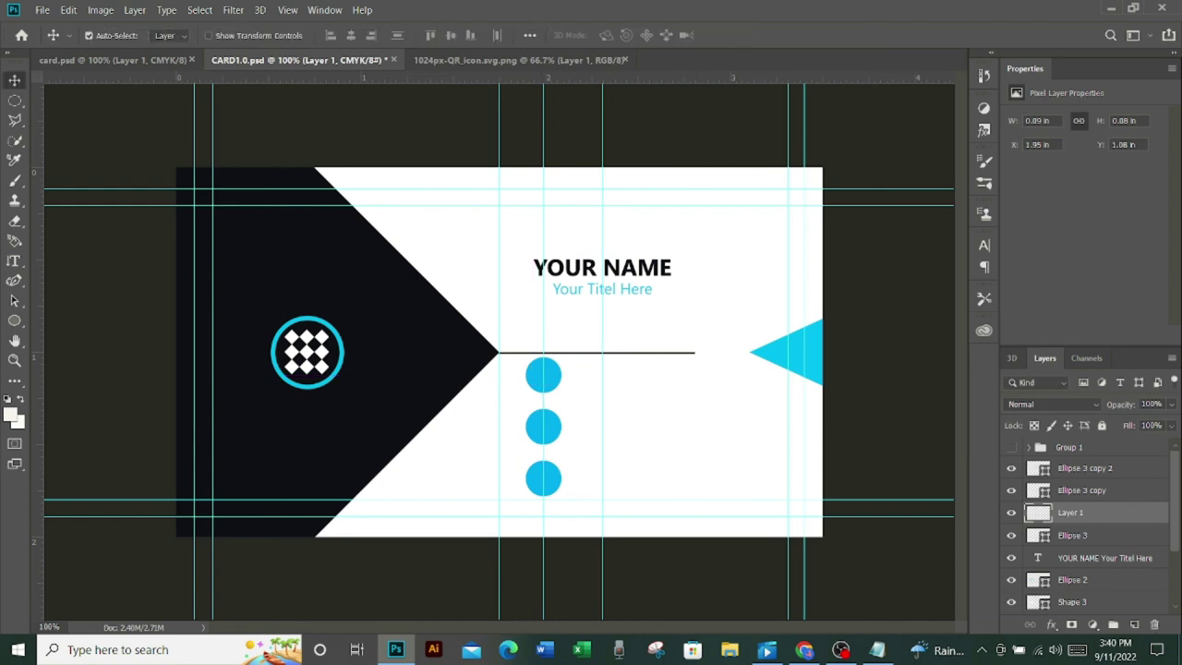
key(ctrl+bracketright)
key(ctrl+bracketright)
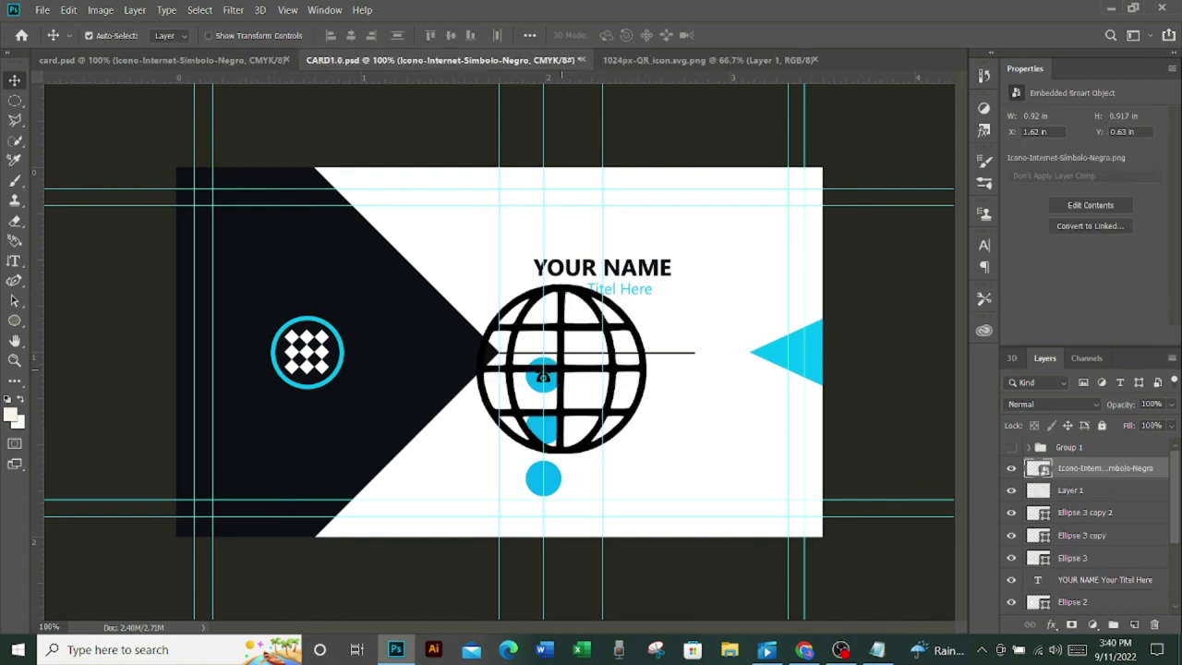
key(ctrl)
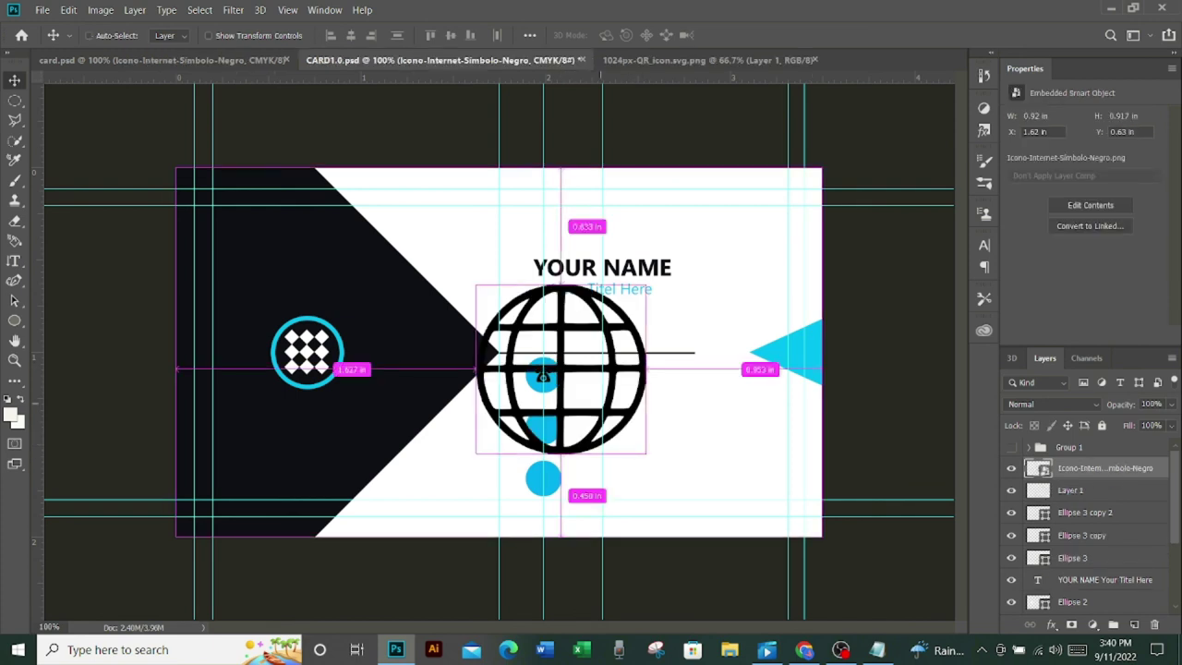
key(ctrl+t)
drag(646, 453, 494, 301)
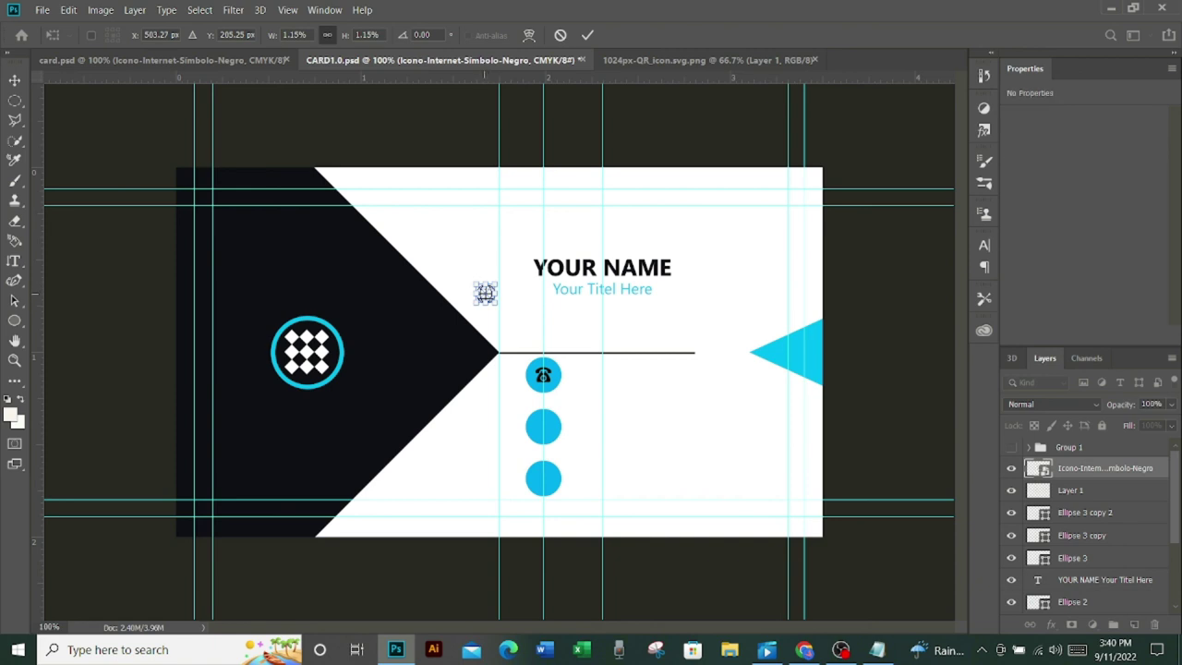
- Paste the location pin icon, shrink it and place it on the bottom circle
key(ctrl+v)
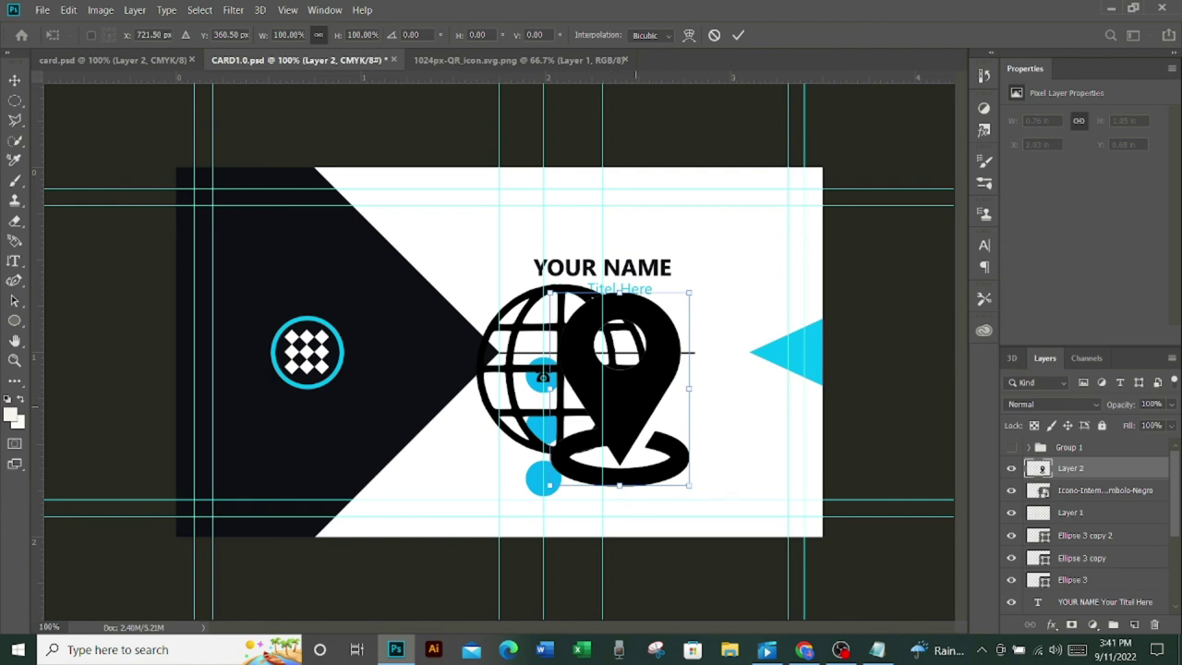
mouse_move(688, 483)
mouse_down()
mouse_move(567, 317)
mouse_move(542, 486)
mouse_move(534, 468)
mouse_move(546, 471)
mouse_up()
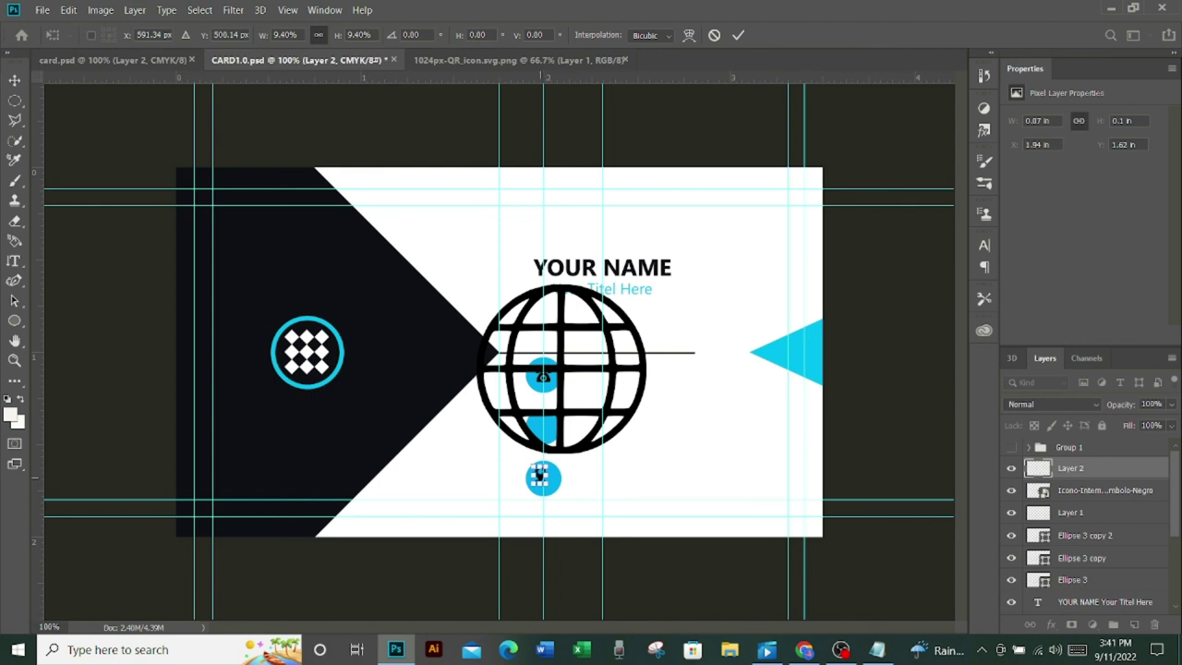
drag(539, 474, 541, 475)
click(737, 35)
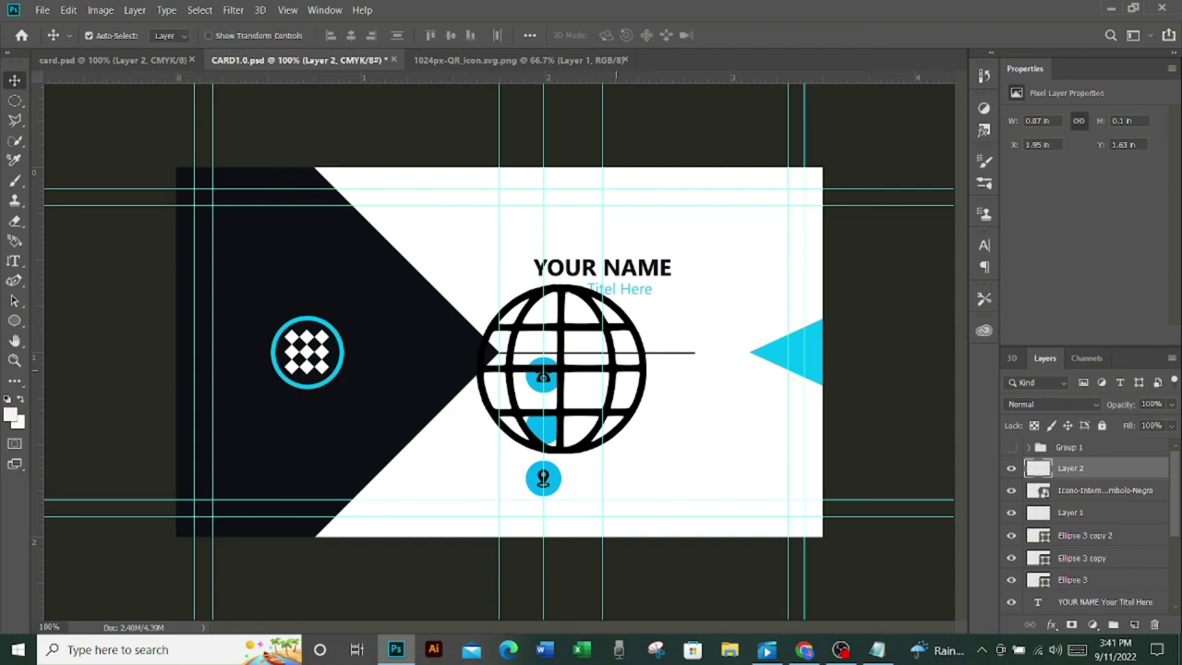
- Shrink the globe icon to icon size and place it on the middle circle
click(613, 372)
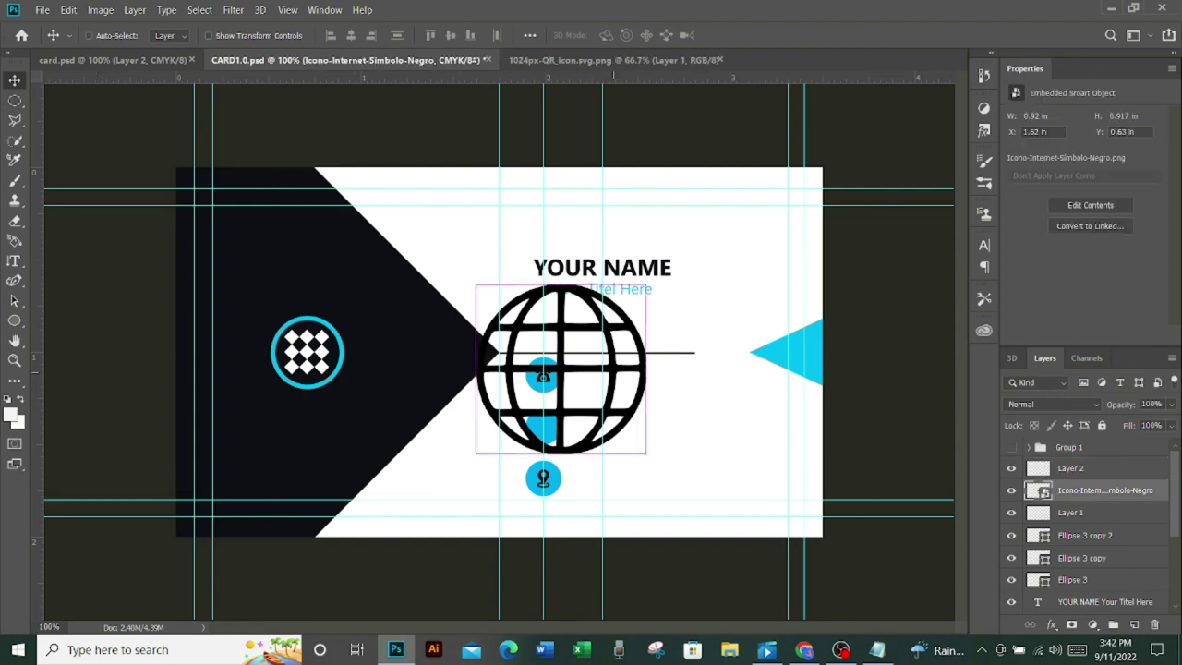
key(ctrl+t)
drag(645, 453, 510, 318)
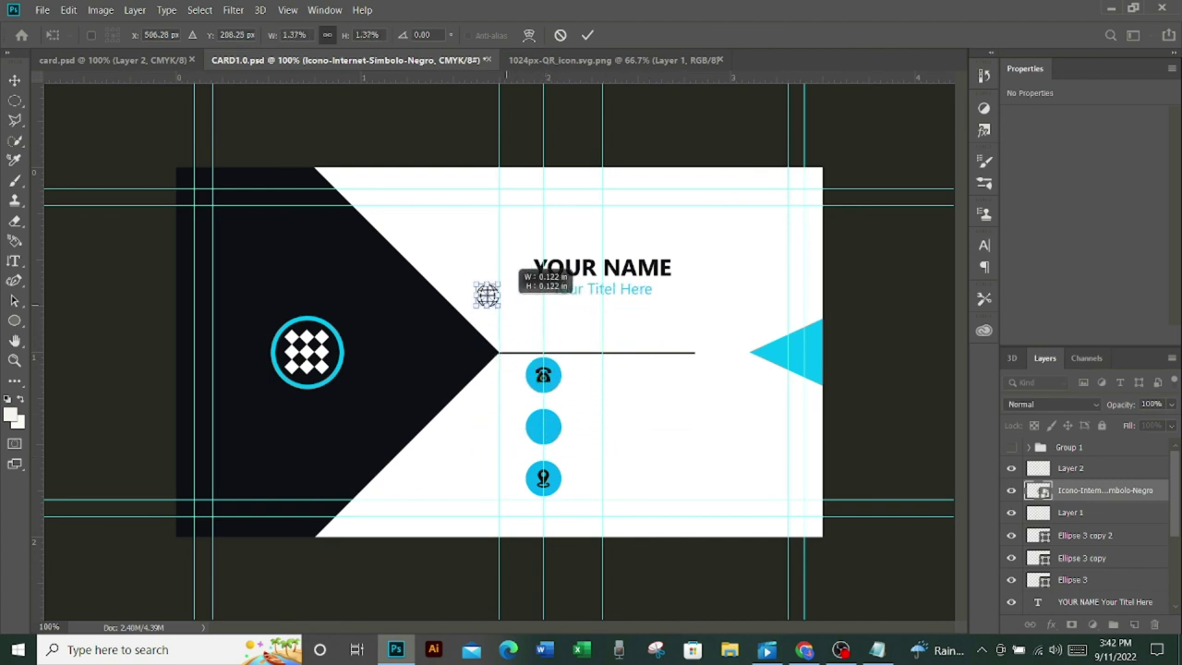
drag(509, 317, 499, 306)
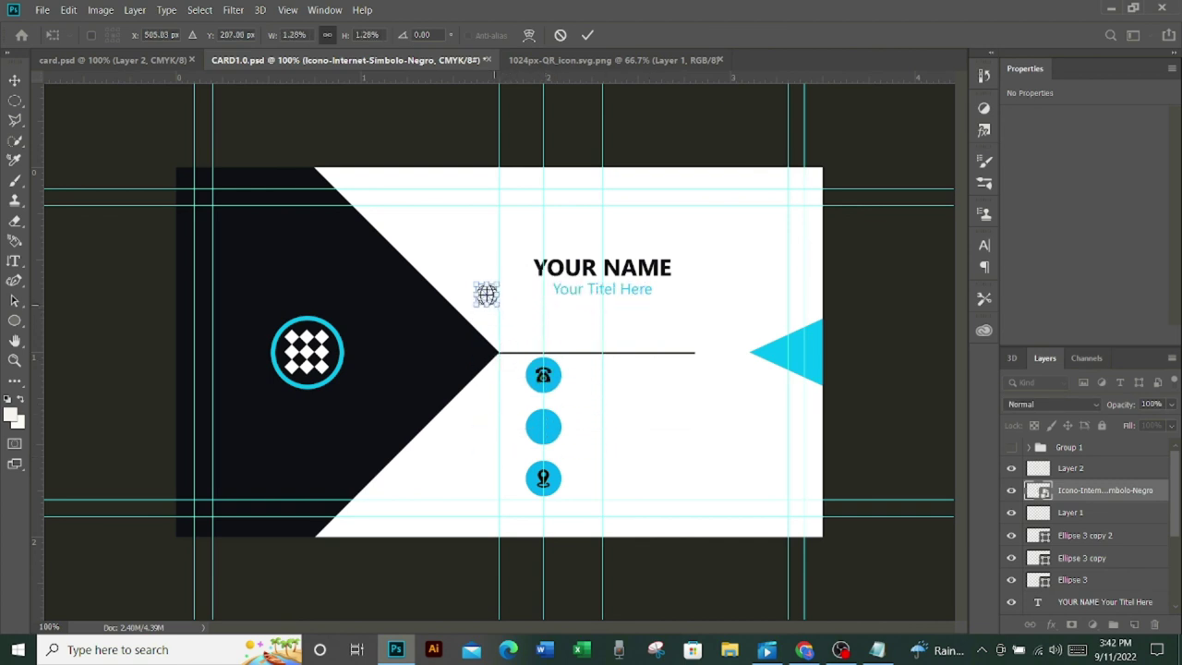
drag(486, 294, 543, 421)
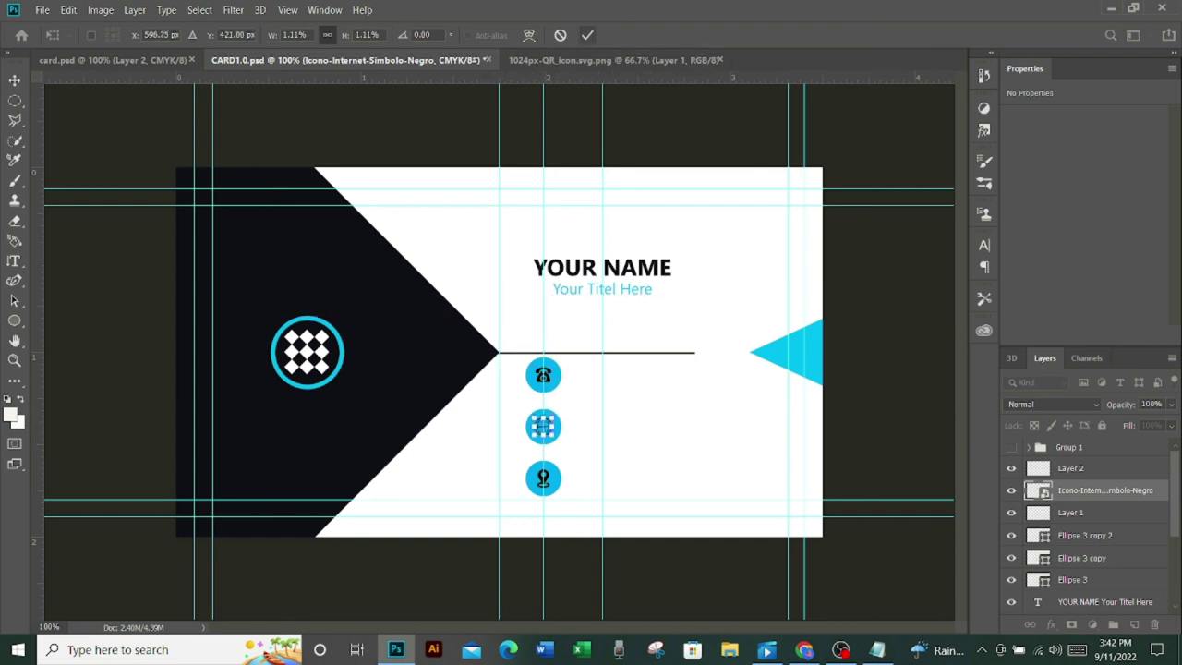
click(587, 36)
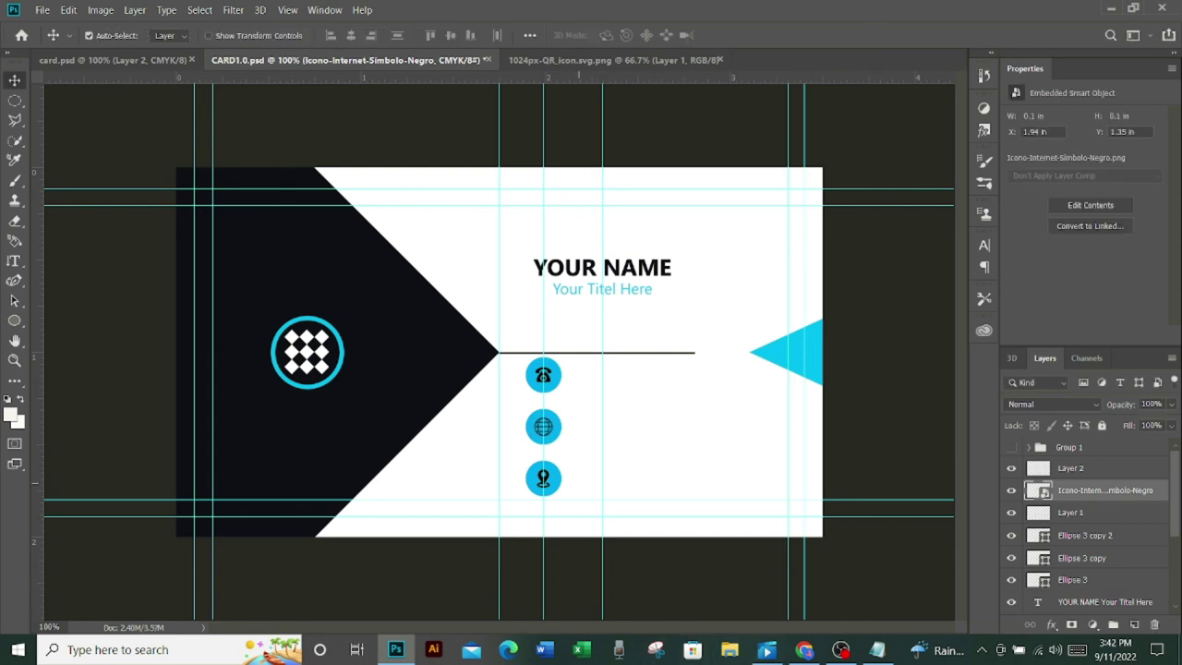
- Add the two phone numbers as dark text aligned beside the phone dot
key(t)
click(589, 384)
click(615, 35)
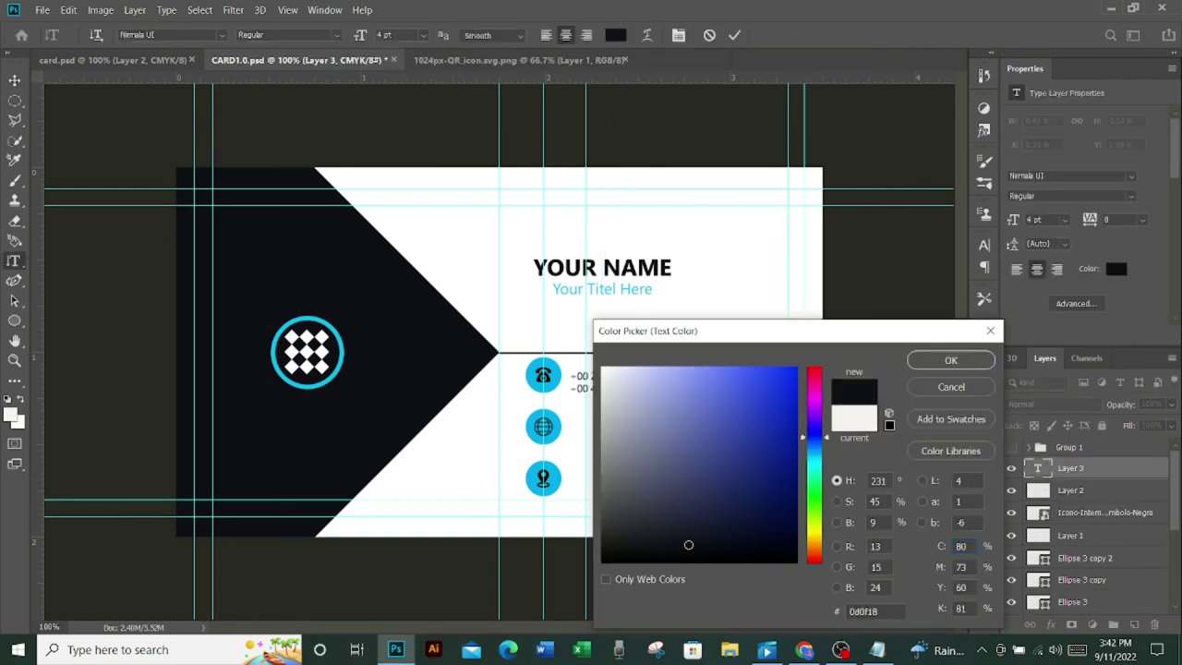
click(951, 360)
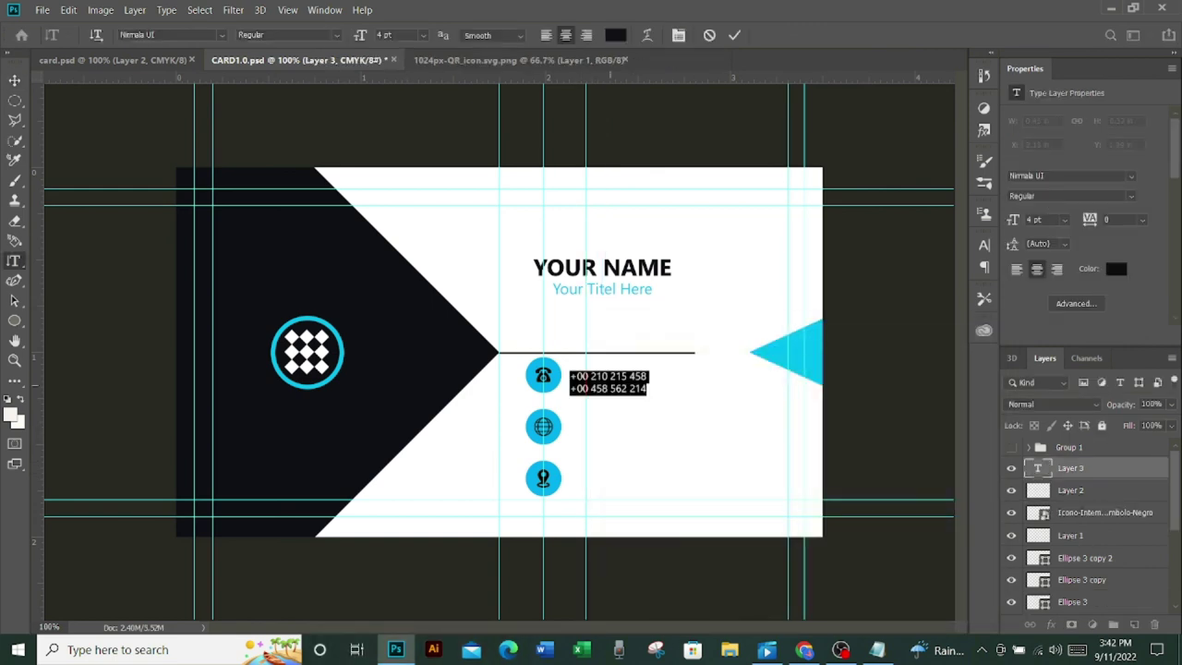
key(Right)
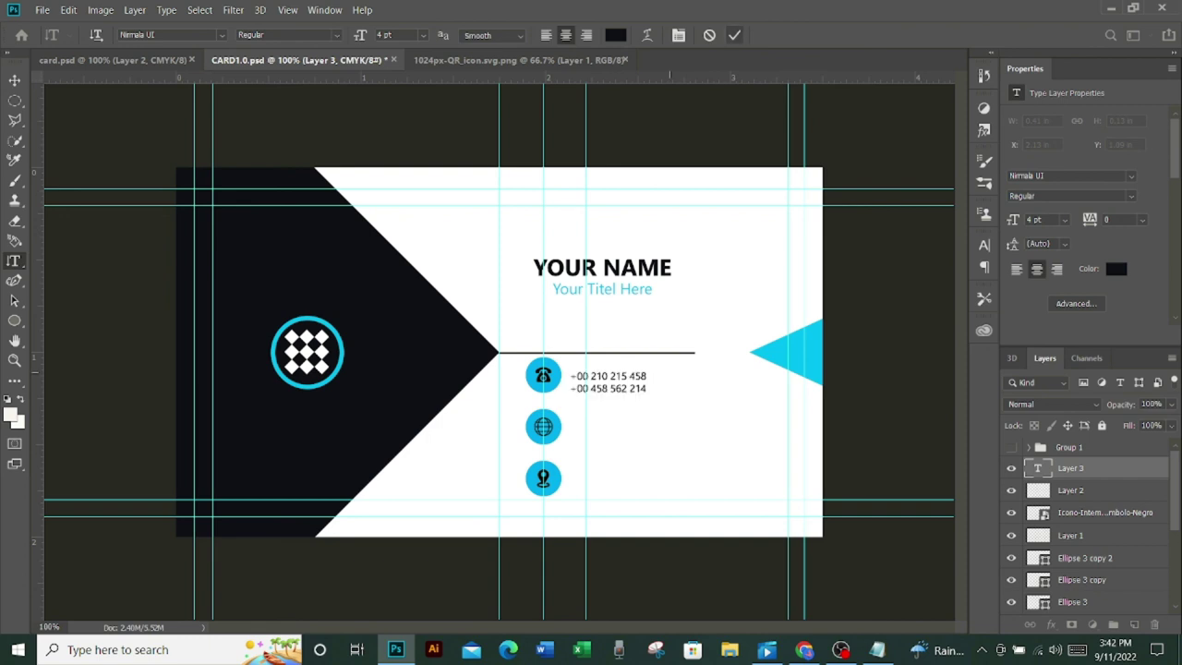
key(ctrl+Return)
key(v)
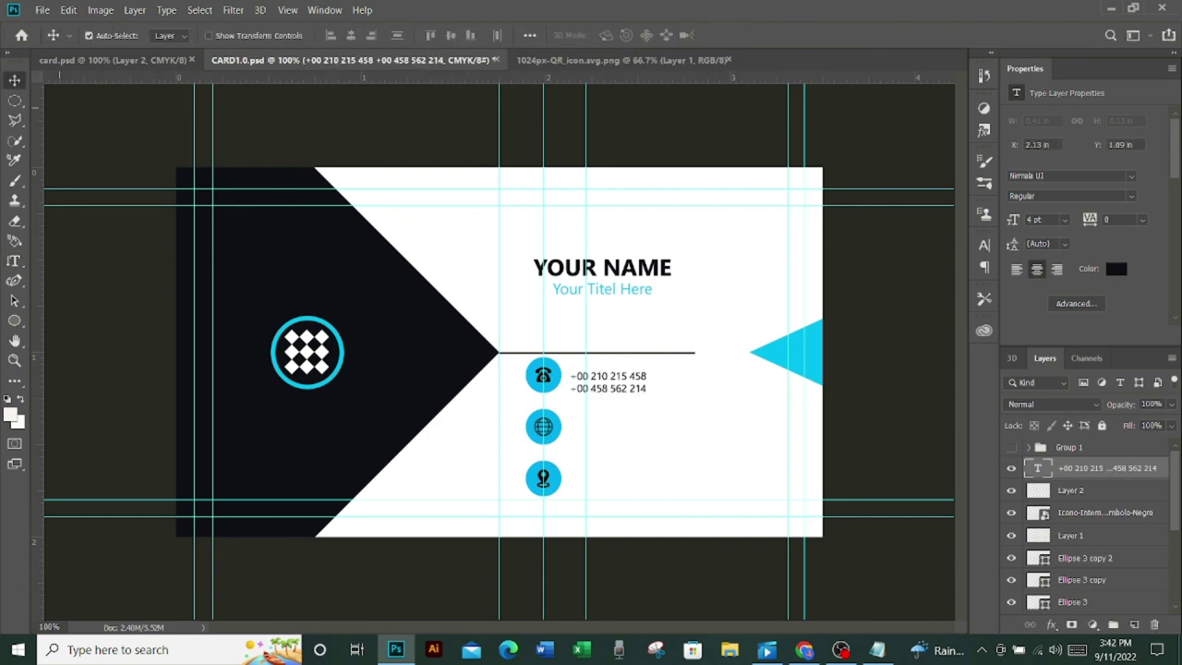
drag(593, 376, 607, 365)
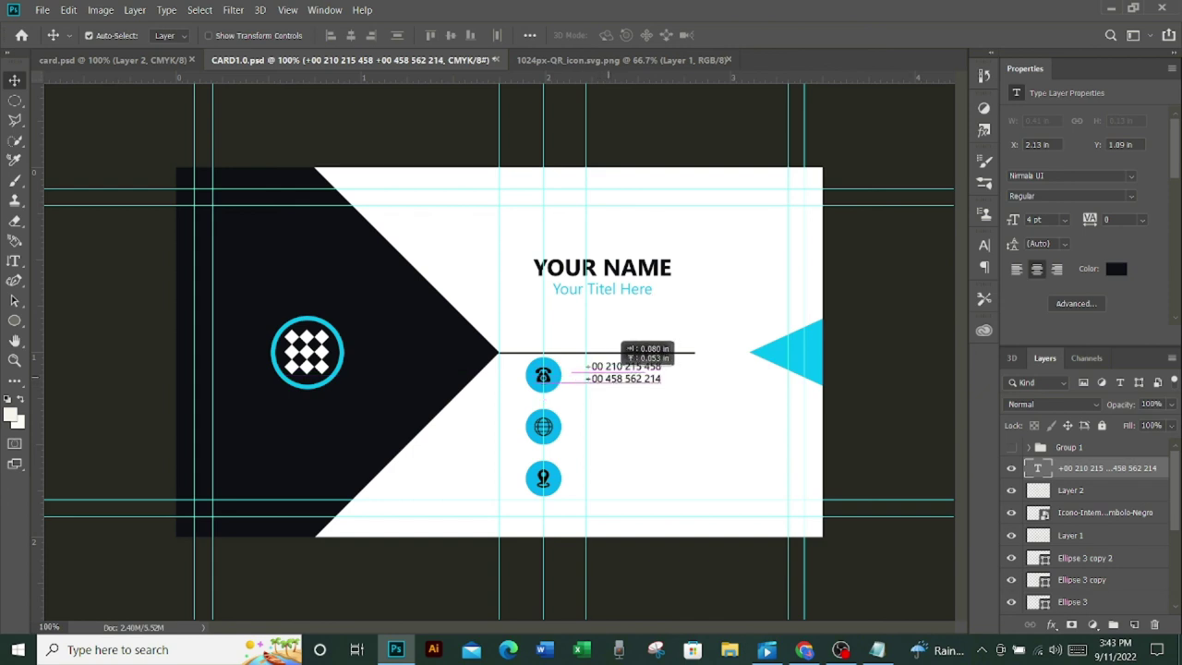
drag(608, 366, 607, 368)
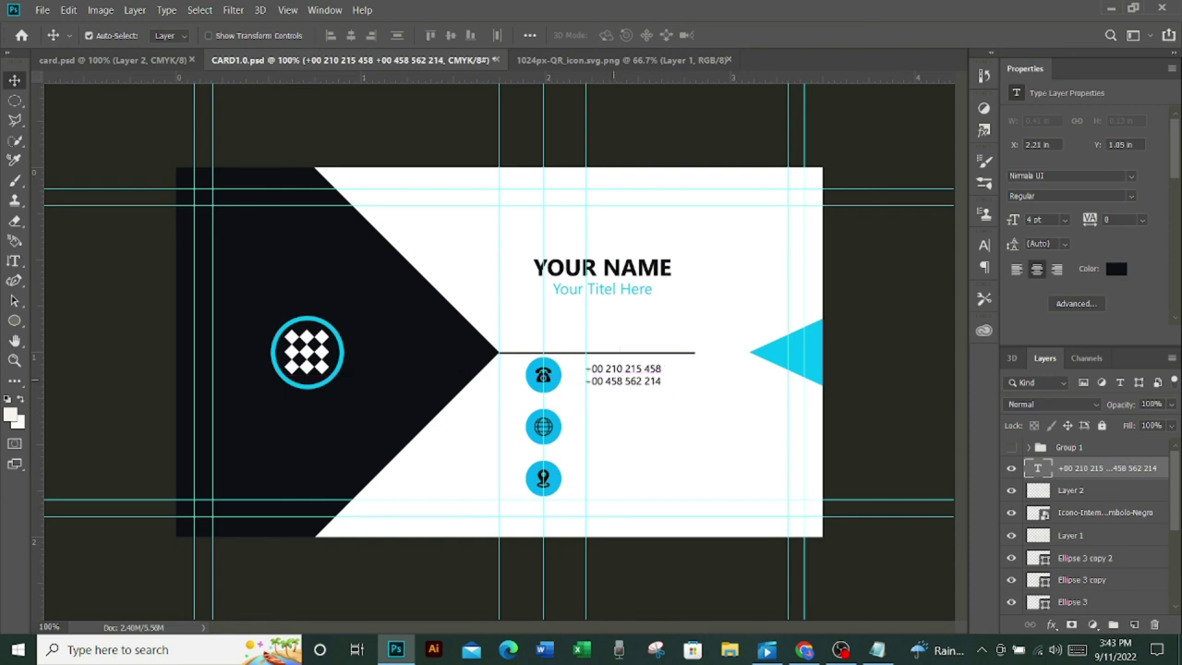
drag(608, 368, 604, 365)
- Paste the e-mail and website text beside the globe dot, then copy the address lines from Notepad
key(ctrl+v)
drag(637, 406, 637, 422)
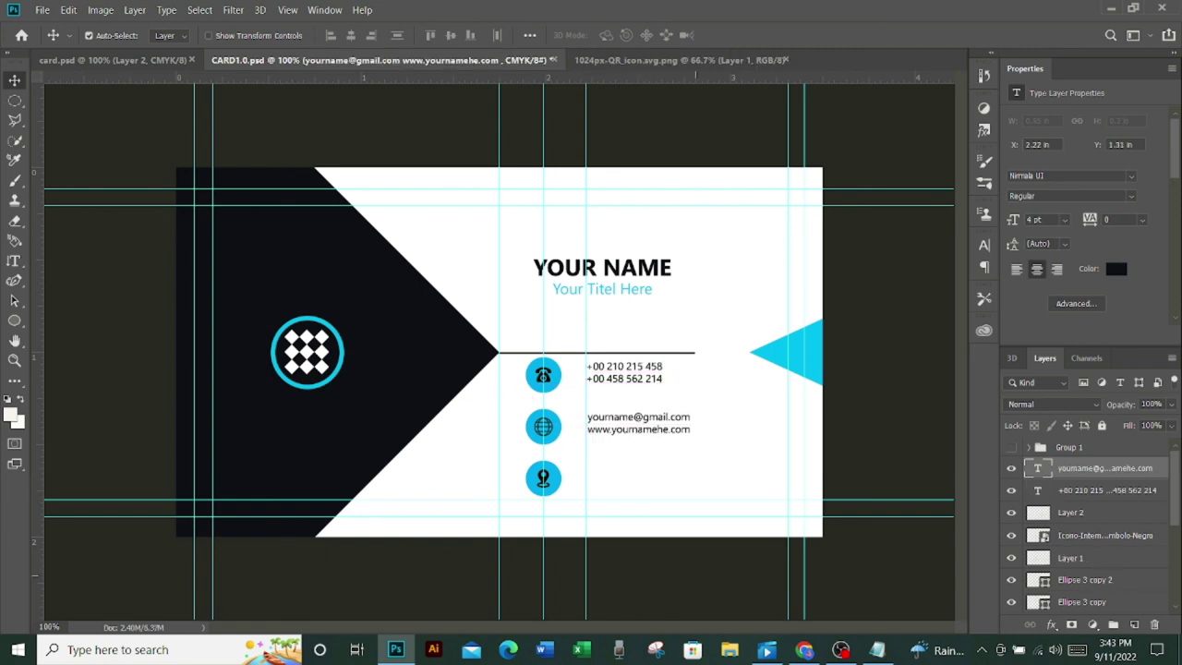
click(877, 649)
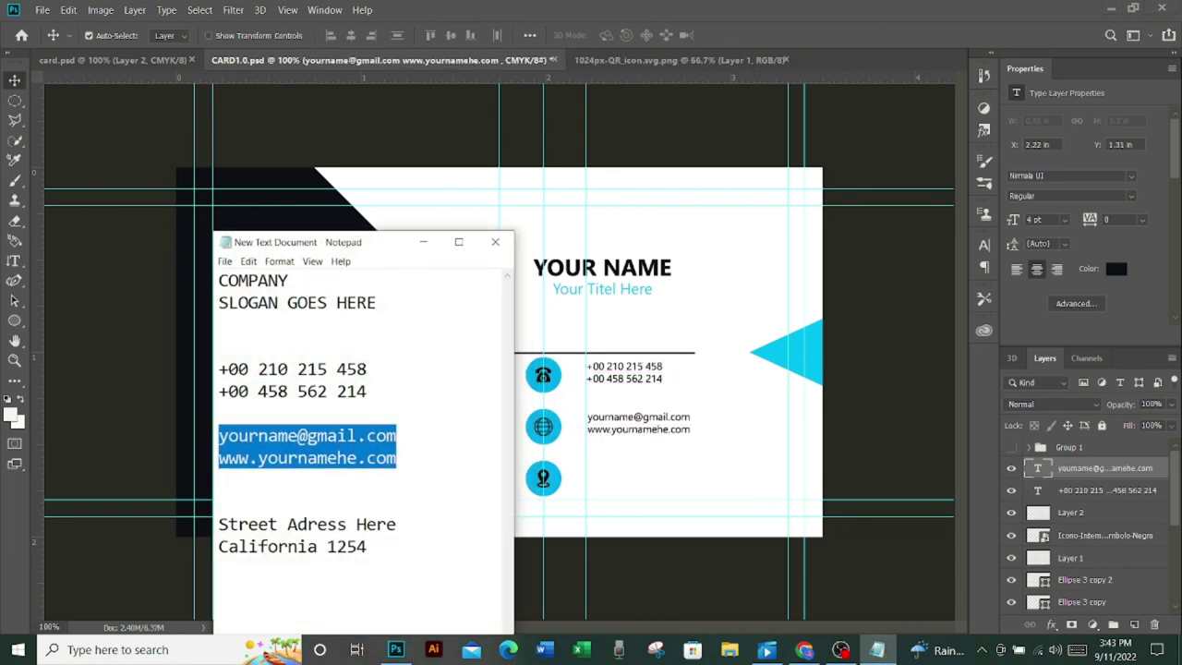
drag(219, 523, 367, 546)
right_click(348, 342)
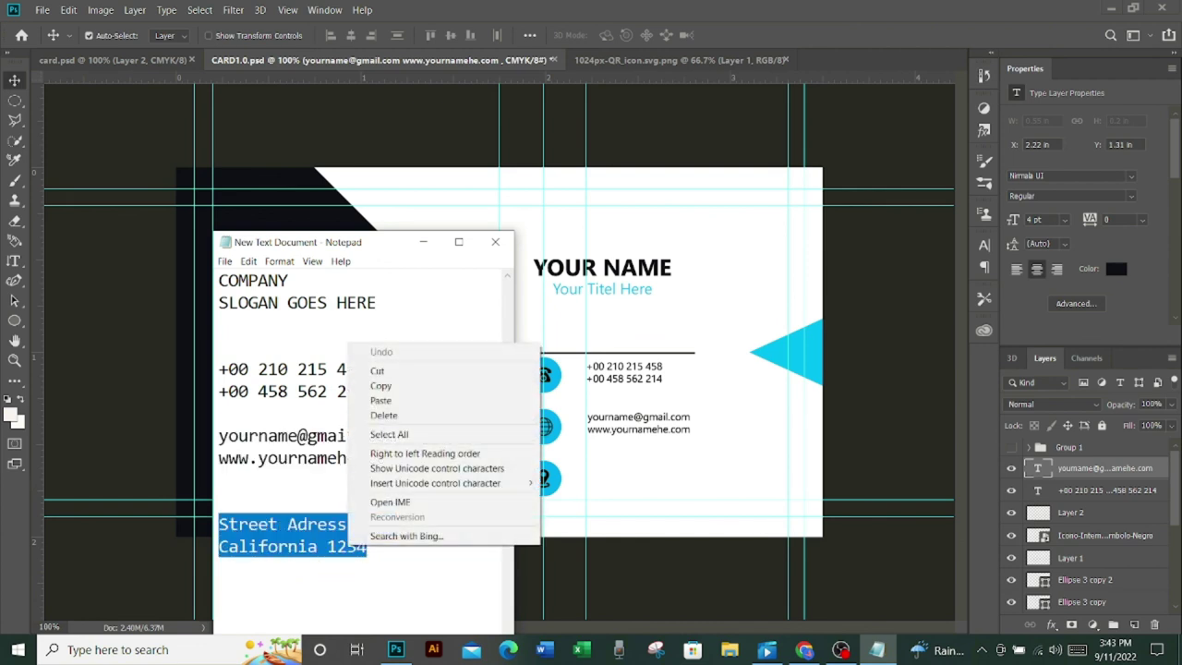
click(387, 385)
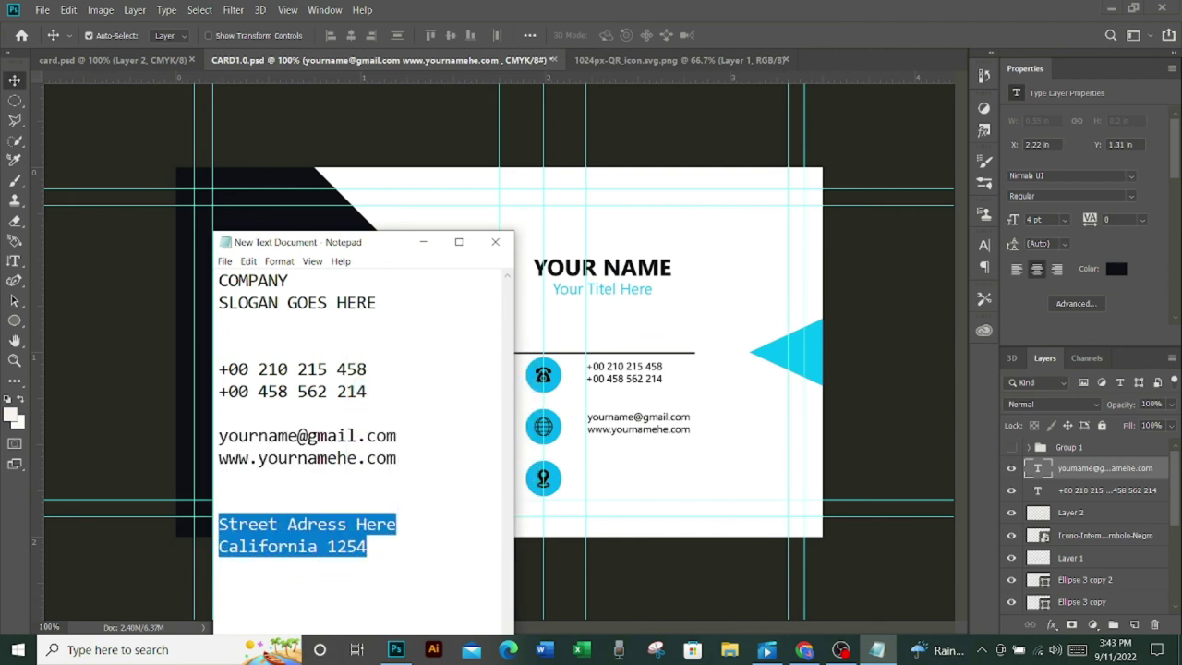
click(423, 242)
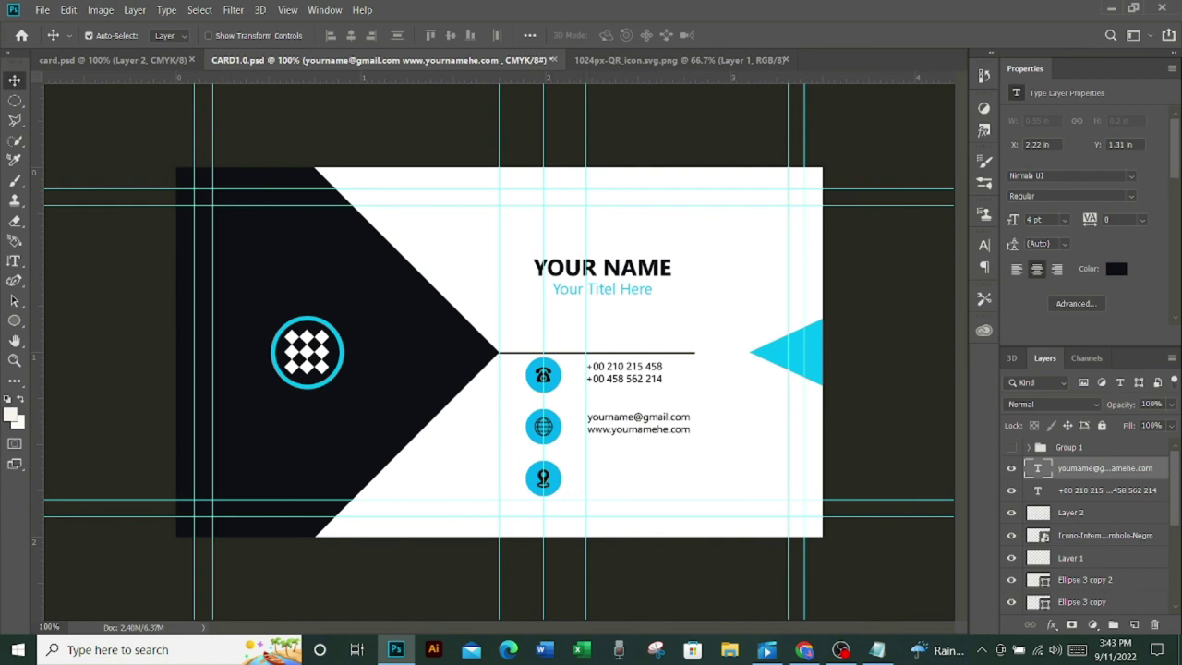
- Add the two address lines as horizontal text beside the location dot
key(t)
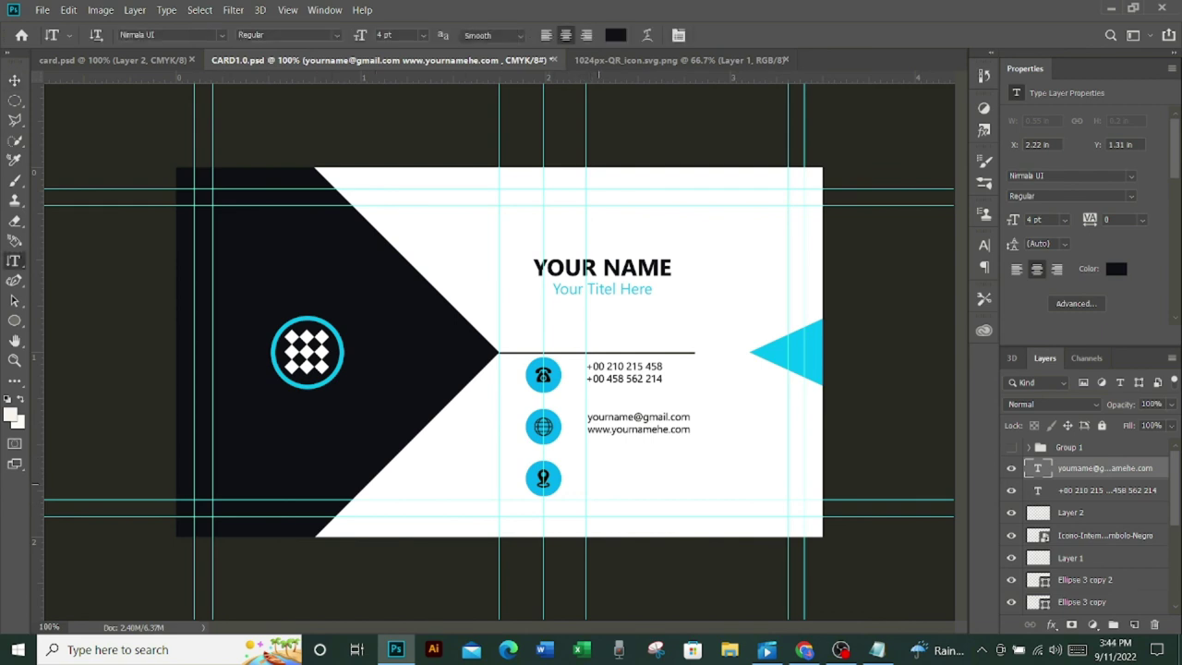
click(606, 455)
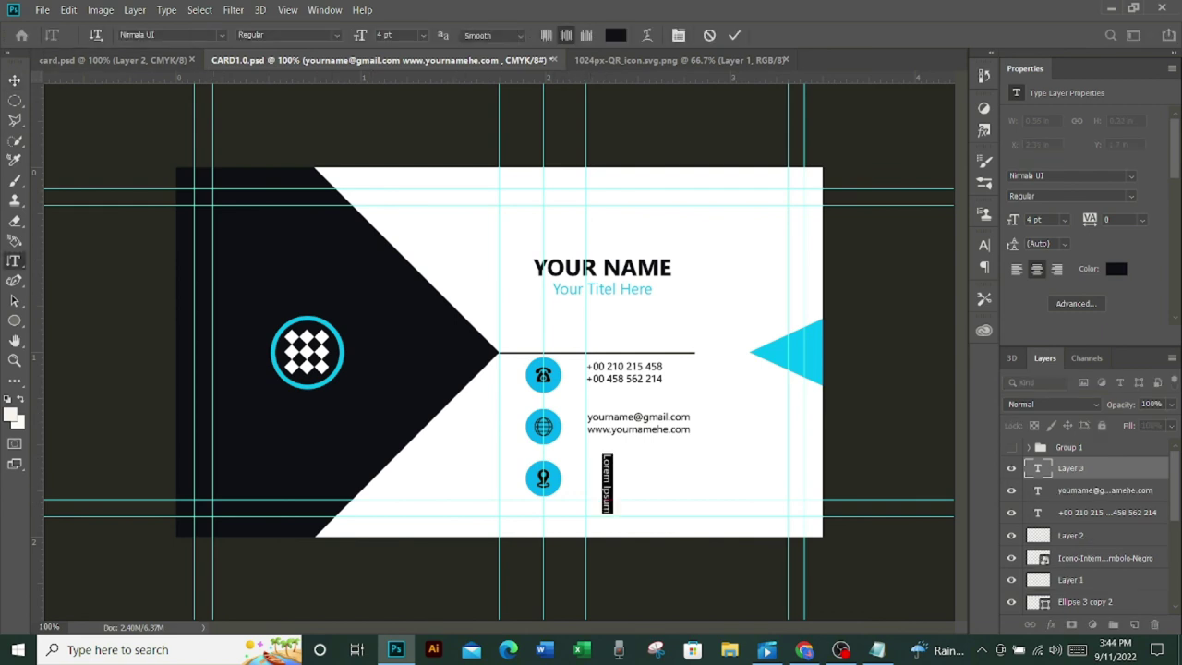
click(95, 34)
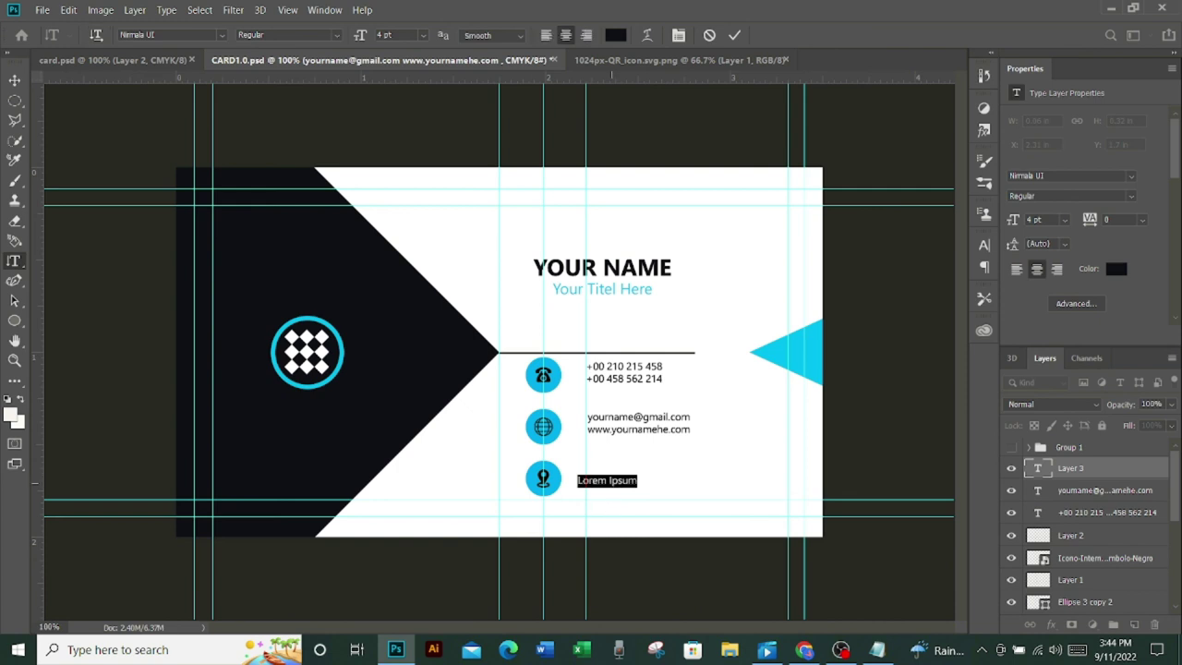
right_click(612, 483)
click(688, 237)
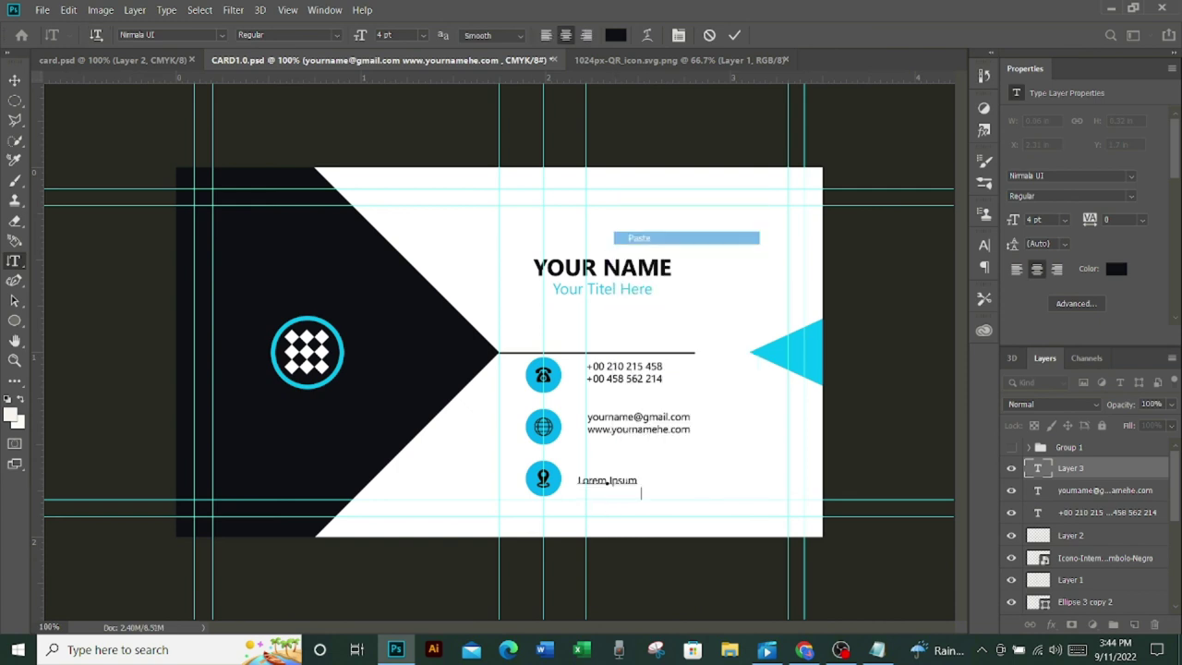
ctrl+click(688, 352)
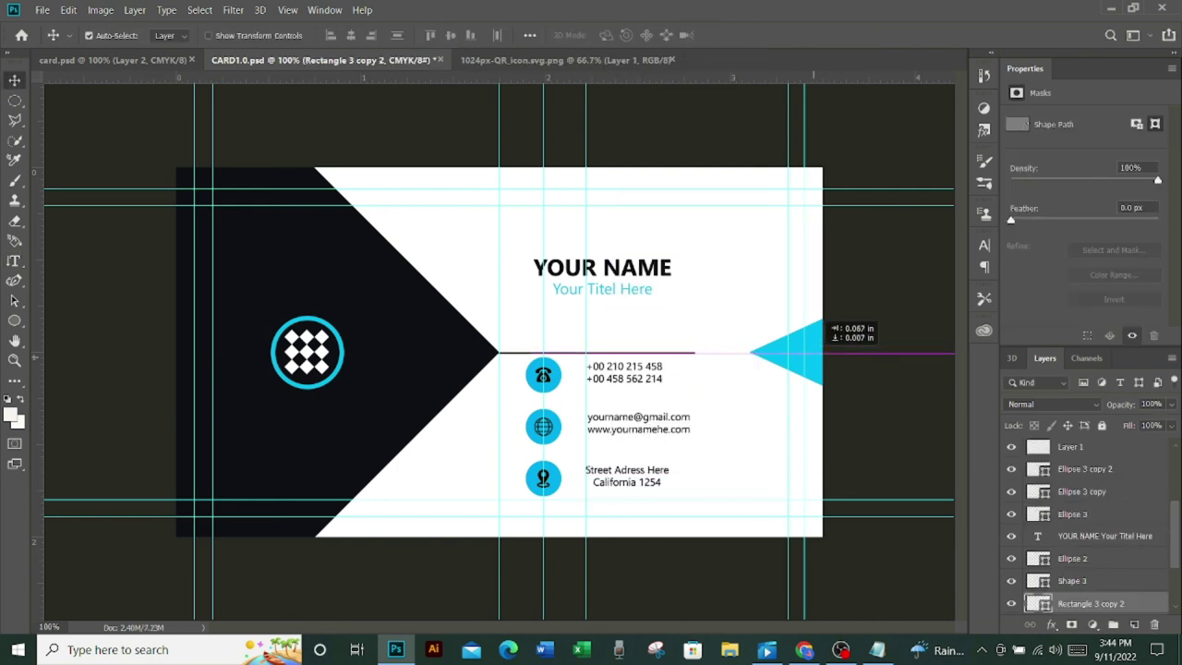
- Fill the right-edge triangle copy with dark navy and nudge it right, leaving a thin cyan border
drag(812, 323, 812, 323)
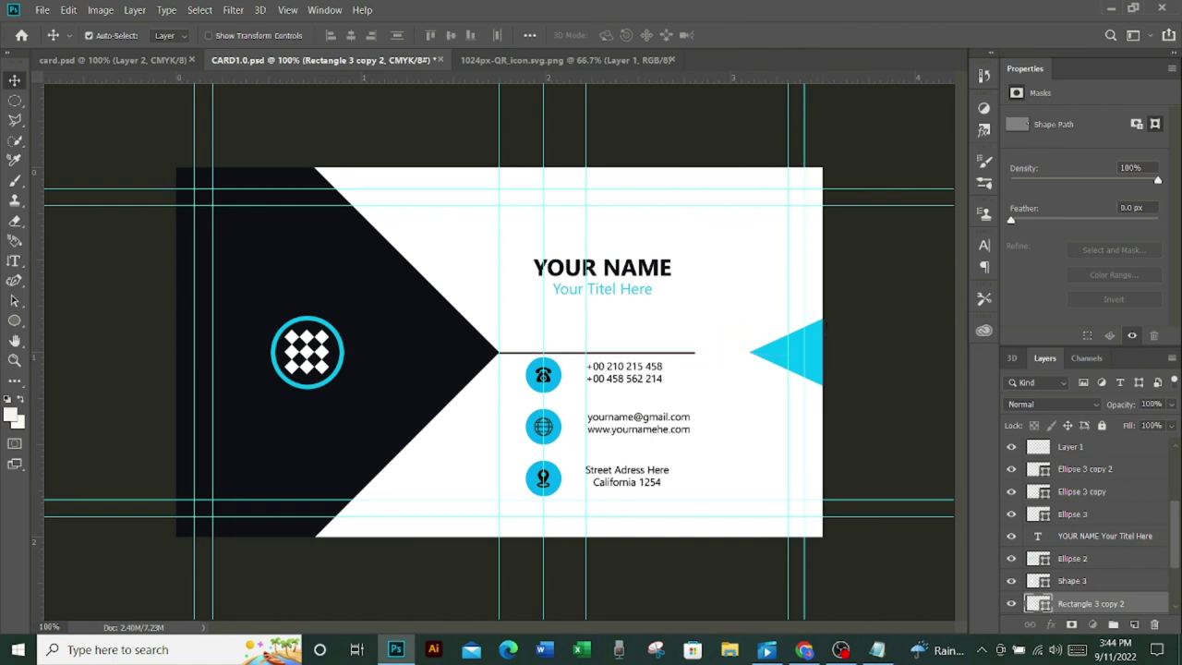
double_click(1039, 603)
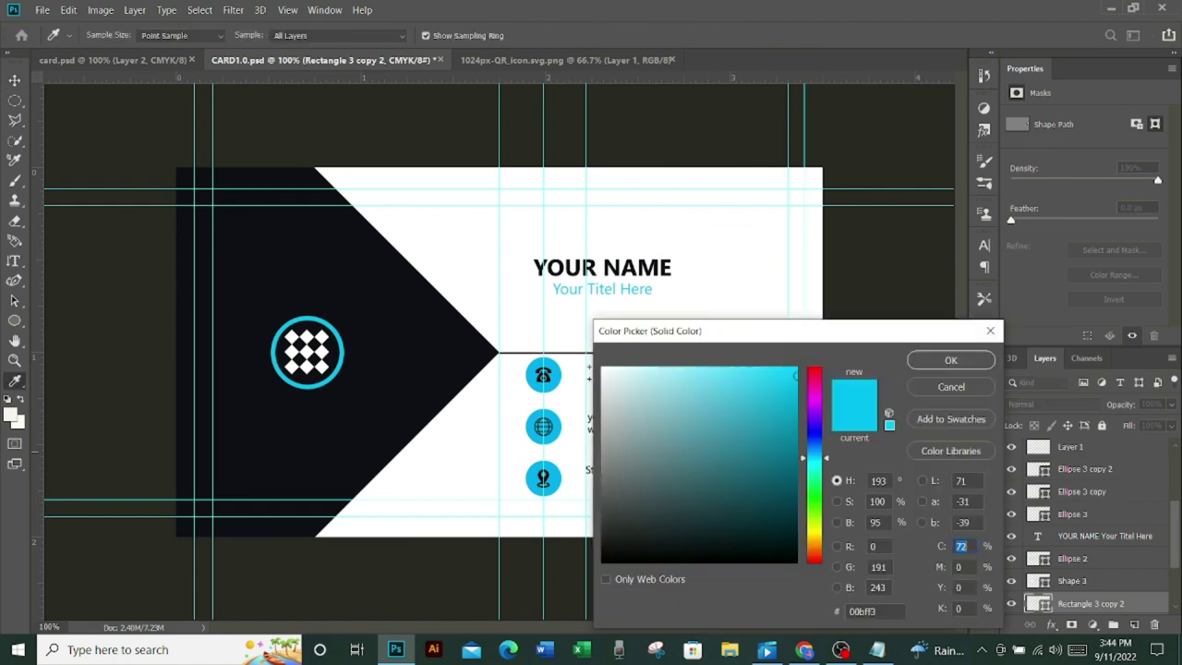
click(686, 546)
click(951, 360)
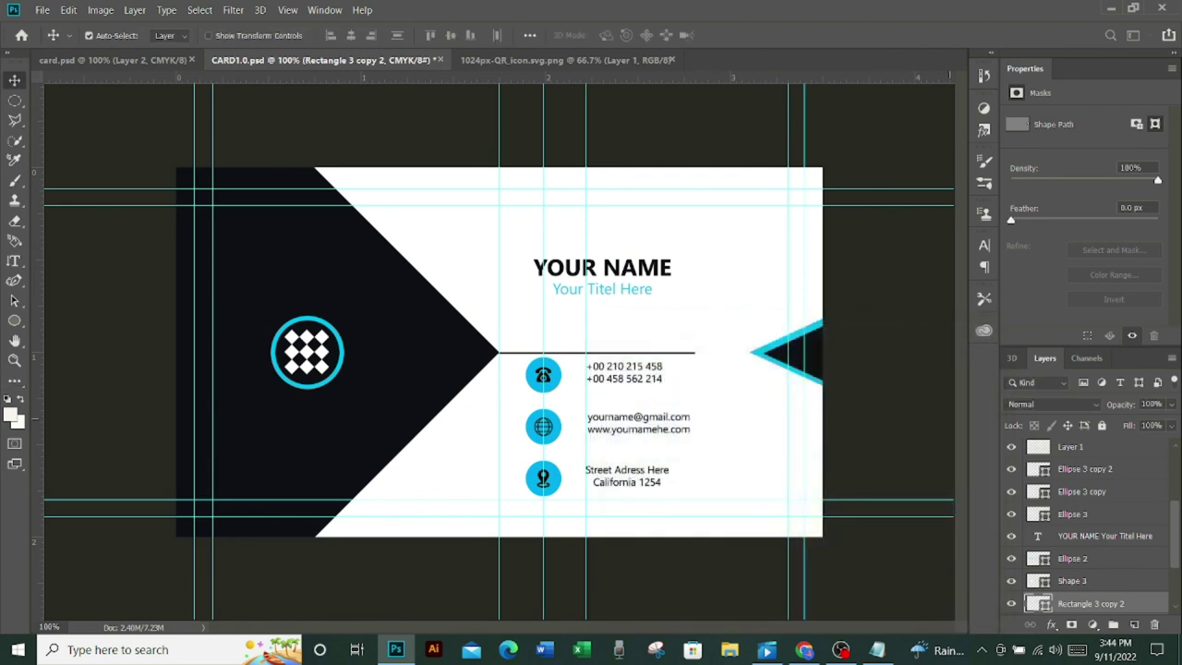
drag(799, 349, 813, 349)
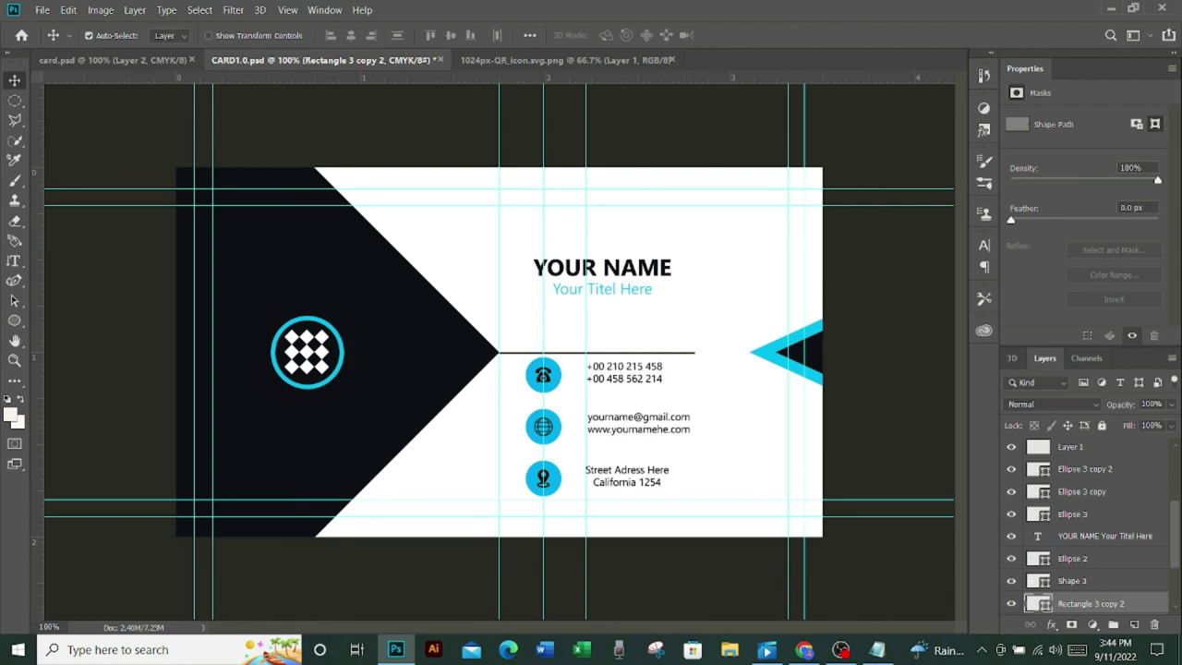
- Select the address text layer in the Layers panel
scroll(1090, 526, up, 3)
click(1099, 468)
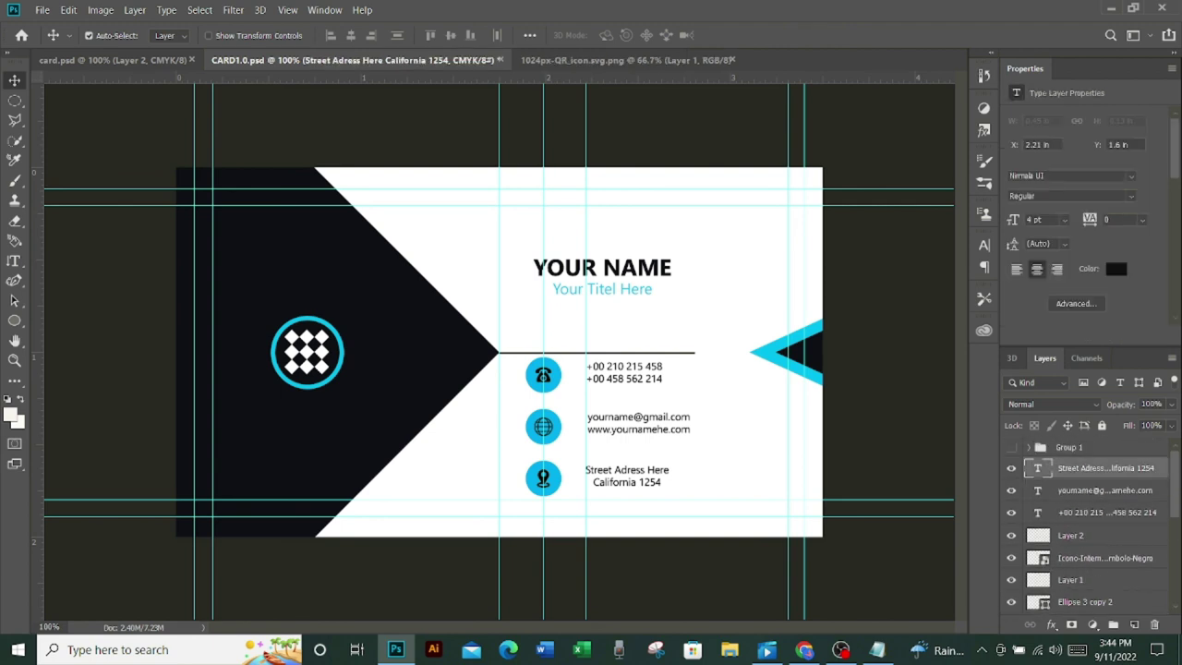
scroll(1089, 526, down, 3)
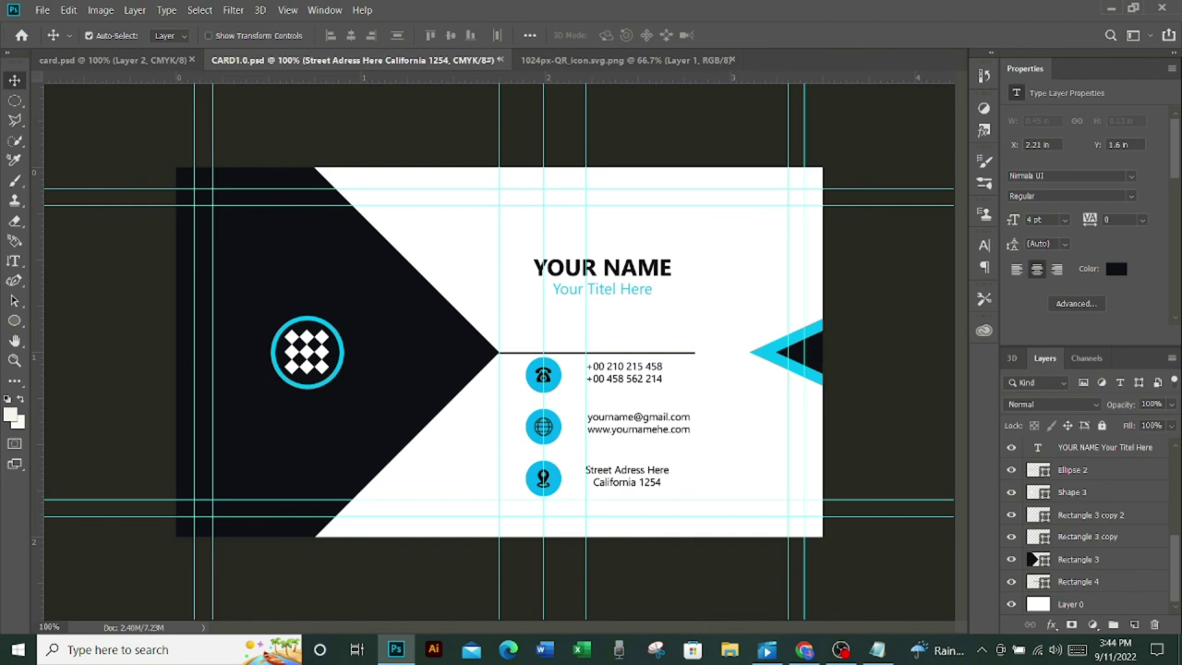